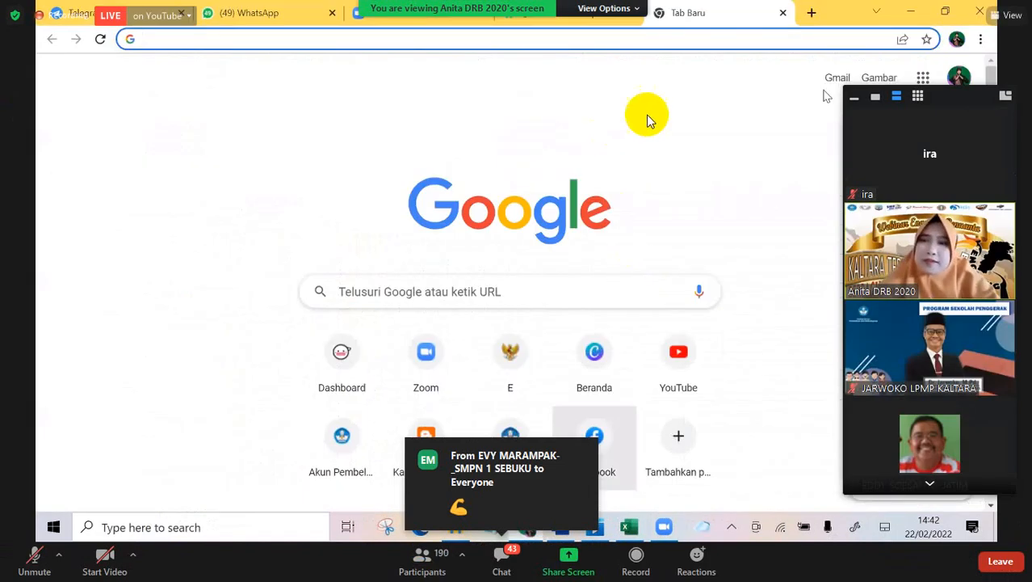
# Step: Open Google Spreadsheet from the Google apps and create a blank spreadsheet, keeping the meeting's video window minimized and out of the way
pyautogui.click(855, 98)
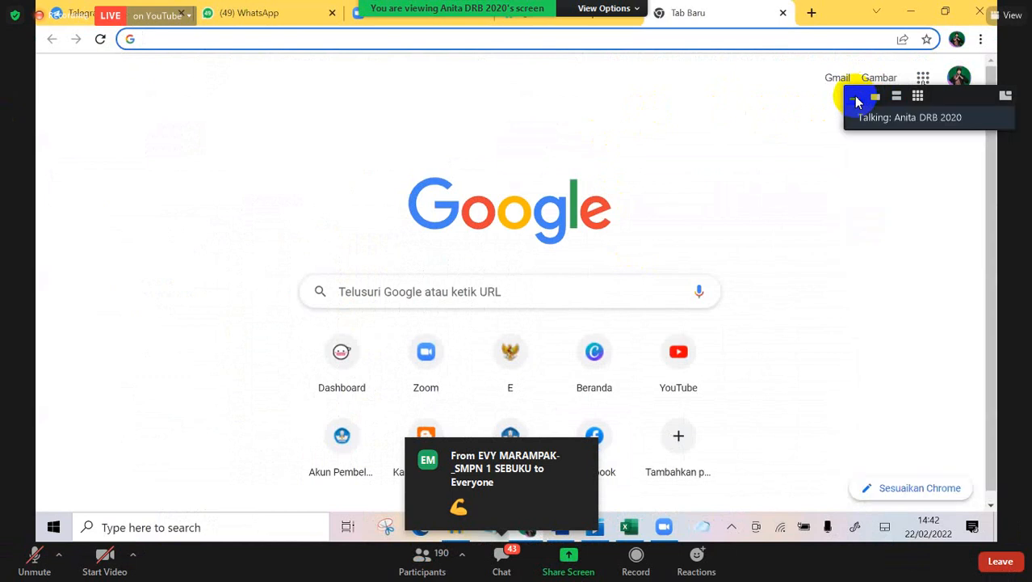
pyautogui.click(922, 77)
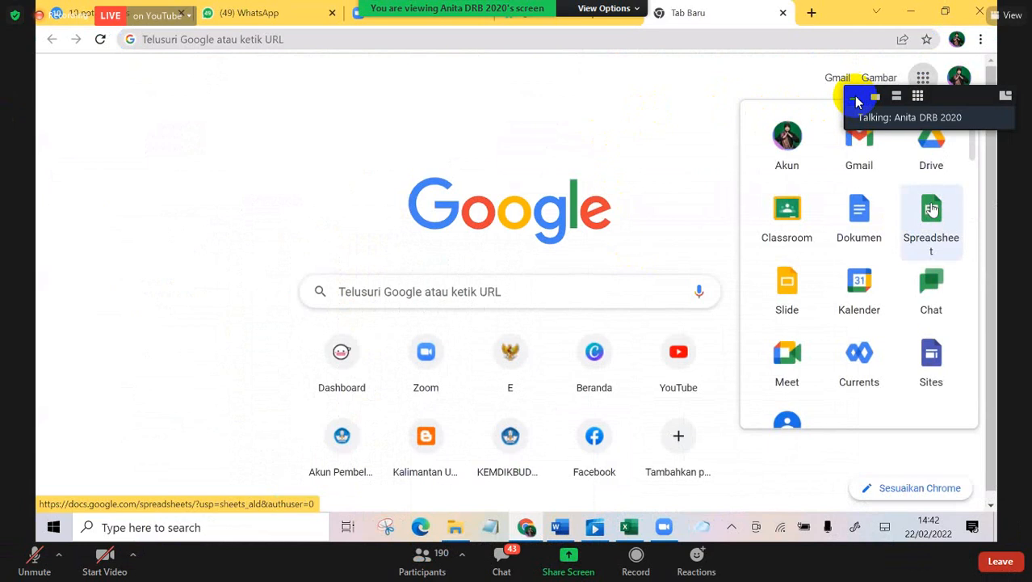
pyautogui.moveTo(942, 103); pyautogui.dragTo(864, 19)
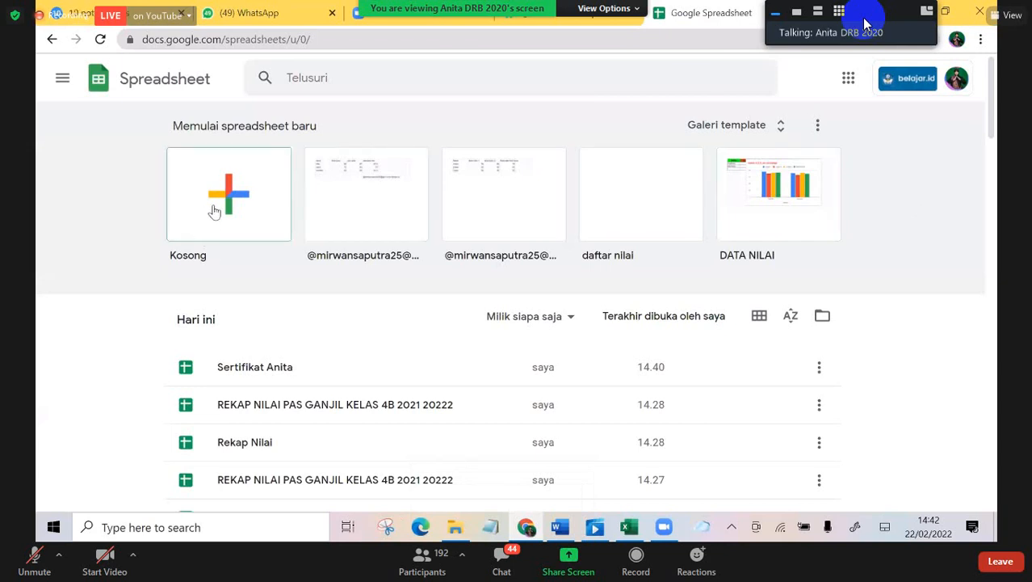
pyautogui.click(227, 214)
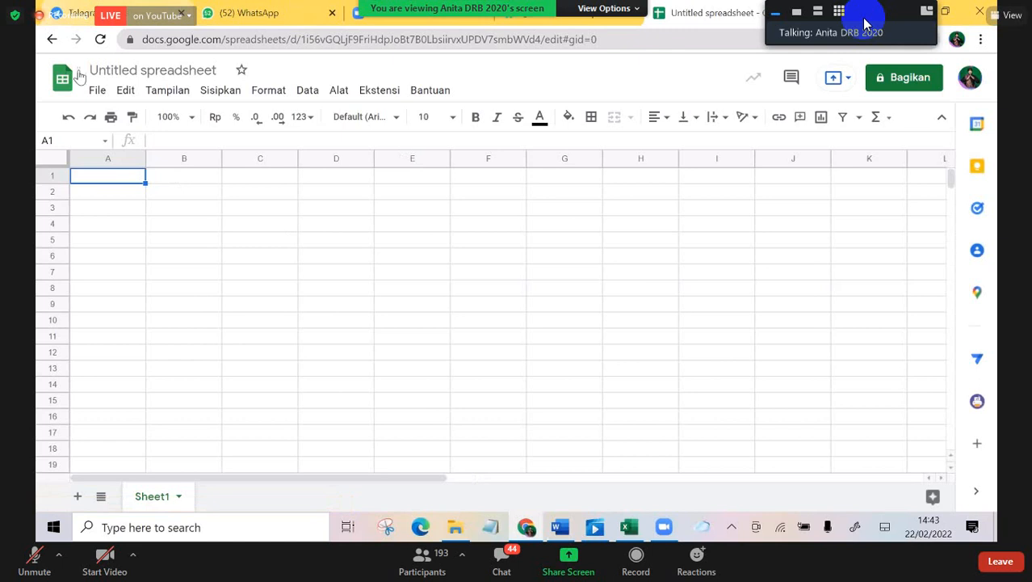
# Step: Rename the untitled spreadsheet as "Program semester"
pyautogui.click(120, 72)
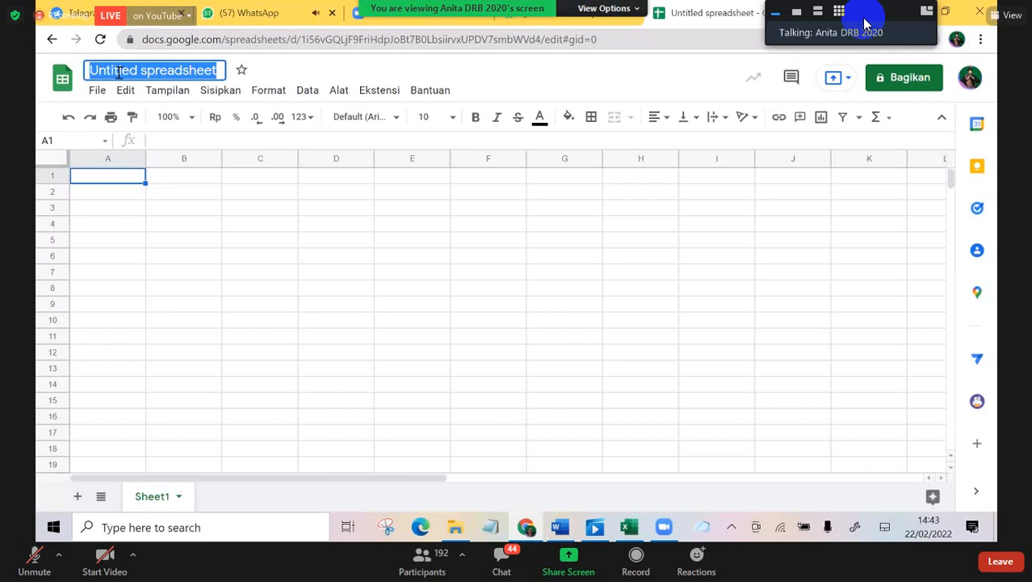
pyautogui.press('capslock')
pyautogui.write('P')
pyautogui.press('capslock')
pyautogui.write('o')
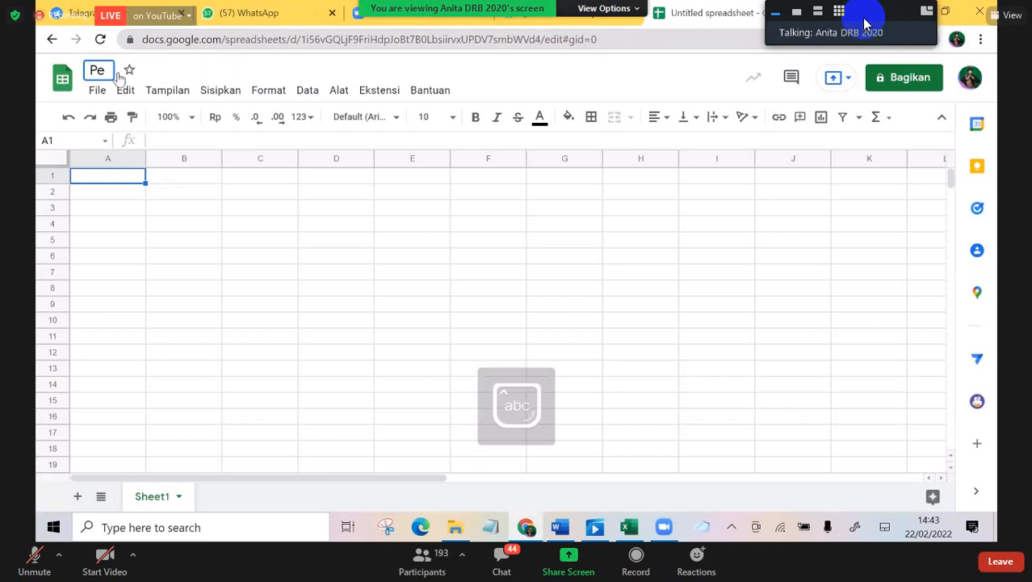
pyautogui.press('BackSpace')
pyautogui.write('romes')
pyautogui.press('BackSpace')
pyautogui.press('BackSpace')
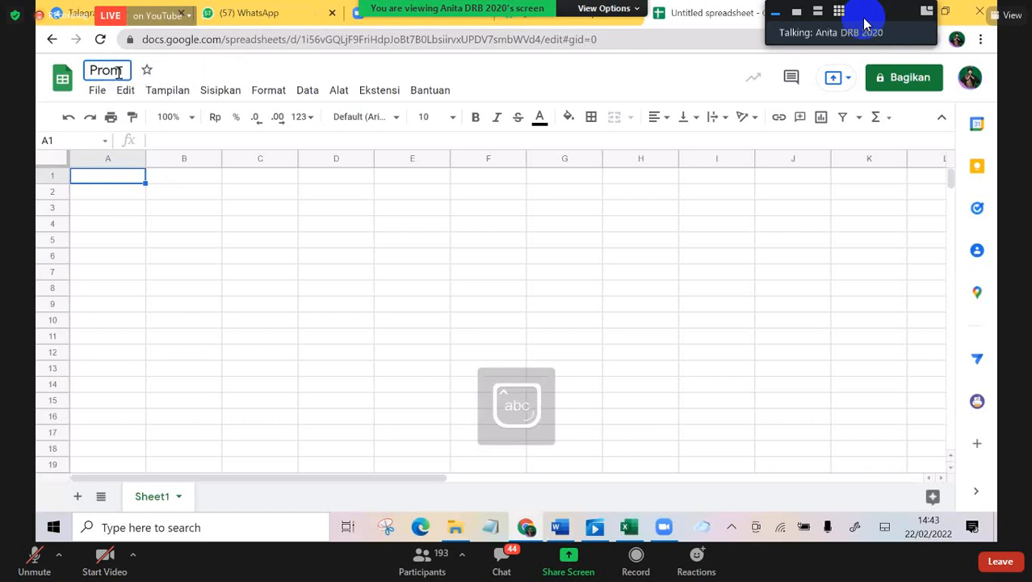
pyautogui.write('es')
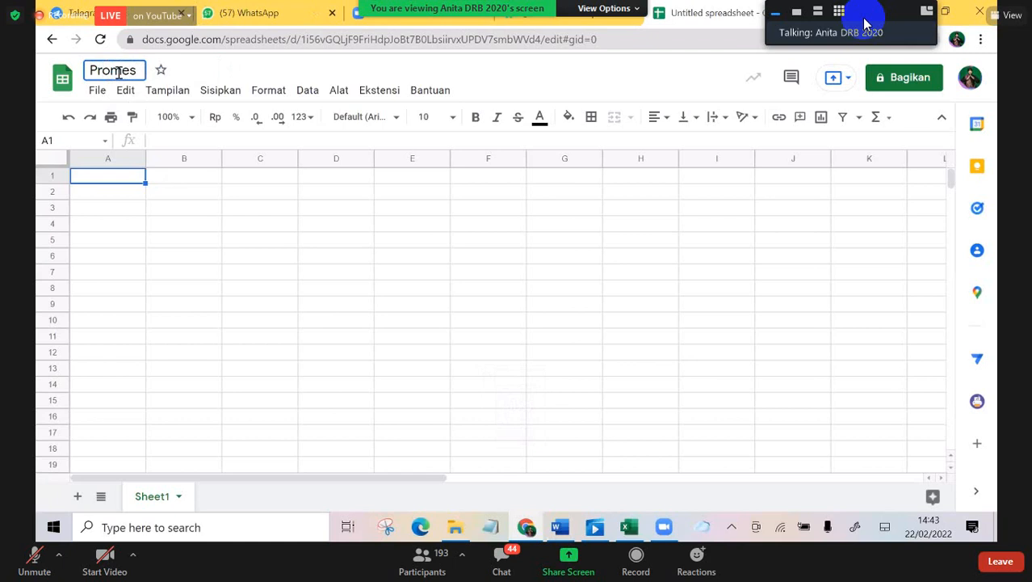
pyautogui.press('BackSpace')
pyautogui.press('BackSpace')
pyautogui.press('BackSpace')
pyautogui.write('gram se')
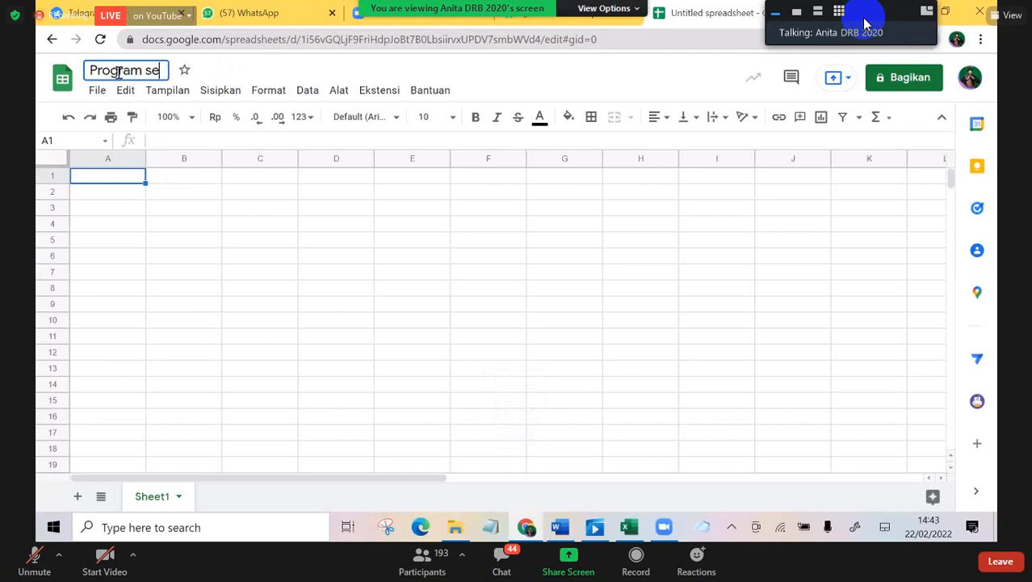
pyautogui.write('mester')
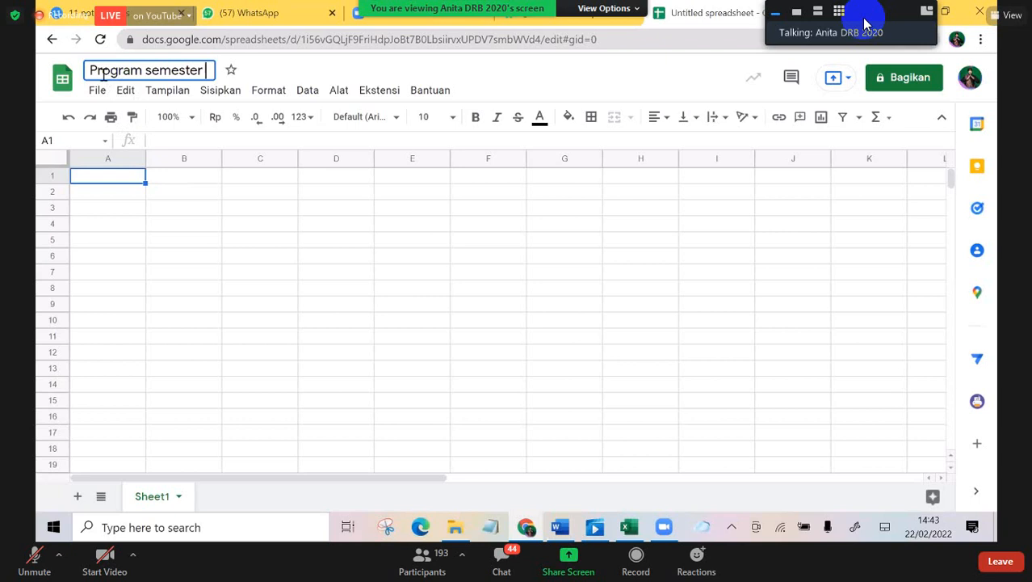
pyautogui.click(133, 179)
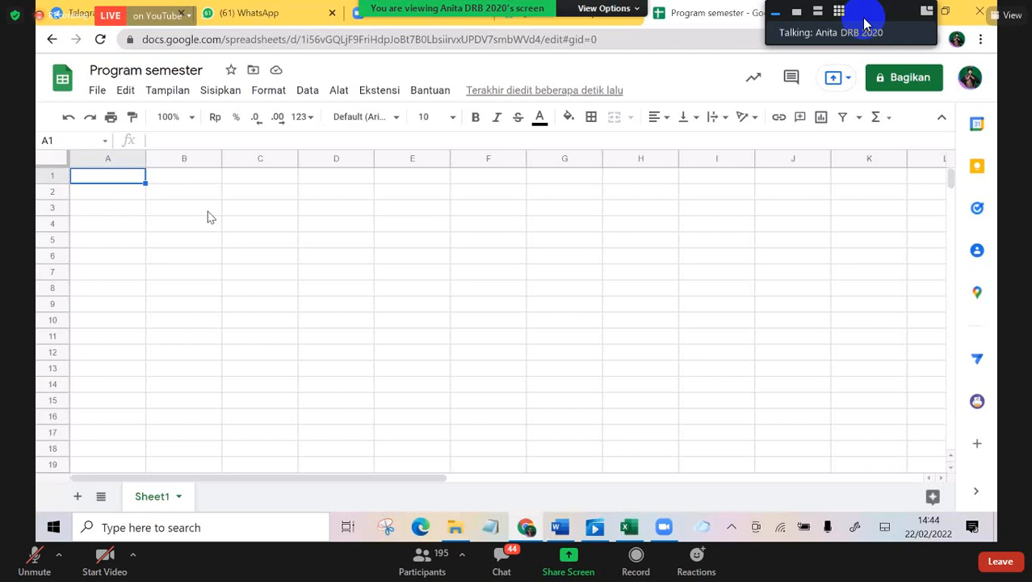
# Step: Upload the Excel file PROMES KELAS 4 SEM 1 DAN 2 from the device for import into the spreadsheet
pyautogui.click(97, 90)
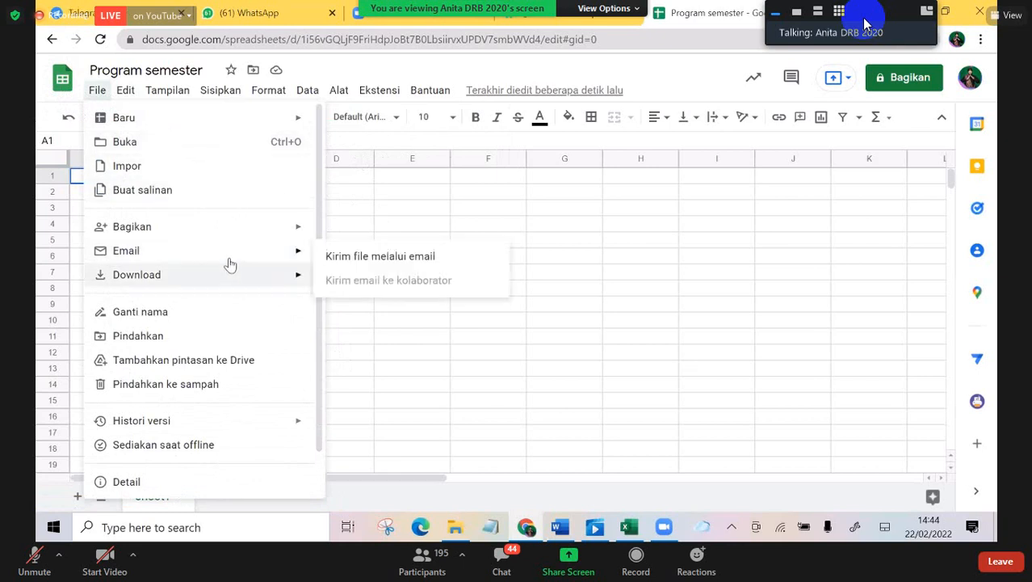
pyautogui.click(149, 166)
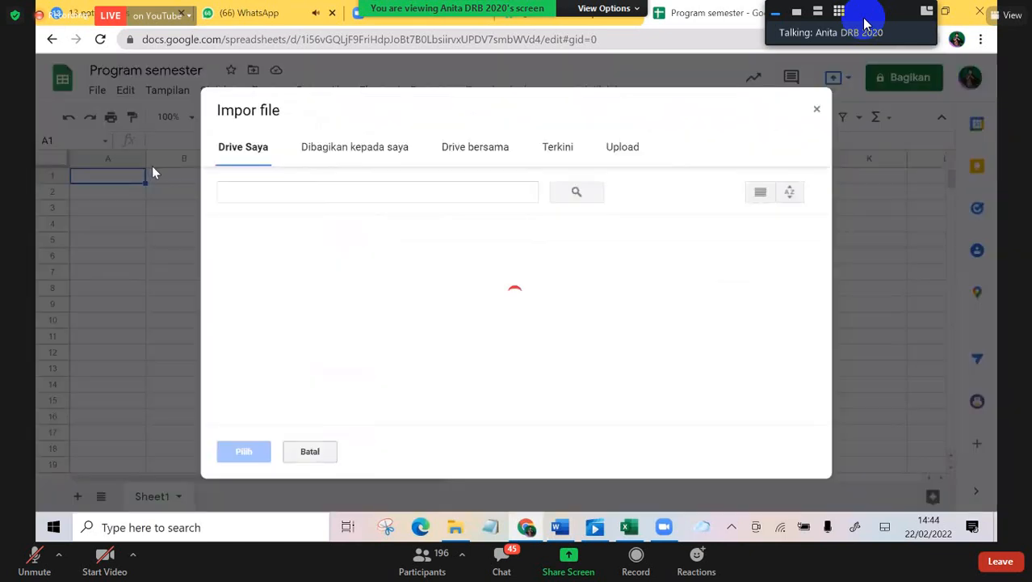
pyautogui.click(619, 154)
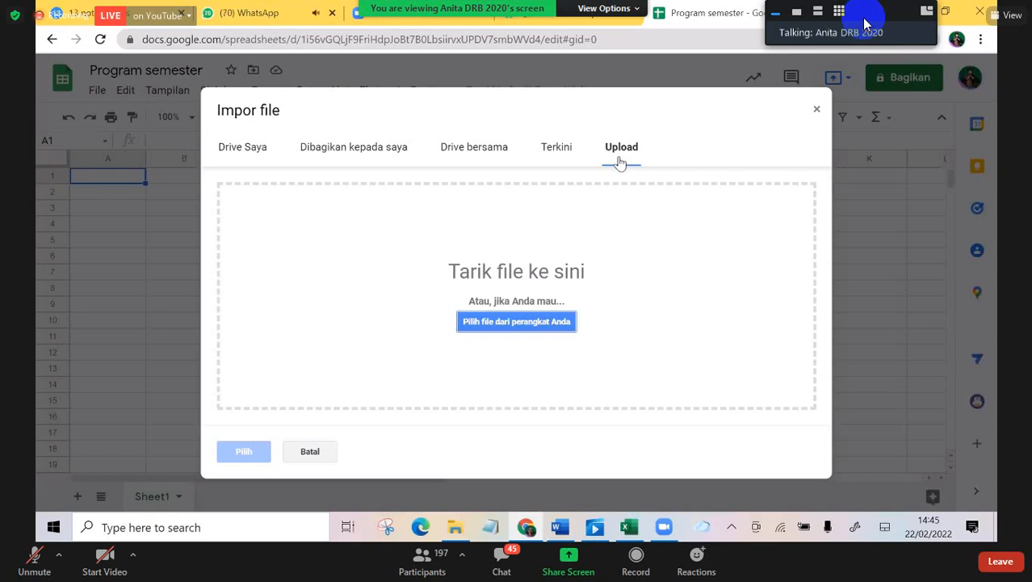
pyautogui.click(471, 319)
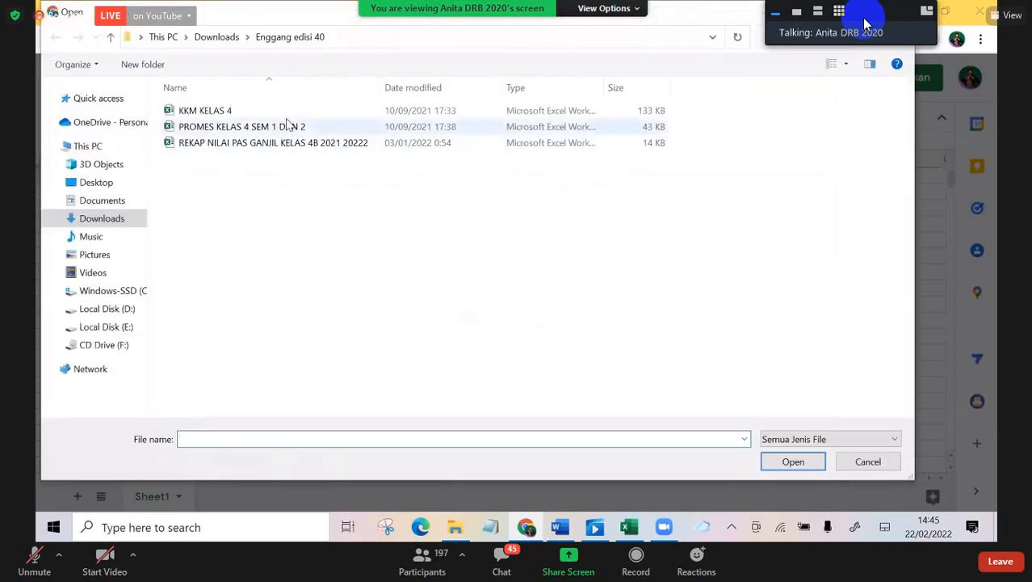
pyautogui.click(287, 125)
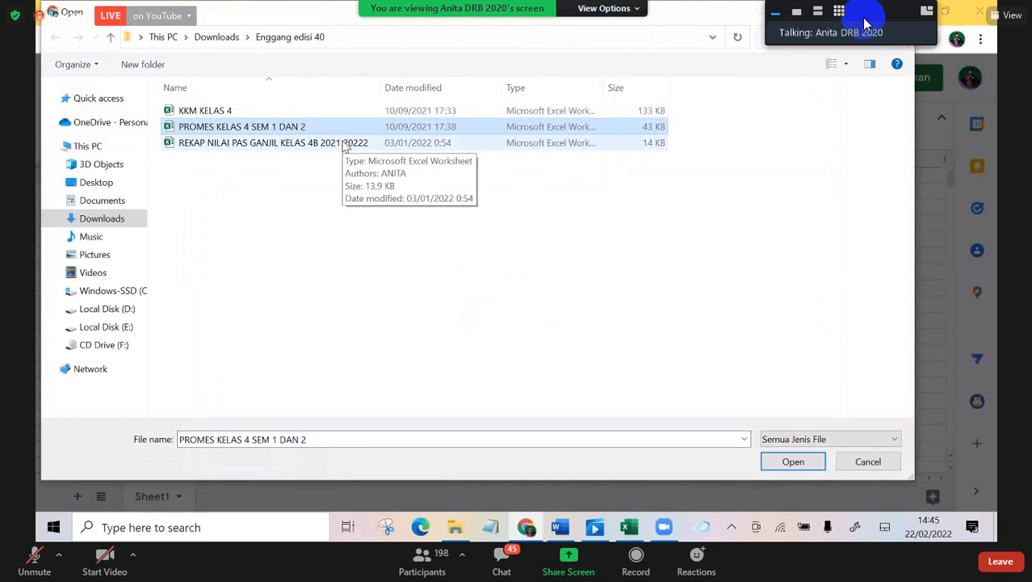
pyautogui.click(311, 126)
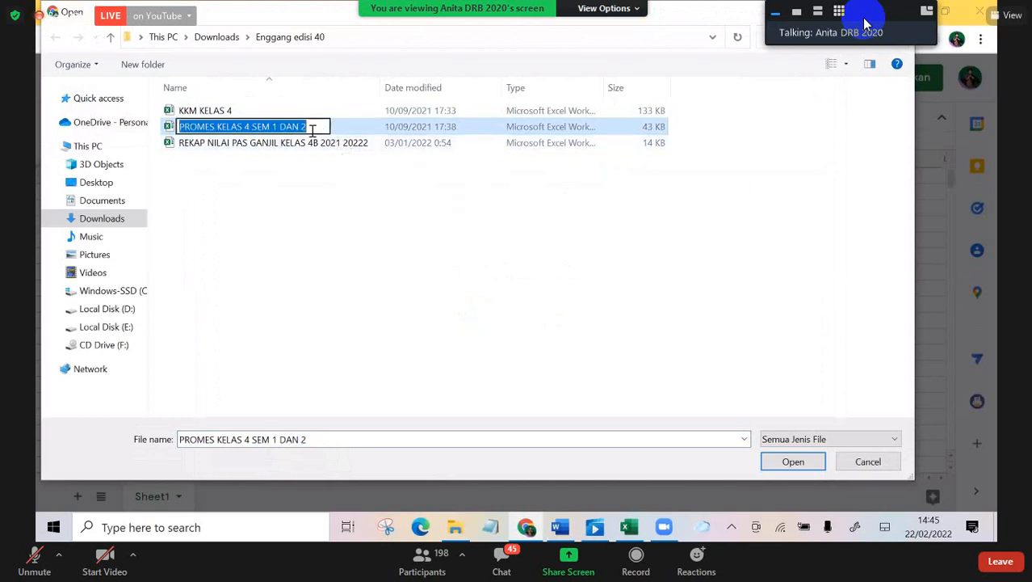
pyautogui.click(357, 124)
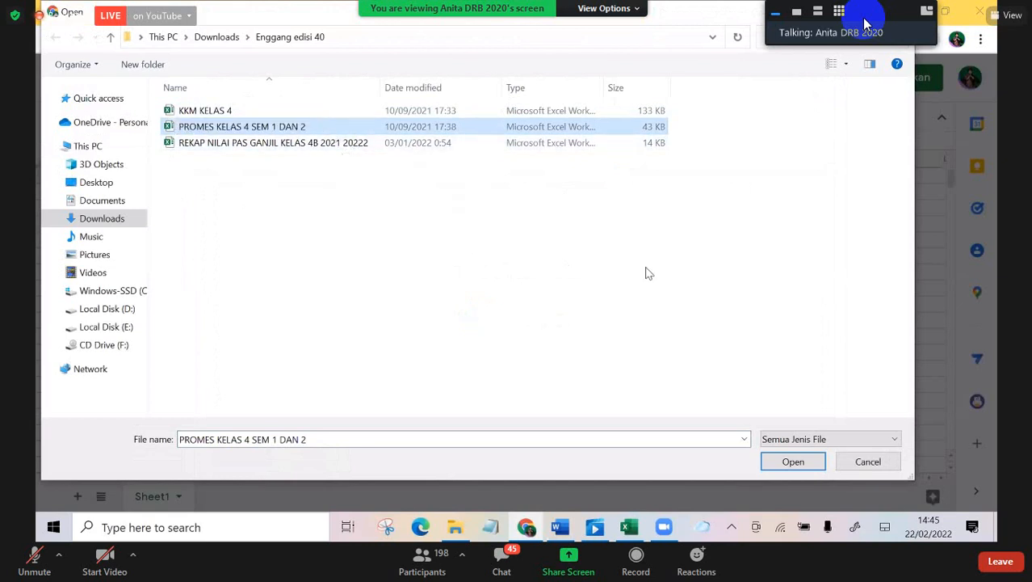
pyautogui.click(794, 462)
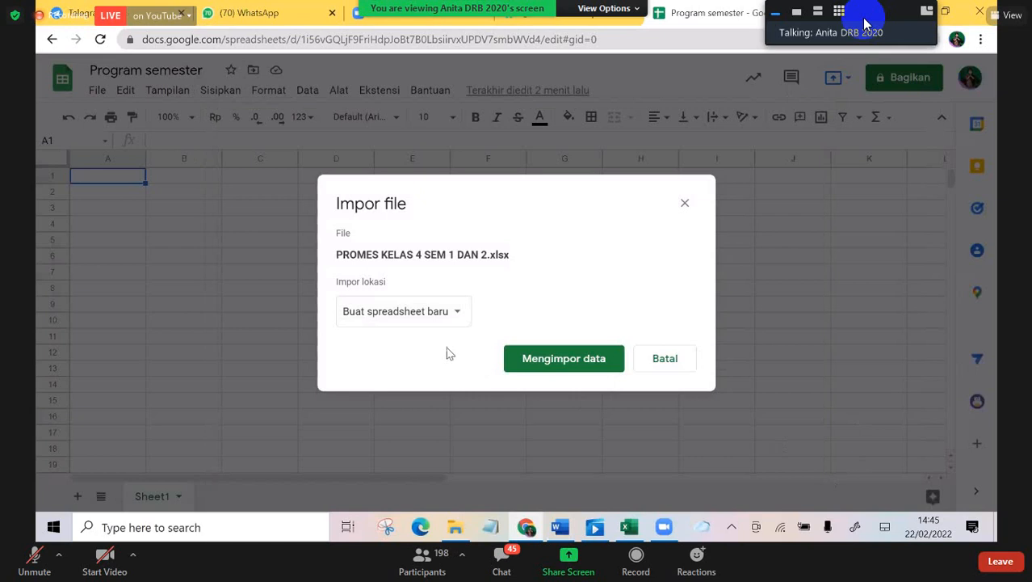
# Step: Set the import location to "Sisipkan sheet baru" and import the data
pyautogui.click(434, 321)
pyautogui.click(431, 333)
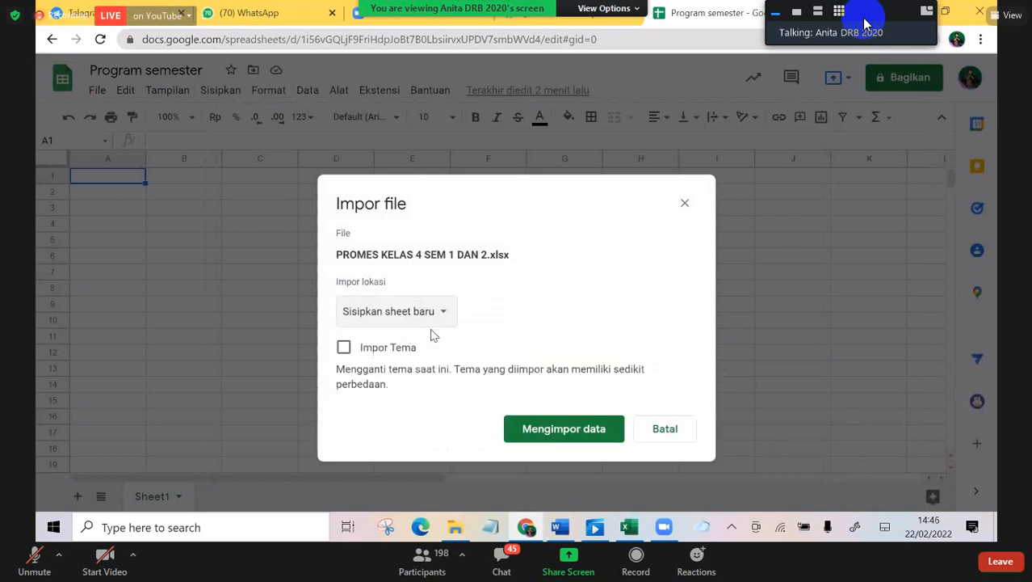
pyautogui.click(526, 439)
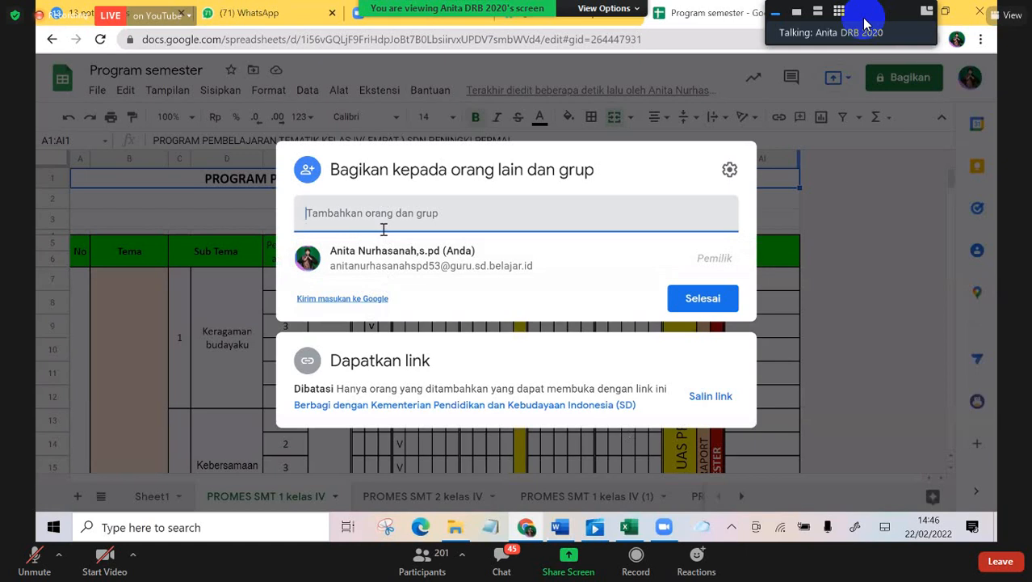
# Step: Set the spreadsheet's link access to "Siapa saja yang memiliki link" with the Editor role and copy the link
pyautogui.click(320, 391)
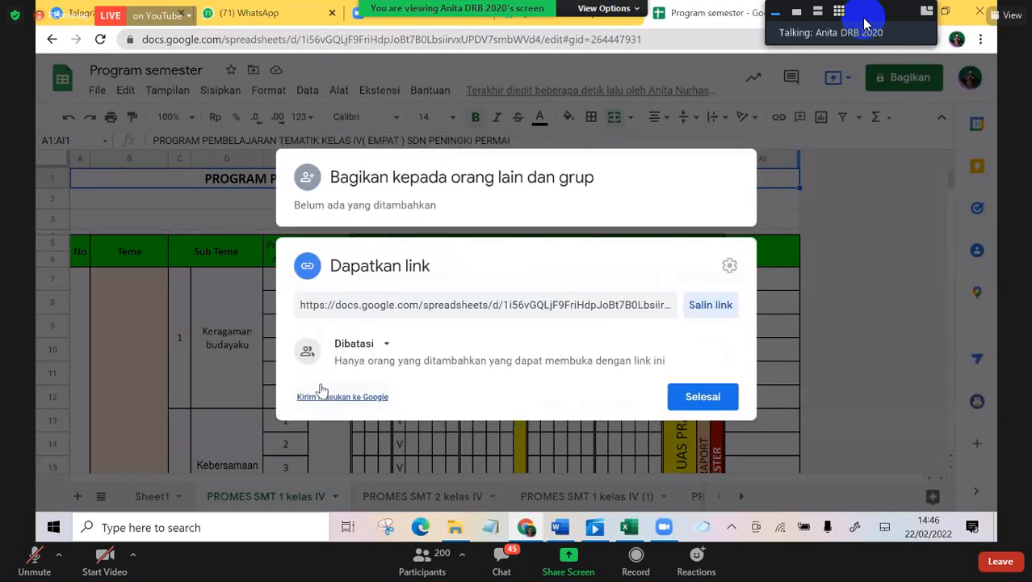
pyautogui.click(351, 347)
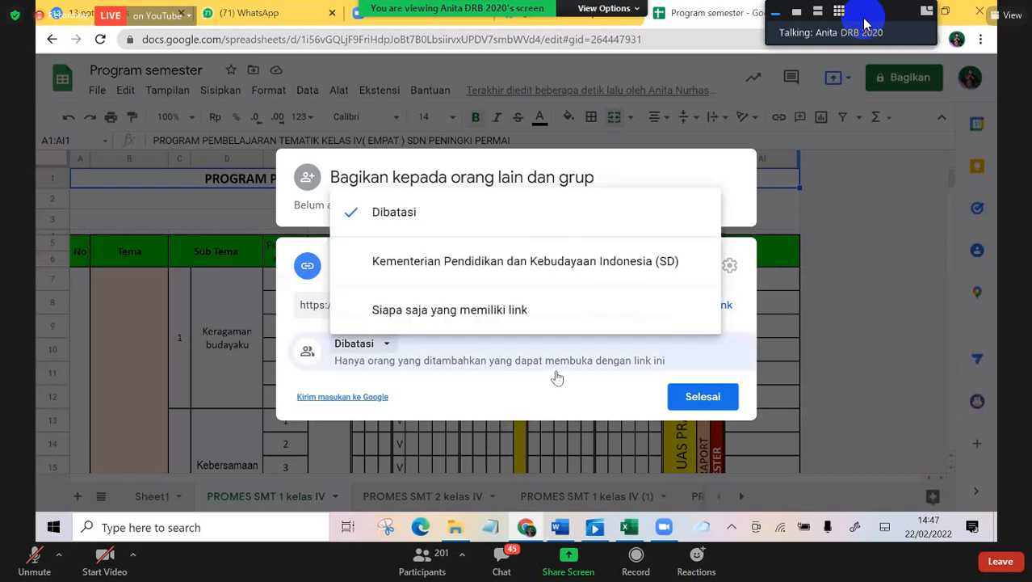
pyautogui.click(686, 311)
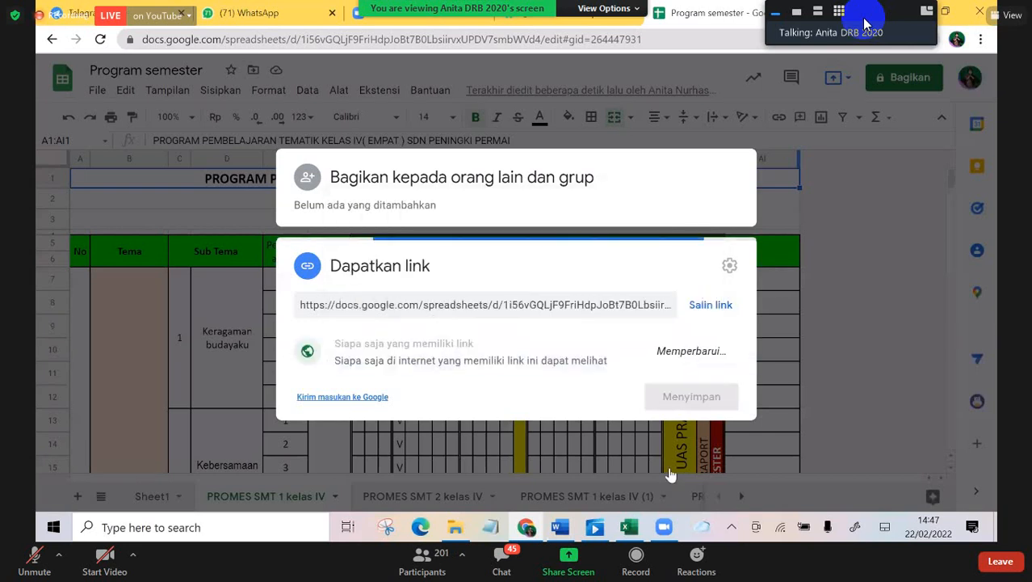
pyautogui.click(671, 352)
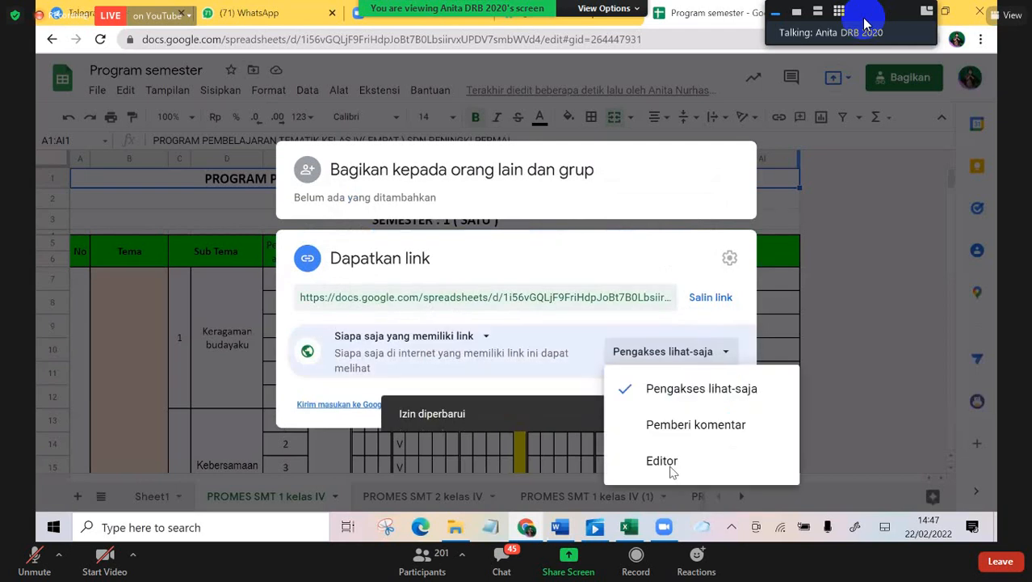
pyautogui.click(671, 468)
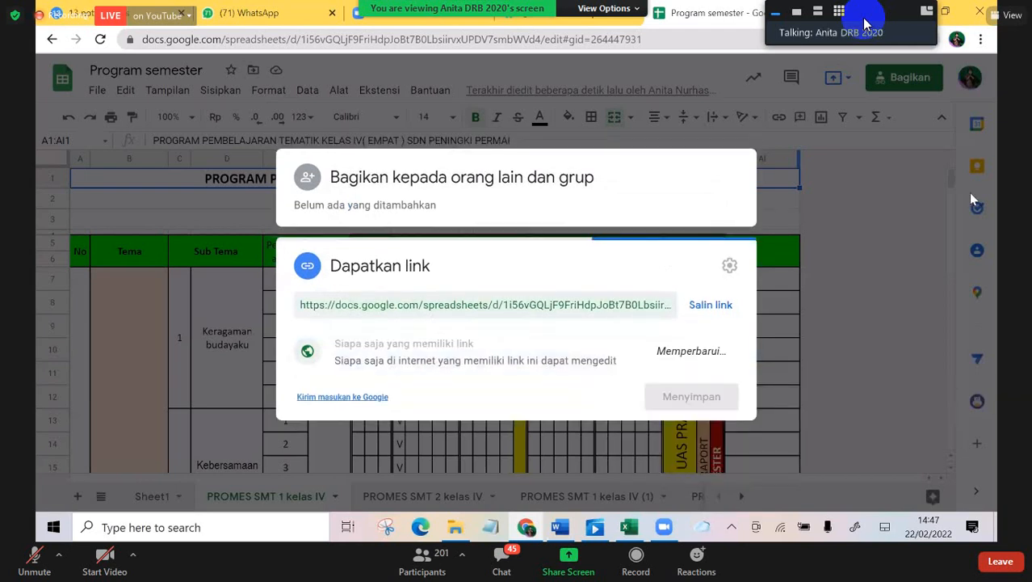
pyautogui.click(717, 307)
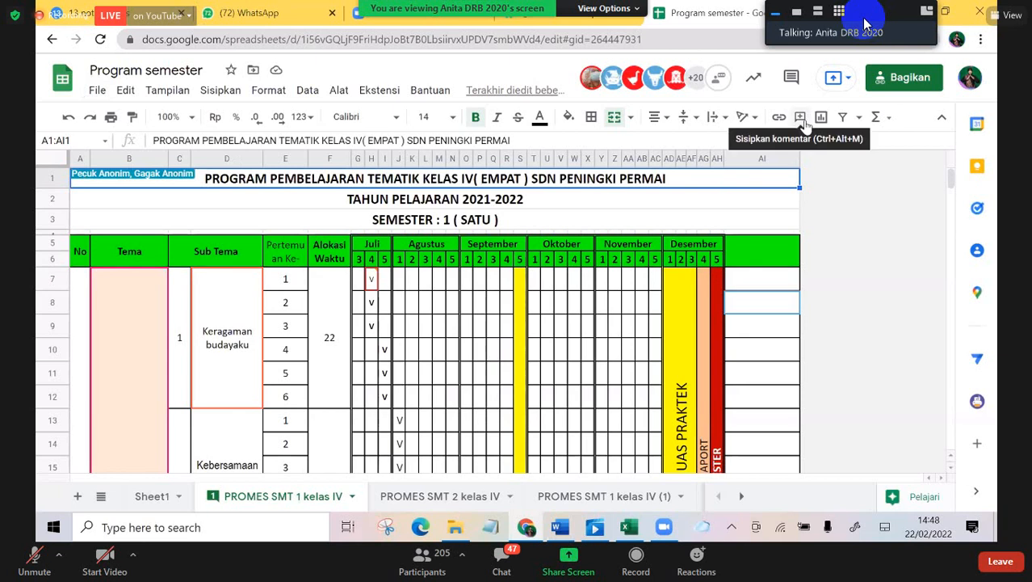
# Step: Fill the merged title row A1:AI1 of the PROMES SMT 1 kelas IV sheet with yellow
pyautogui.click(659, 281)
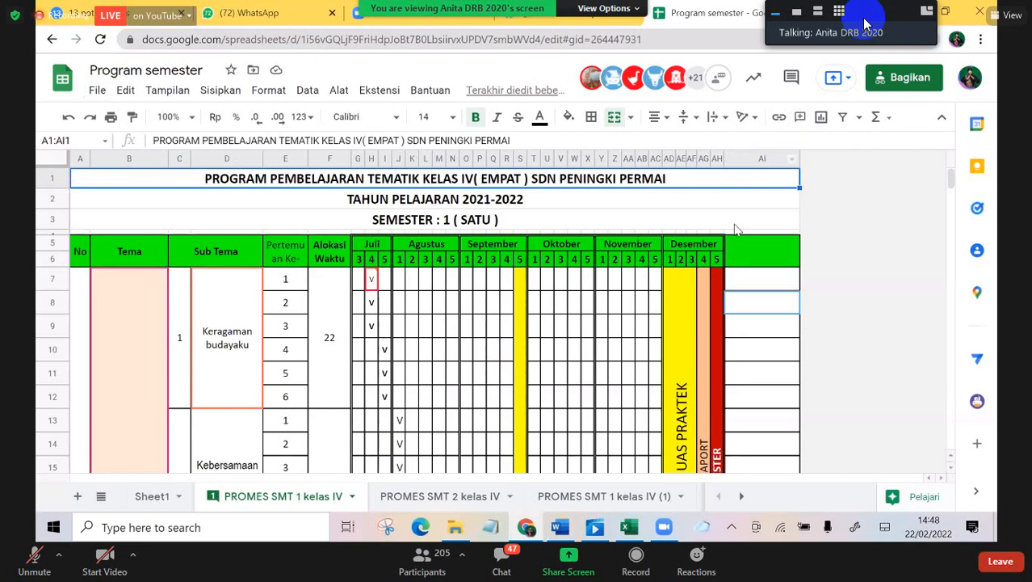
pyautogui.click(588, 204)
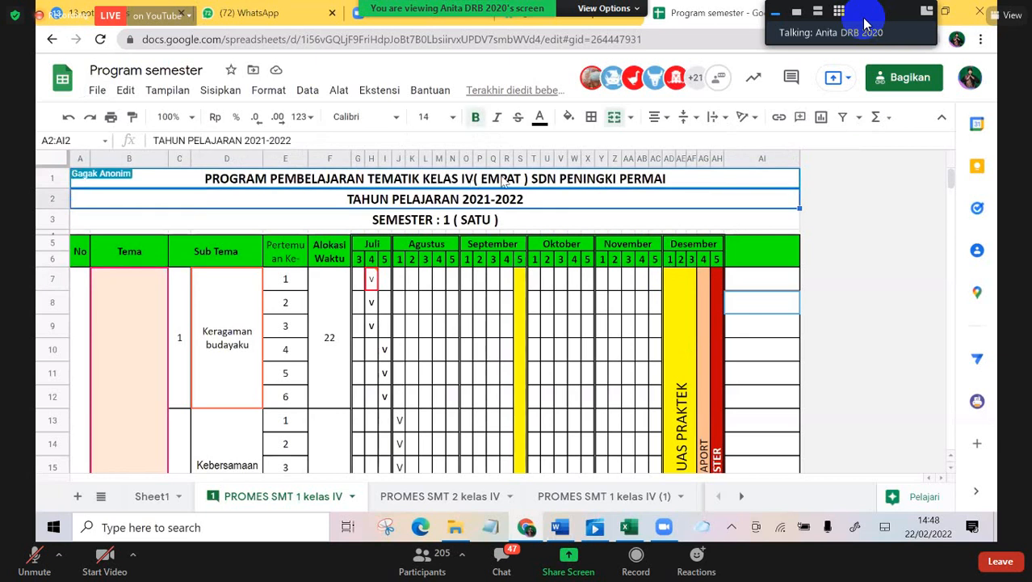
pyautogui.click(503, 183)
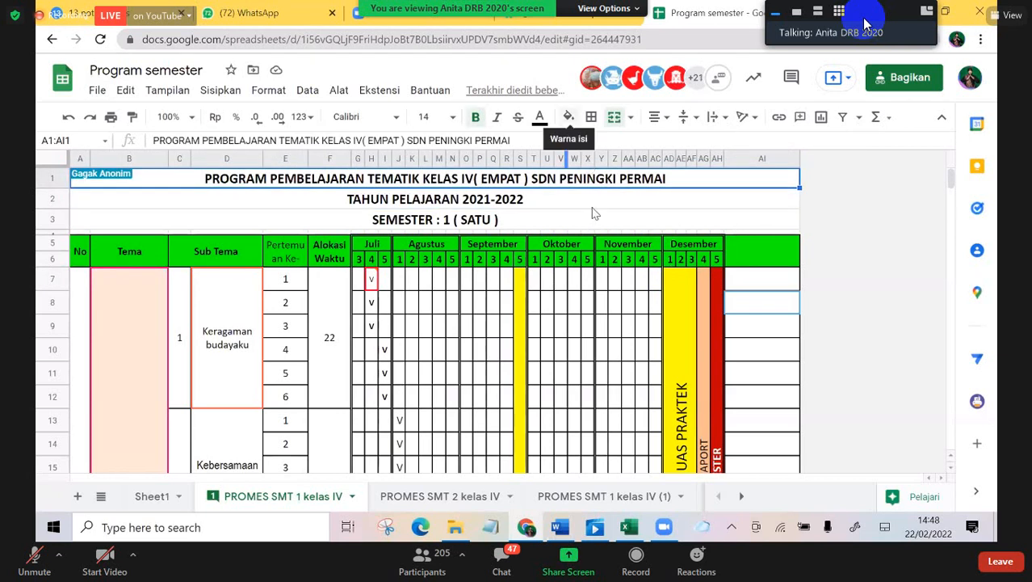
pyautogui.click(569, 116)
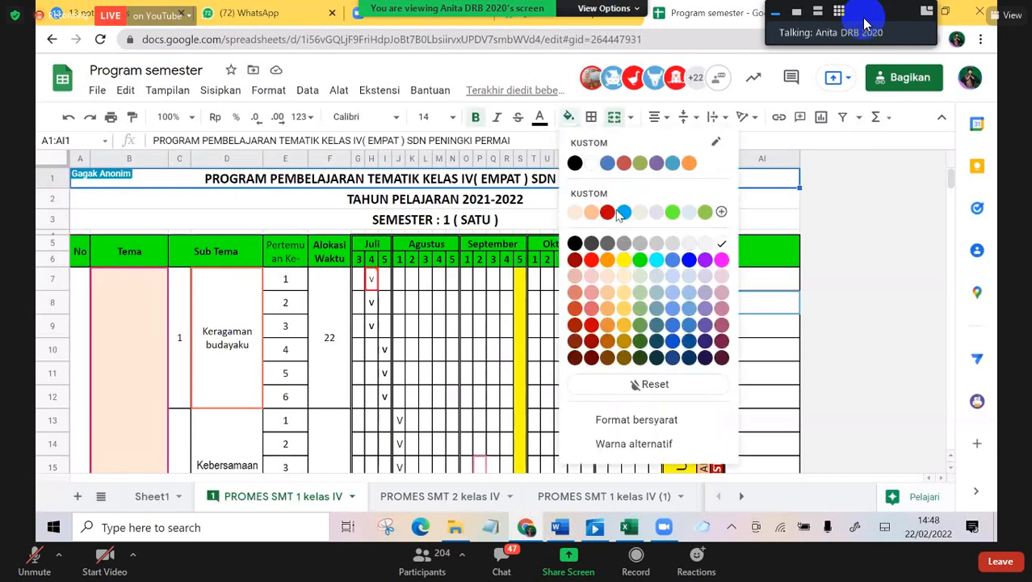
pyautogui.click(624, 259)
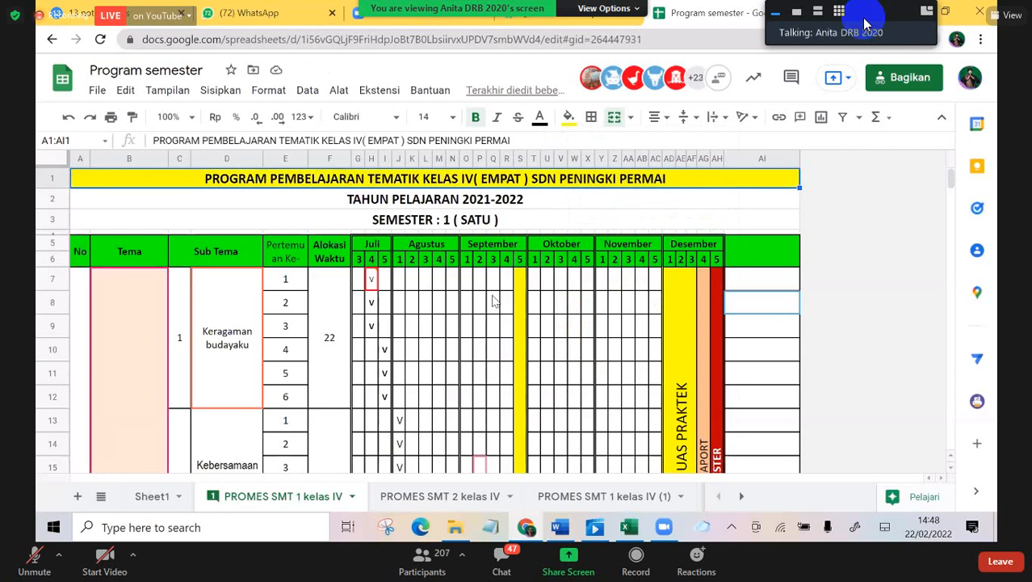
pyautogui.moveTo(494, 289)
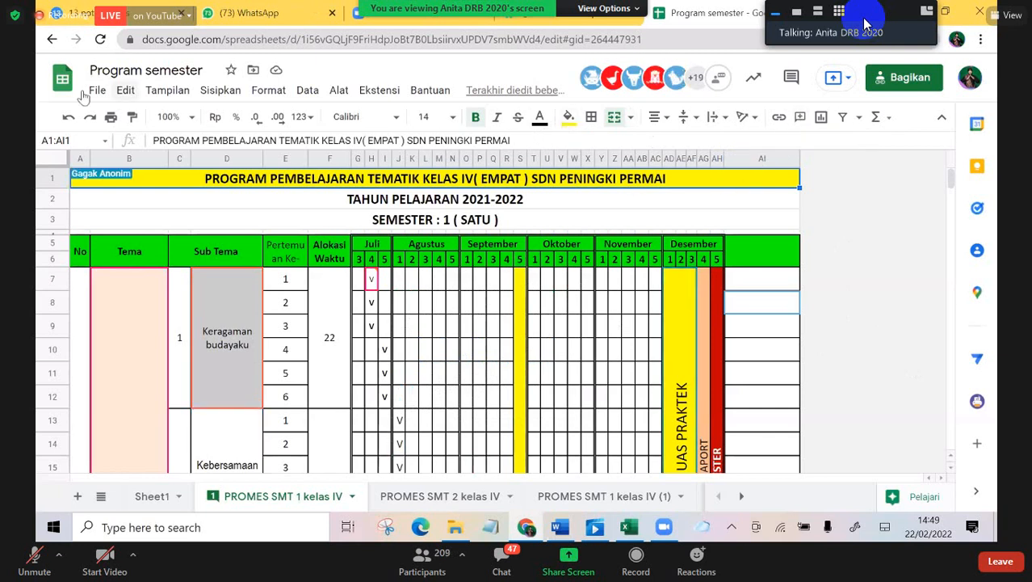
pyautogui.click(219, 91)
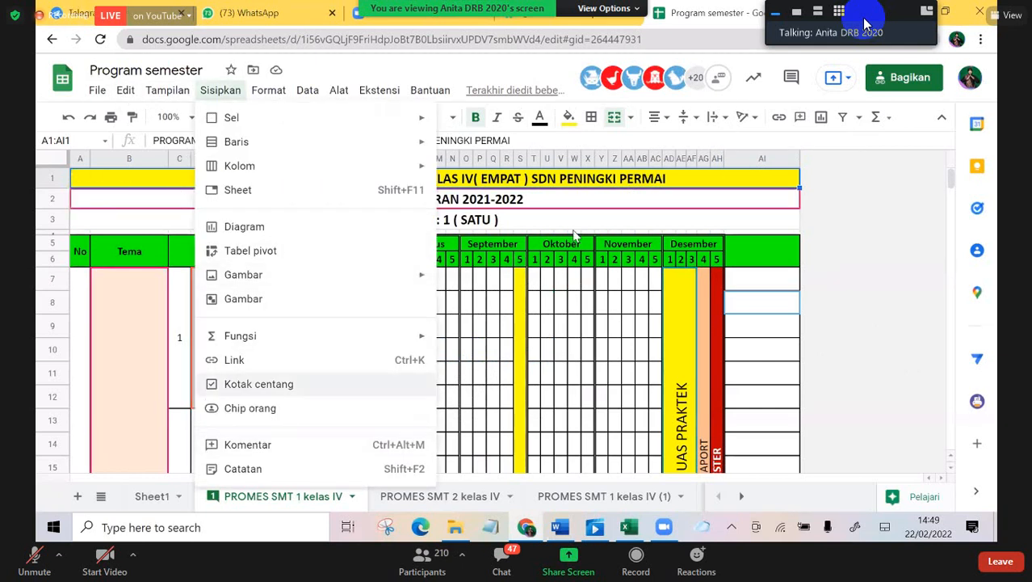
pyautogui.click(609, 224)
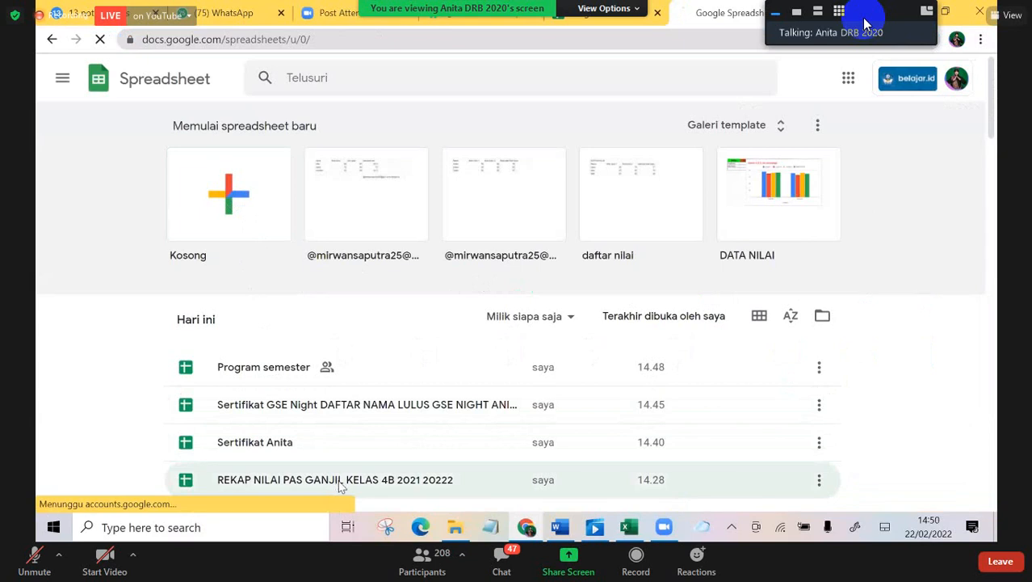
# Step: Open the spreadsheet REKAP NILAI PAS GANJIL KELAS 4B 2021 20222 and show the options for creating a new file
pyautogui.click(340, 484)
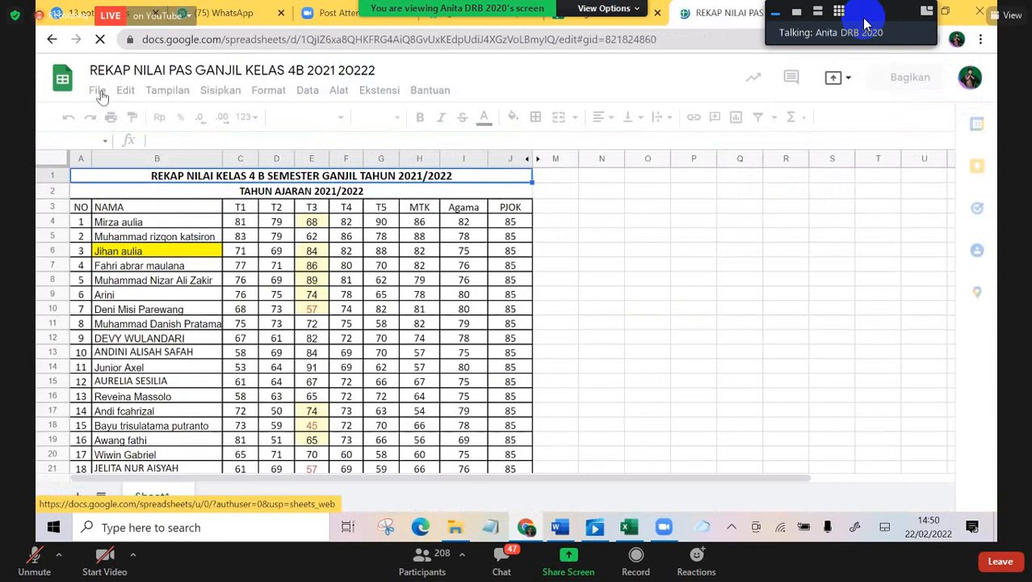
pyautogui.click(98, 91)
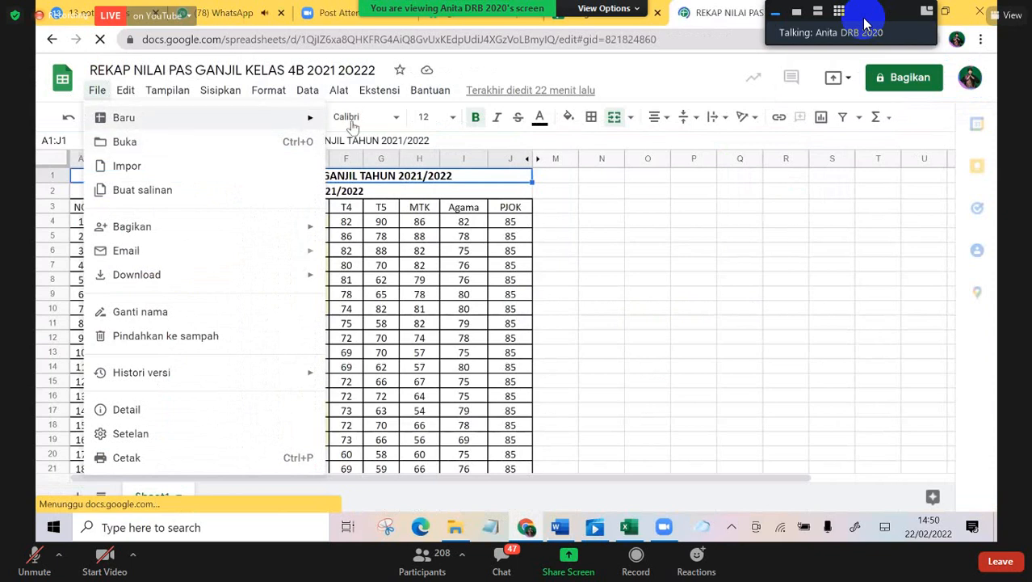
pyautogui.moveTo(306, 121)
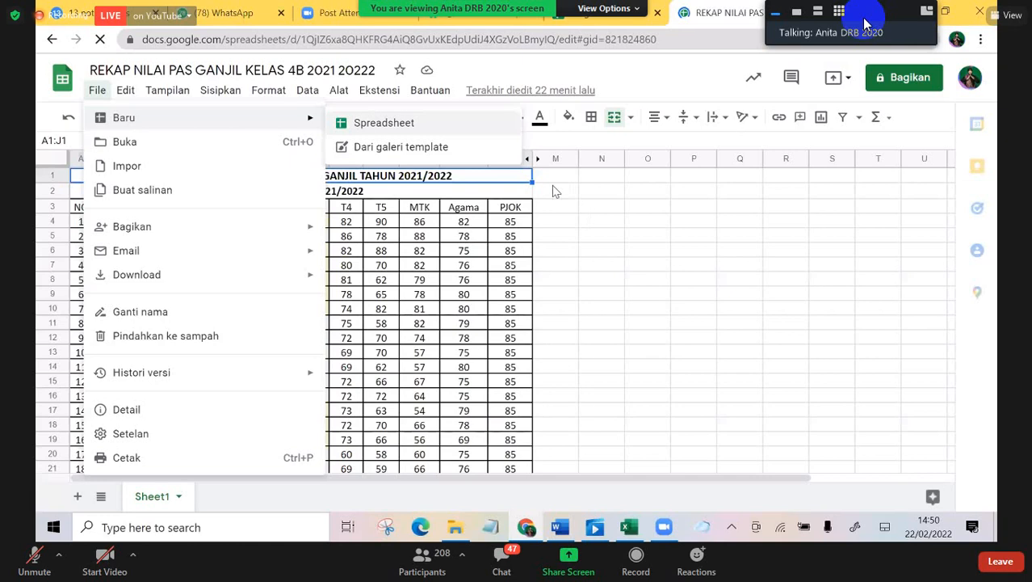
pyautogui.click(601, 221)
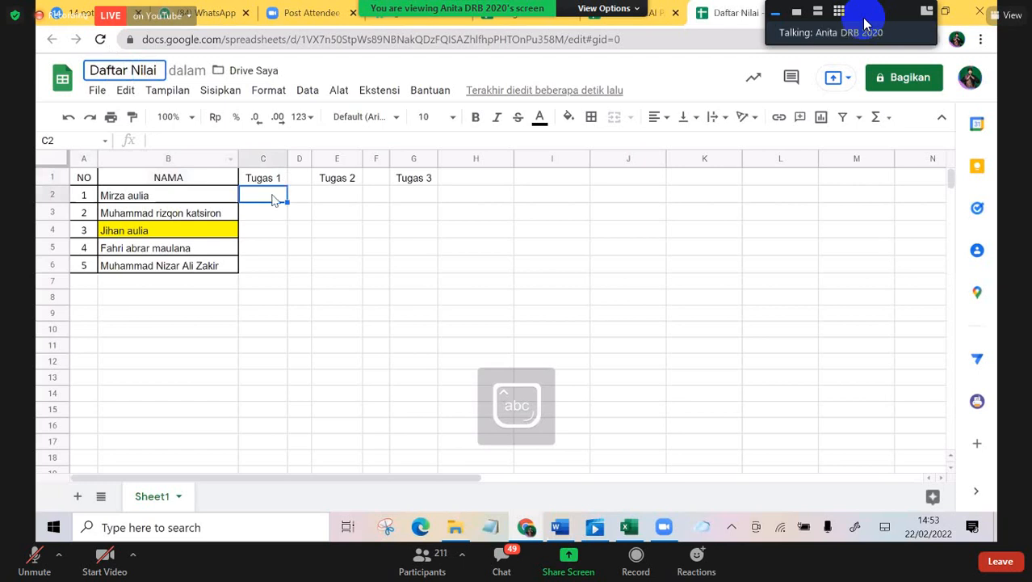
# Step: Paste the copied T1 scores into C2:C6 under Tugas 1, and copy the recap's D4:D8 scores into E2:E6 under Tugas 2
pyautogui.hotkey('ctrl', 'v')
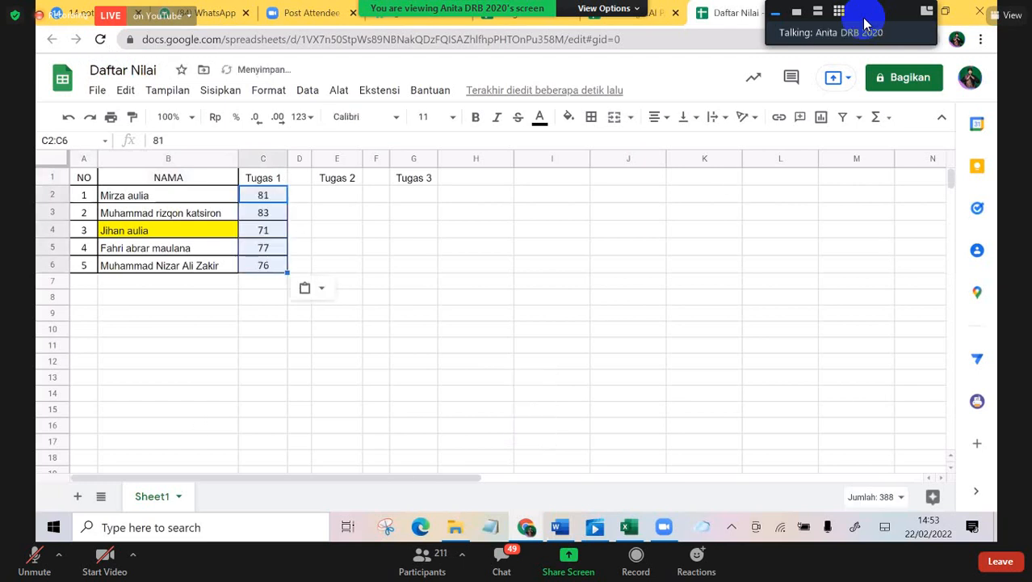
pyautogui.hotkey('ctrl', 'shift', 'Tab')
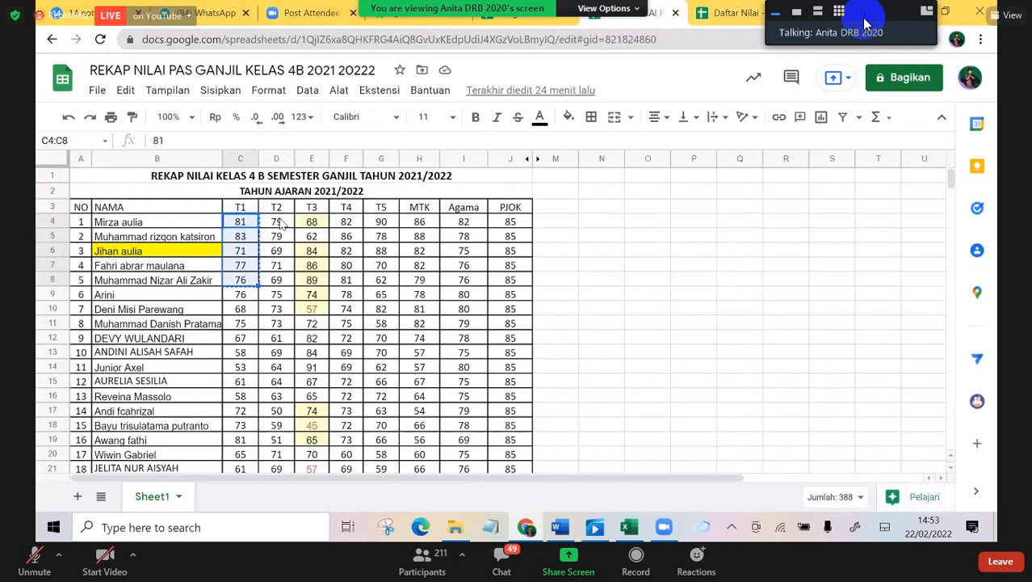
pyautogui.click(280, 224)
pyautogui.hotkey('shift', 'Down')
pyautogui.hotkey('shift', 'Down')
pyautogui.hotkey('shift', 'Down')
pyautogui.hotkey('shift', 'Down')
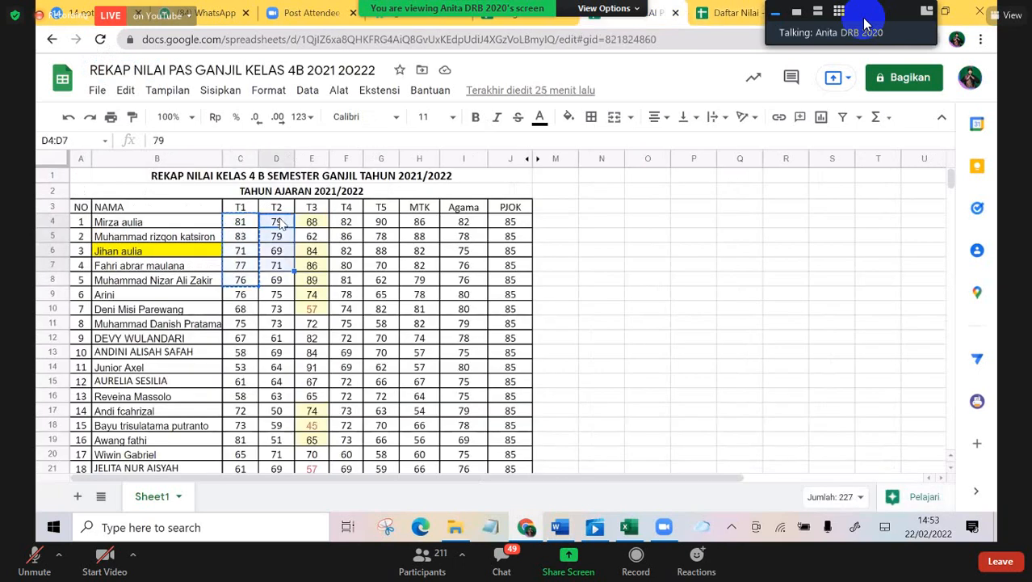
pyautogui.hotkey('ctrl', 'c')
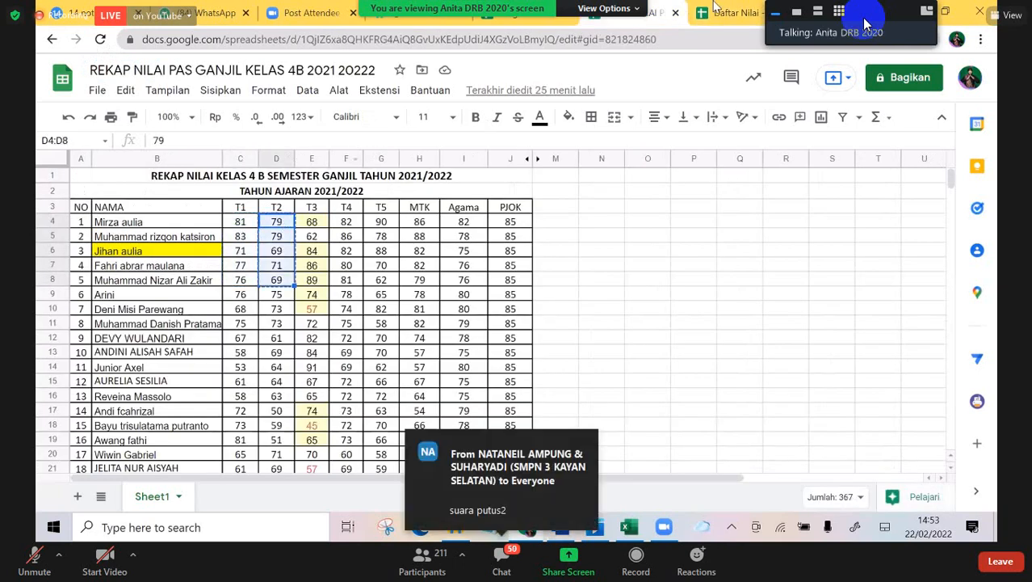
pyautogui.hotkey('ctrl', 'Tab')
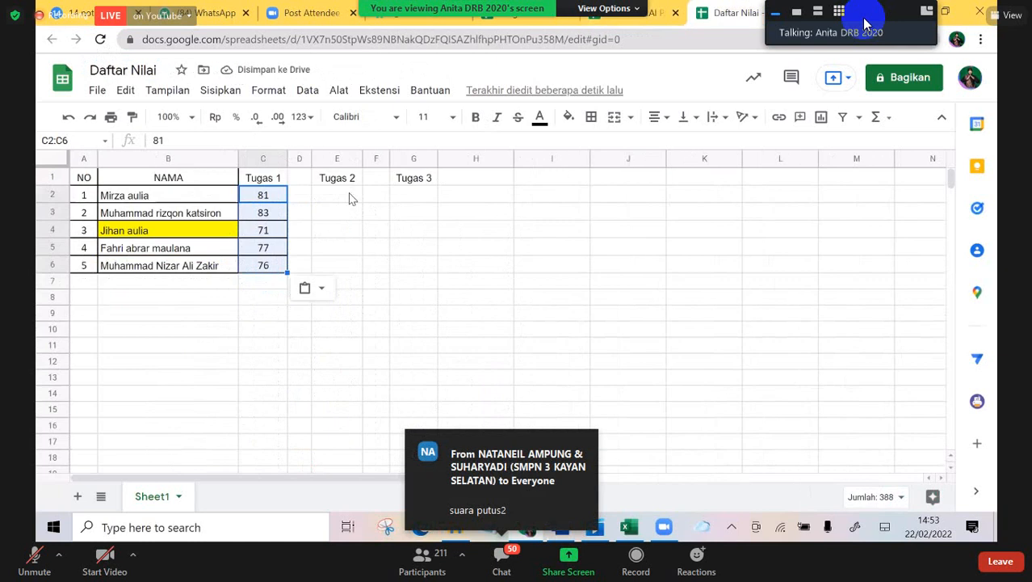
pyautogui.click(351, 197)
pyautogui.hotkey('ctrl', 'v')
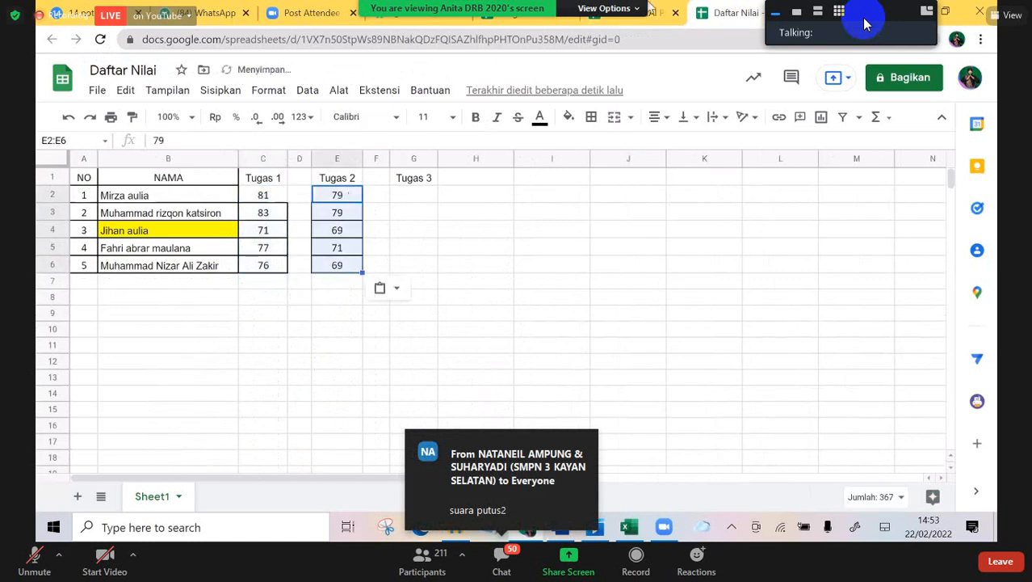
# Step: Copy the T4 scores in F4:F8 of the recap spreadsheet into G2:G6 under Tugas 3 in Daftar Nilai
pyautogui.hotkey('ctrl', 'shift', 'Tab')
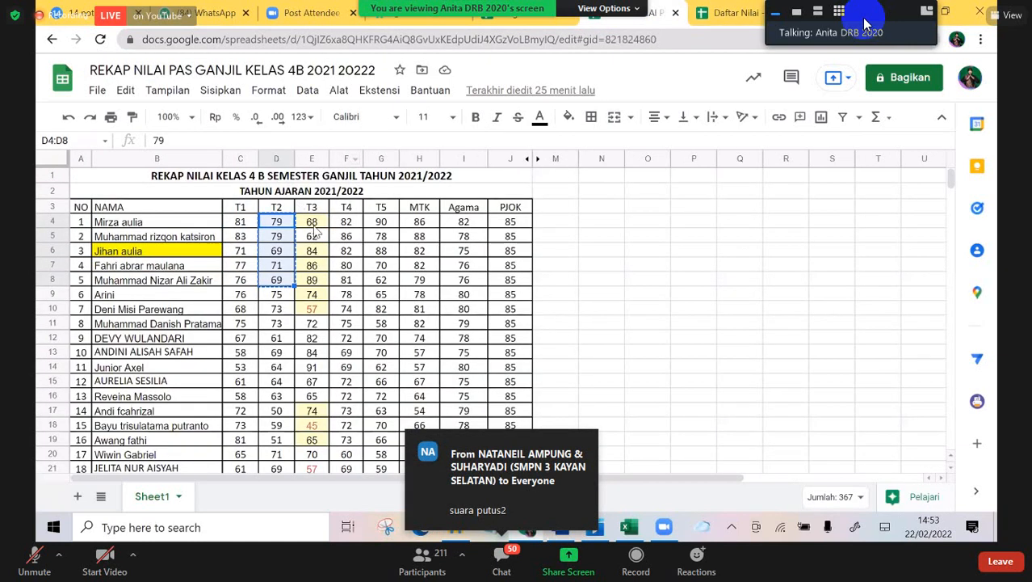
pyautogui.click(315, 225)
pyautogui.click(355, 226)
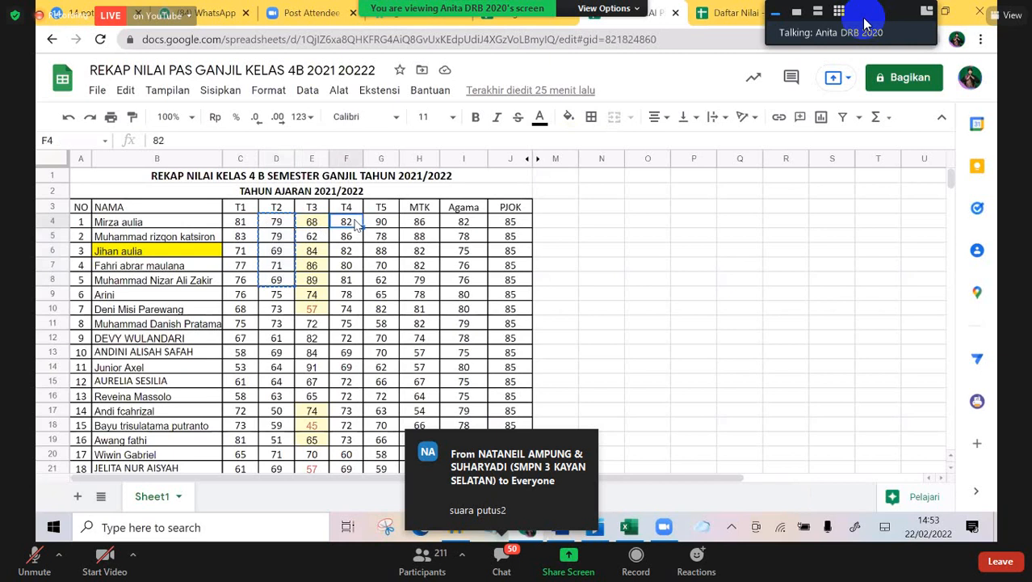
pyautogui.hotkey('shift', 'Down')
pyautogui.hotkey('shift', 'Down')
pyautogui.hotkey('shift', 'Down')
pyautogui.hotkey('shift', 'Down')
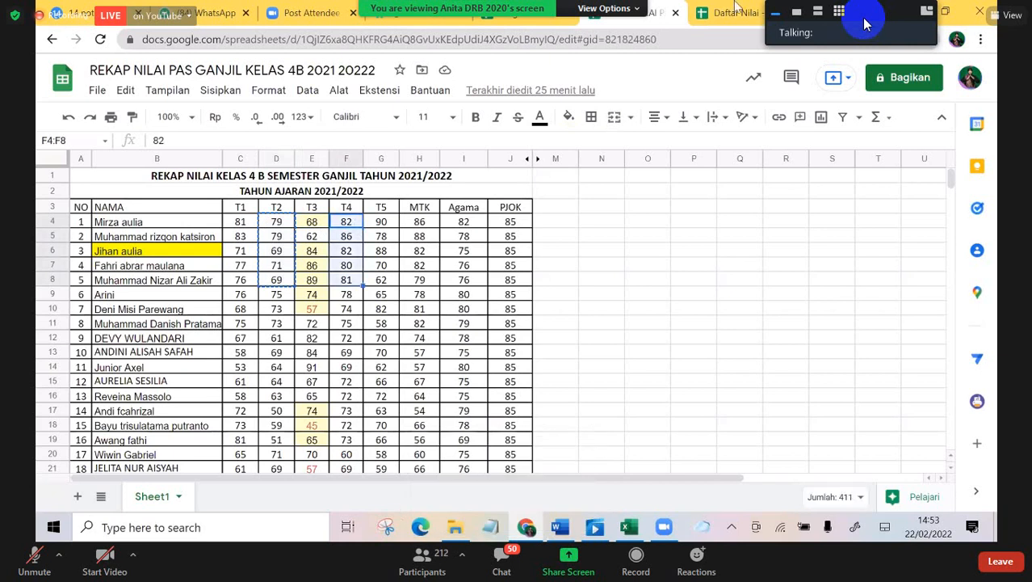
pyautogui.hotkey('ctrl', 'c')
pyautogui.hotkey('ctrl', 'Tab')
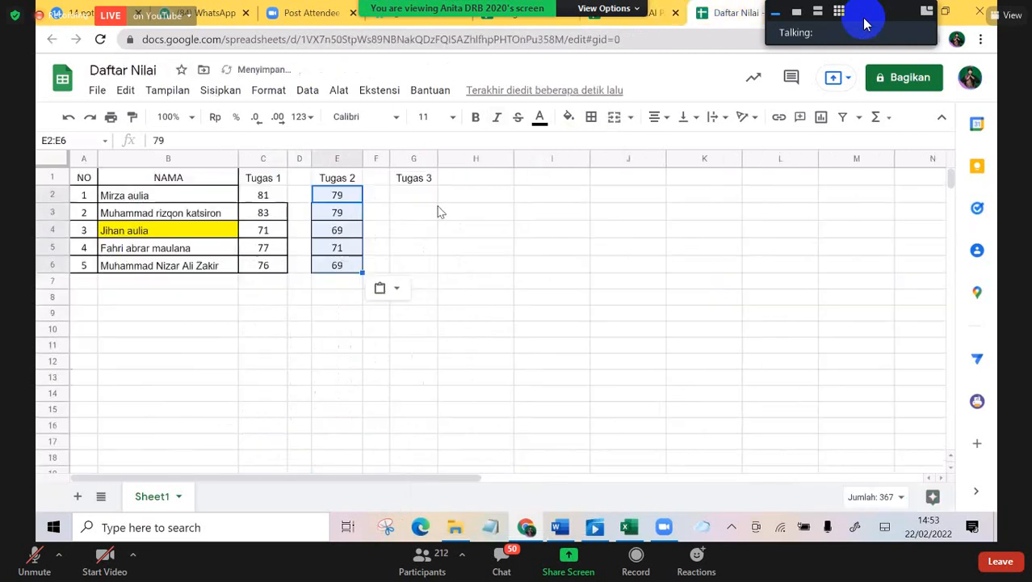
pyautogui.click(436, 197)
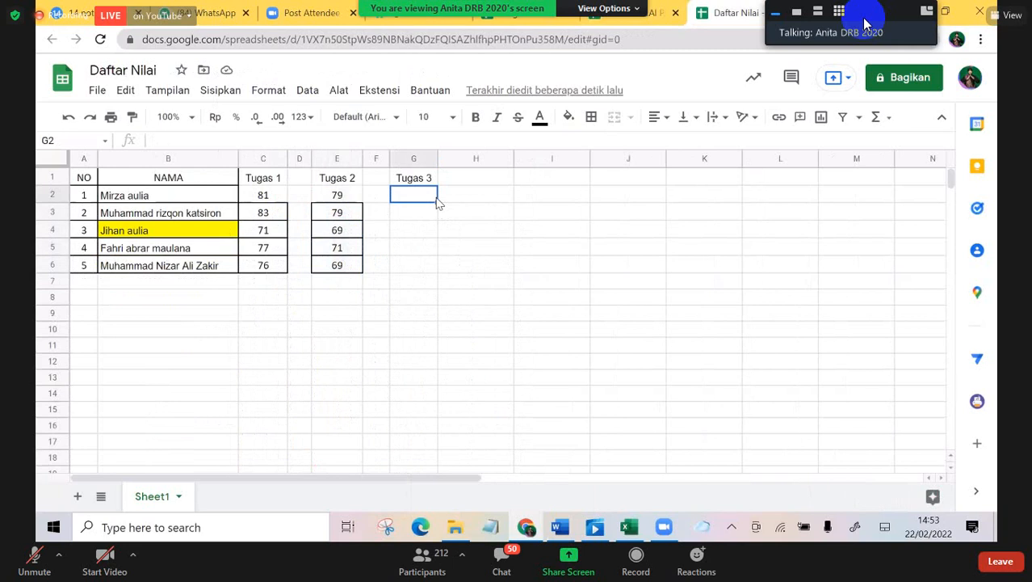
pyautogui.hotkey('ctrl', 'v')
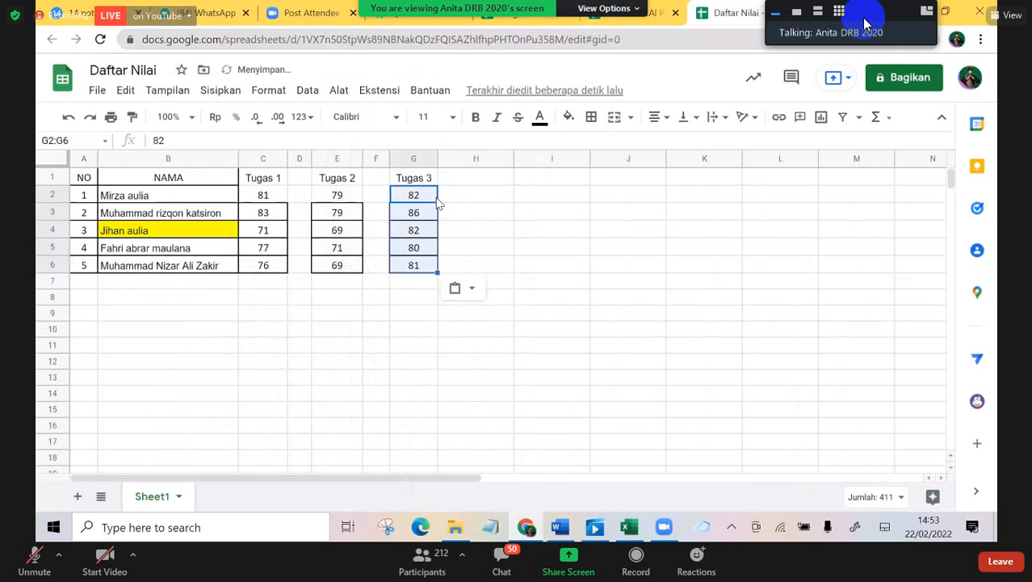
pyautogui.click(260, 184)
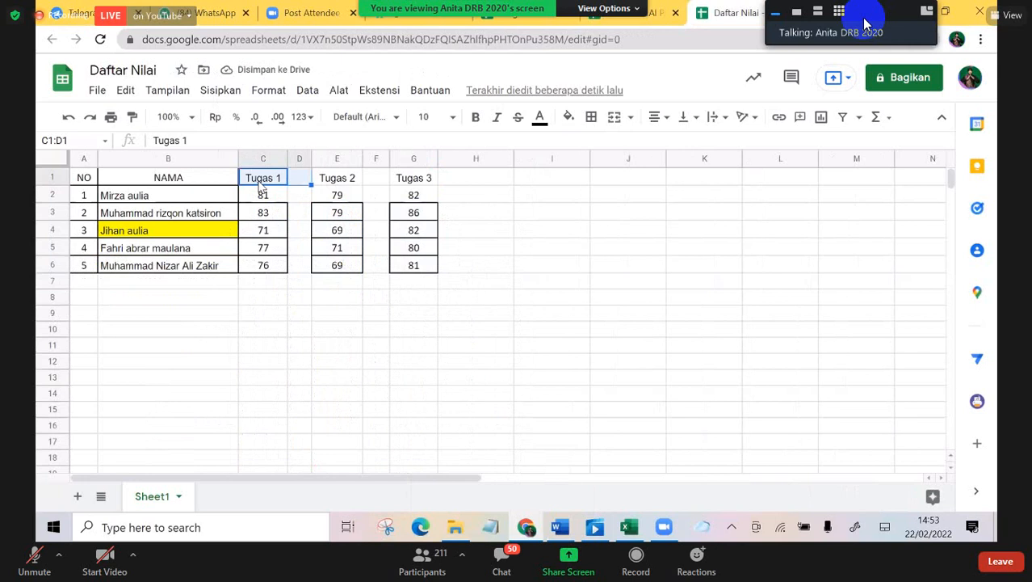
pyautogui.press('Down')
pyautogui.press('Down')
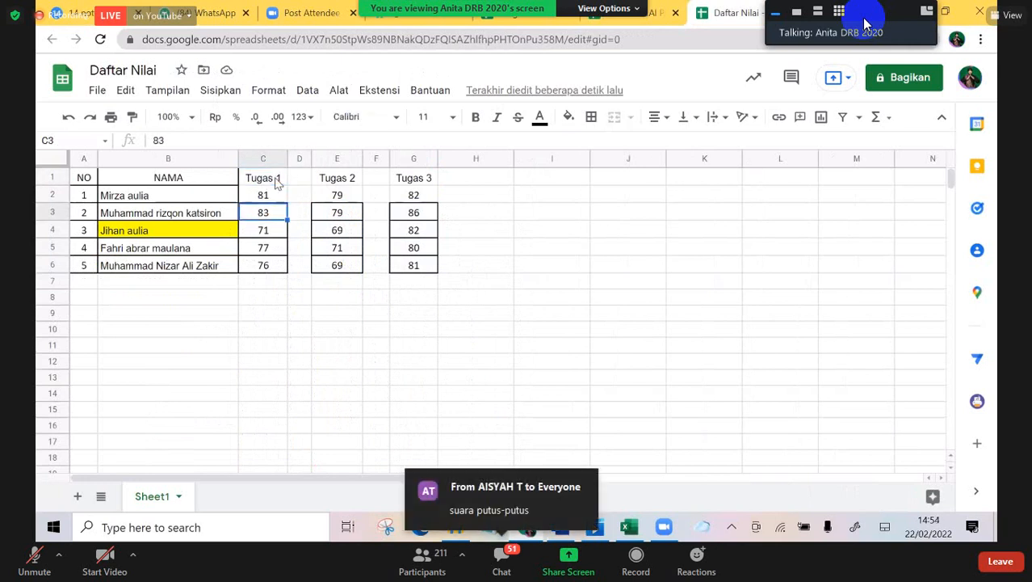
# Step: Apply all borders to the range C1:G6, covering the Tugas 1 to Tugas 3 columns and the blank columns between them
pyautogui.click(277, 178)
pyautogui.doubleClick(276, 178)
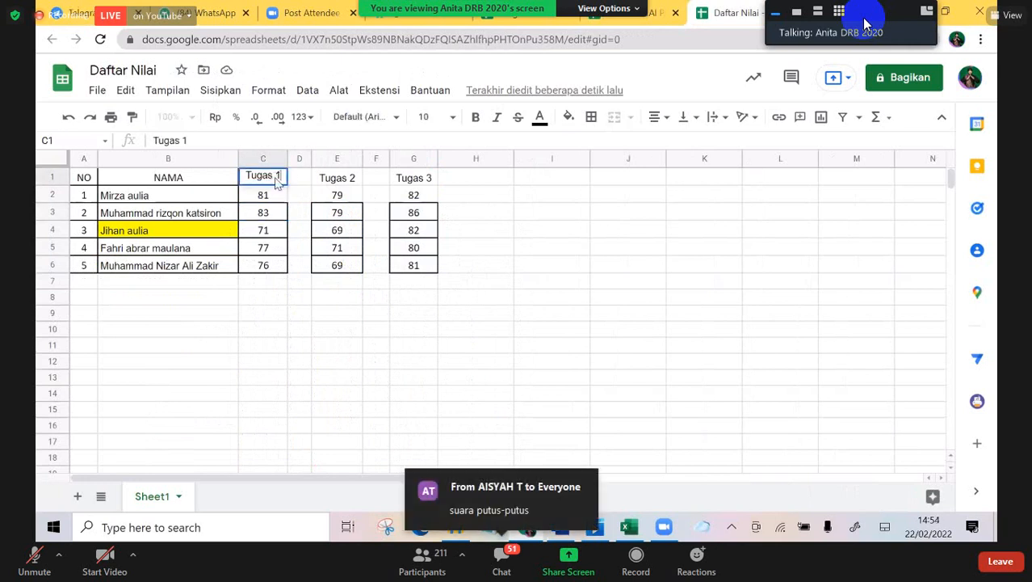
pyautogui.press('Escape')
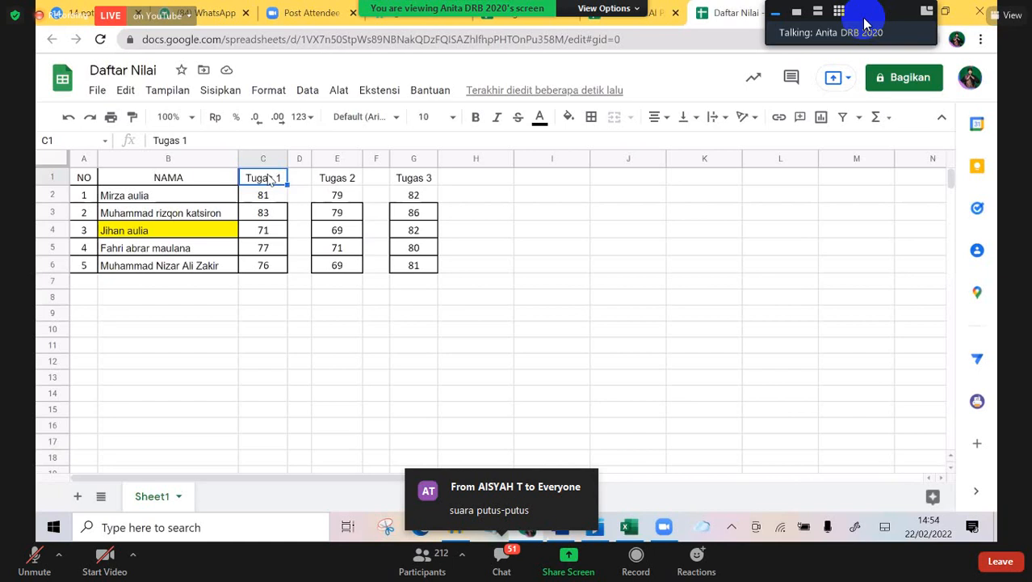
pyautogui.hotkey('shift', 'Right')
pyautogui.hotkey('shift', 'Right')
pyautogui.hotkey('shift', 'Right')
pyautogui.hotkey('shift', 'Right')
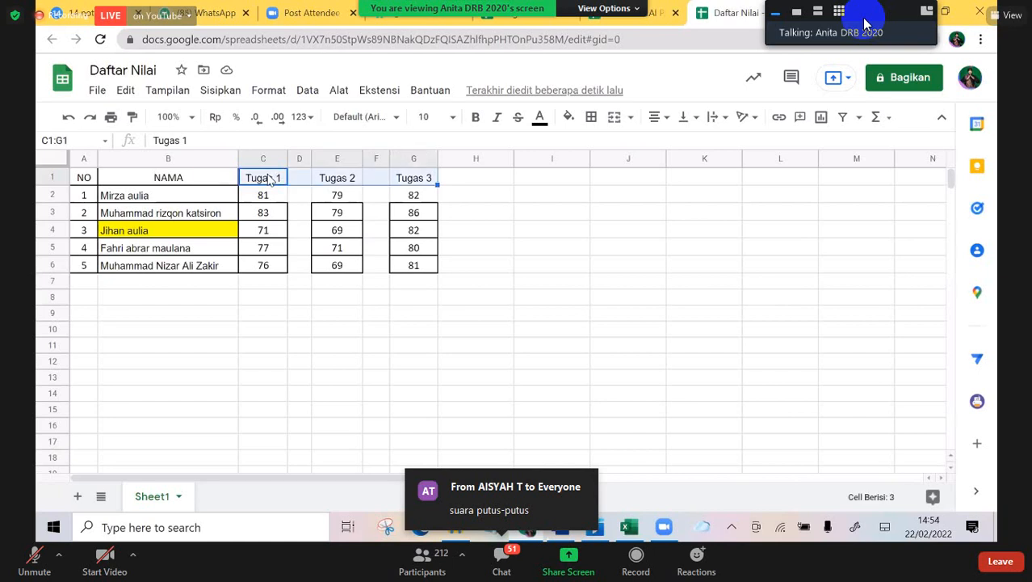
pyautogui.hotkey('shift', 'Down')
pyautogui.hotkey('shift', 'Down')
pyautogui.hotkey('shift', 'Down')
pyautogui.hotkey('shift', 'Down')
pyautogui.hotkey('shift', 'Down')
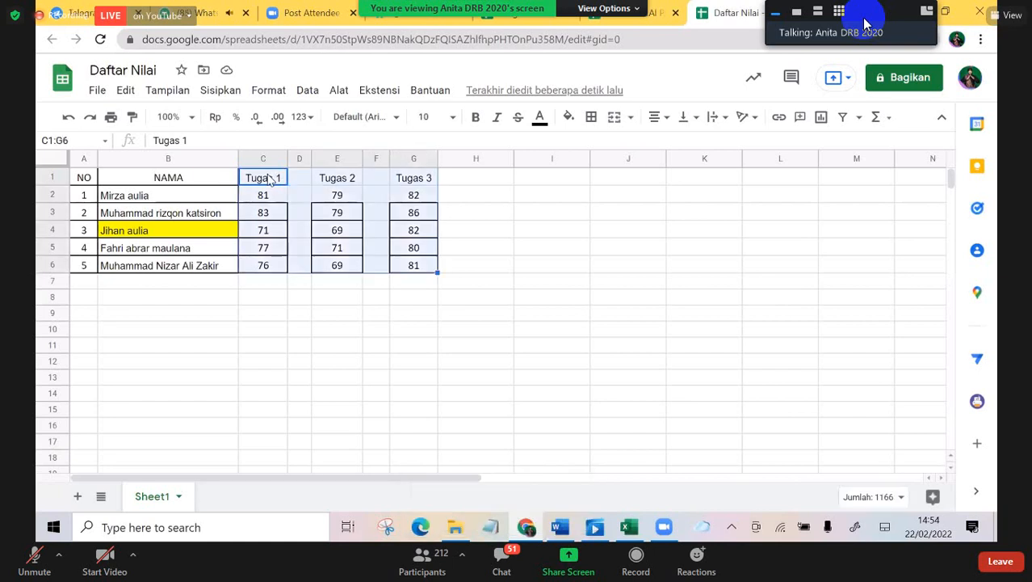
pyautogui.click(590, 117)
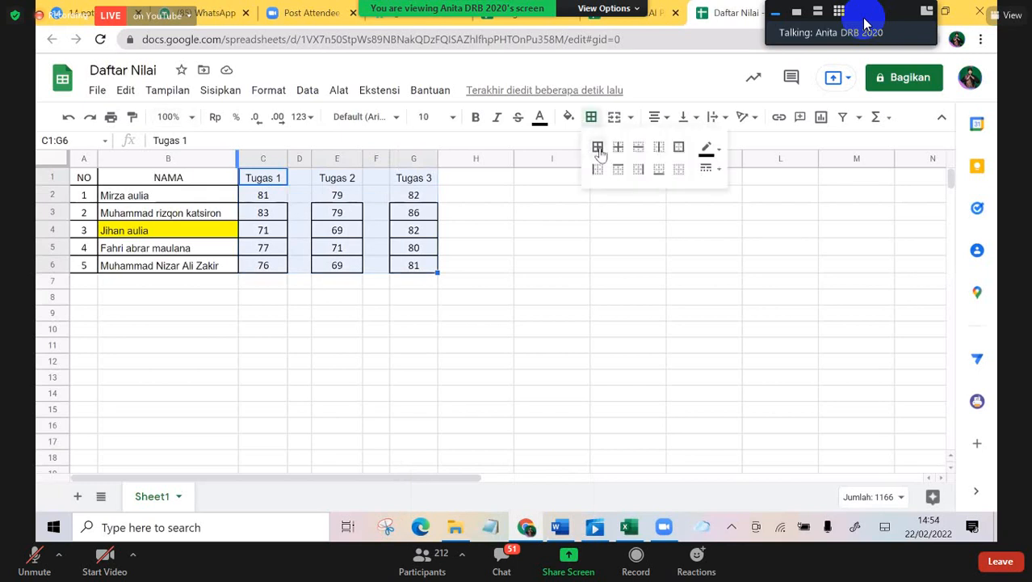
pyautogui.click(598, 149)
pyautogui.click(410, 333)
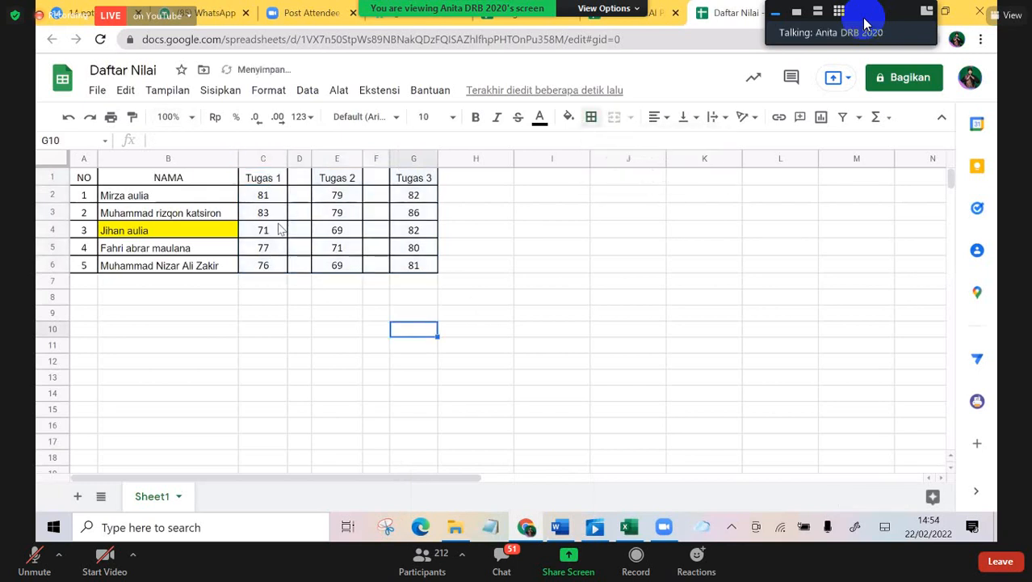
# Step: Insert one column left of D and one left of G, and narrow columns J and K beside Tugas 3
pyautogui.click(278, 202)
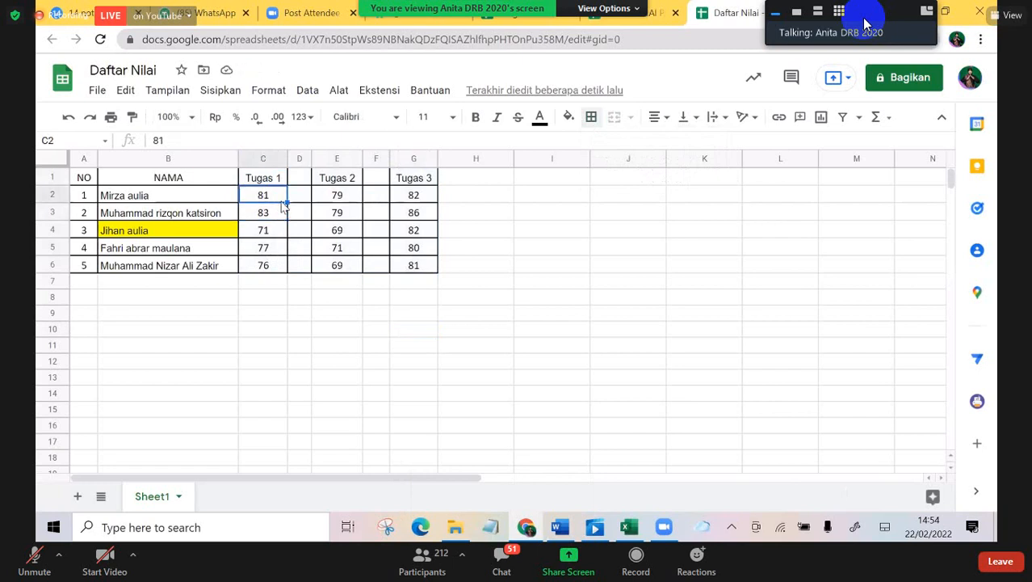
pyautogui.click(299, 159)
pyautogui.rightClick(311, 172)
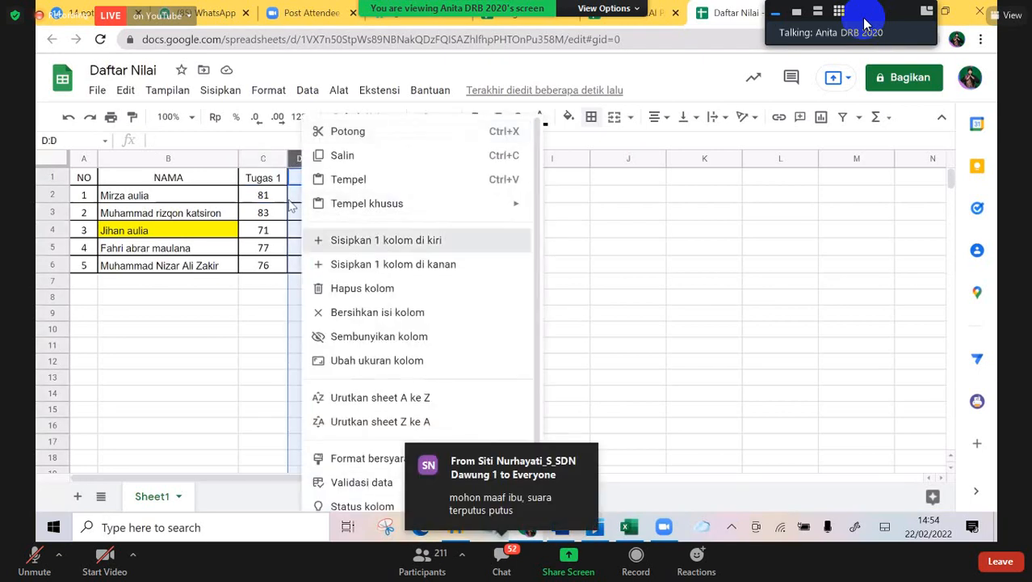
pyautogui.click(380, 240)
pyautogui.rightClick(400, 159)
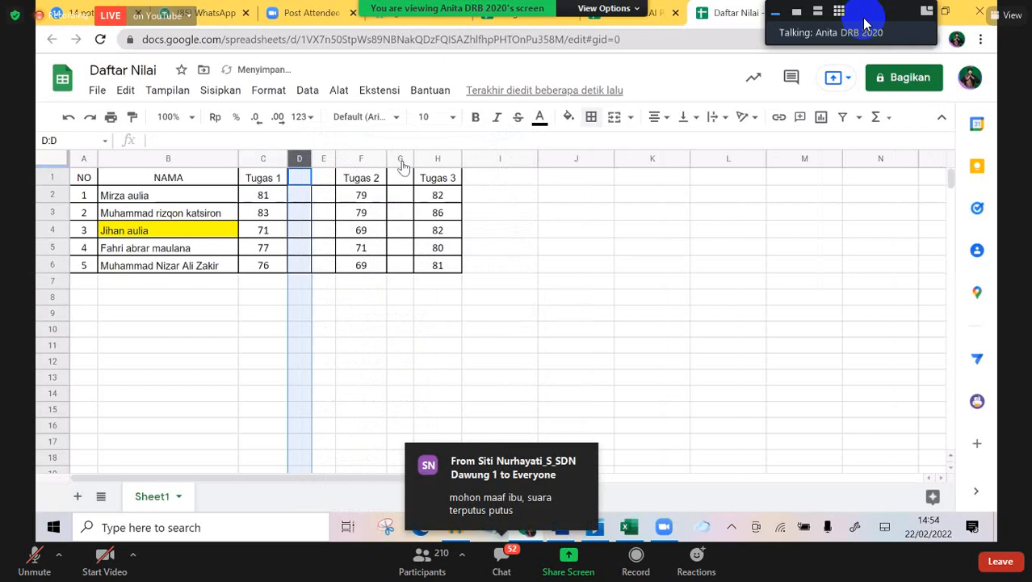
pyautogui.click(450, 242)
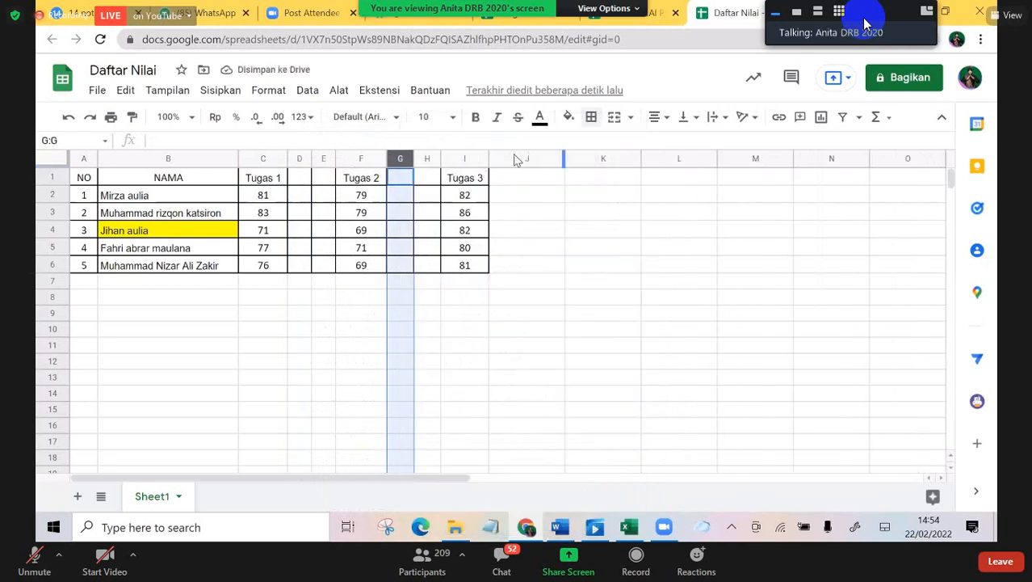
pyautogui.moveTo(564, 158); pyautogui.dragTo(508, 156)
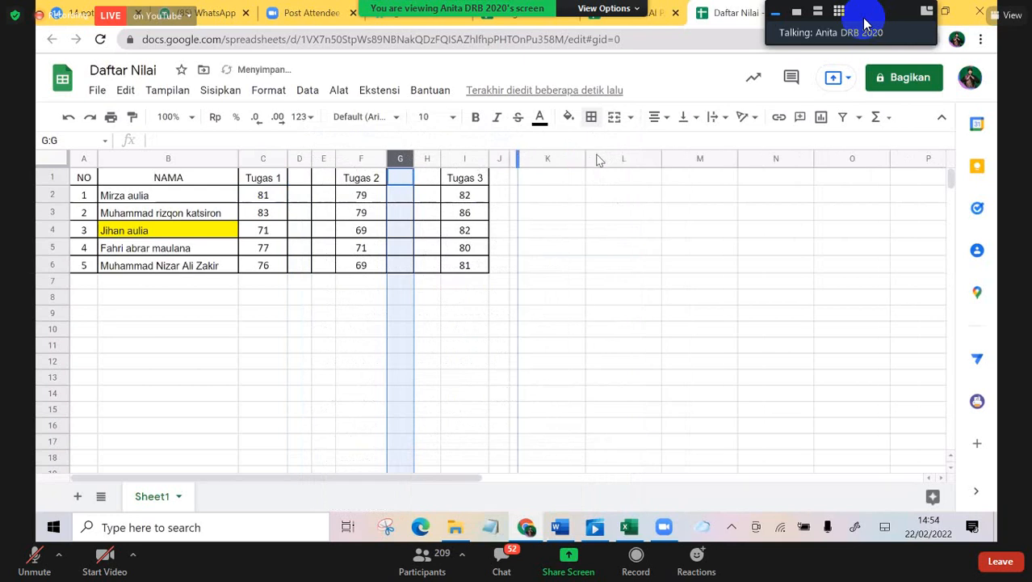
pyautogui.moveTo(593, 154); pyautogui.dragTo(549, 154)
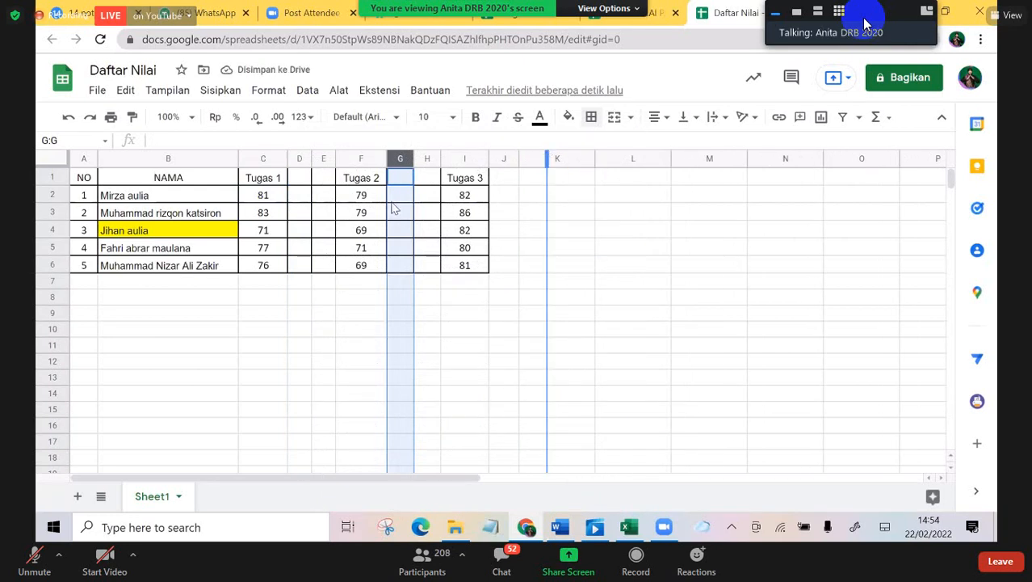
# Step: Insert a checkbox in D2, next to the first student's Tugas 1 score
pyautogui.click(296, 198)
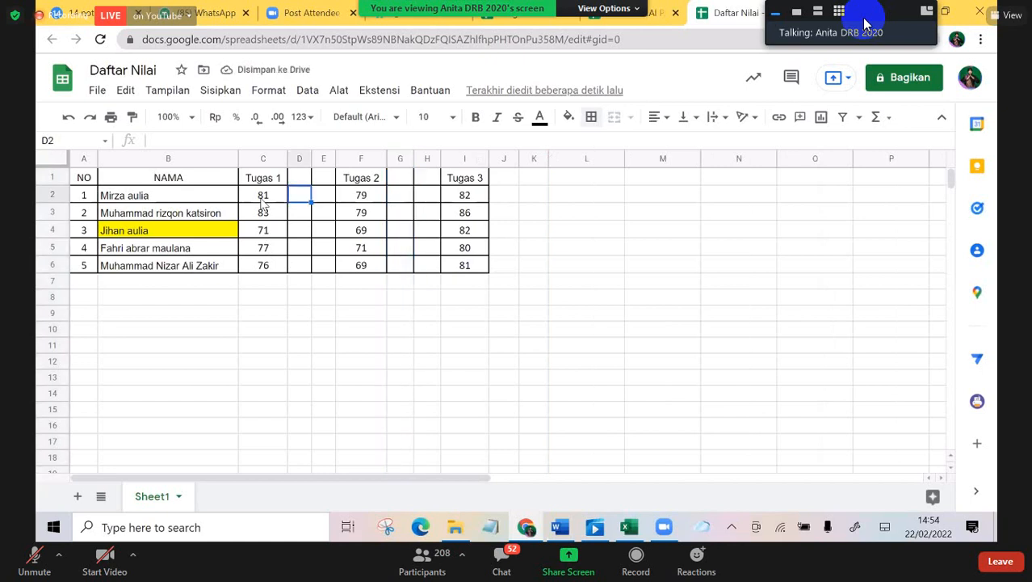
pyautogui.press('Left')
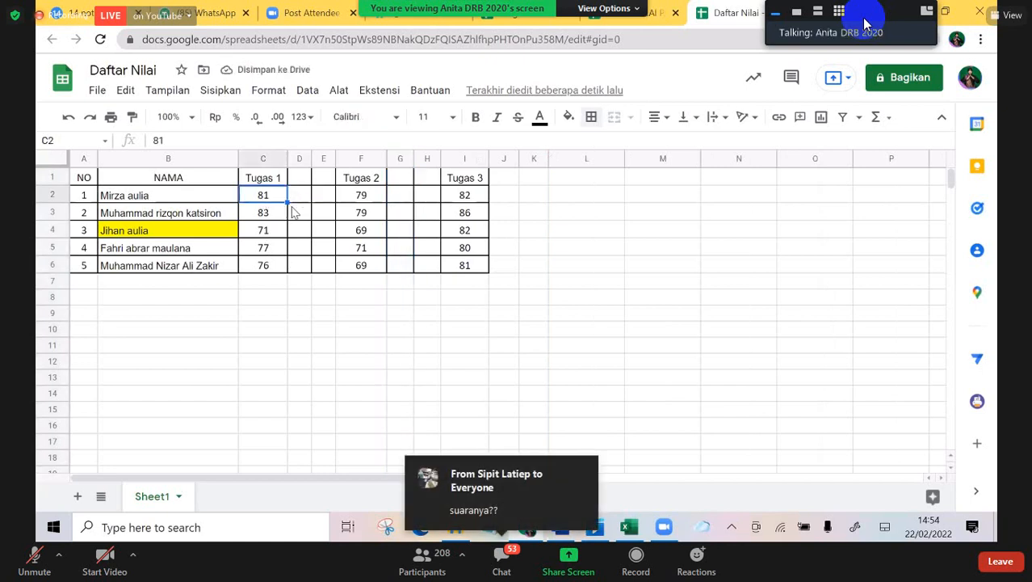
pyautogui.press('Right')
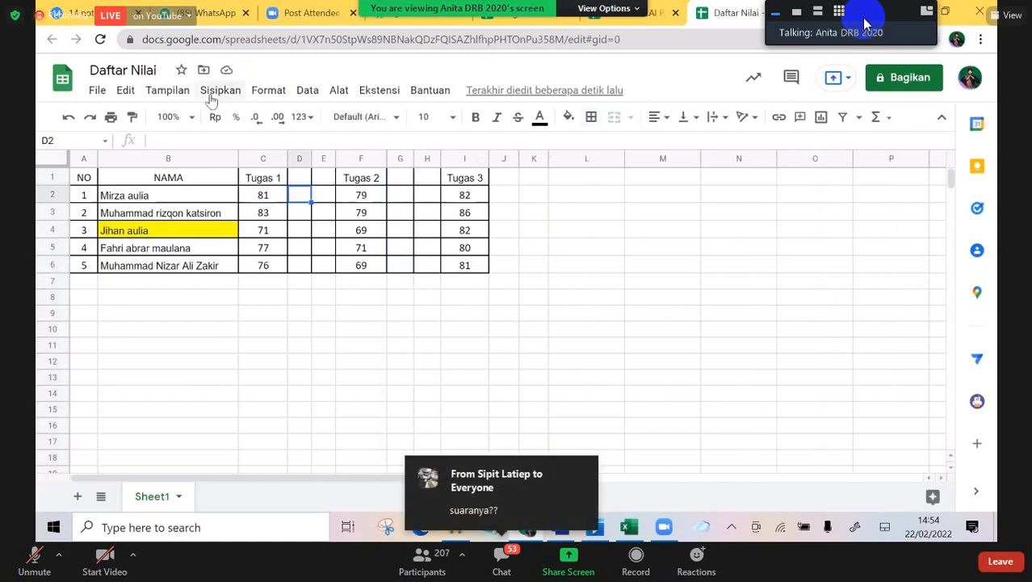
pyautogui.click(221, 90)
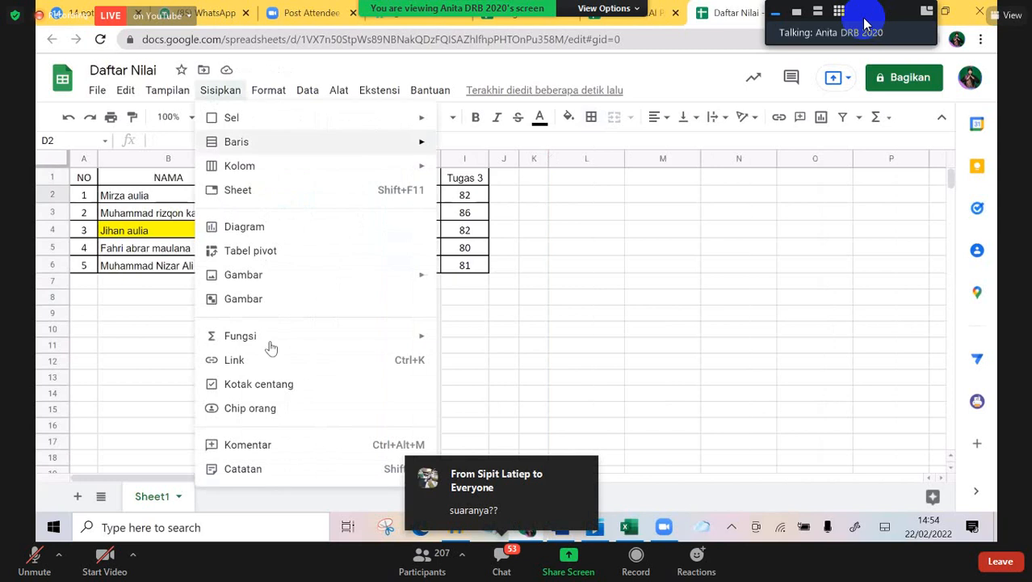
pyautogui.click(287, 386)
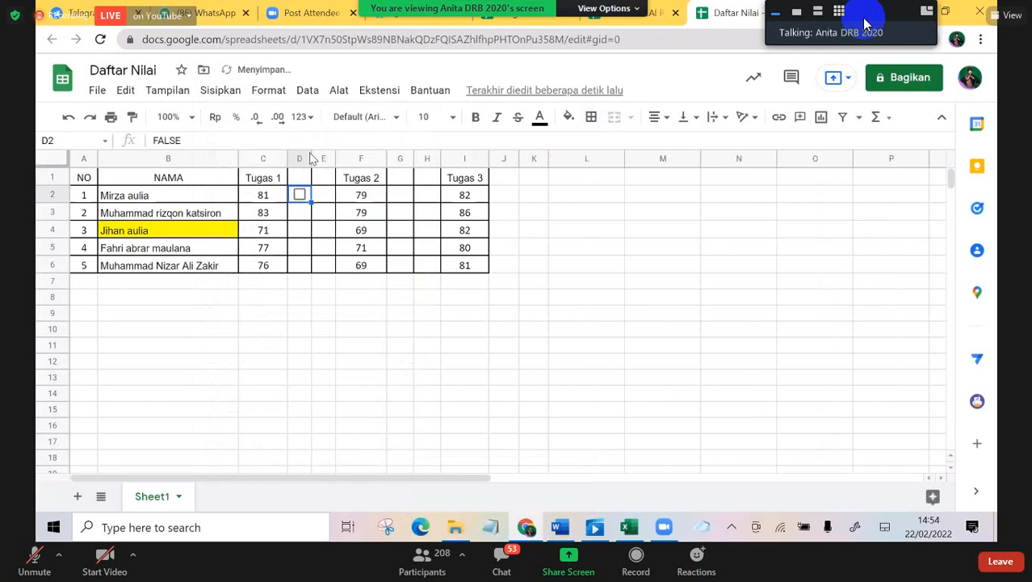
# Step: Widen column D, tick the Tugas 1 checkbox in D2, and fill the ticked checkbox down to D6
pyautogui.moveTo(311, 154); pyautogui.dragTo(319, 154)
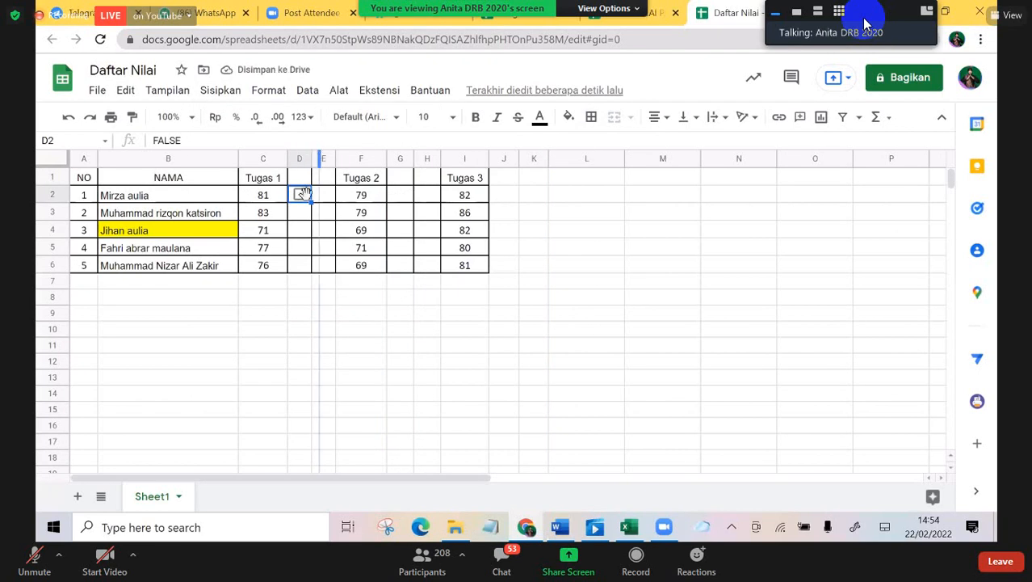
pyautogui.press('Down')
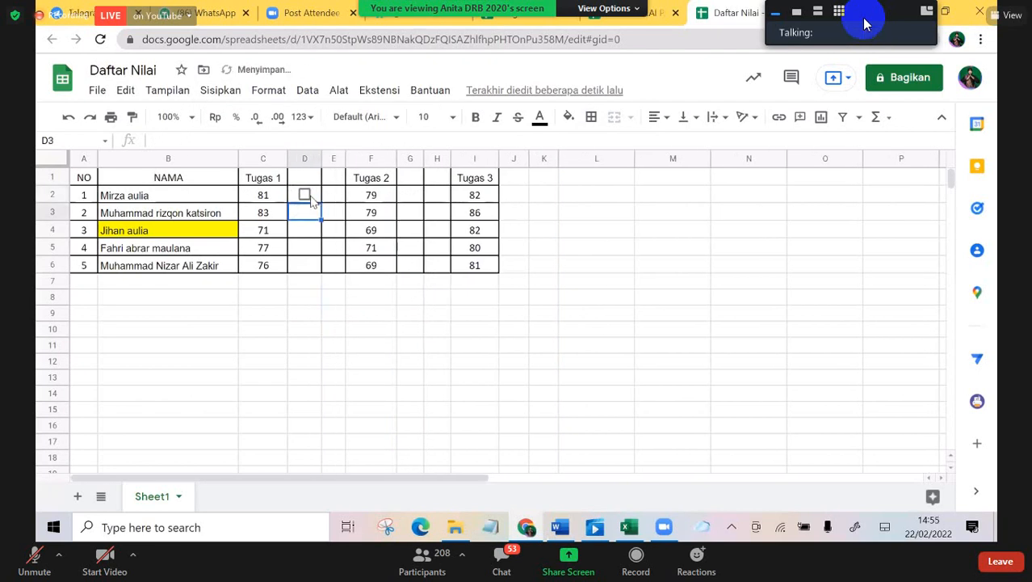
pyautogui.click(303, 195)
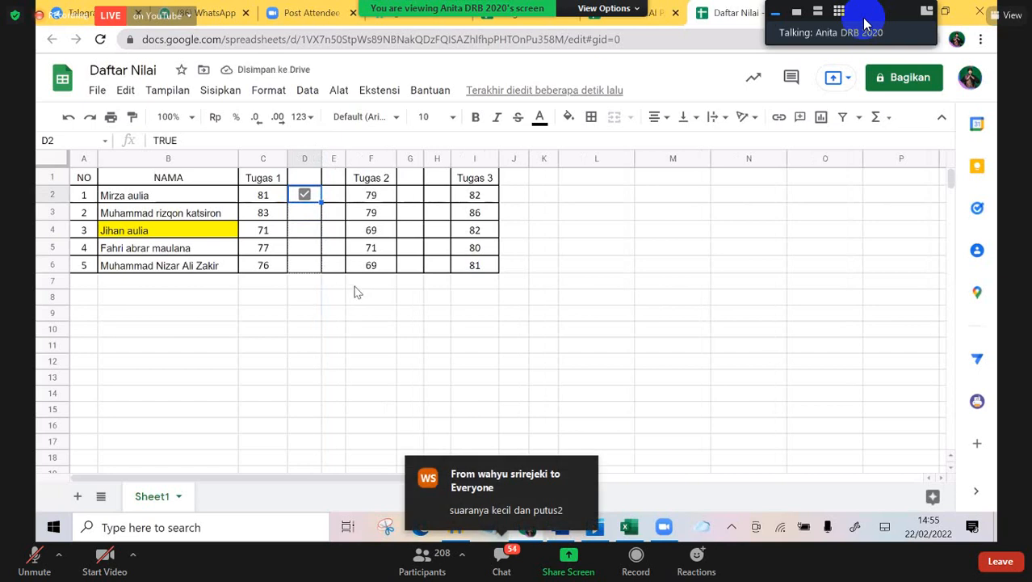
pyautogui.click(332, 226)
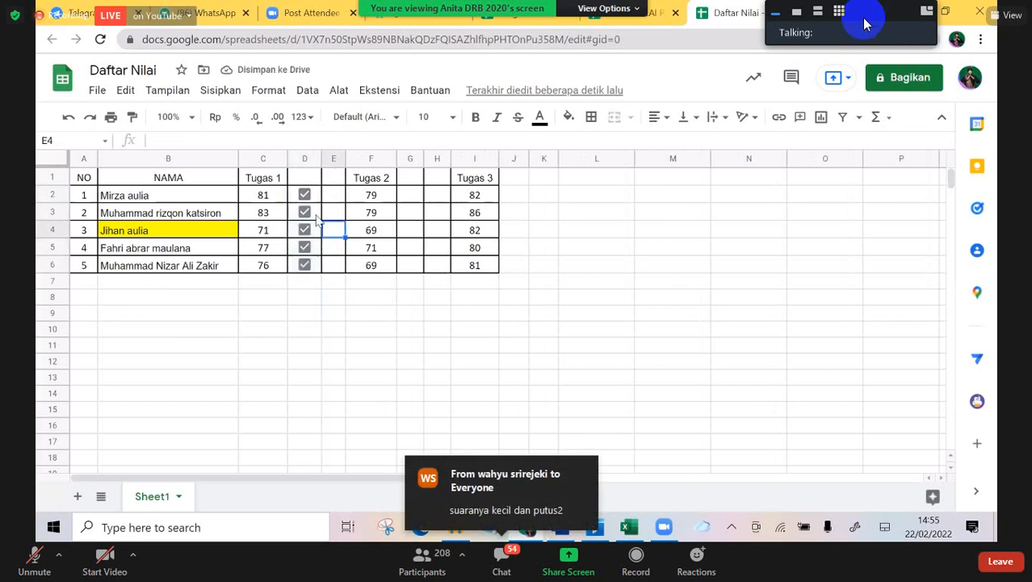
# Step: Clear the second student's Tugas 1 score in C3 and untick the matching checkbox in D3
pyautogui.click(264, 214)
pyautogui.press('Delete')
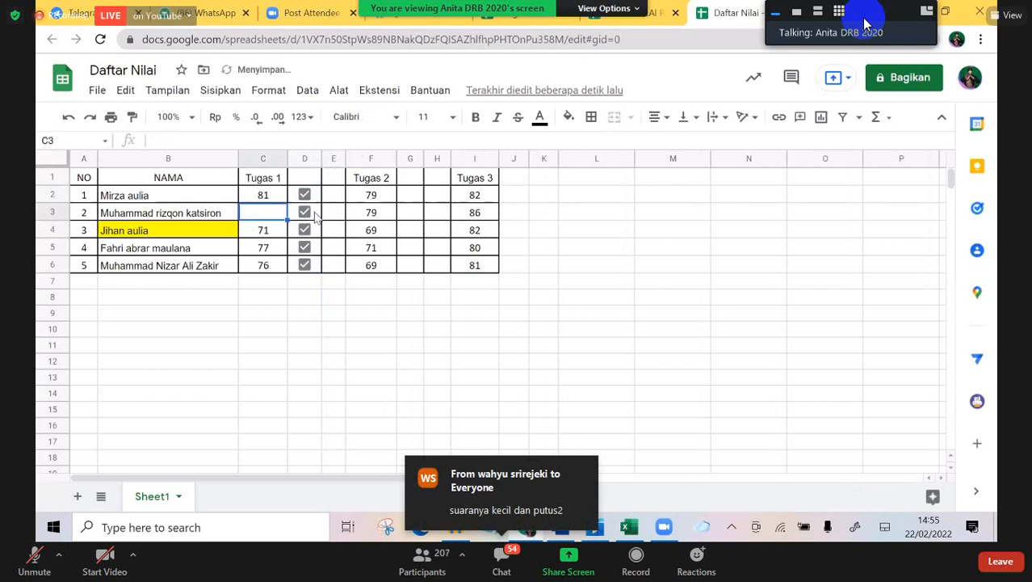
pyautogui.press('Right')
pyautogui.press('space')
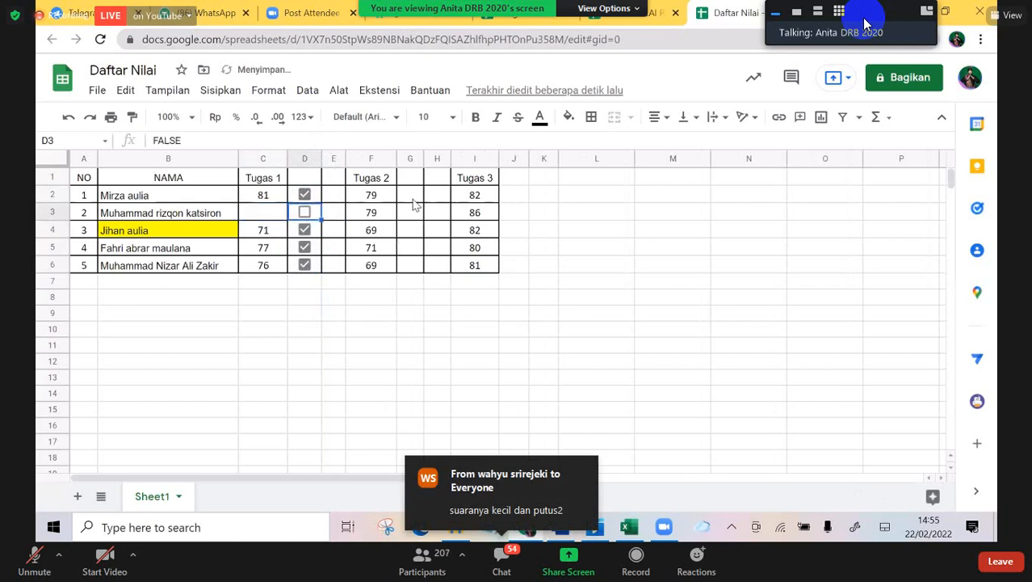
# Step: Insert a checkbox in G2, next to the first student's Tugas 2 score
pyautogui.click(409, 196)
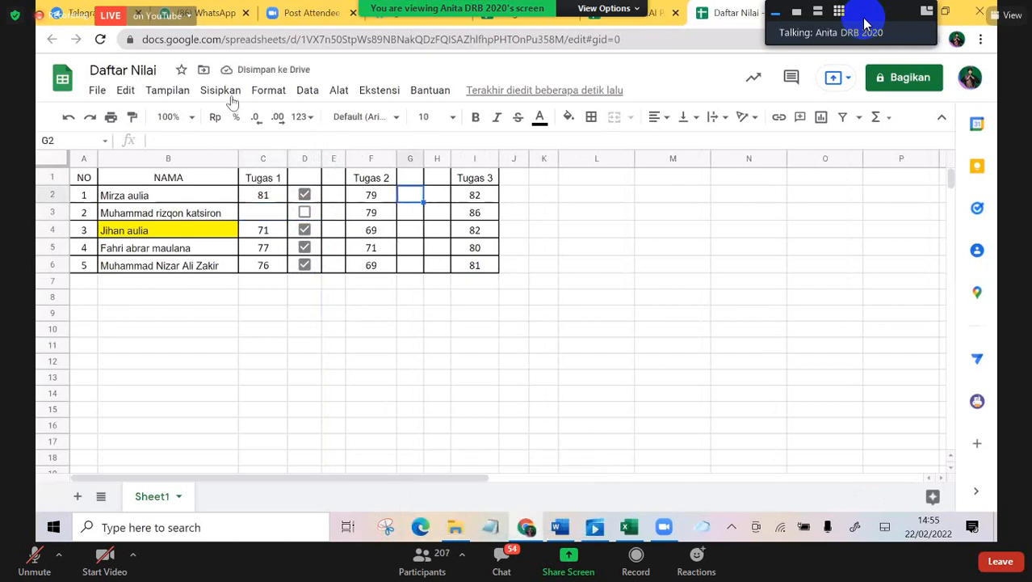
pyautogui.click(220, 90)
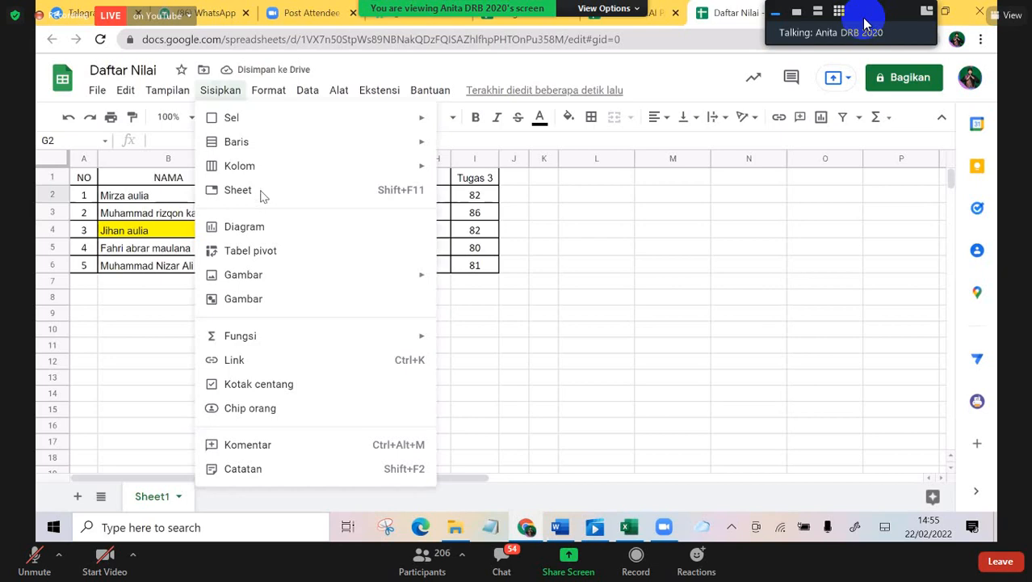
pyautogui.click(281, 387)
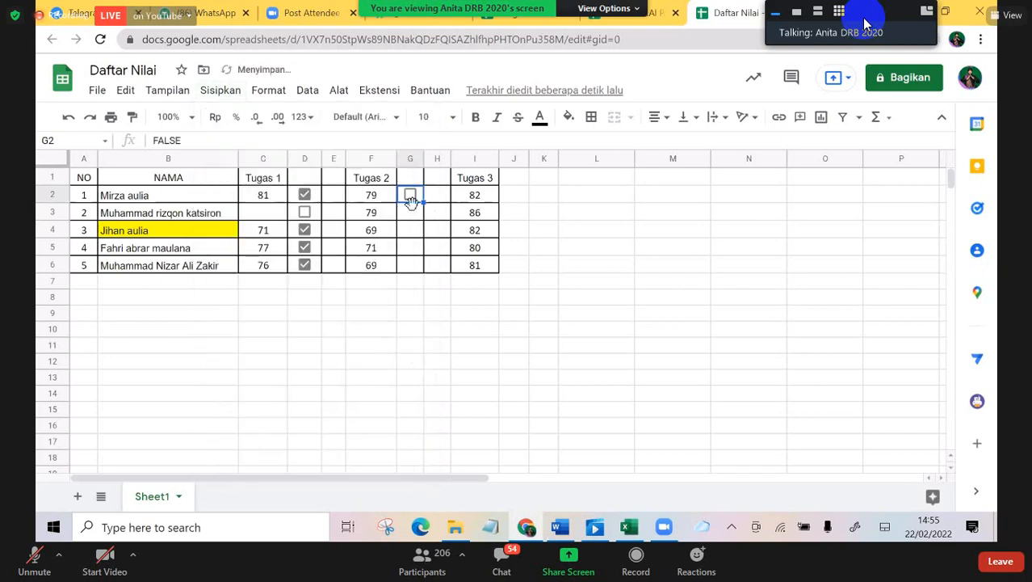
pyautogui.click(411, 195)
pyautogui.press('space')
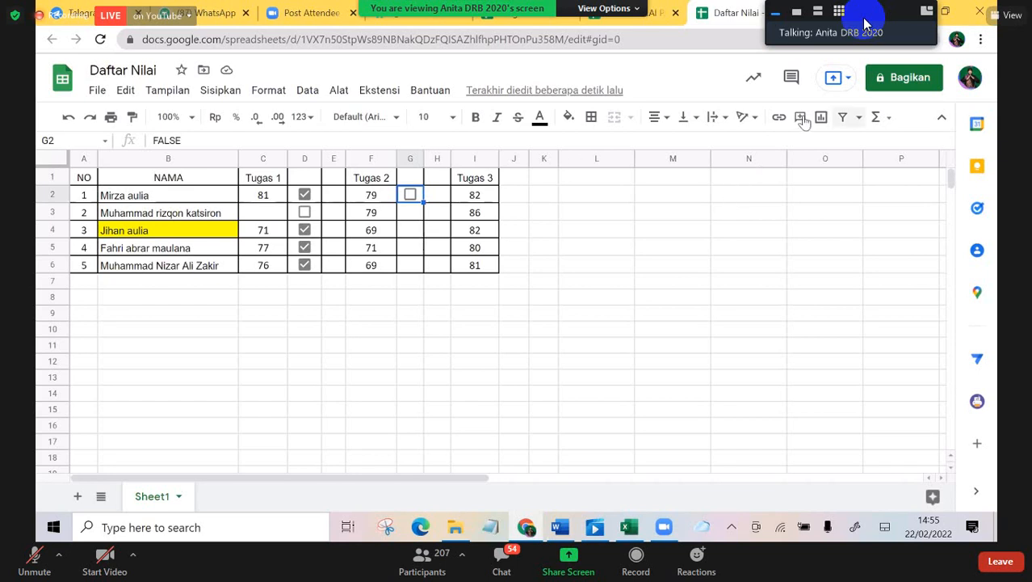
pyautogui.click(749, 194)
pyautogui.click(801, 119)
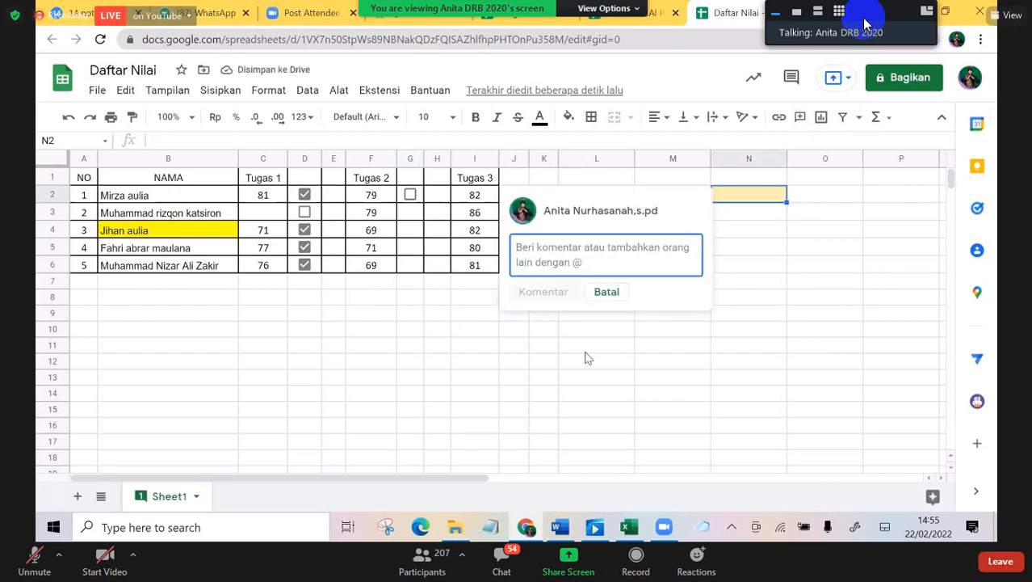
pyautogui.click(557, 393)
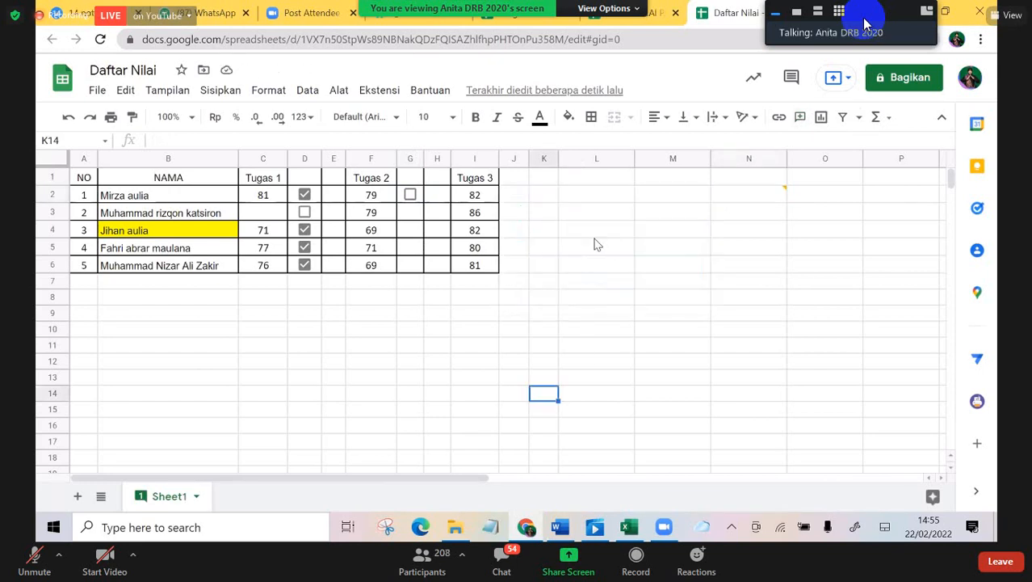
# Step: Toggle the Tugas 2 checkbox in G2 on and off, and try filling it down to G7 before undoing the fill
pyautogui.click(410, 195)
pyautogui.click(410, 196)
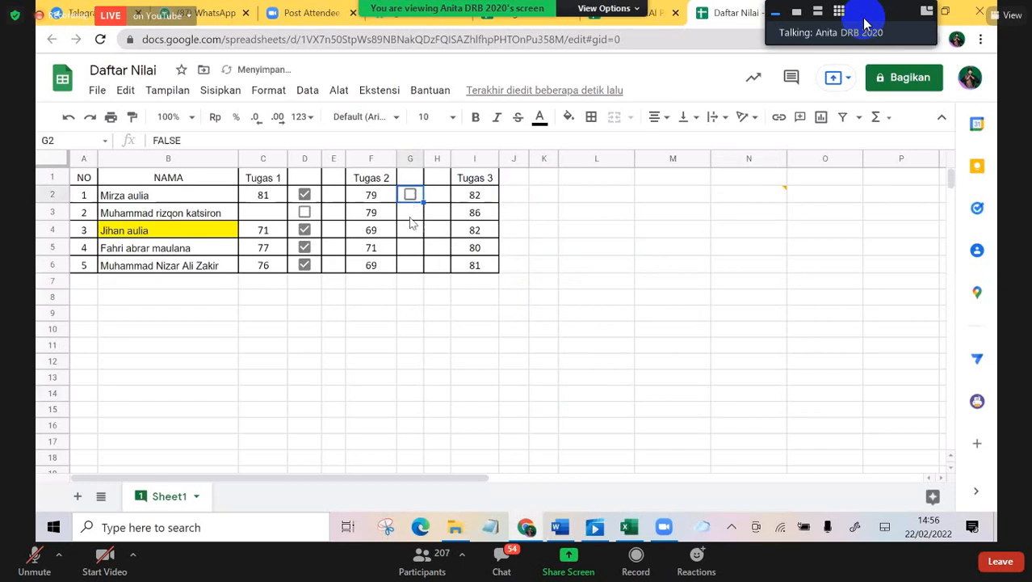
pyautogui.click(410, 195)
pyautogui.click(414, 210)
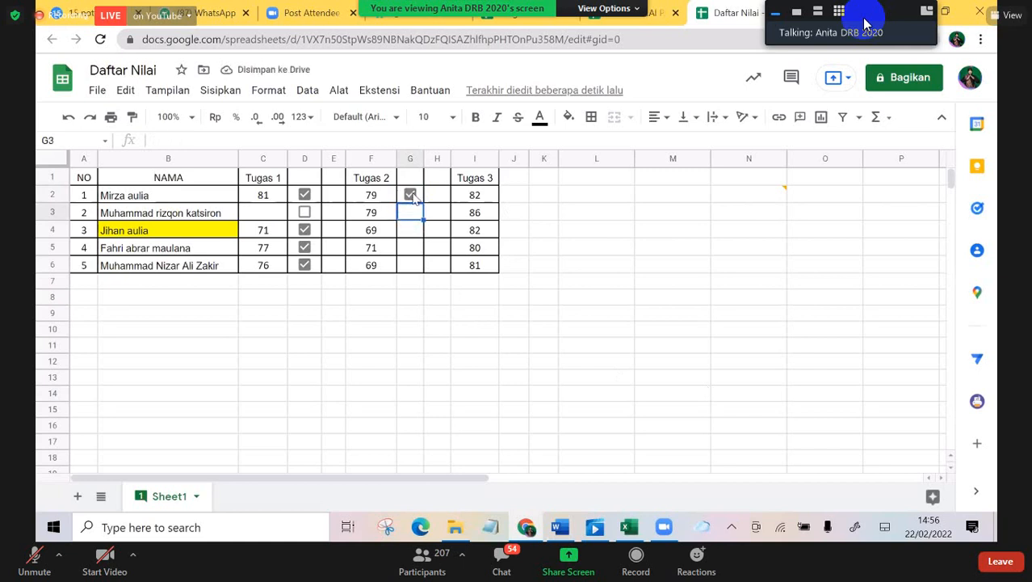
pyautogui.click(410, 194)
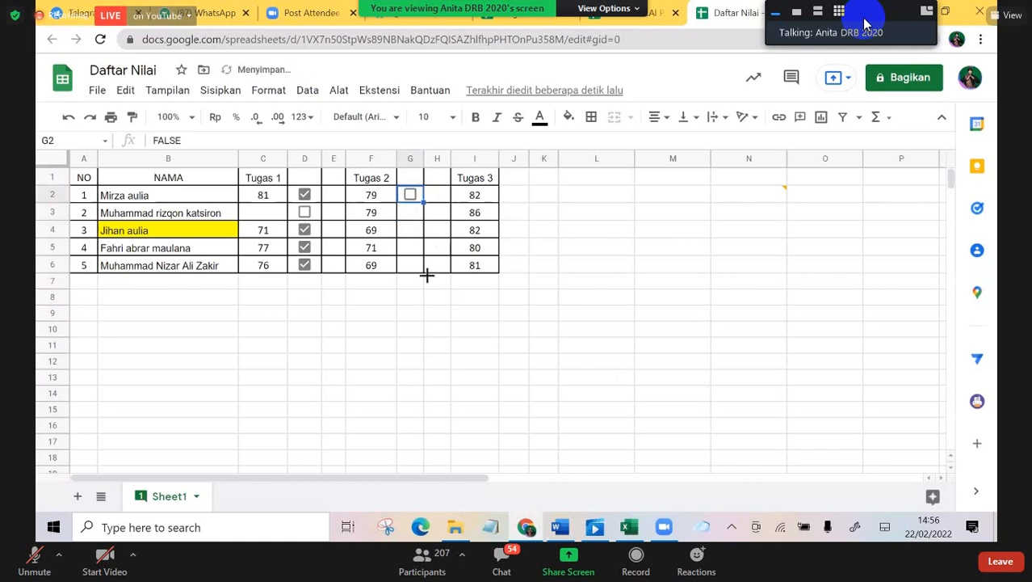
pyautogui.moveTo(449, 287); pyautogui.dragTo(447, 286)
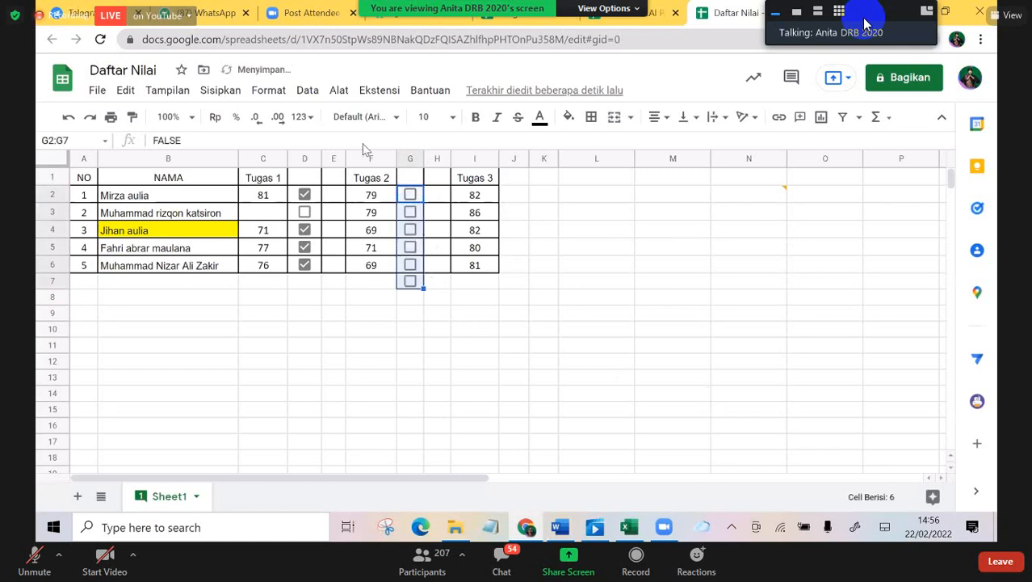
pyautogui.click(71, 118)
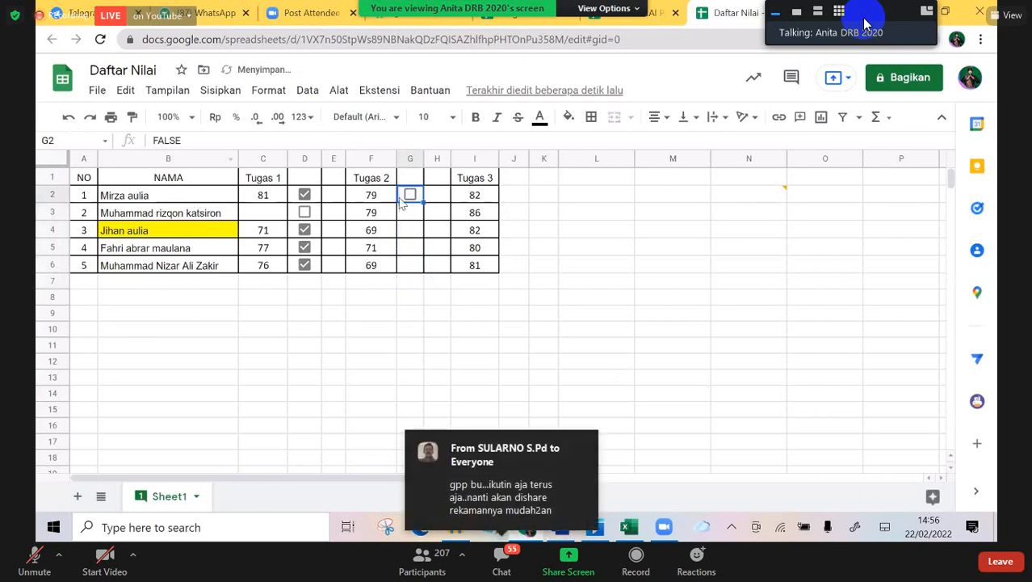
# Step: Fill the unticked Tugas 2 checkbox from G2 down to G6, and add matching Tugas 3 checkboxes in J2:J6
pyautogui.moveTo(424, 202); pyautogui.dragTo(498, 310)
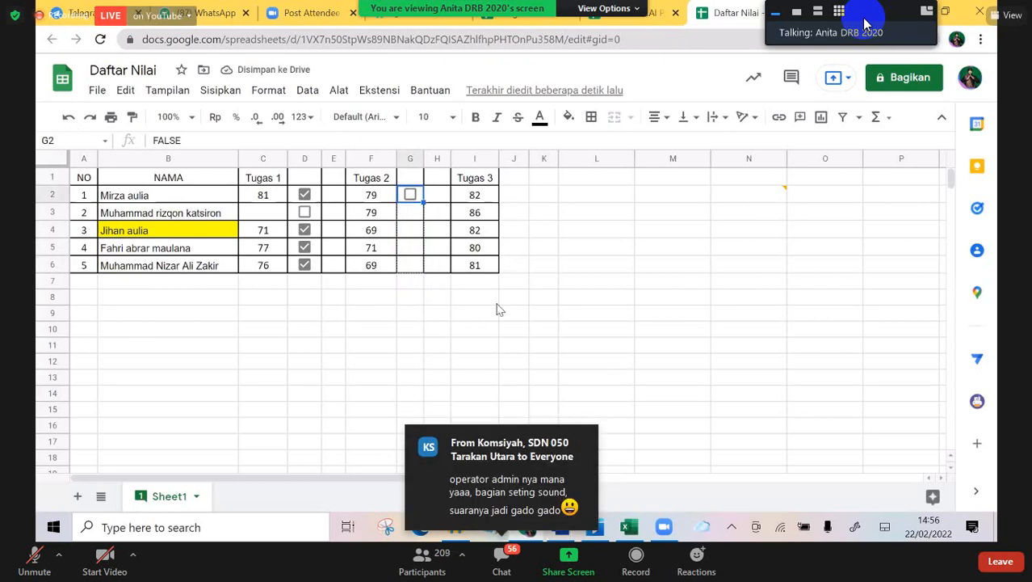
pyautogui.click(511, 202)
pyautogui.click(212, 91)
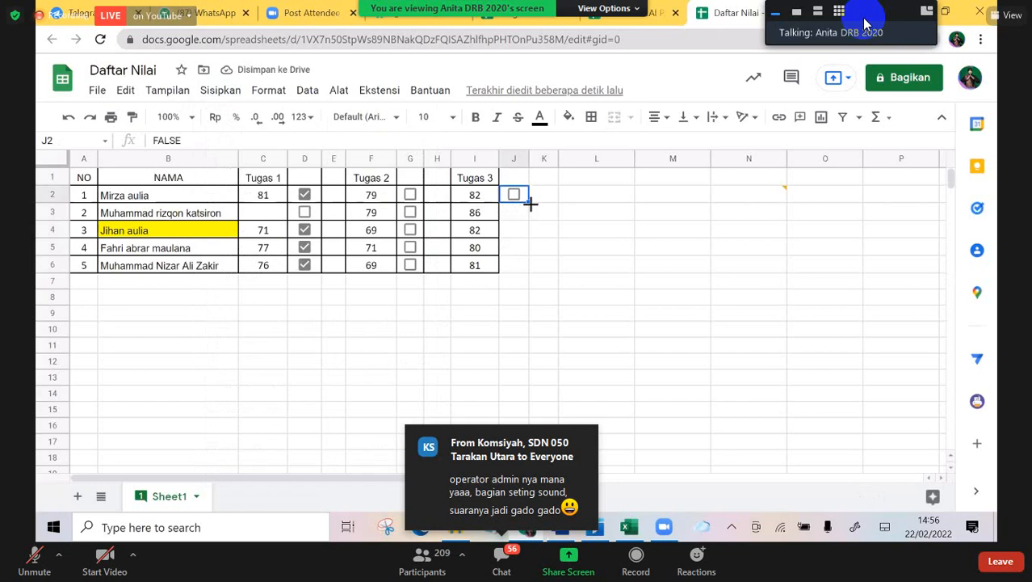
pyautogui.moveTo(530, 203); pyautogui.dragTo(522, 273)
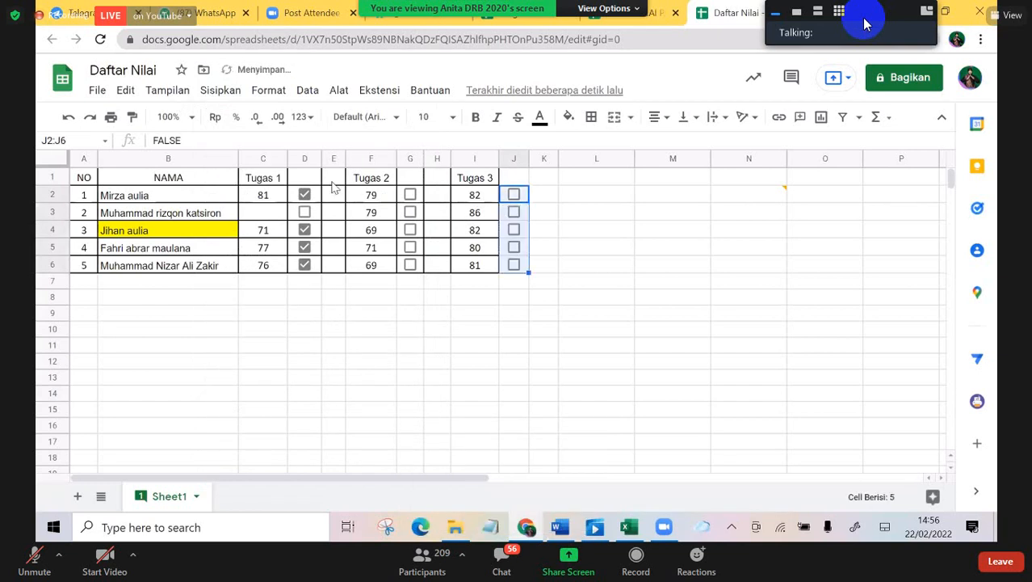
pyautogui.click(275, 199)
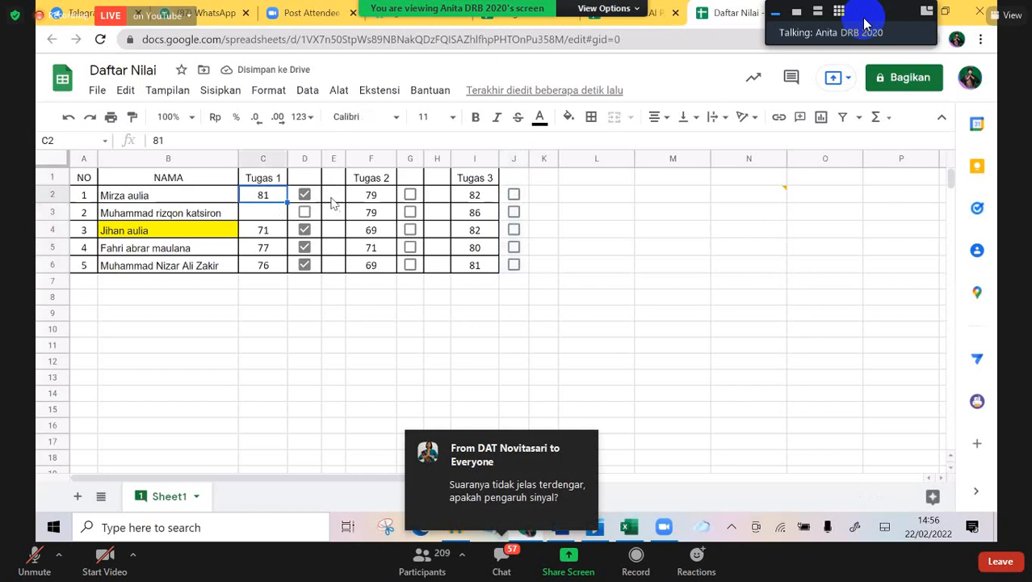
pyautogui.click(332, 202)
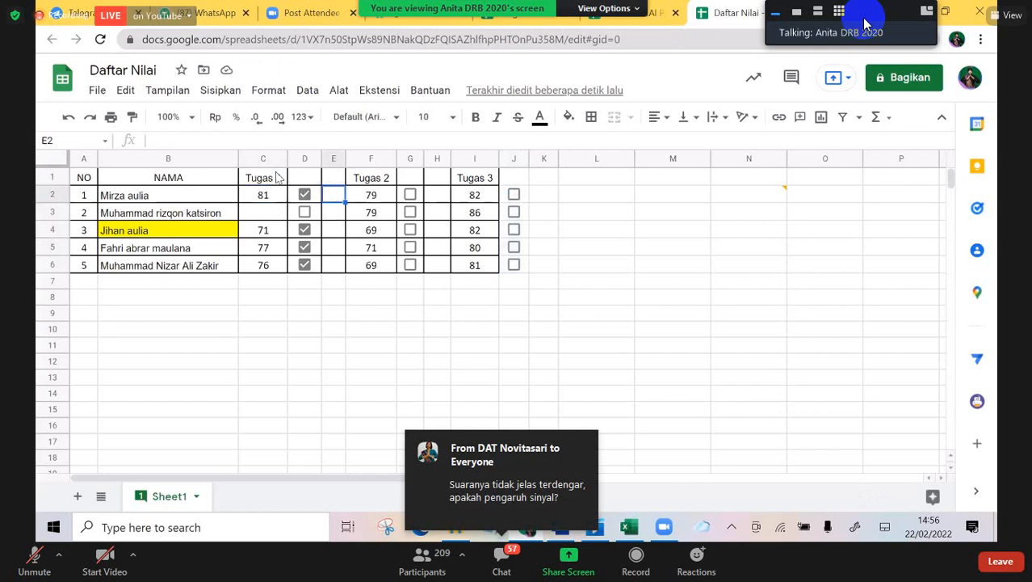
pyautogui.click(276, 177)
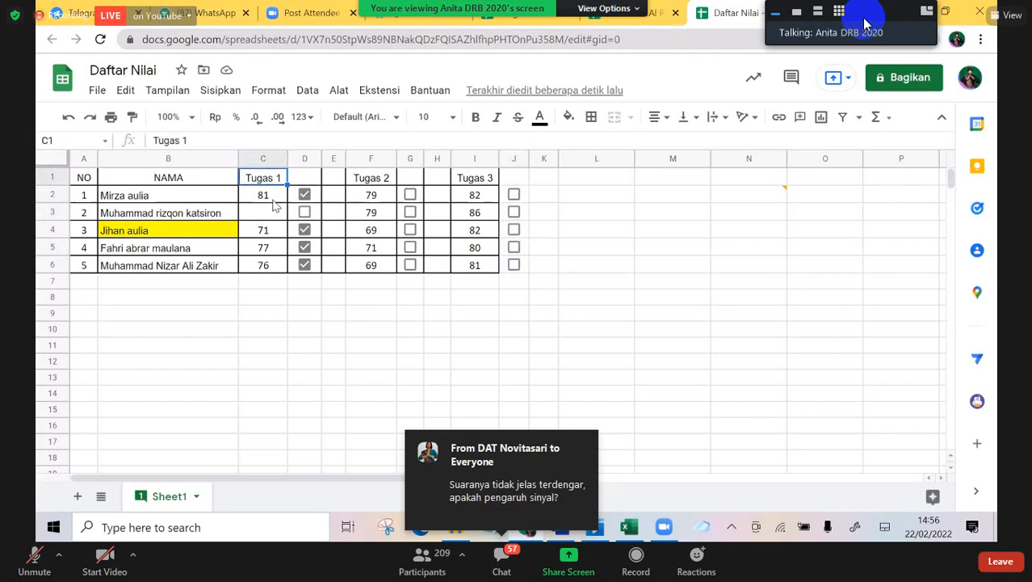
pyautogui.click(273, 201)
# Step: Try to enter an IF formula in E2 that tests whether the D2 checkbox is TRUE, and clear the cell
pyautogui.click(335, 202)
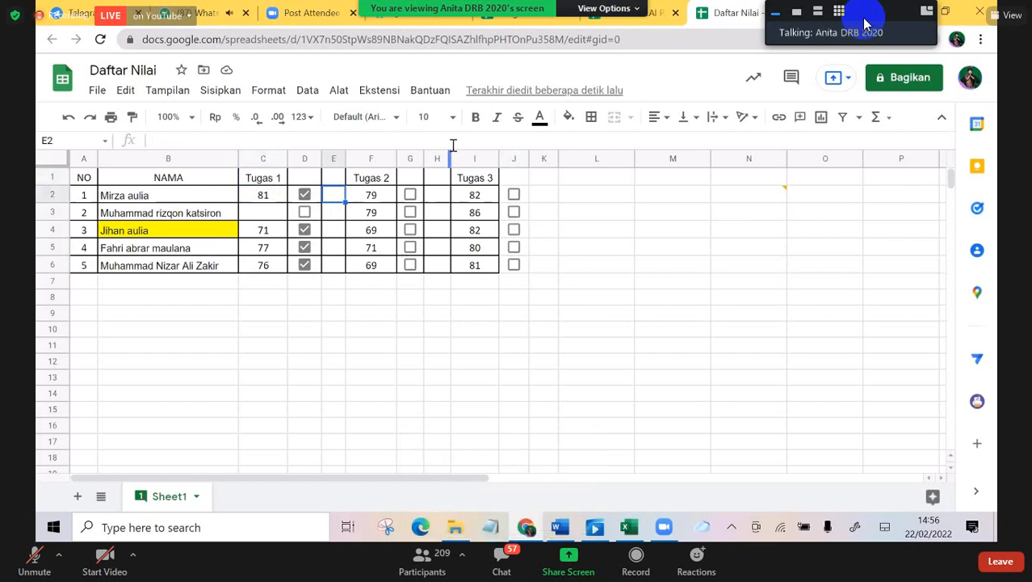
pyautogui.write('i')
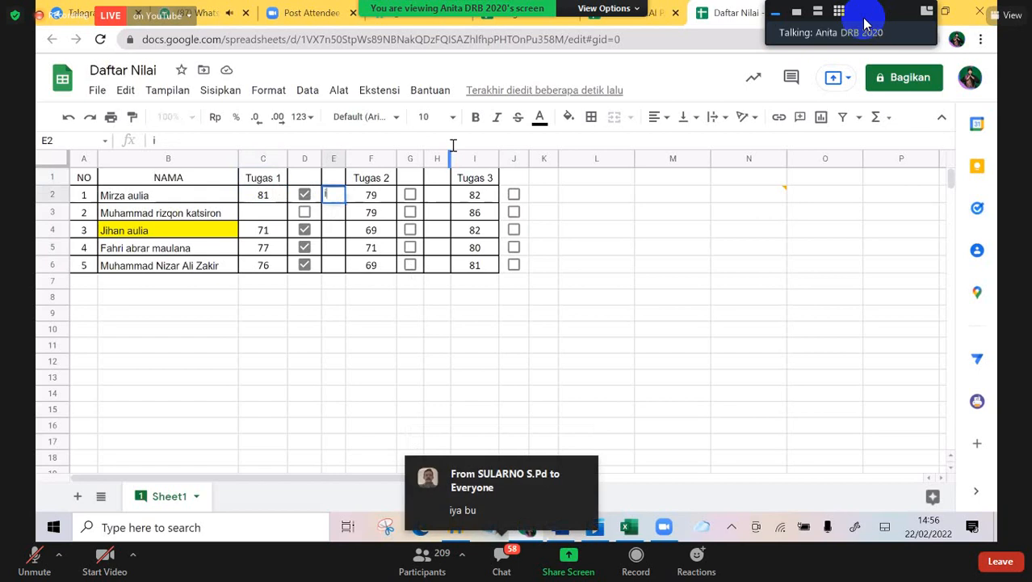
pyautogui.press('BackSpace')
pyautogui.write('=')
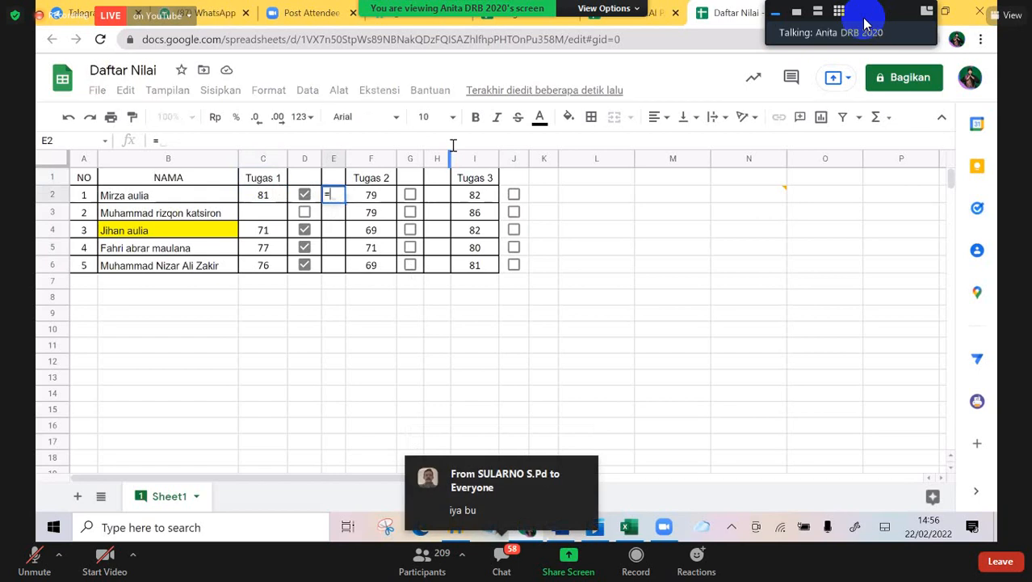
pyautogui.write('if')
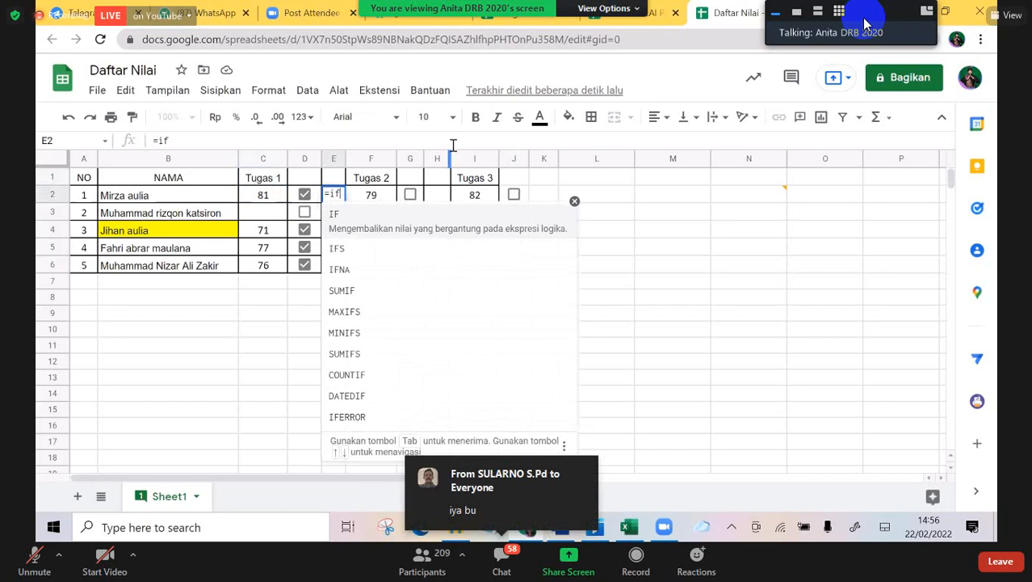
pyautogui.write('(')
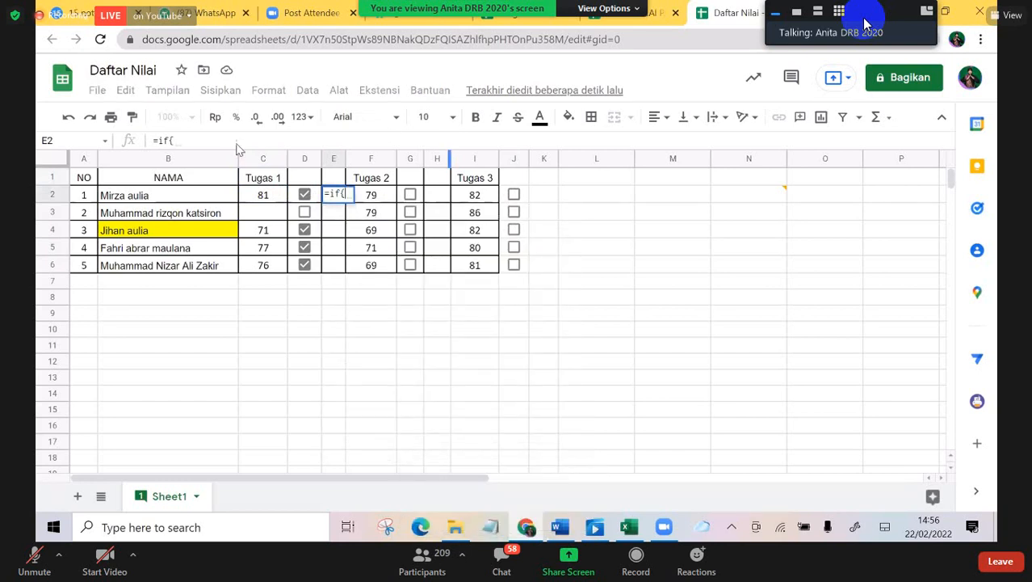
pyautogui.click(257, 196)
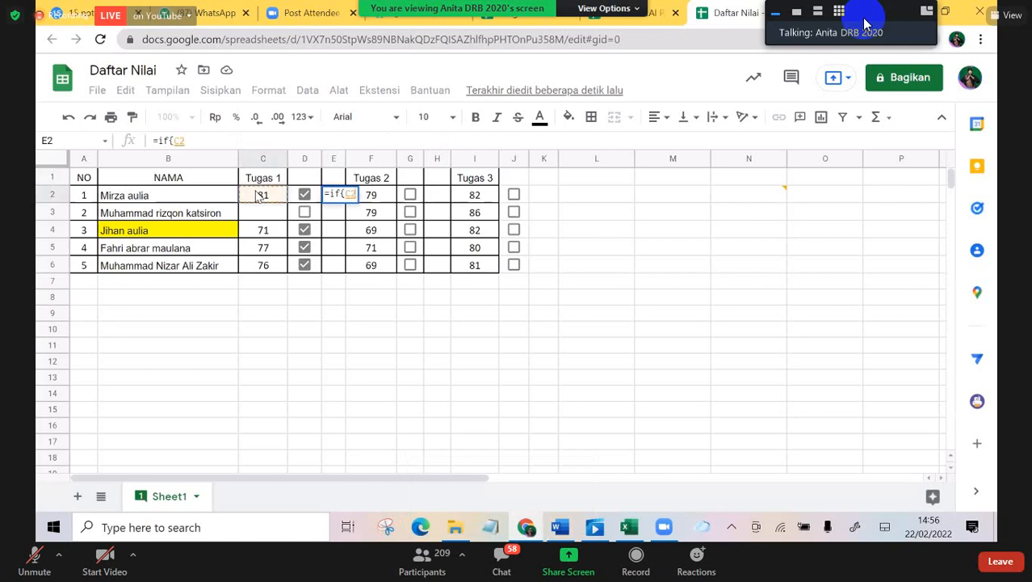
pyautogui.click(303, 199)
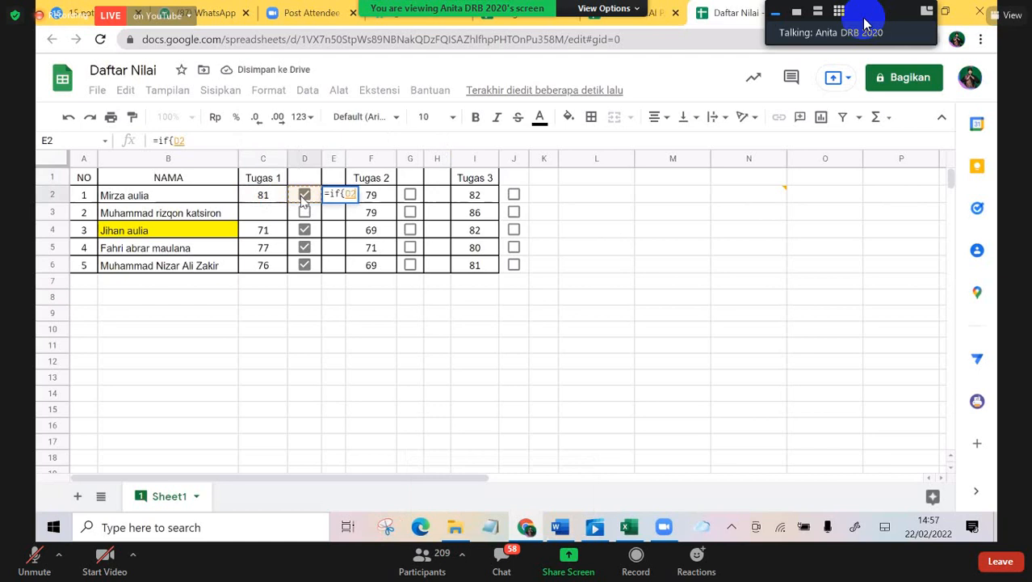
pyautogui.write('=TR')
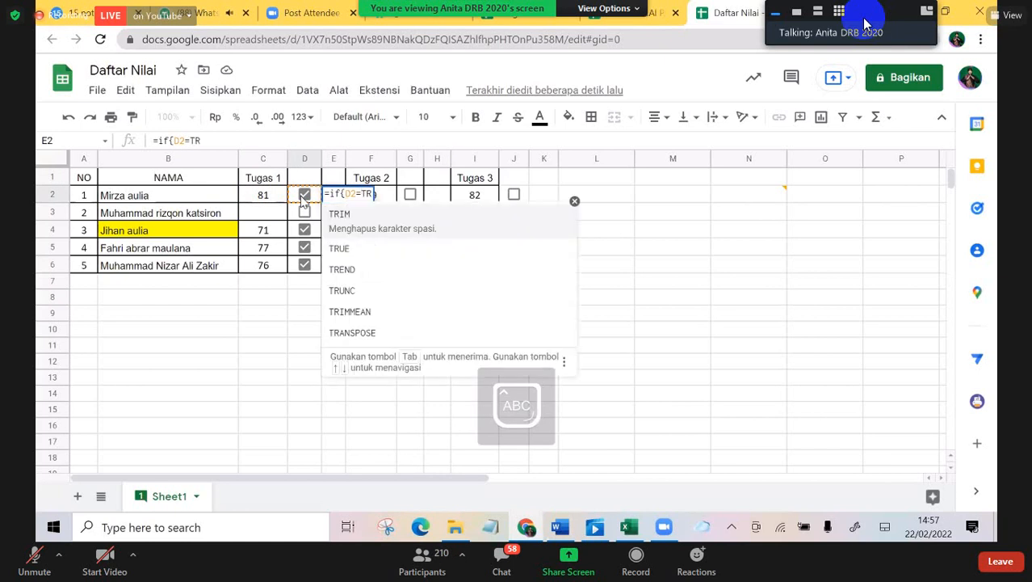
pyautogui.press('Down')
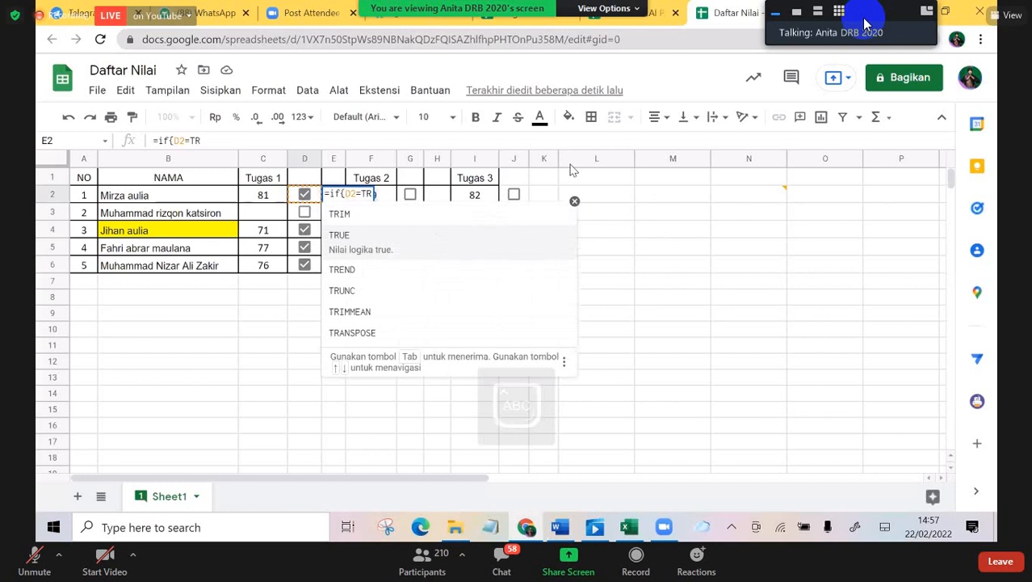
pyautogui.click(673, 211)
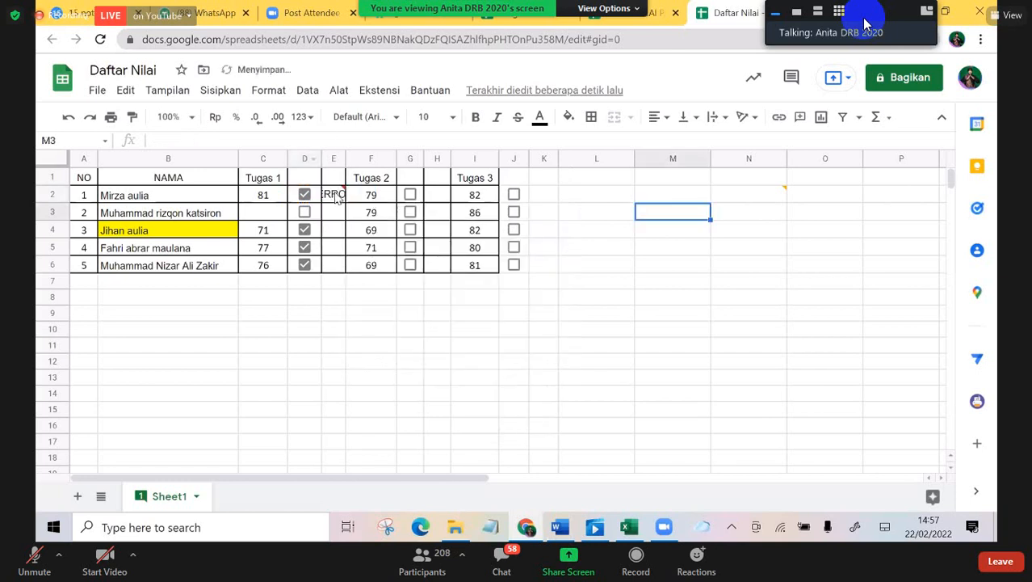
pyautogui.click(337, 197)
pyautogui.press('Delete')
# Step: Clear the Tugas 1 scores in C2, C4, C5 and C6
pyautogui.click(276, 197)
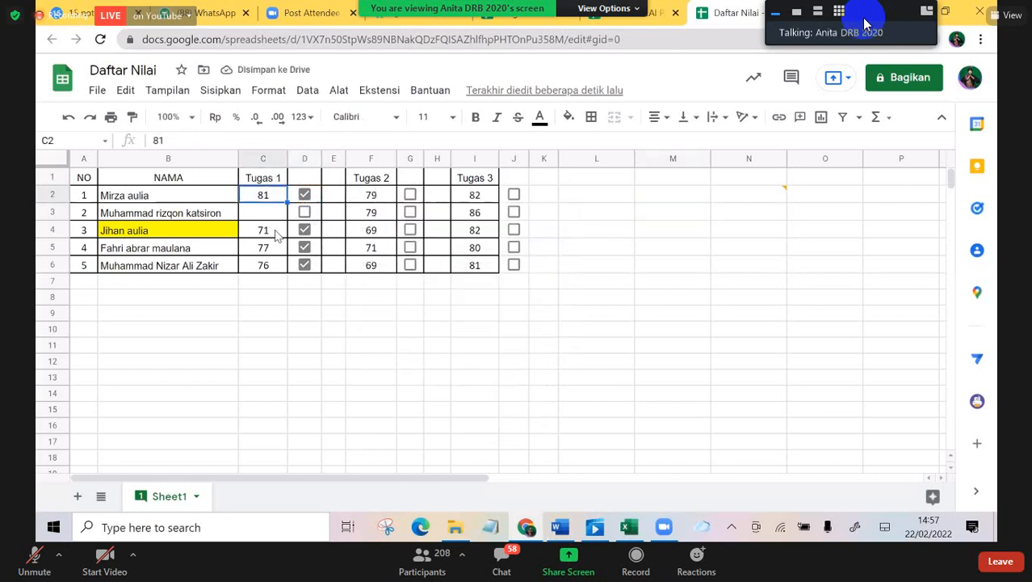
pyautogui.press('Delete')
pyautogui.press('Down')
pyautogui.press('Down')
pyautogui.press('Delete')
pyautogui.press('Down')
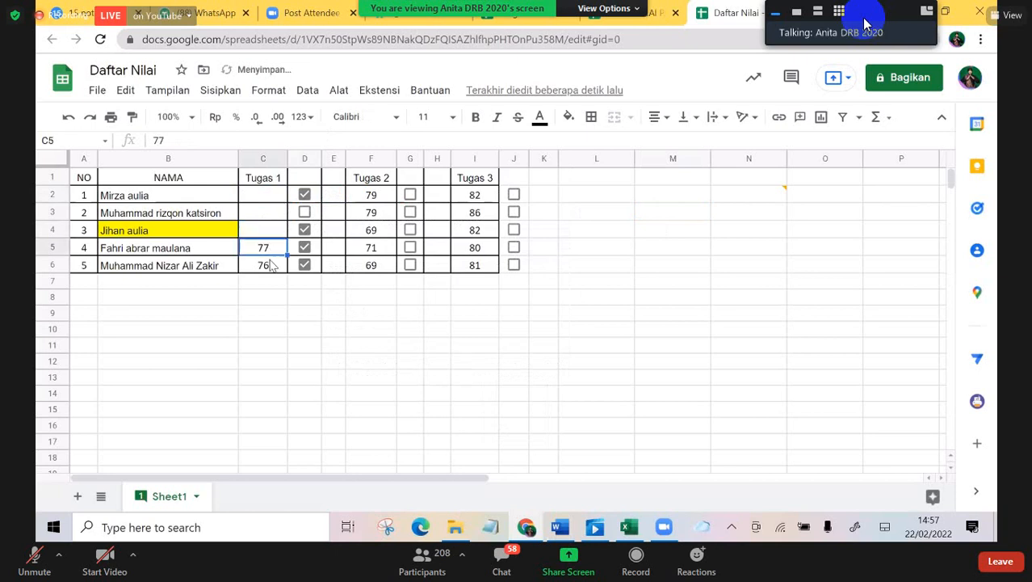
pyautogui.press('Delete')
pyautogui.press('Down')
pyautogui.press('Delete')
# Step: Clear all the Tugas 2 scores in F2:F6
pyautogui.click(371, 196)
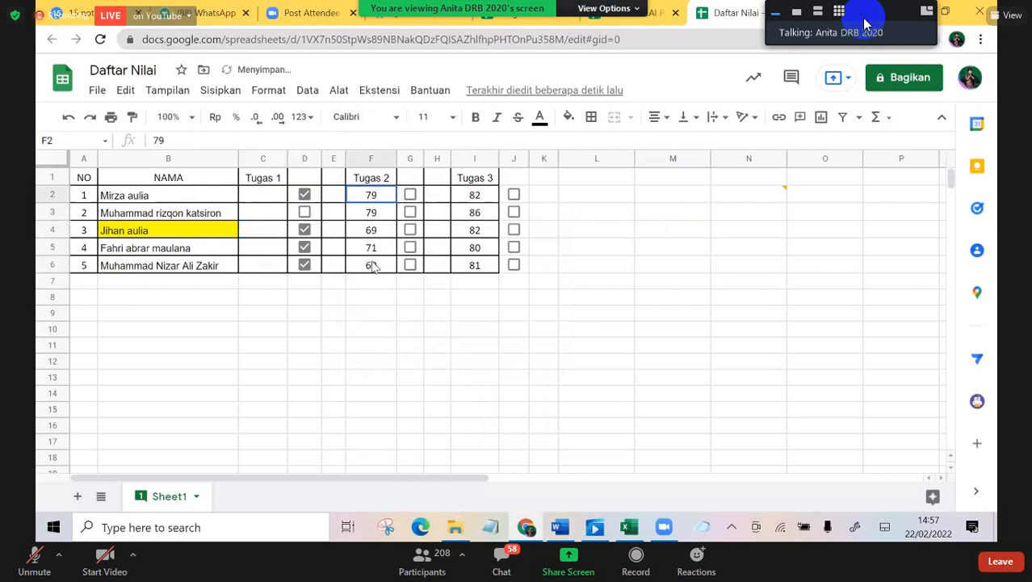
pyautogui.hotkey('shift', 'Down')
pyautogui.hotkey('shift', 'Down')
pyautogui.hotkey('shift', 'Down')
pyautogui.hotkey('shift', 'Down')
pyautogui.press('Delete')
# Step: Clear all the Tugas 3 scores in I2:I6
pyautogui.press('Right')
pyautogui.press('Right')
pyautogui.press('Right')
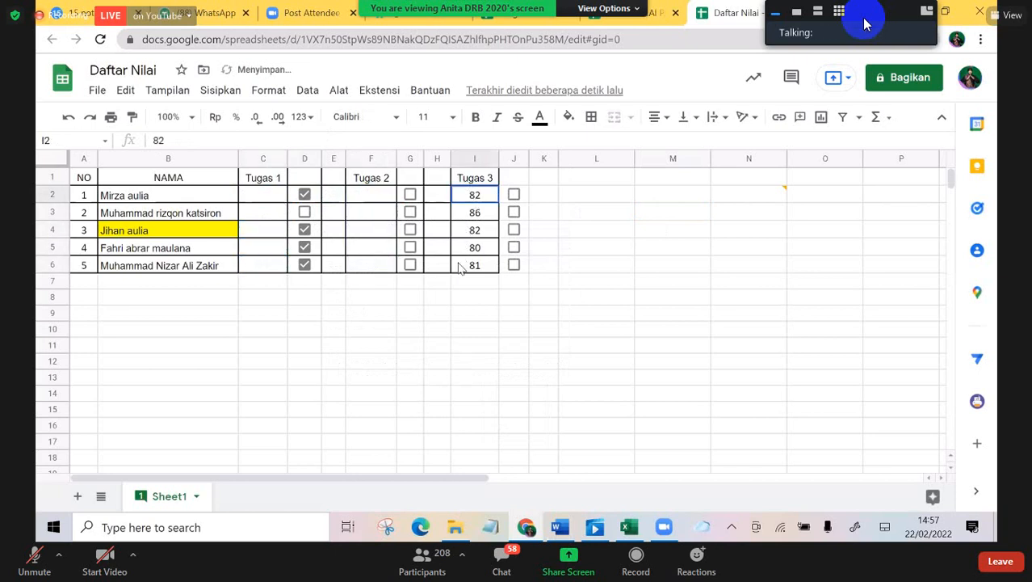
pyautogui.hotkey('shift', 'Down')
pyautogui.hotkey('shift', 'Down')
pyautogui.hotkey('shift', 'Down')
pyautogui.hotkey('shift', 'Down')
pyautogui.press('Delete')
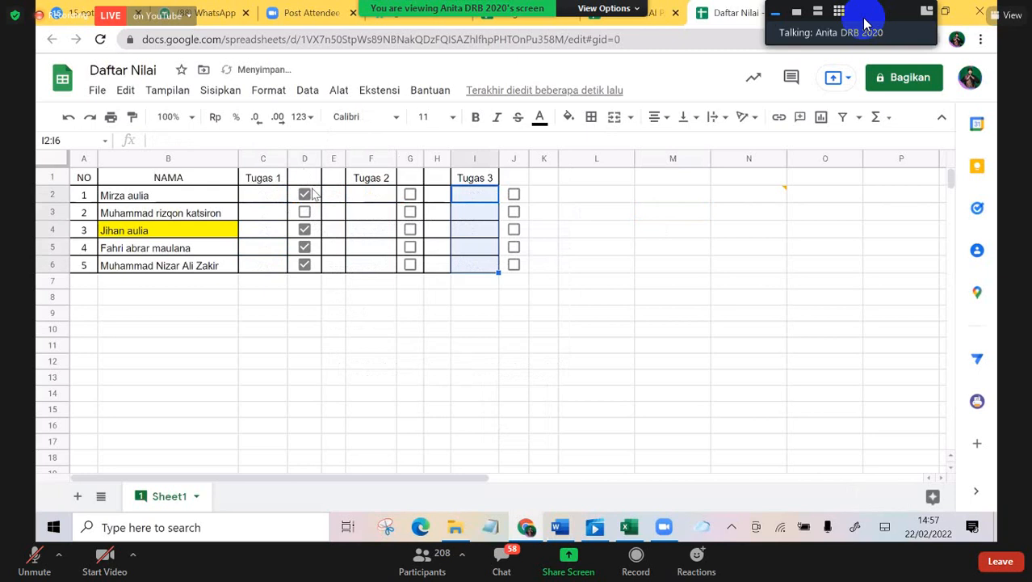
# Step: Insert a checkbox in C2 under Tugas 1 and fill it down to C6
pyautogui.click(304, 195)
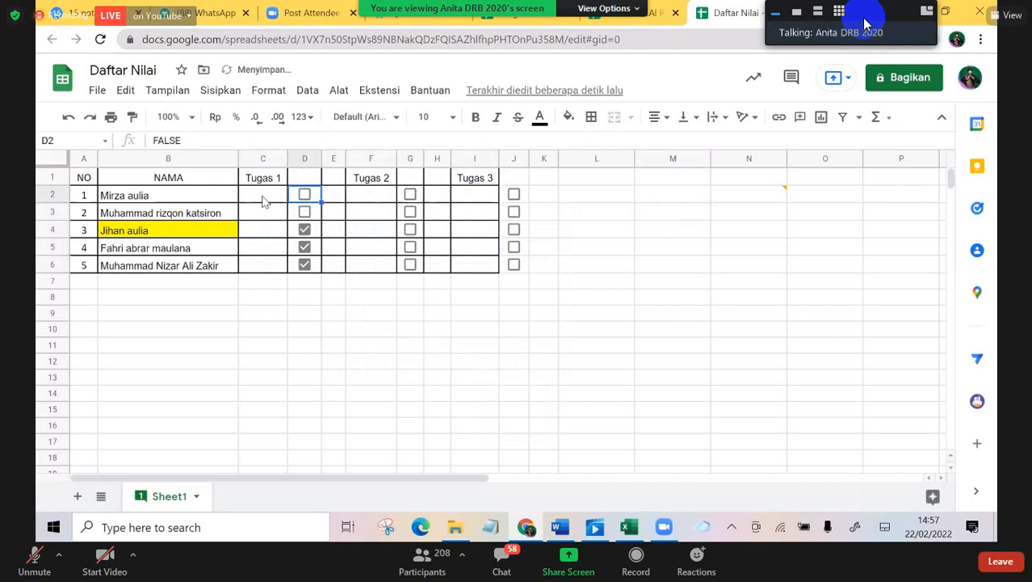
pyautogui.press('Left')
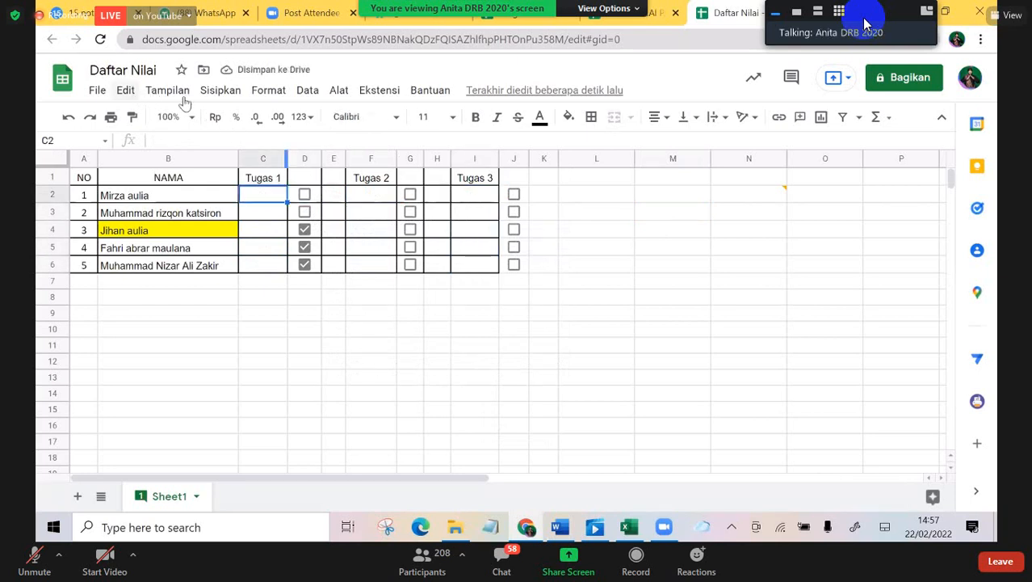
pyautogui.click(268, 91)
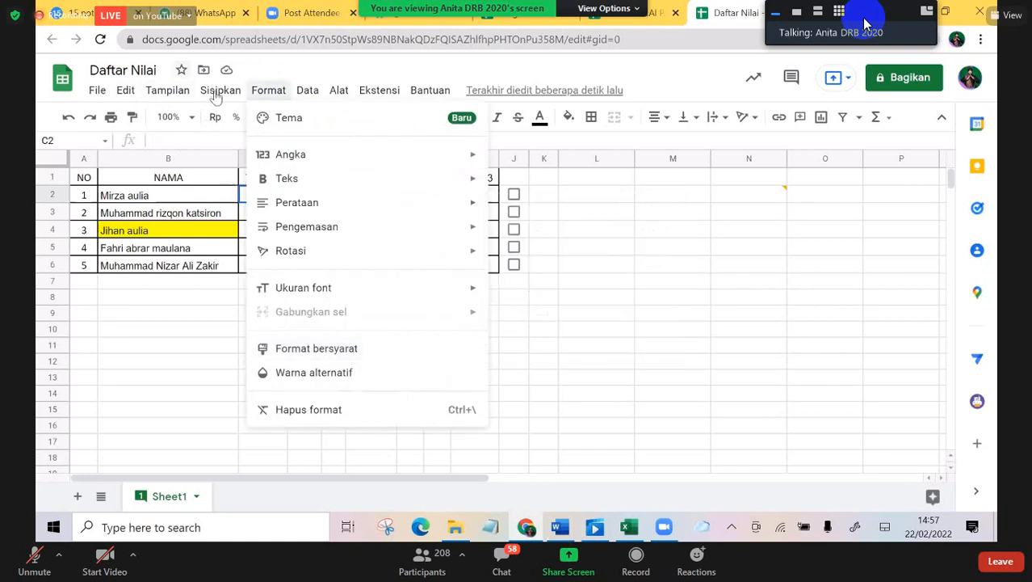
pyautogui.moveTo(221, 90)
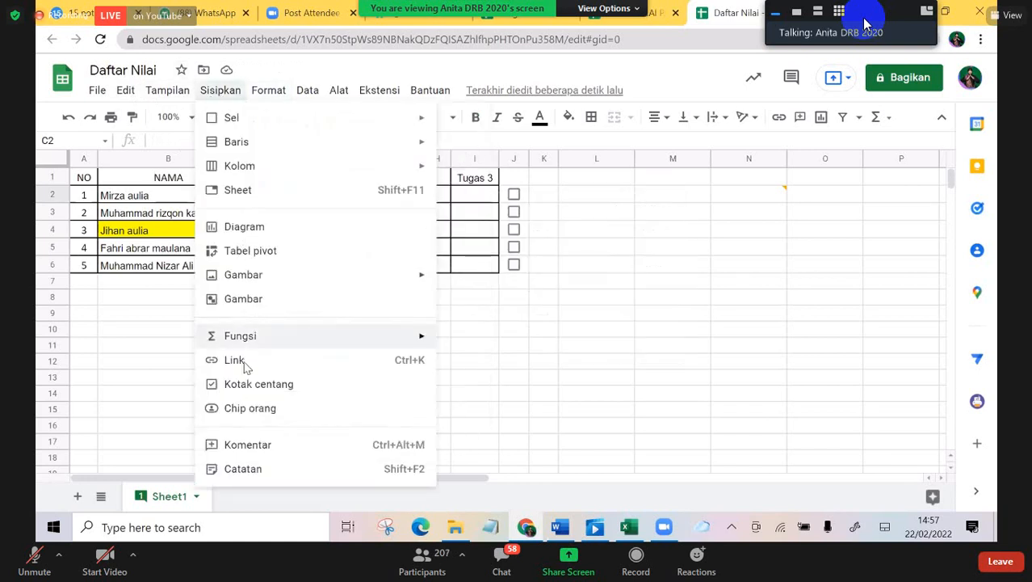
pyautogui.click(258, 384)
pyautogui.moveTo(288, 203); pyautogui.dragTo(287, 265)
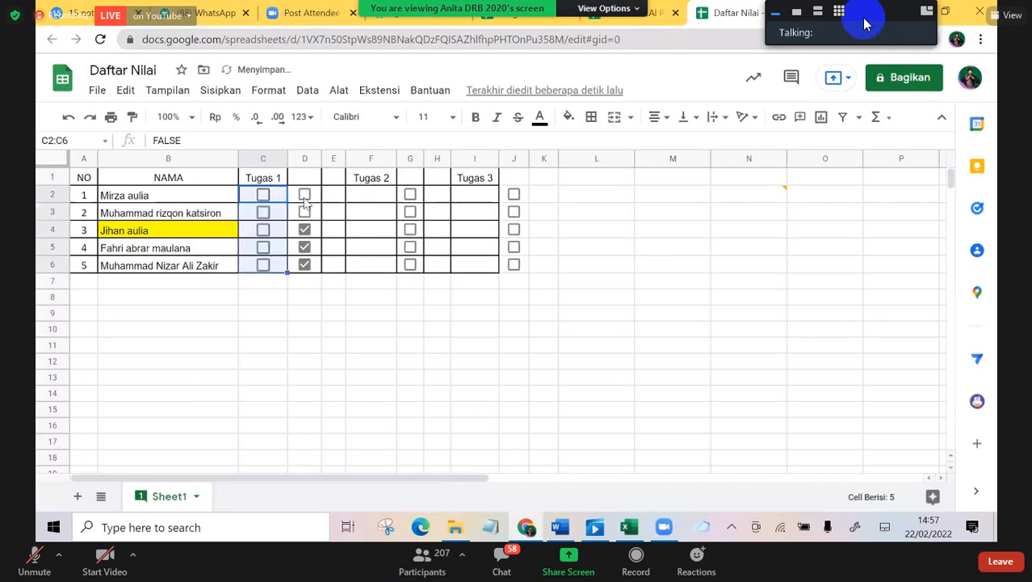
# Step: Remove the old Tugas 1 checkboxes by clearing column D
pyautogui.click(304, 194)
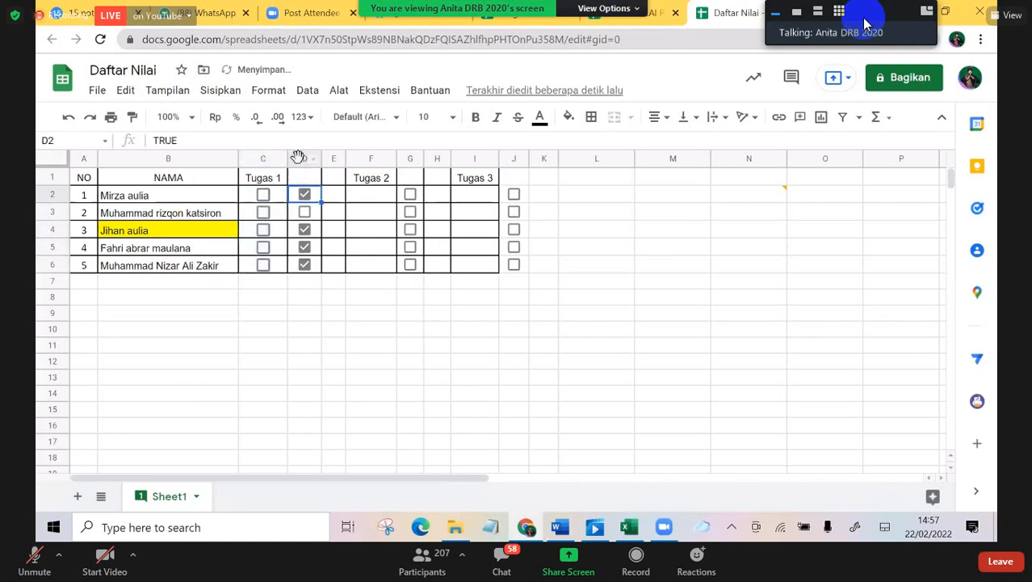
pyautogui.click(300, 159)
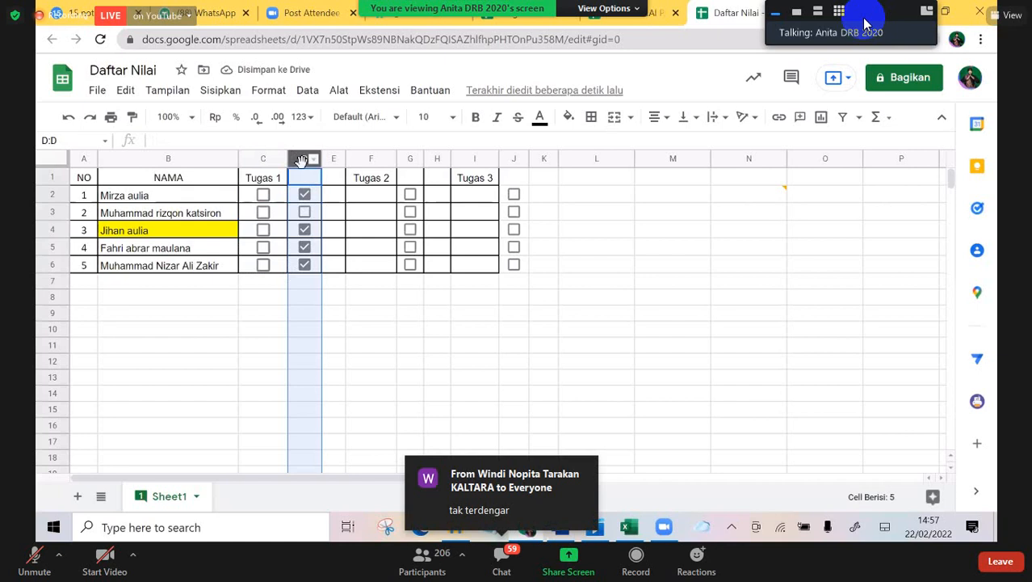
pyautogui.press('Delete')
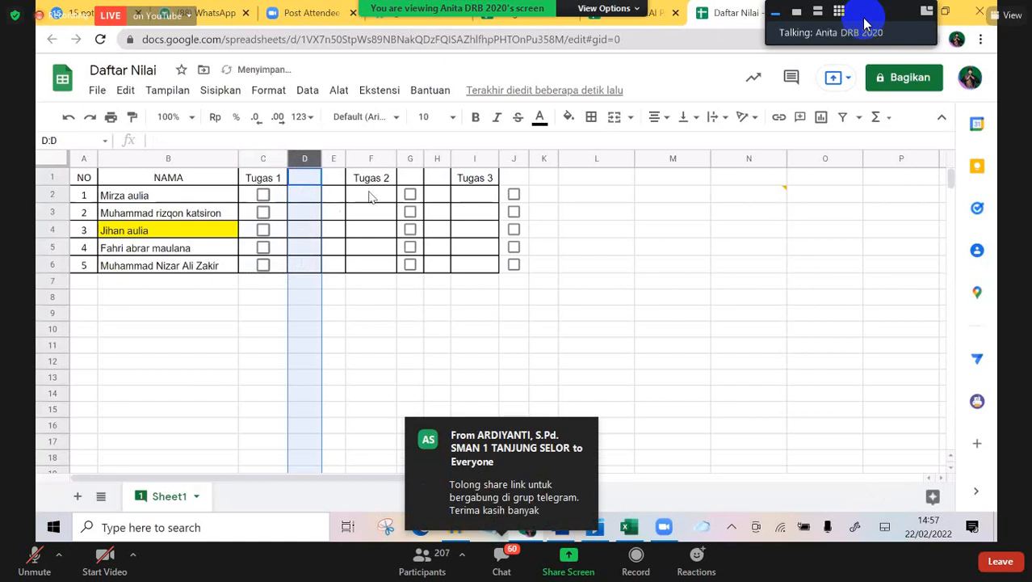
# Step: Tick the G2 checkbox and copy the checkboxes from G2:G6 into F2:F6 under Tugas 2
pyautogui.click(395, 196)
pyautogui.click(410, 197)
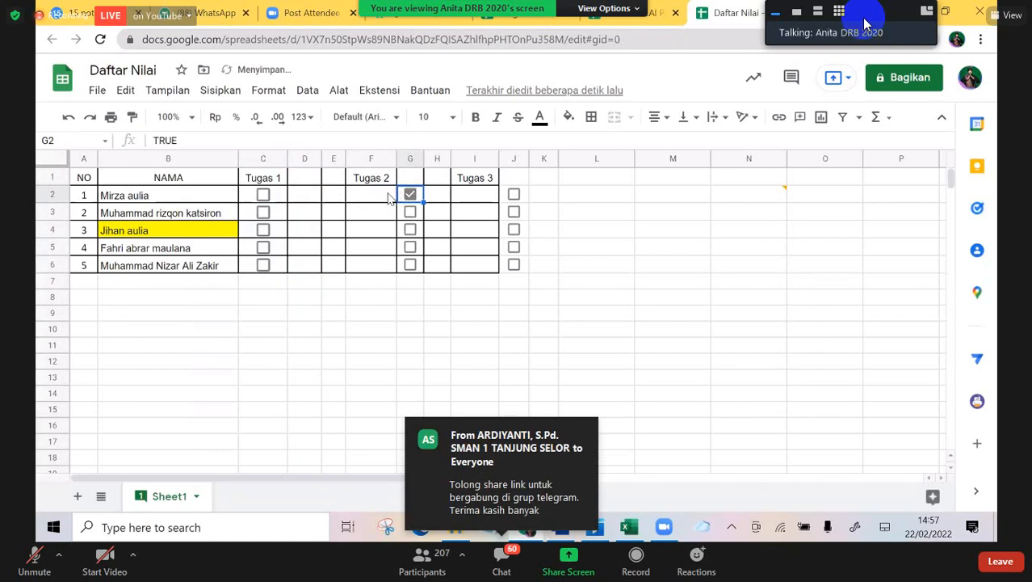
pyautogui.hotkey('ctrl', 'shift', 'Down')
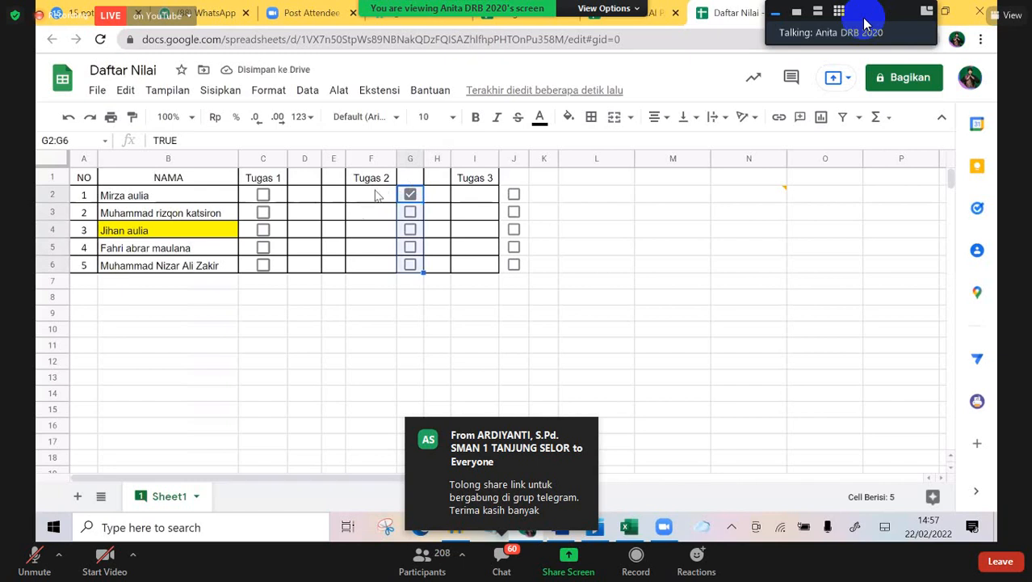
pyautogui.hotkey('ctrl', 'c')
pyautogui.press('Left')
pyautogui.hotkey('ctrl', 'v')
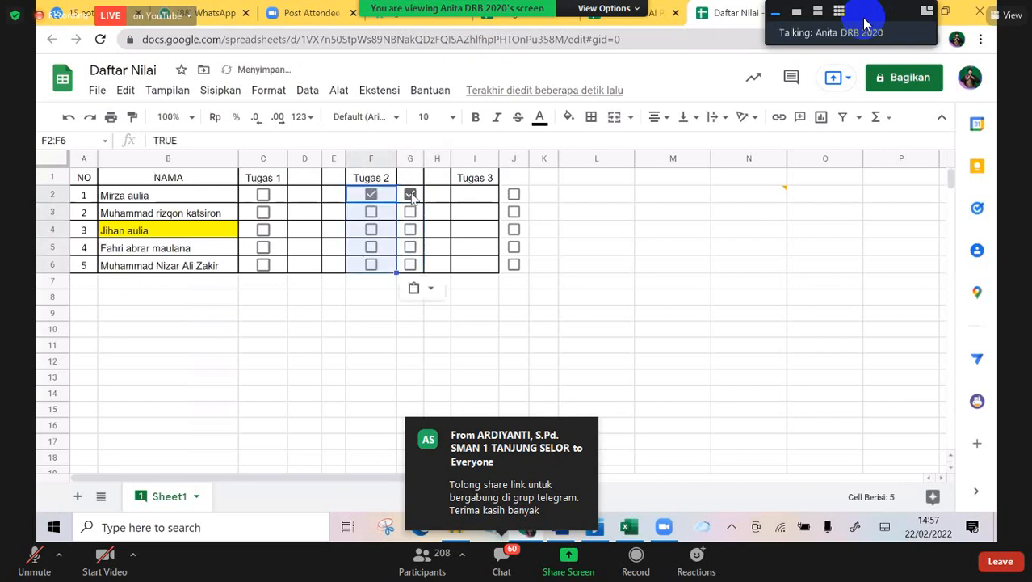
# Step: Delete the old Tugas 2 checkboxes in G2:G6
pyautogui.press('Right')
pyautogui.press('space')
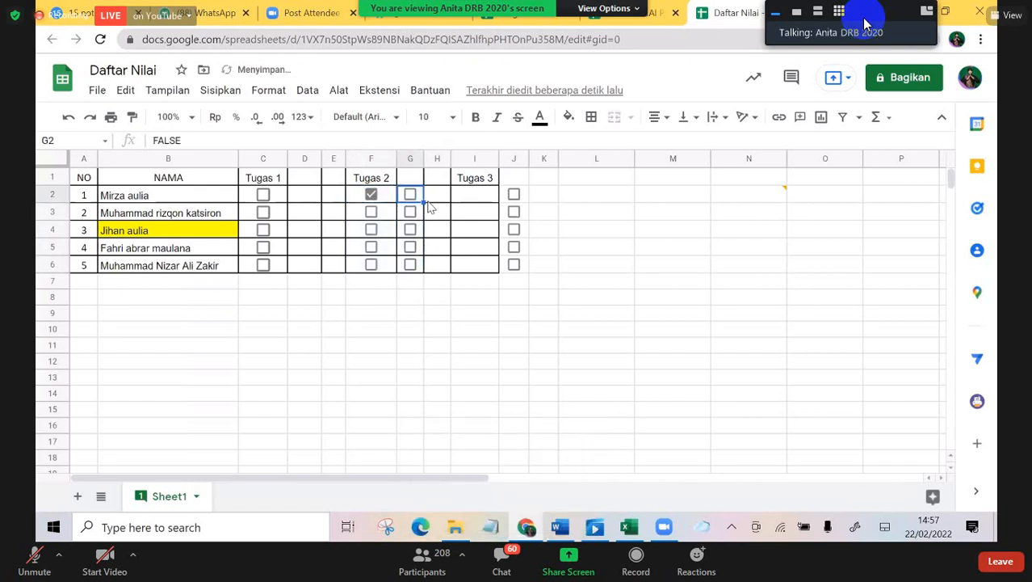
pyautogui.hotkey('ctrl', 'shift', 'Down')
pyautogui.press('Delete')
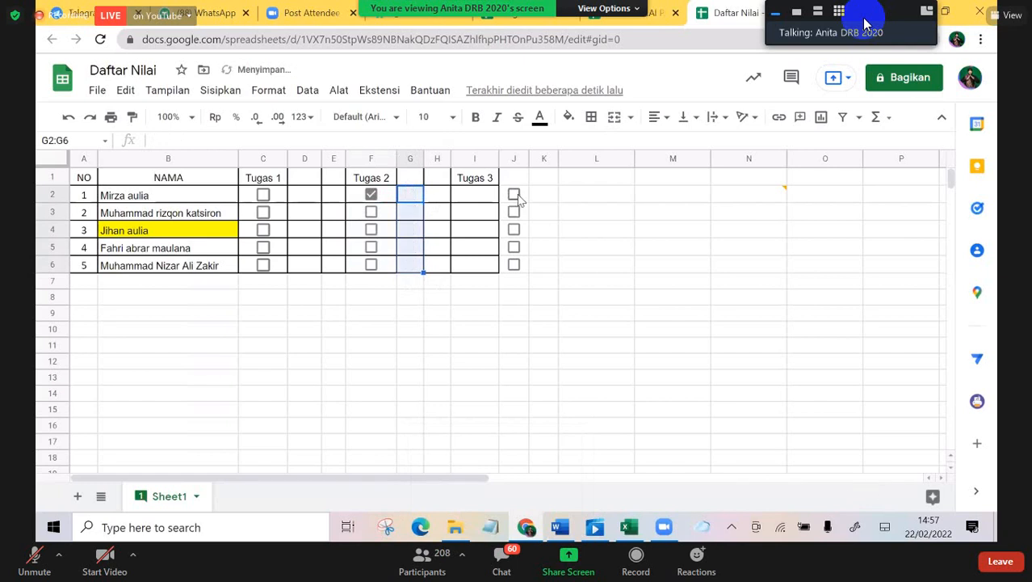
pyautogui.click(477, 194)
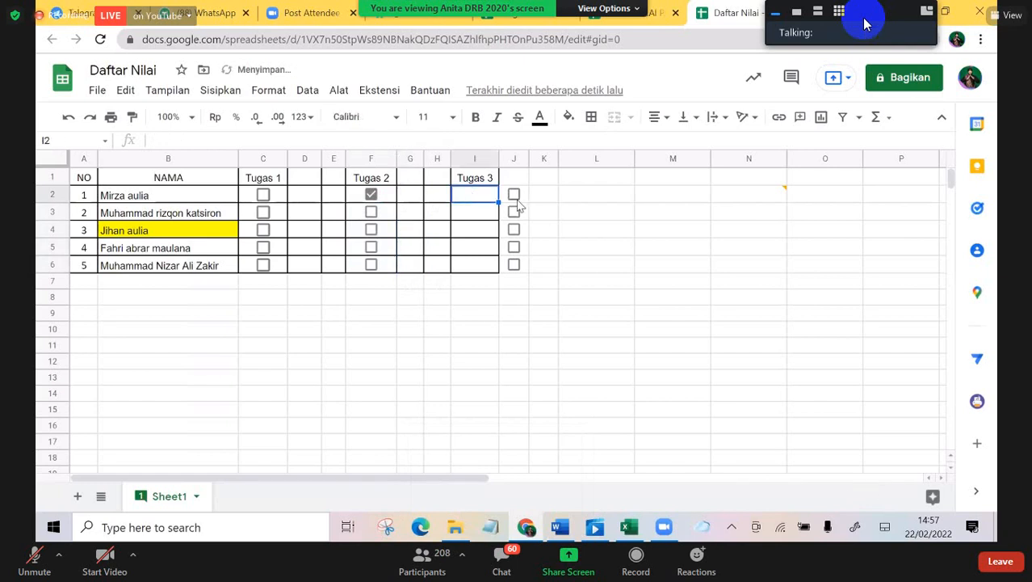
pyautogui.hotkey('ctrl', 'v')
pyautogui.press('Delete')
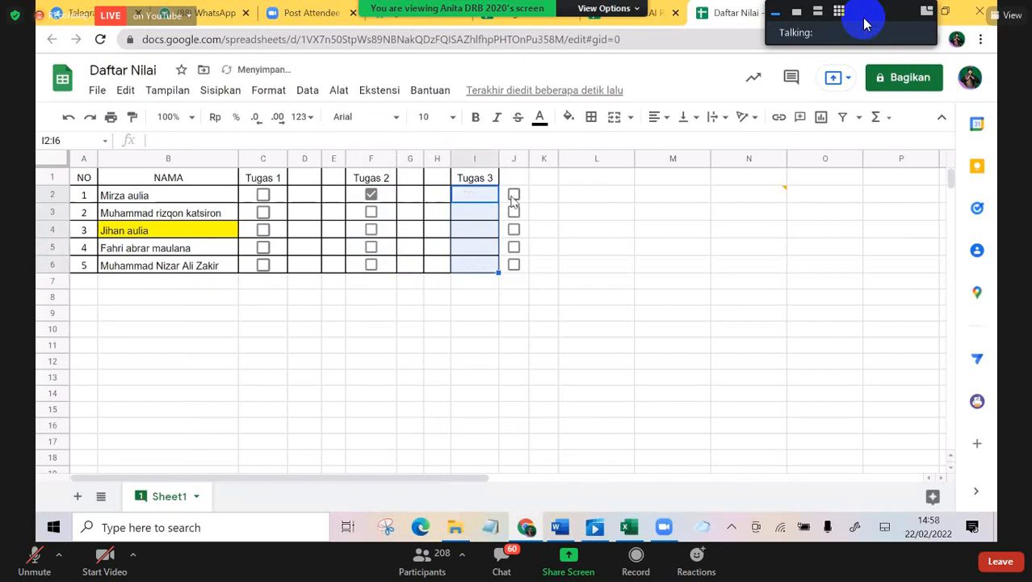
# Step: Tick the J2 checkbox and copy the checkboxes from J2:J6 into I2:I6 under Tugas 3
pyautogui.click(510, 199)
pyautogui.hotkey('ctrl', 'shift', 'Down')
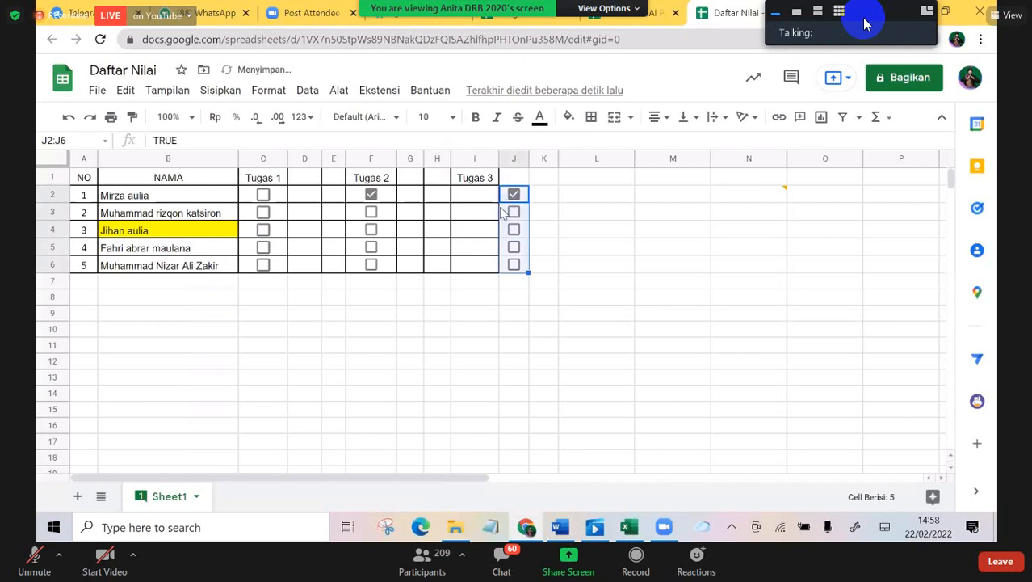
pyautogui.hotkey('ctrl', 'c')
pyautogui.click(477, 201)
pyautogui.hotkey('ctrl', 'v')
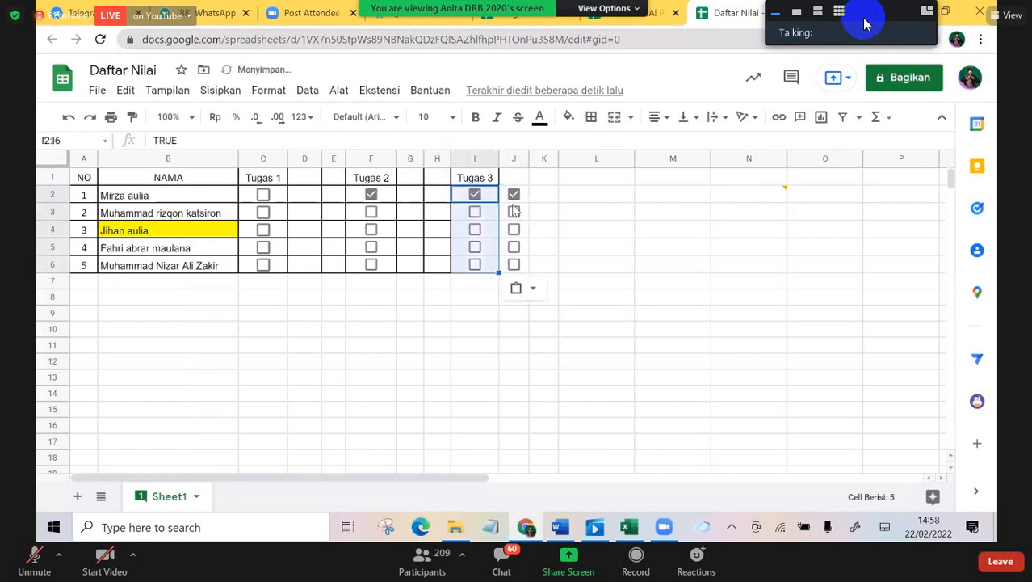
# Step: Delete the old Tugas 3 checkboxes in J2:J6
pyautogui.click(509, 201)
pyautogui.hotkey('shift', 'Down')
pyautogui.hotkey('shift', 'Down')
pyautogui.hotkey('shift', 'Down')
pyautogui.hotkey('shift', 'Down')
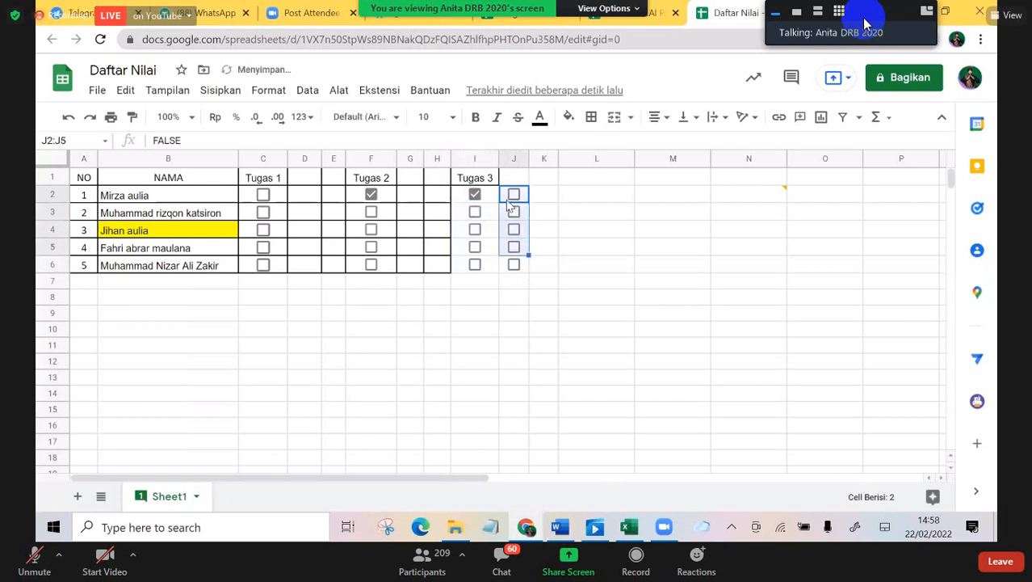
pyautogui.press('Delete')
pyautogui.click(486, 182)
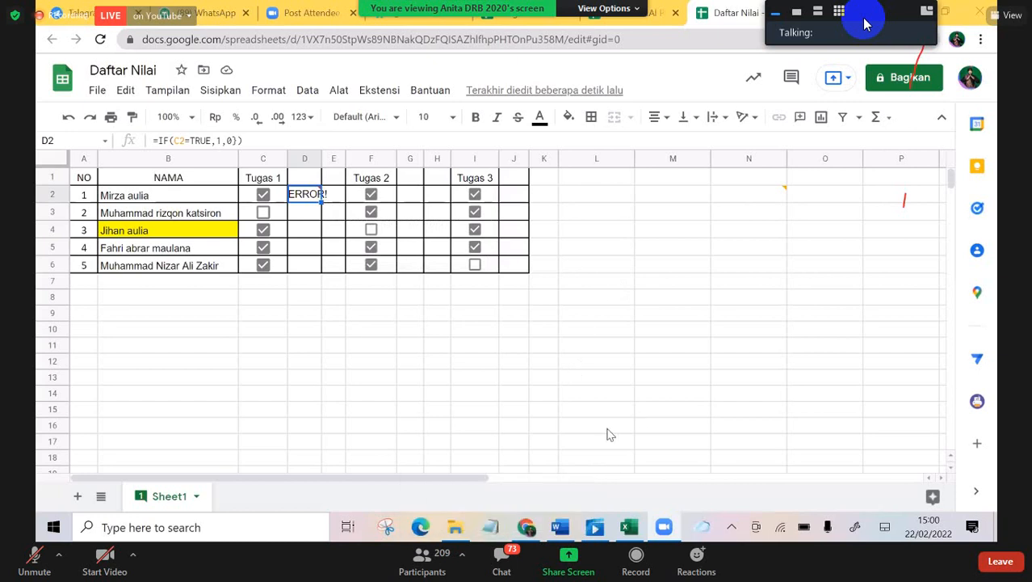
# Step: Correct the formula in D2 to =if(C2=TRUE,1,0) to test the first student's Tugas 1 checkbox
pyautogui.click(319, 262)
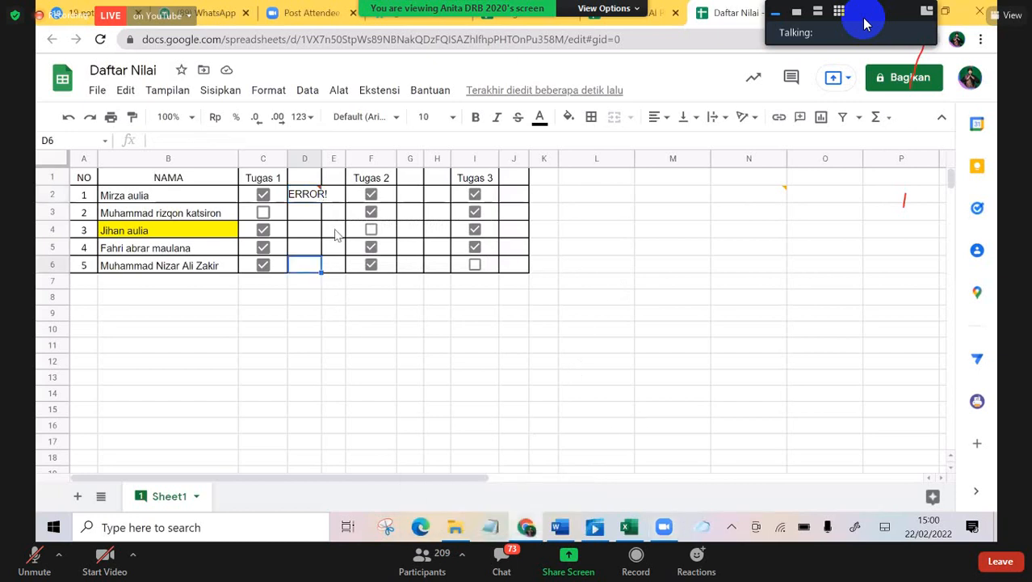
pyautogui.click(310, 195)
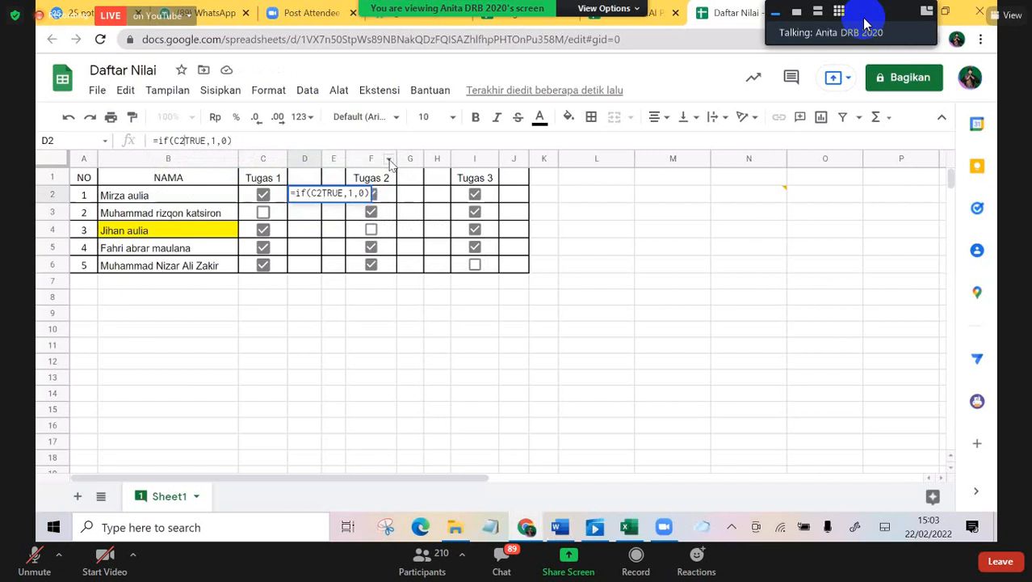
pyautogui.press('BackSpace')
pyautogui.write('=')
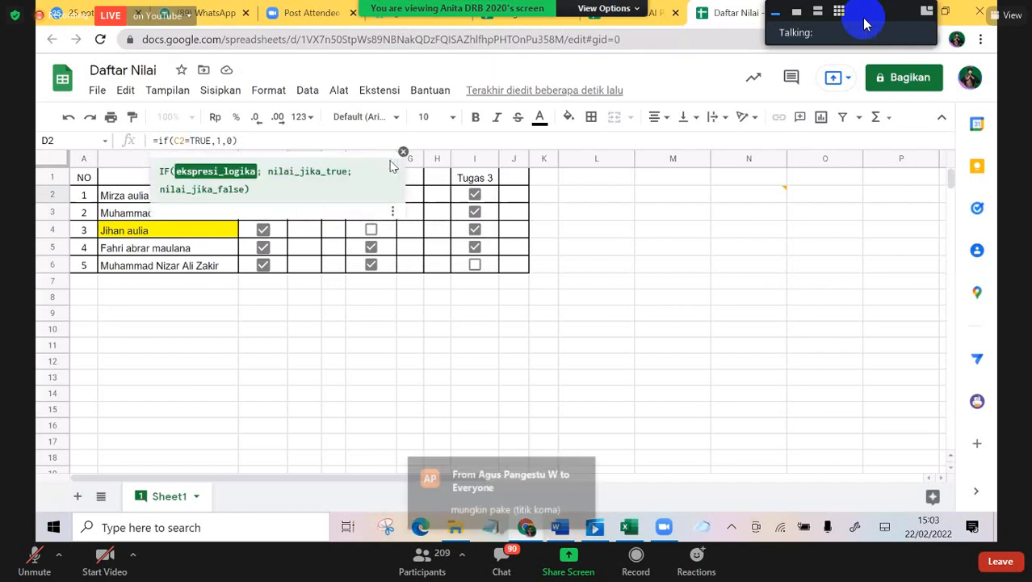
pyautogui.click(236, 140)
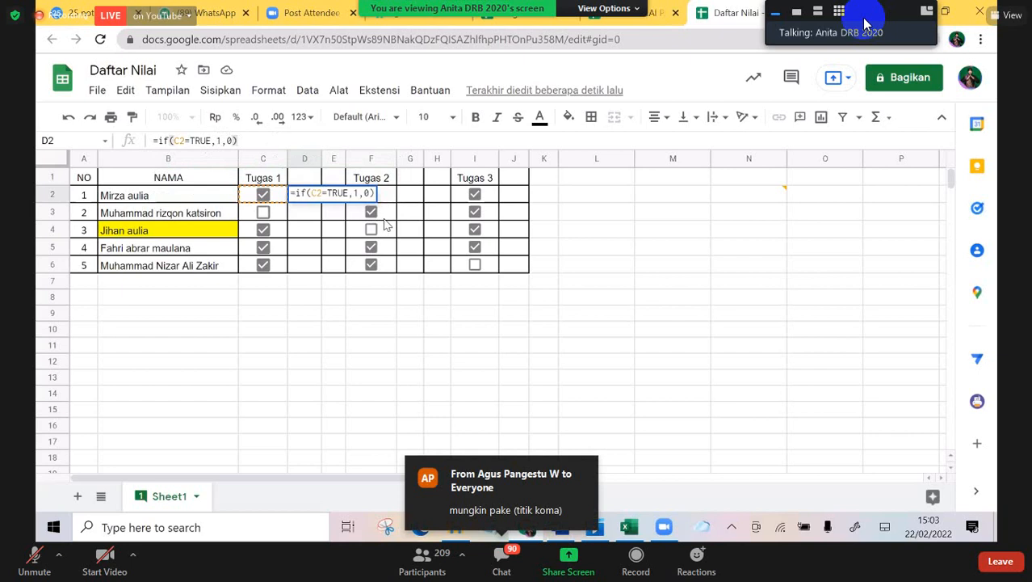
pyautogui.press('Return')
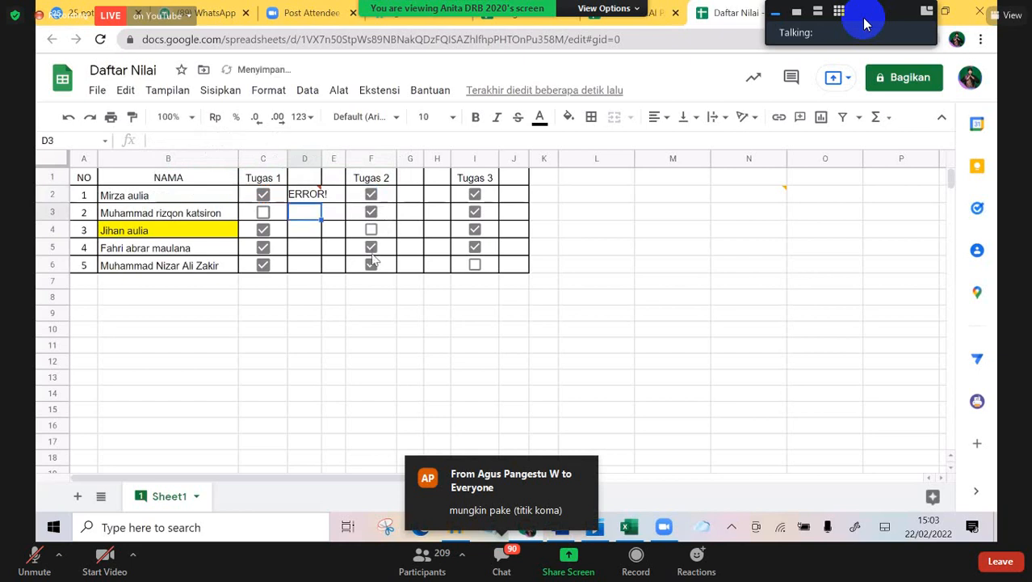
# Step: Replace the comma after TRUE in D2's formula with a semicolon, making it =if(C2=TRUE;1,0)
pyautogui.click(313, 200)
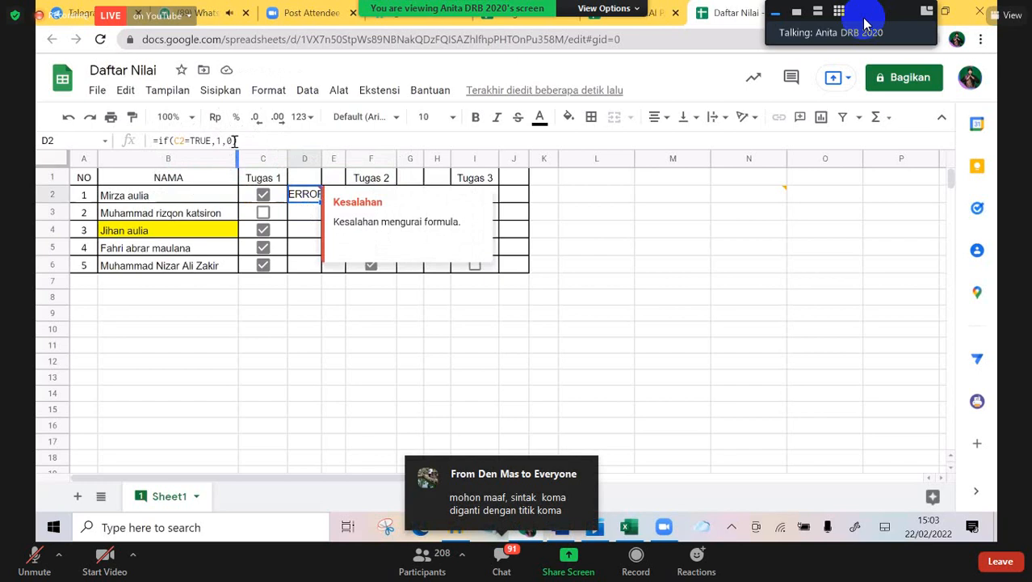
pyautogui.click(218, 141)
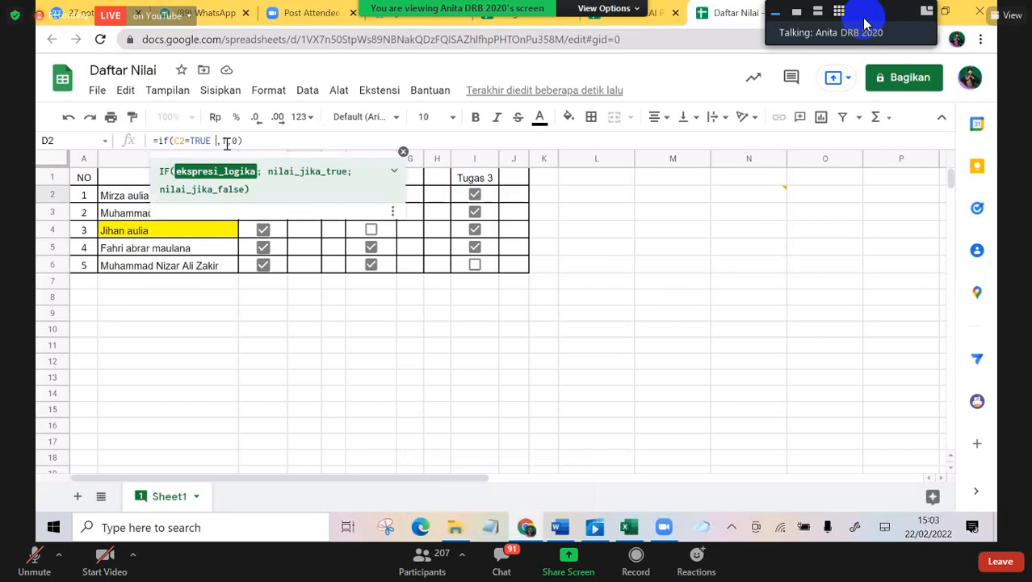
pyautogui.press('BackSpace')
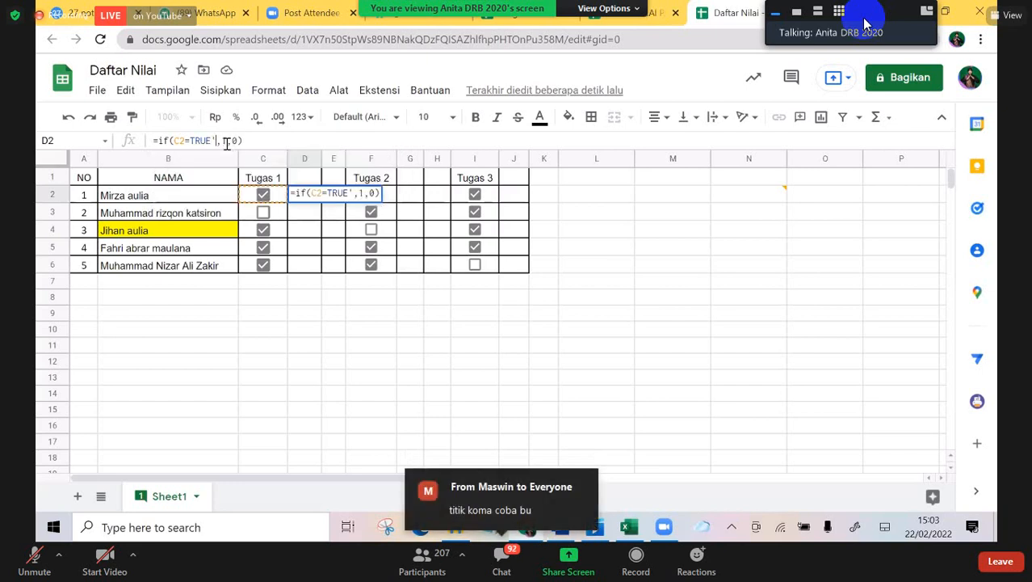
pyautogui.write(';')
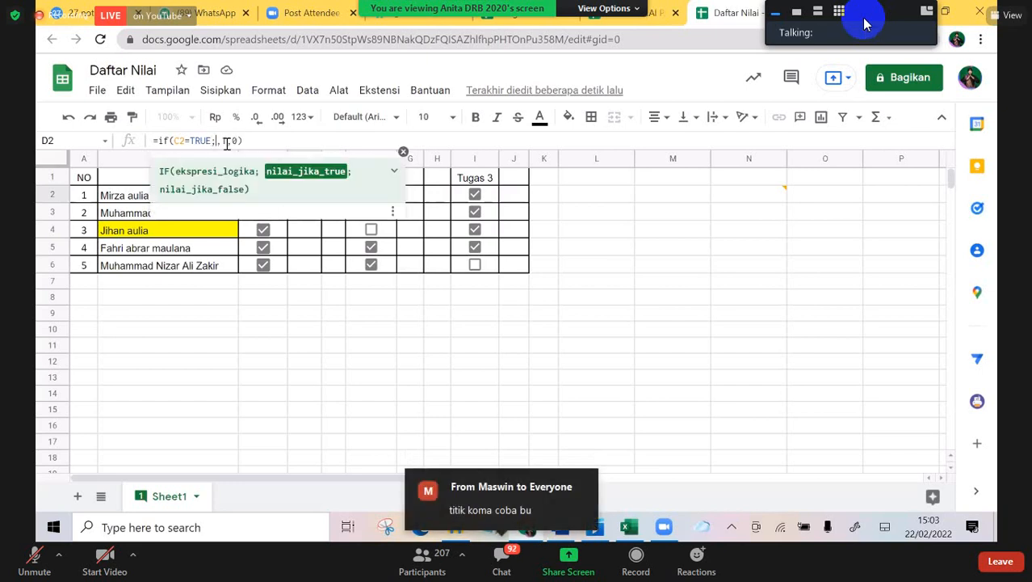
pyautogui.press('Delete')
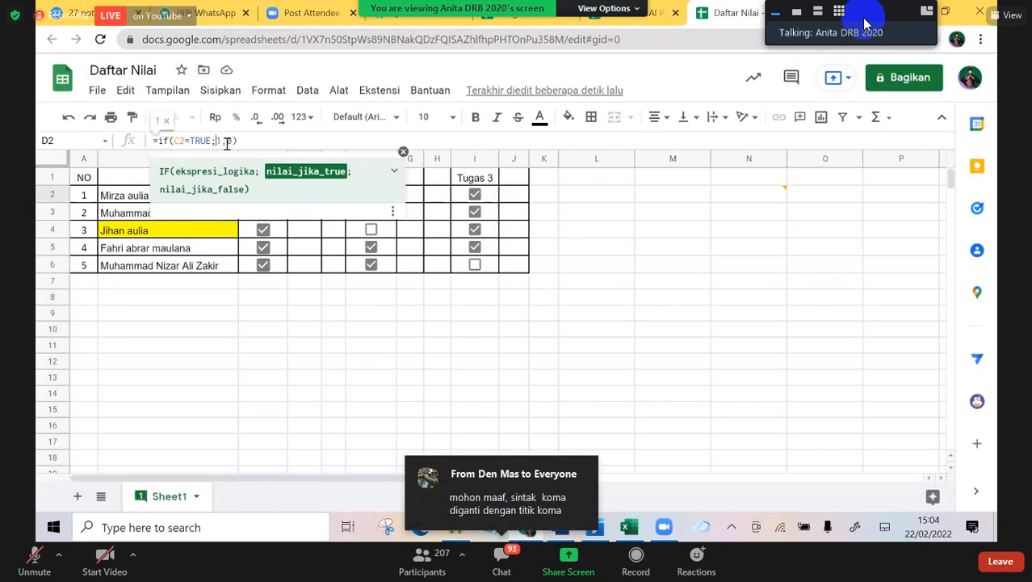
pyautogui.press('Return')
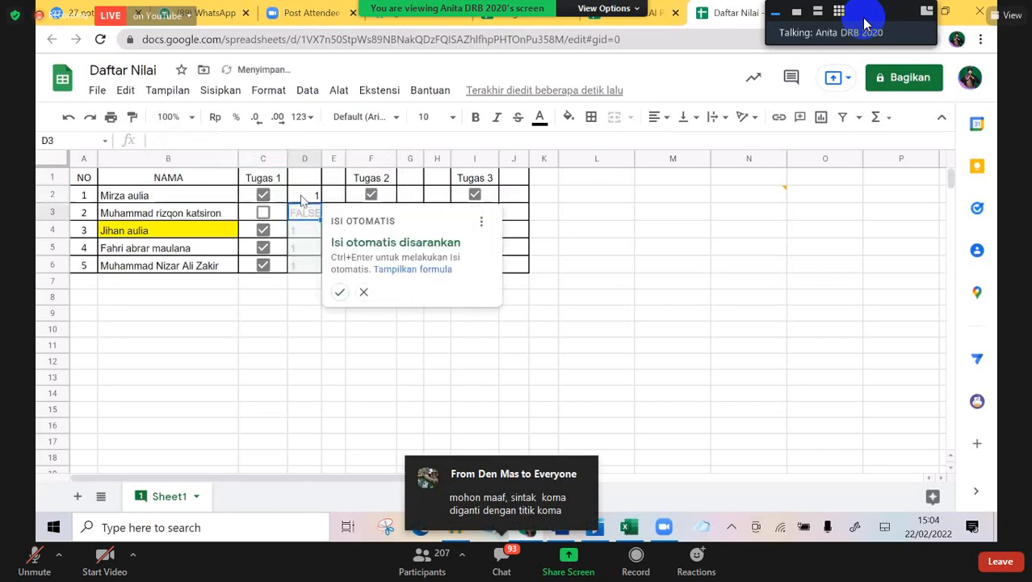
# Step: Complete D2's formula as =if(C2=TRUE;1;0) and fill it down through D6 for all students' Tugas 1 scores
pyautogui.click(302, 198)
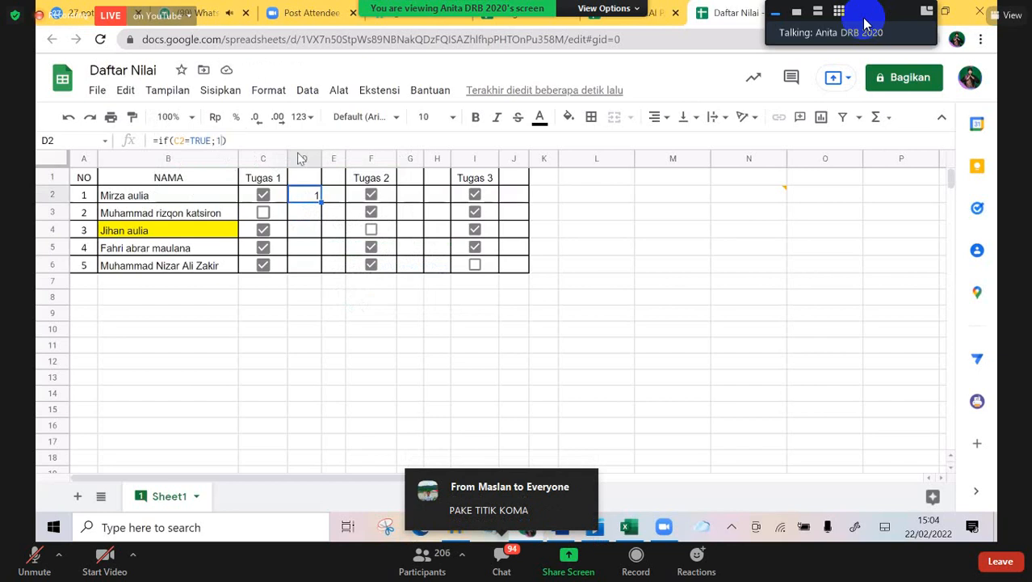
pyautogui.press('Return')
pyautogui.write(';0')
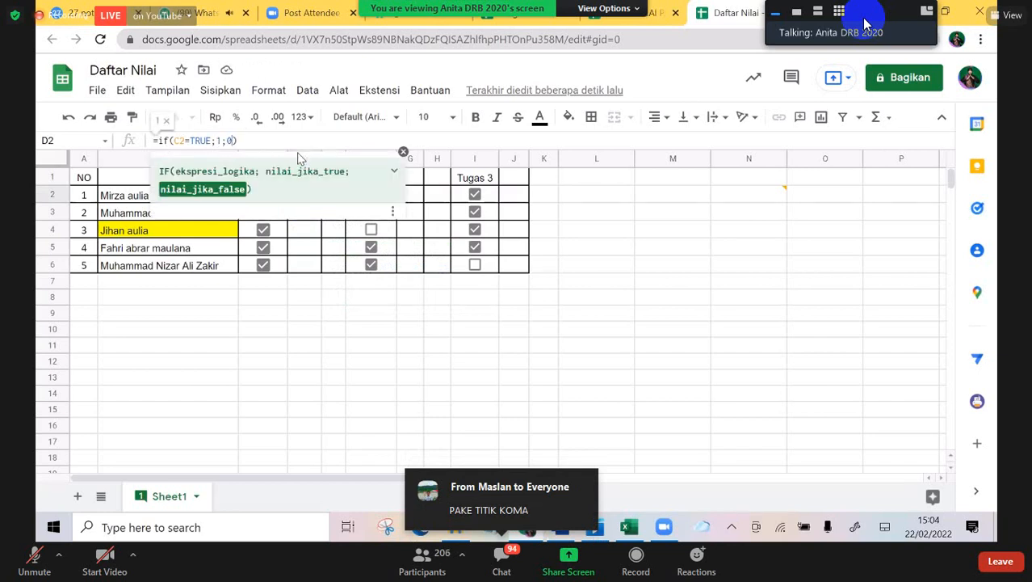
pyautogui.click(304, 201)
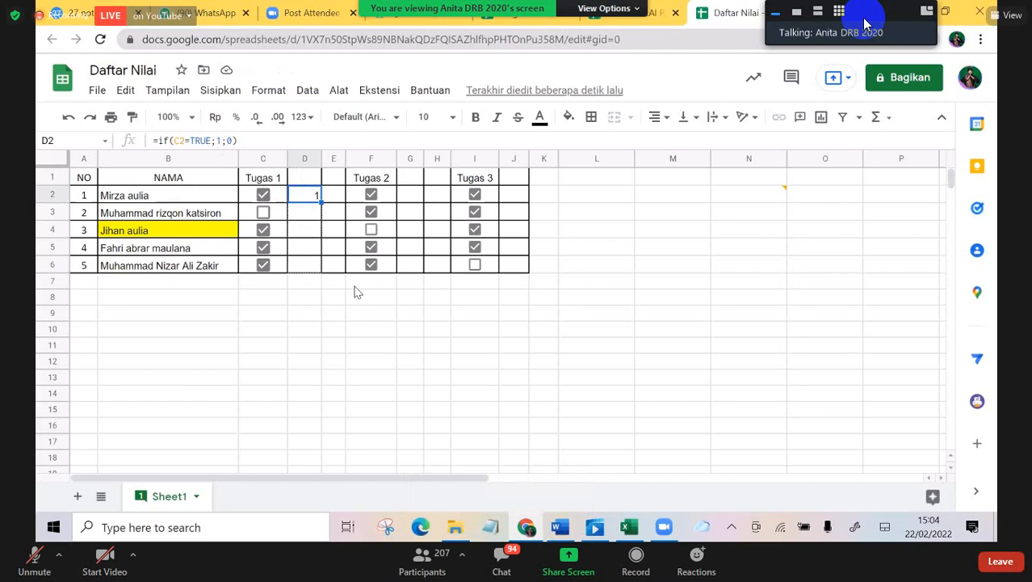
pyautogui.moveTo(321, 202); pyautogui.dragTo(307, 265)
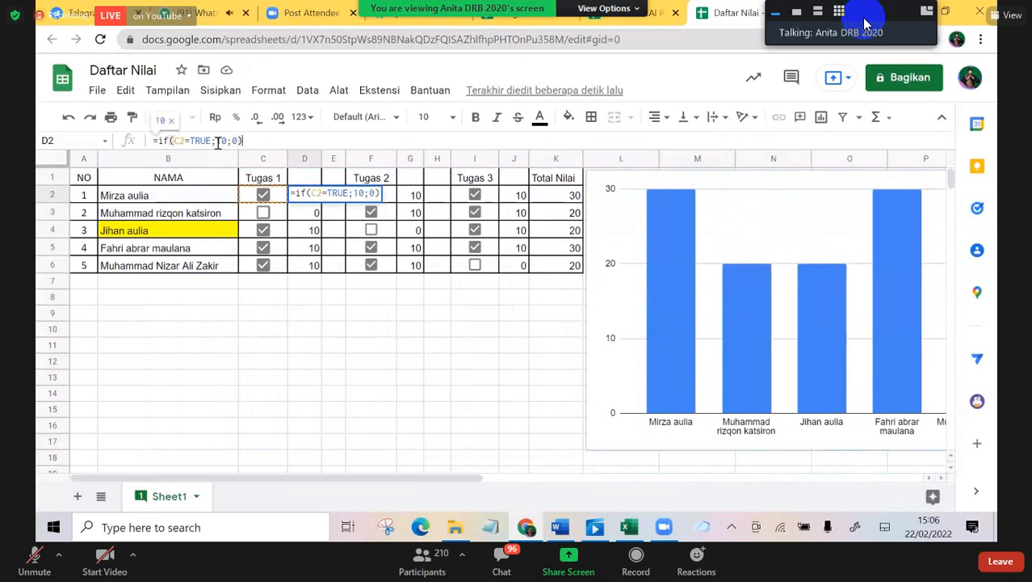
pyautogui.click(309, 232)
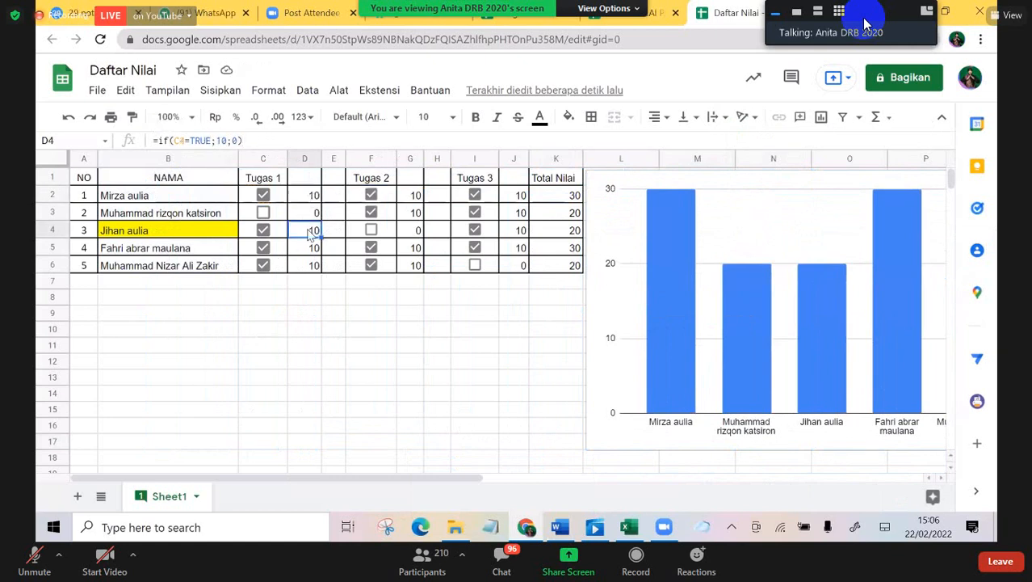
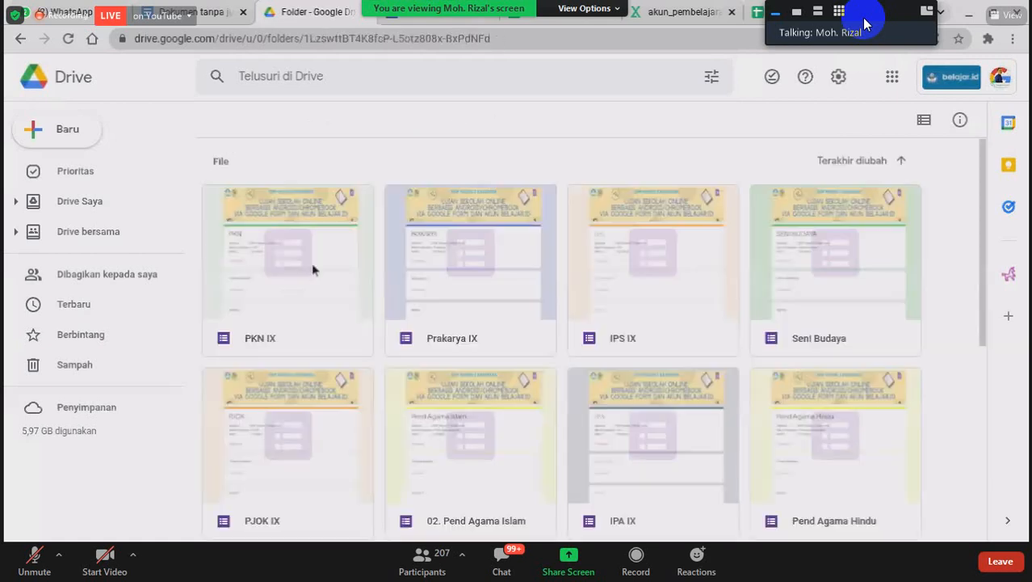
# Step: Look through the exam forms in the Soal US 2020/2021 Drive folder and open the Rekap Nilai spreadsheet
pyautogui.scroll(-2, 374, 319)
pyautogui.scroll(3, 375, 320)
pyautogui.scroll(-1, 374, 320)
pyautogui.scroll(1, 375, 320)
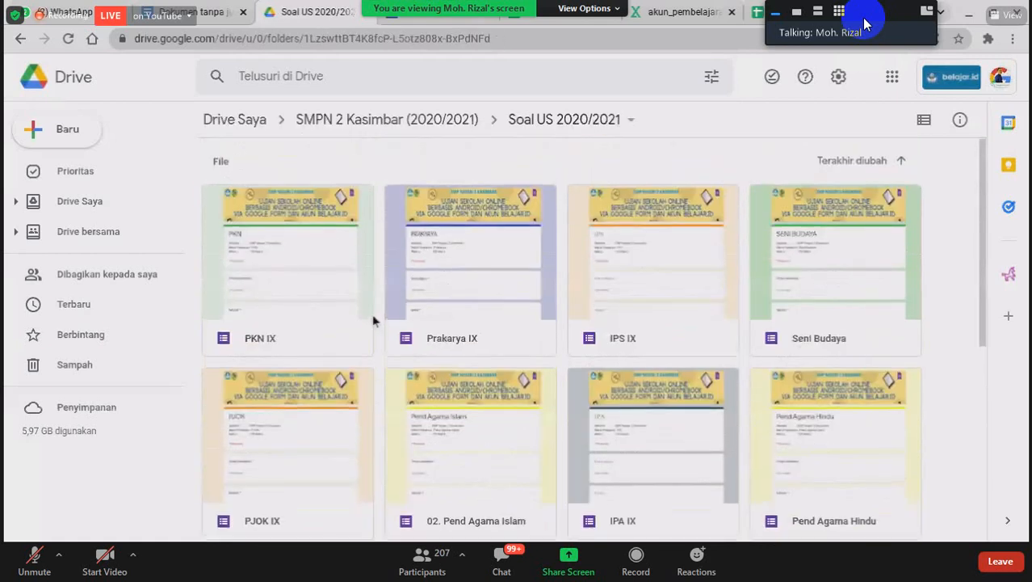
pyautogui.scroll(-5, 374, 318)
pyautogui.scroll(2, 373, 316)
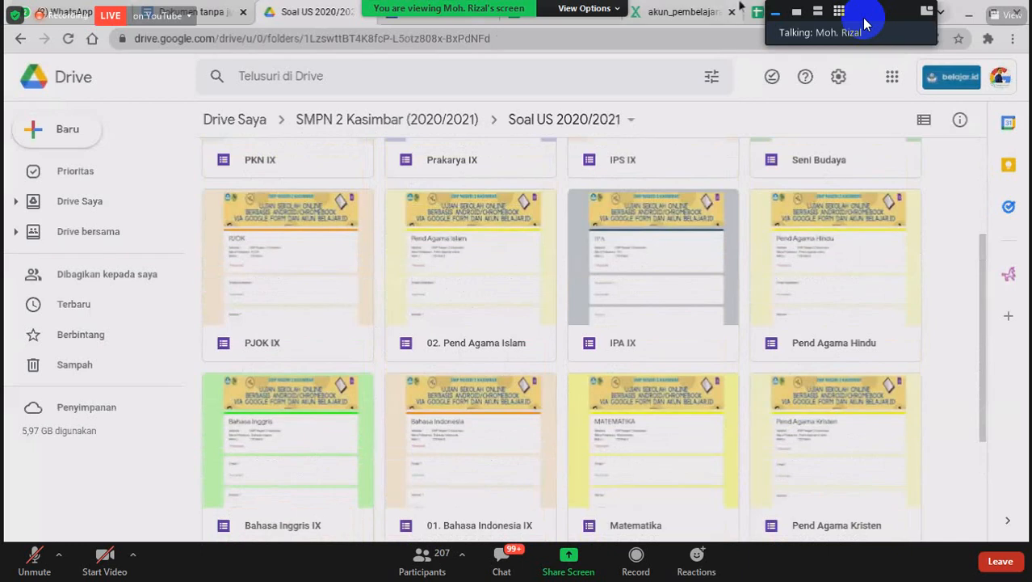
pyautogui.scroll(2, 428, 302)
pyautogui.scroll(-5, 428, 302)
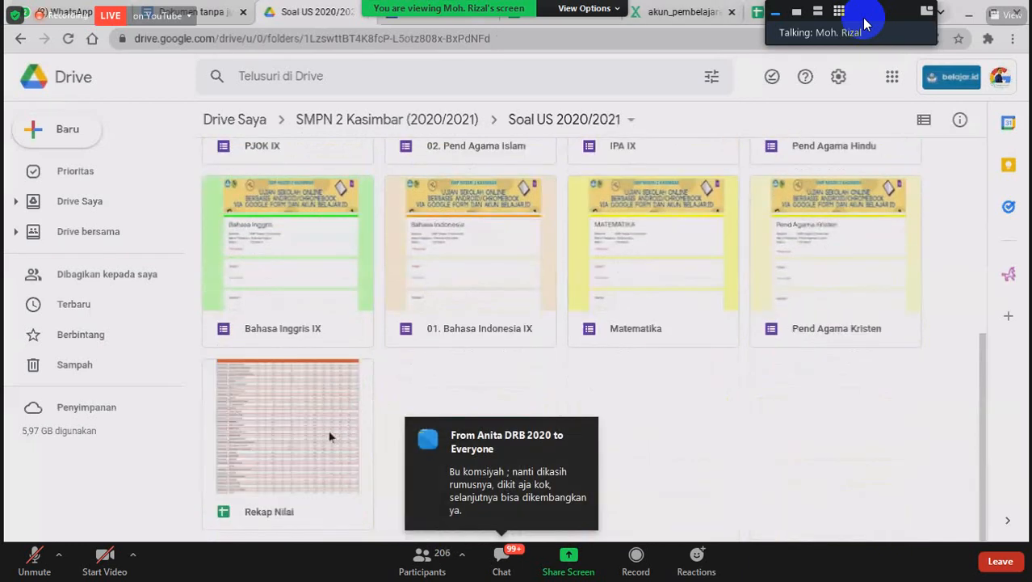
pyautogui.doubleClick(329, 436)
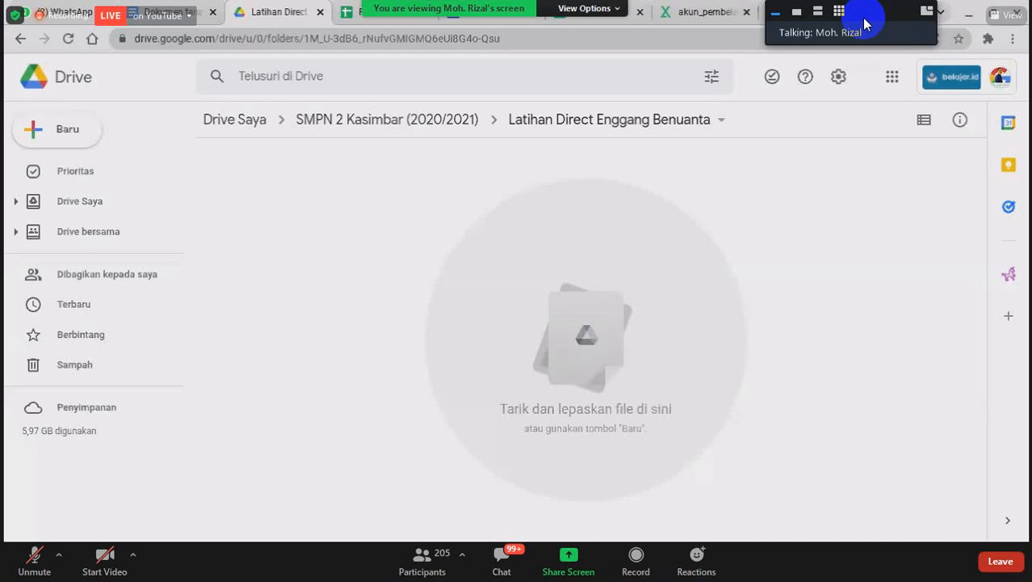
# Step: Create a new Google Form in the Latihan Direct Enggang Benuanta folder and bring the form into view
pyautogui.click(66, 149)
pyautogui.click(236, 174)
pyautogui.click(80, 135)
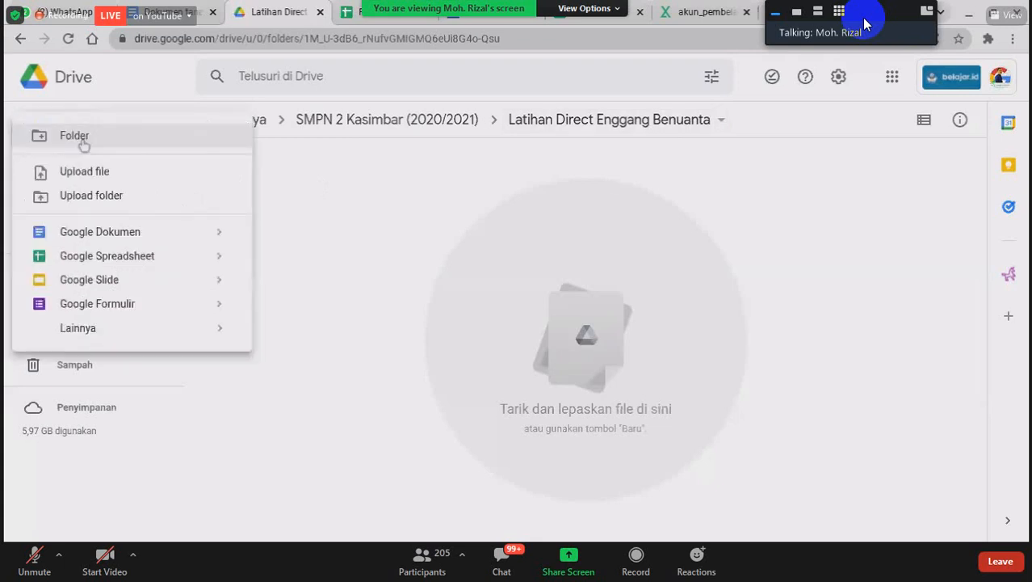
pyautogui.click(159, 317)
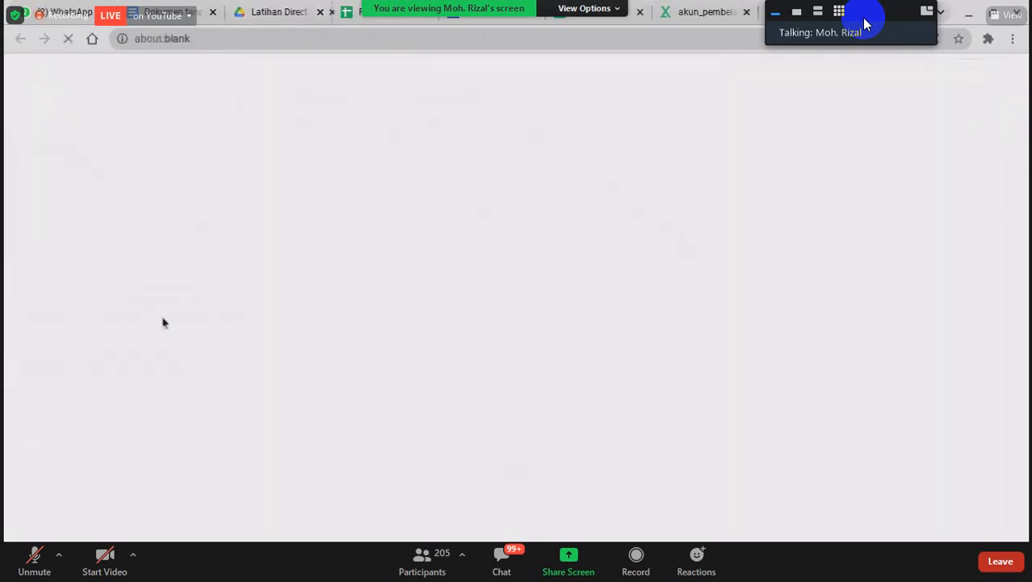
pyautogui.click(242, 12)
pyautogui.click(66, 127)
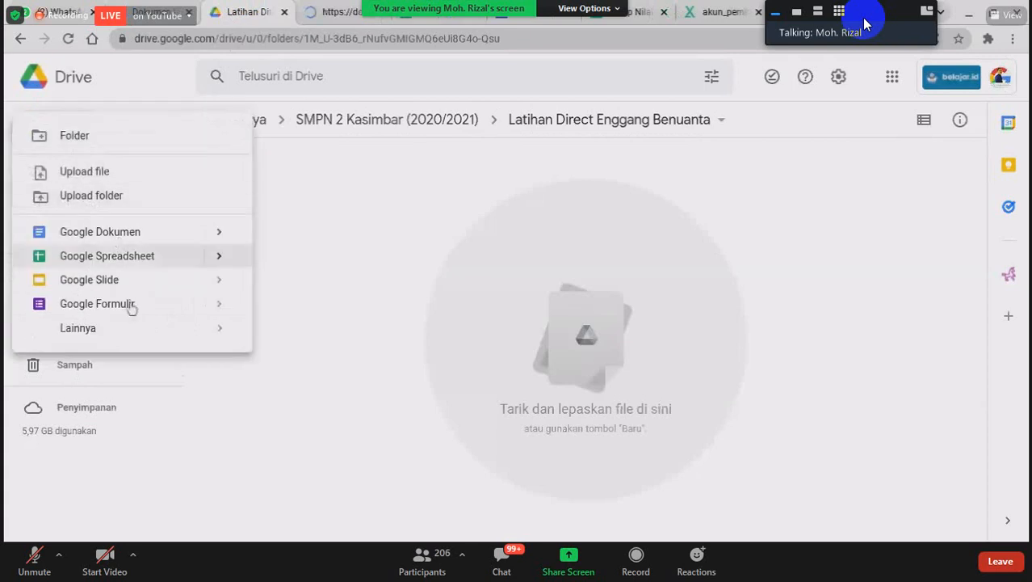
pyautogui.click(324, 10)
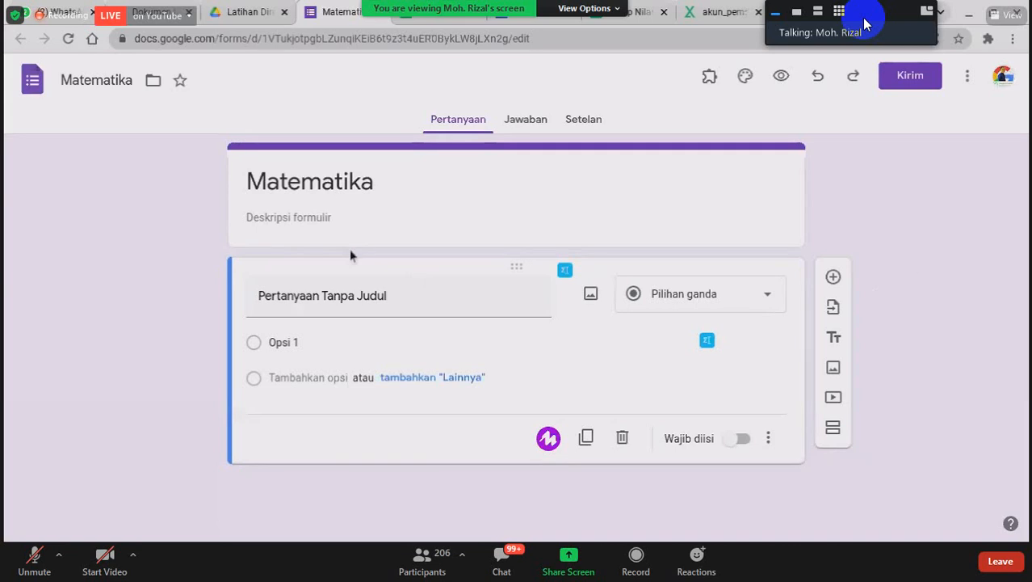
# Step: Replace the form's heading Matematika with "Identitas siswa", keeping the file name
pyautogui.click(333, 200)
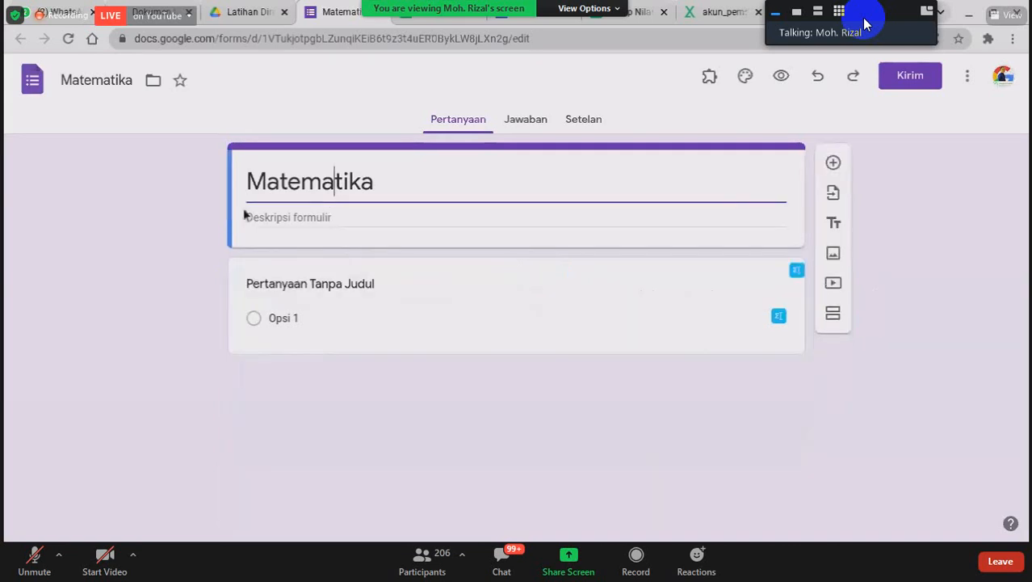
pyautogui.press('End')
pyautogui.hotkey('shift', 'Home')
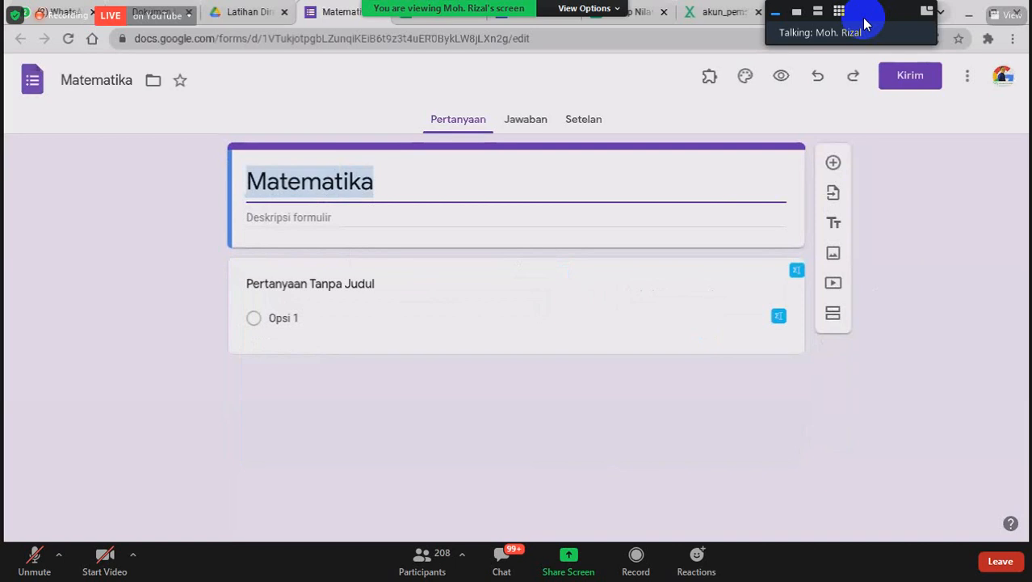
pyautogui.write('Ident')
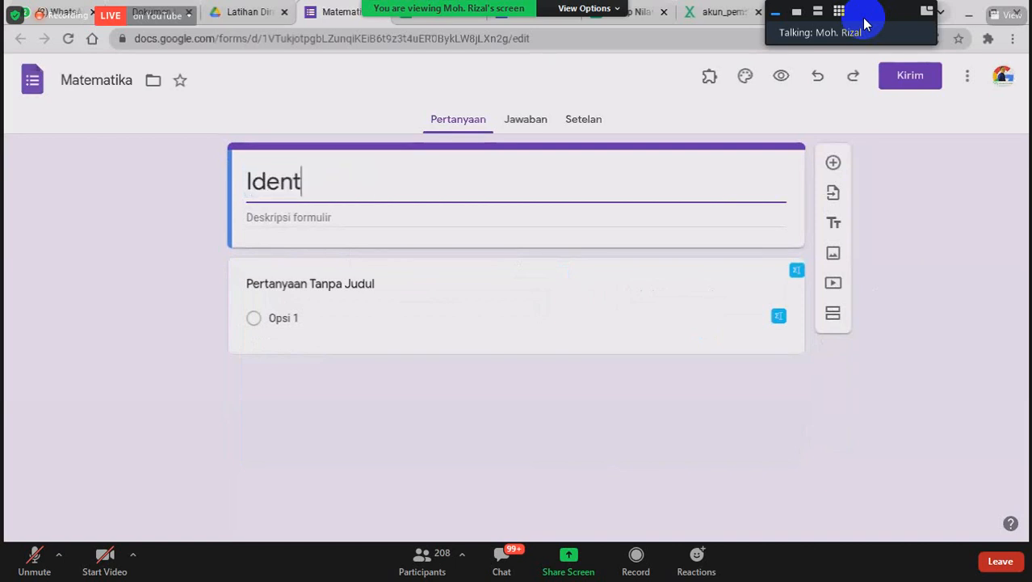
pyautogui.write('itas siswa')
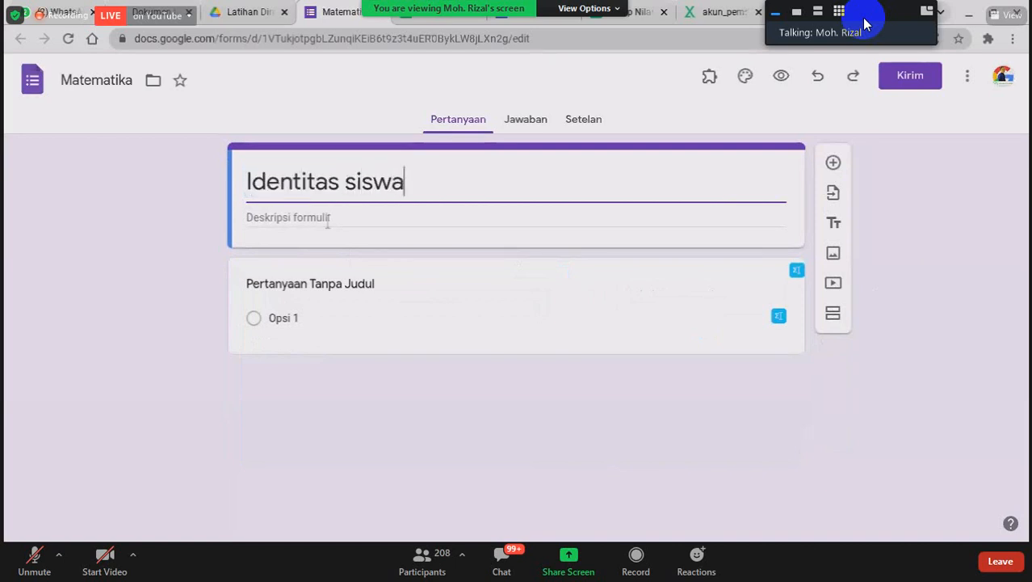
pyautogui.click(1005, 194)
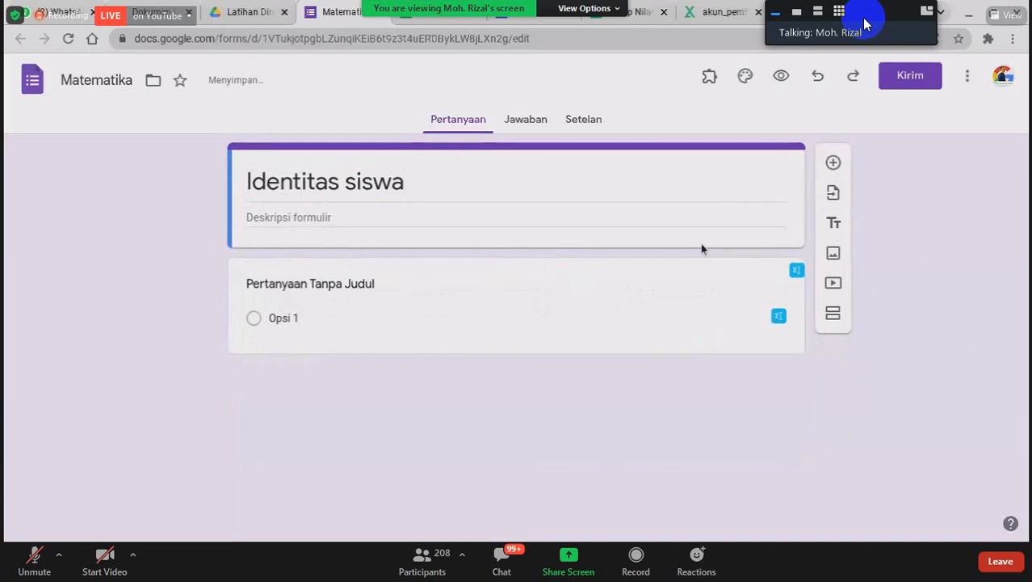
pyautogui.click(595, 194)
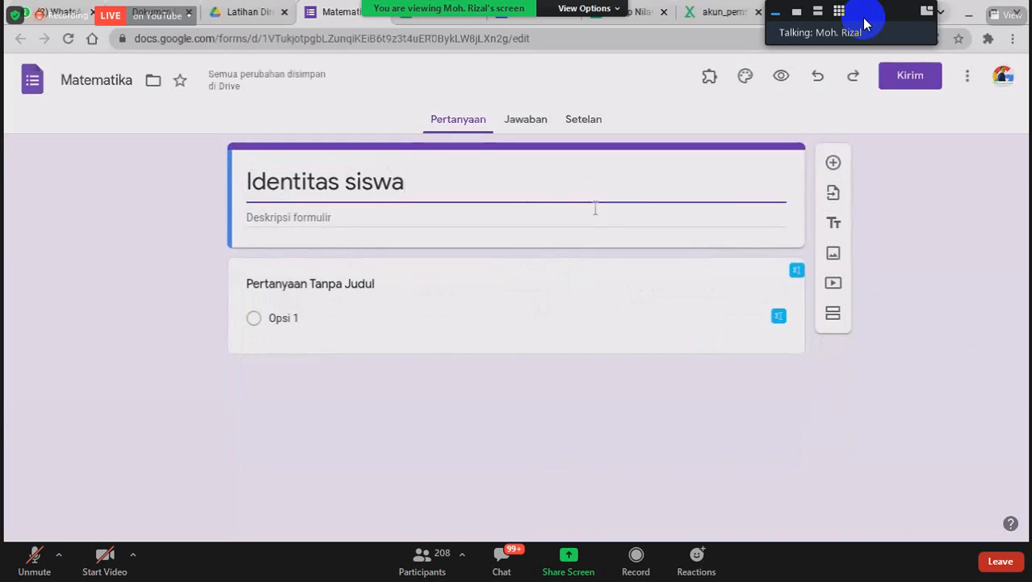
# Step: Title the untitled question "Nama" and switch to the open Dokumen tanpa judul document
pyautogui.click(500, 308)
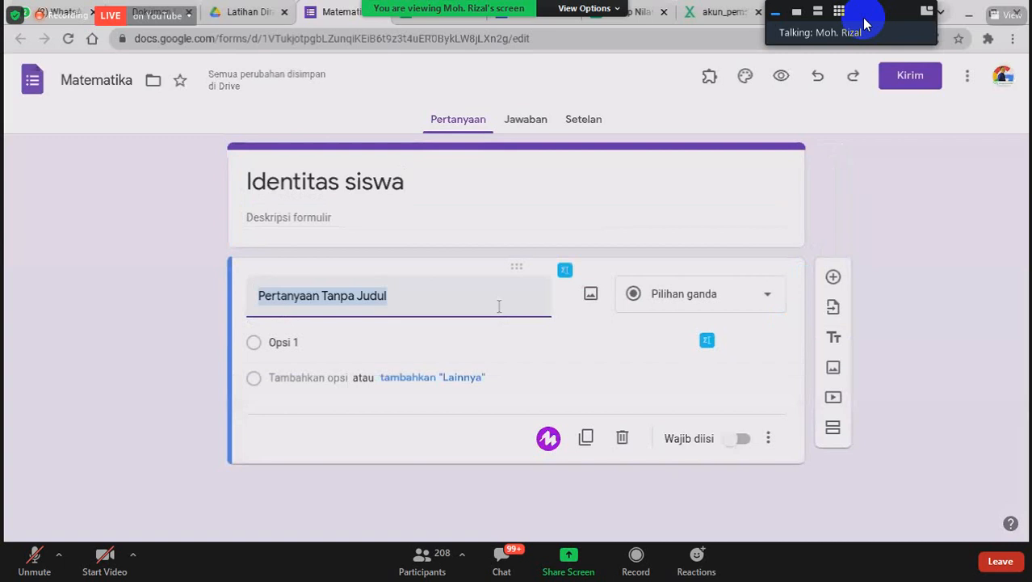
pyautogui.write('Nama')
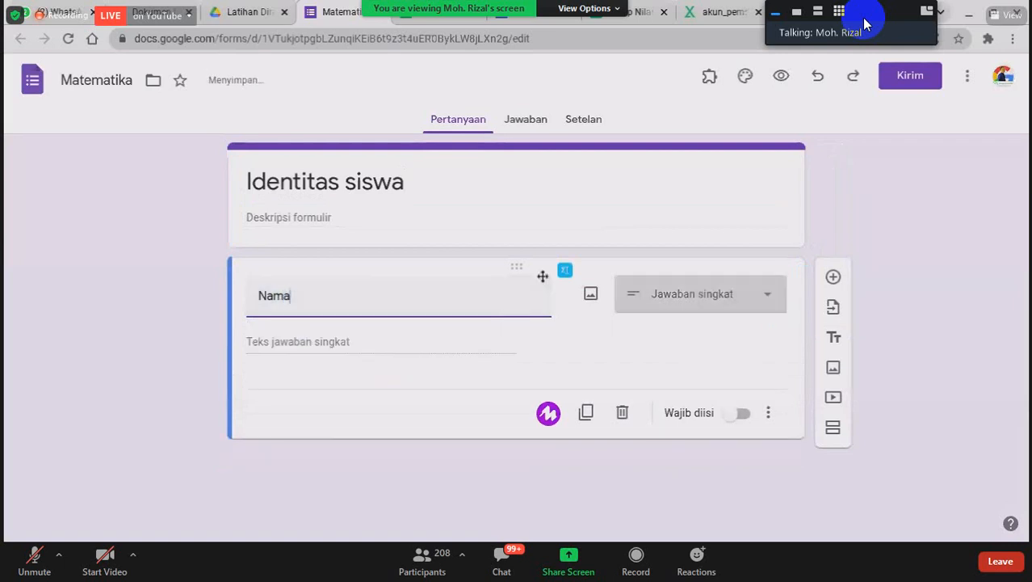
pyautogui.click(163, 10)
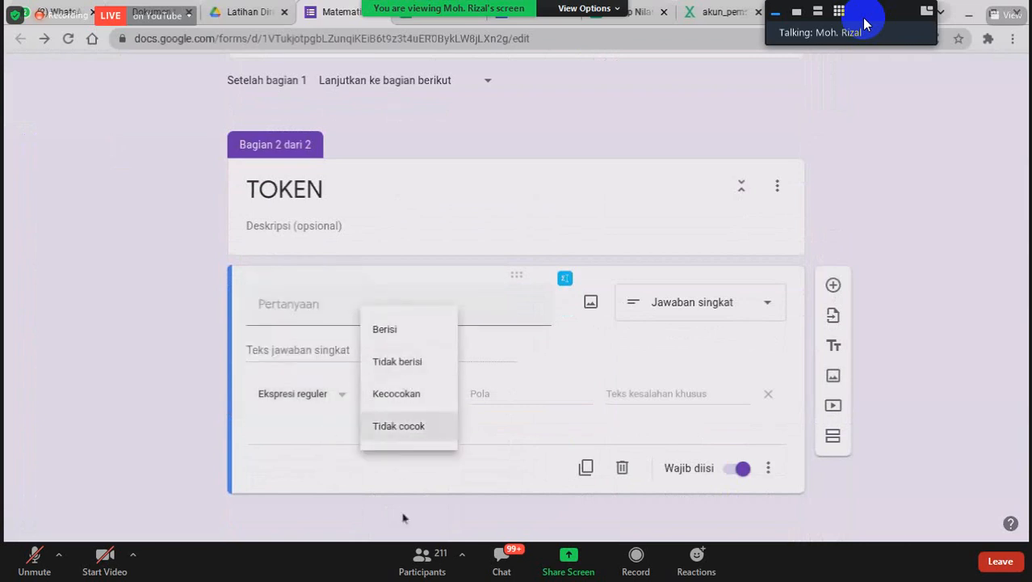
# Step: Set the TOKEN question's regular-expression validation to Kecocokan and enter the exam token as its pattern
pyautogui.click(410, 393)
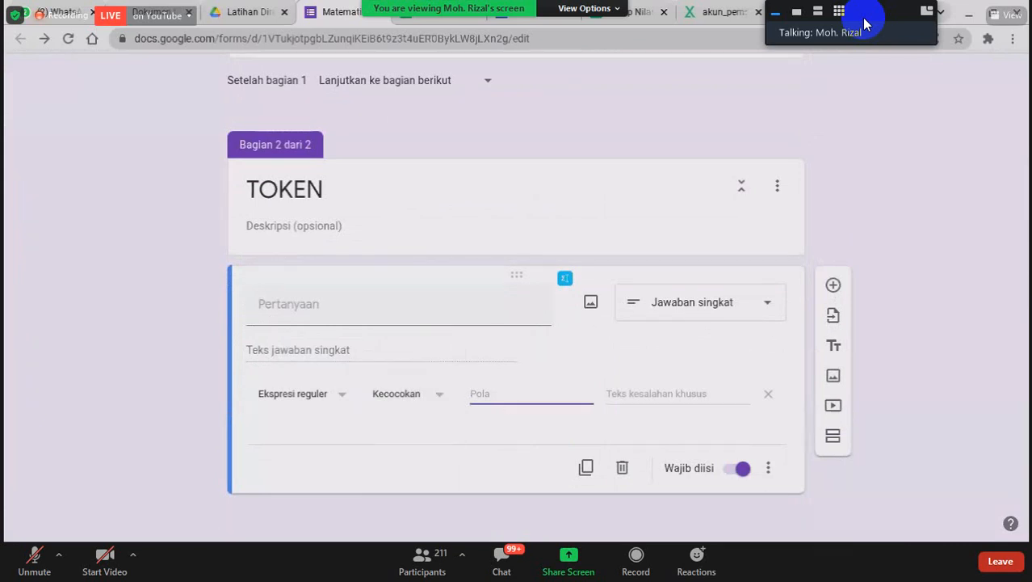
pyautogui.write('MAT')
pyautogui.click(613, 421)
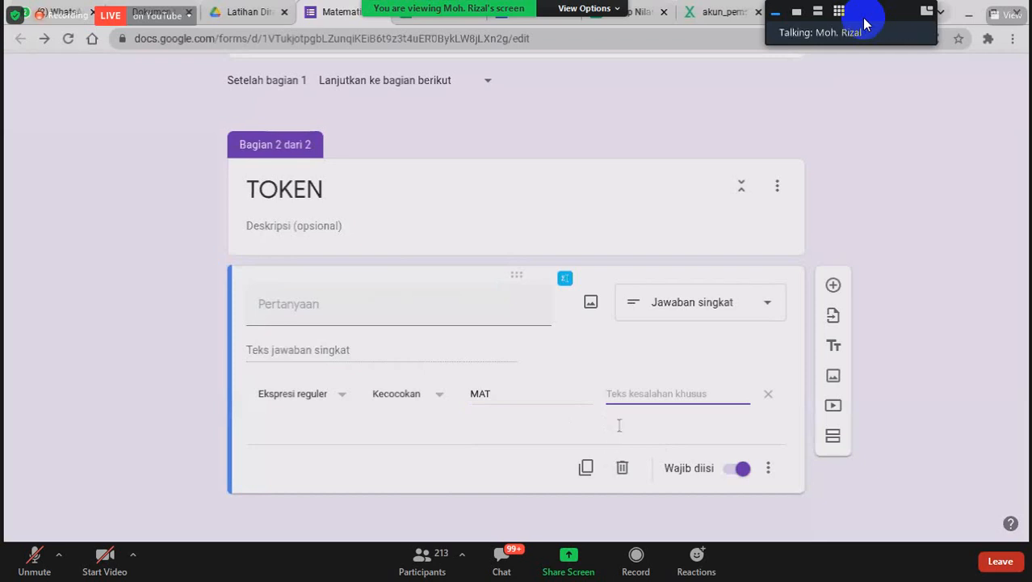
pyautogui.click(345, 424)
pyautogui.click(350, 416)
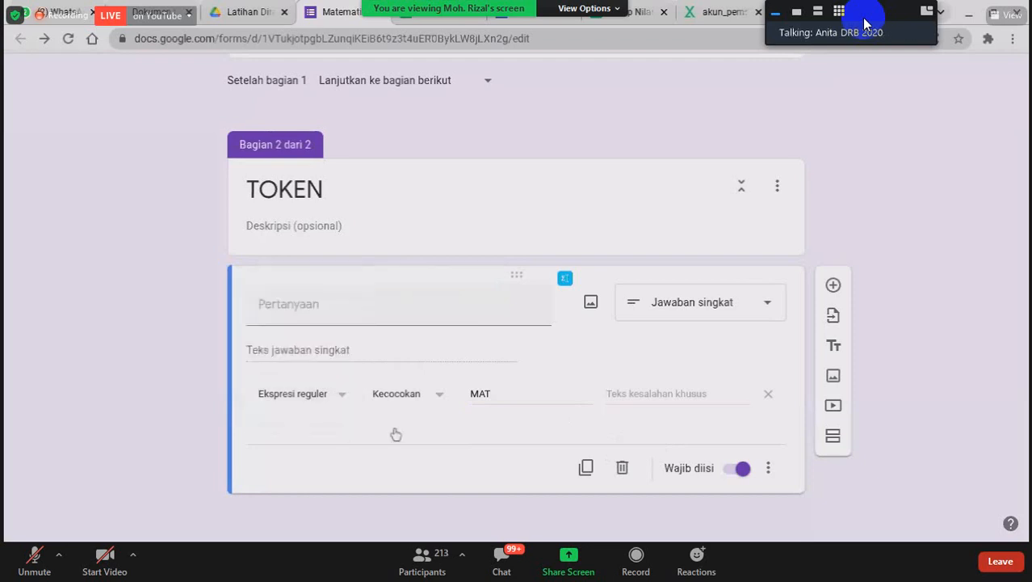
# Step: Set the TOKEN question's custom error text to "maaf, token salah silahkan diulangi"
pyautogui.click(656, 397)
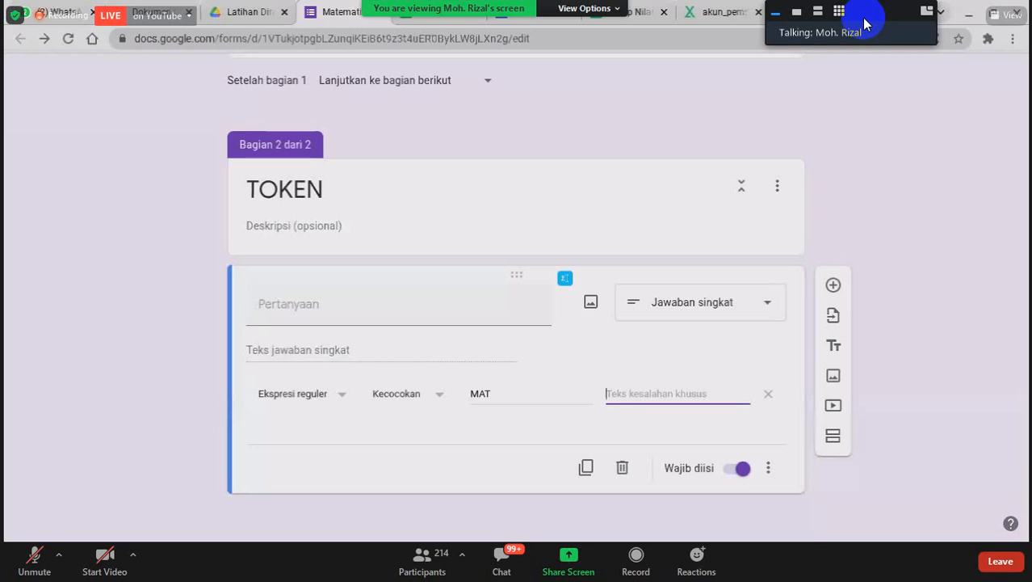
pyautogui.write('maaf')
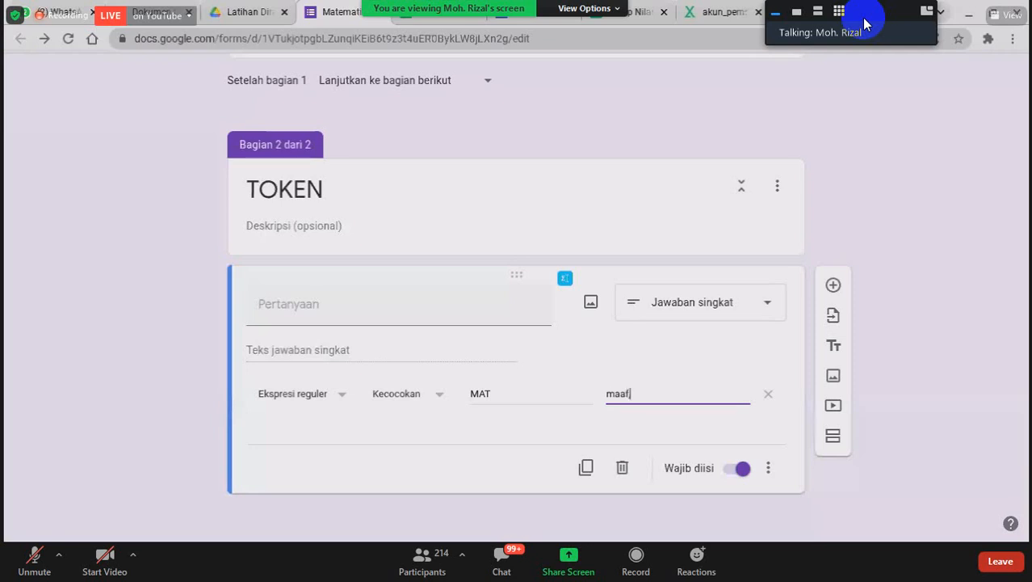
pyautogui.write(', token salah silahkan di')
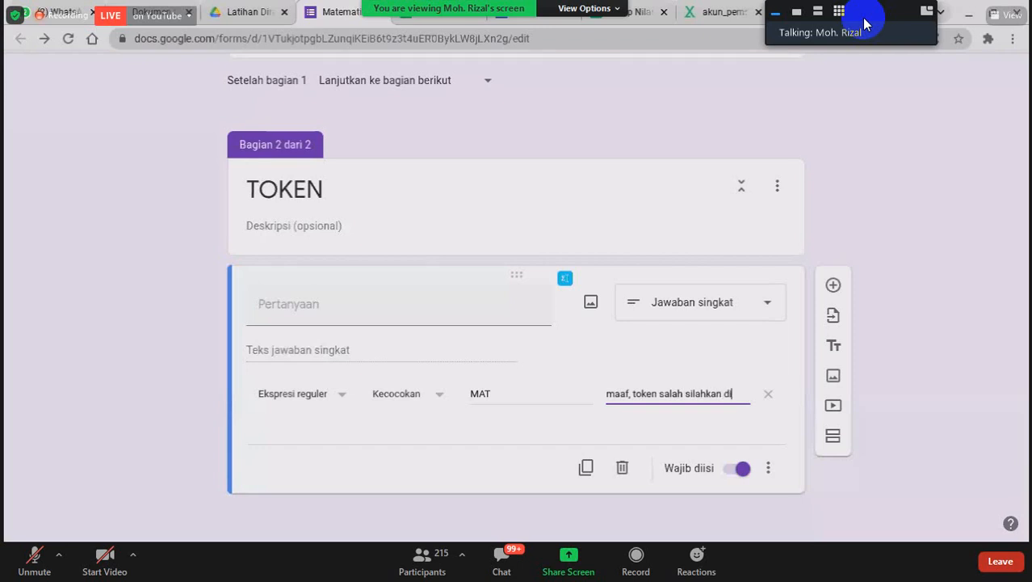
pyautogui.write('ulangi')
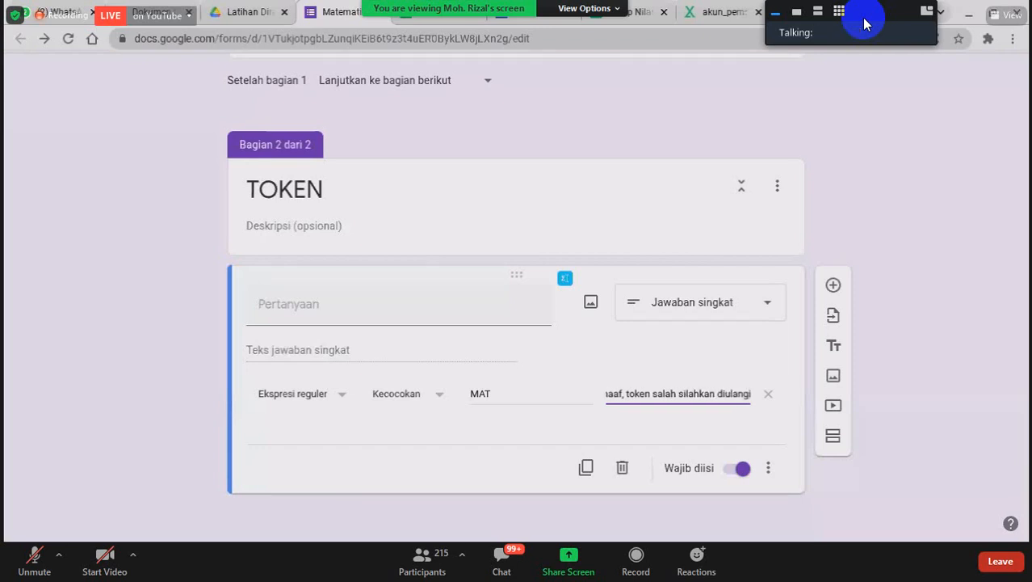
# Step: Title the question in the TOKEN section "Silahkan Isikan Token Bawah ini" and return to the form's Identitas siswa section
pyautogui.click(409, 331)
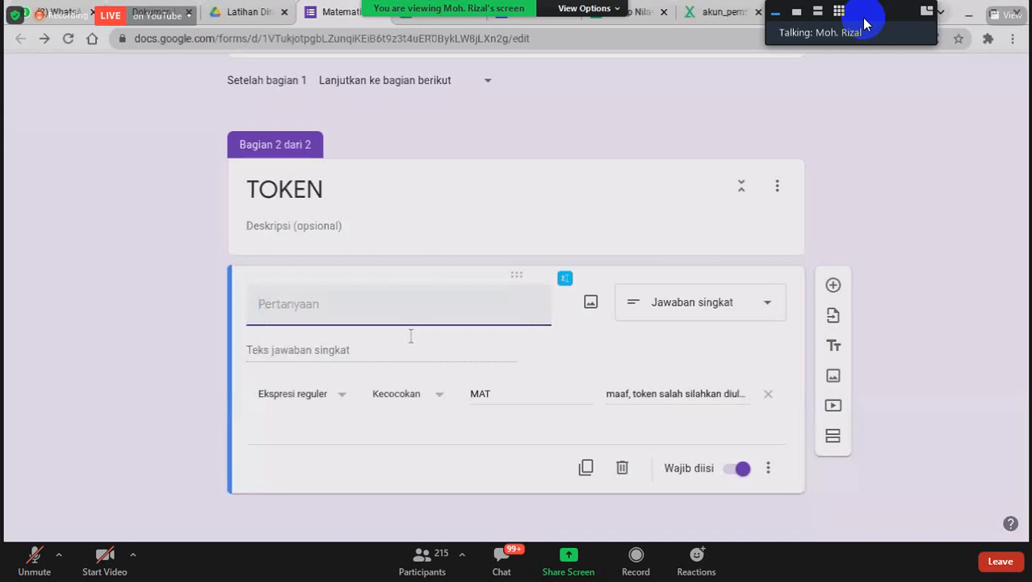
pyautogui.write('Silahkan Isikan Toke')
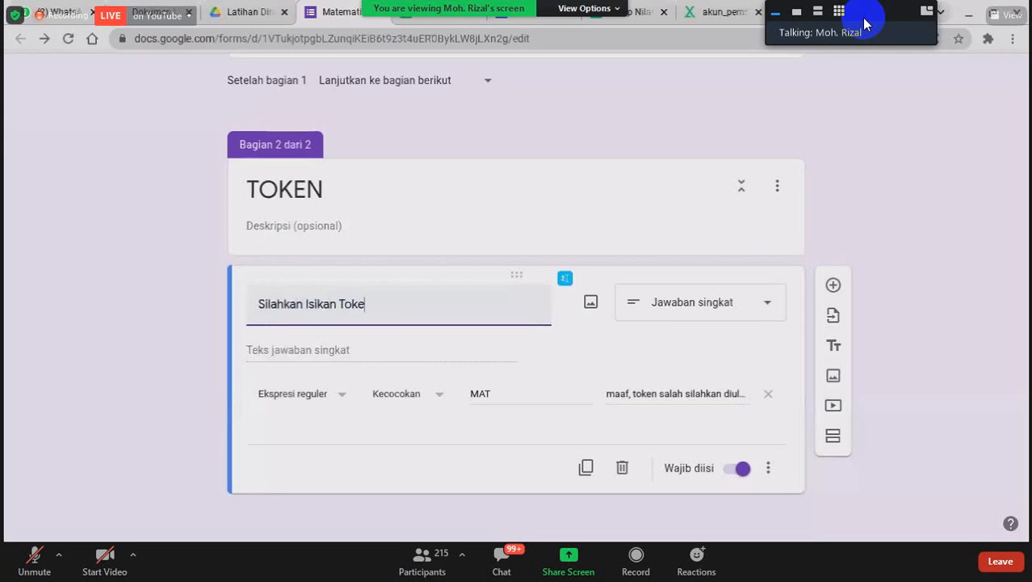
pyautogui.write('n Bawah ini')
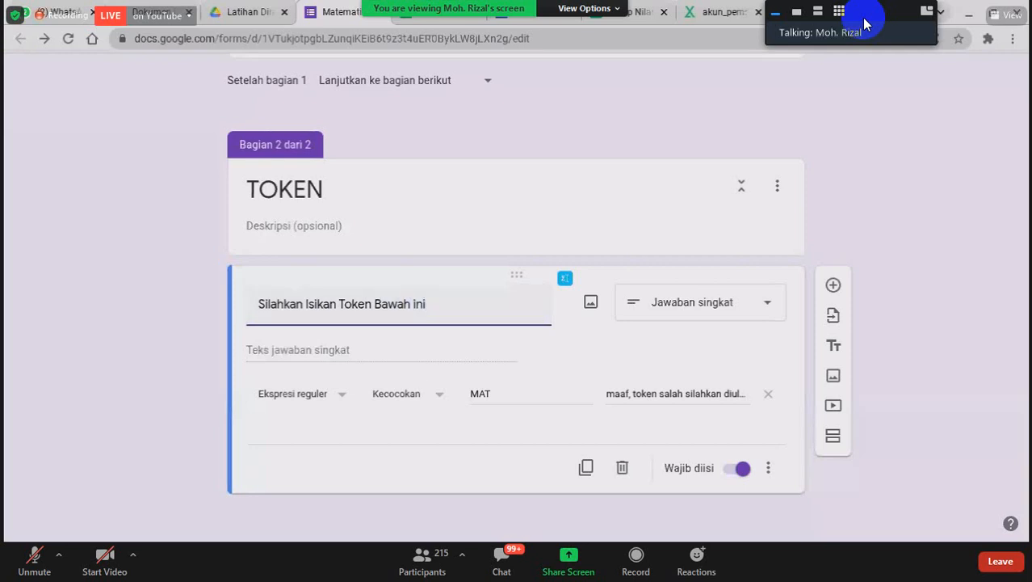
pyautogui.click(912, 521)
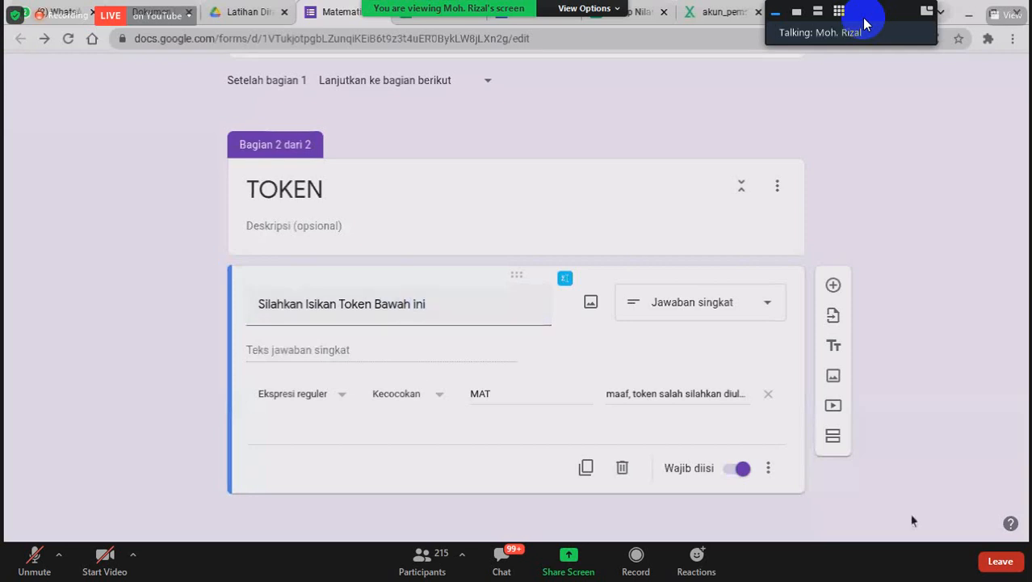
pyautogui.scroll(2, 727, 506)
pyautogui.scroll(5, 726, 507)
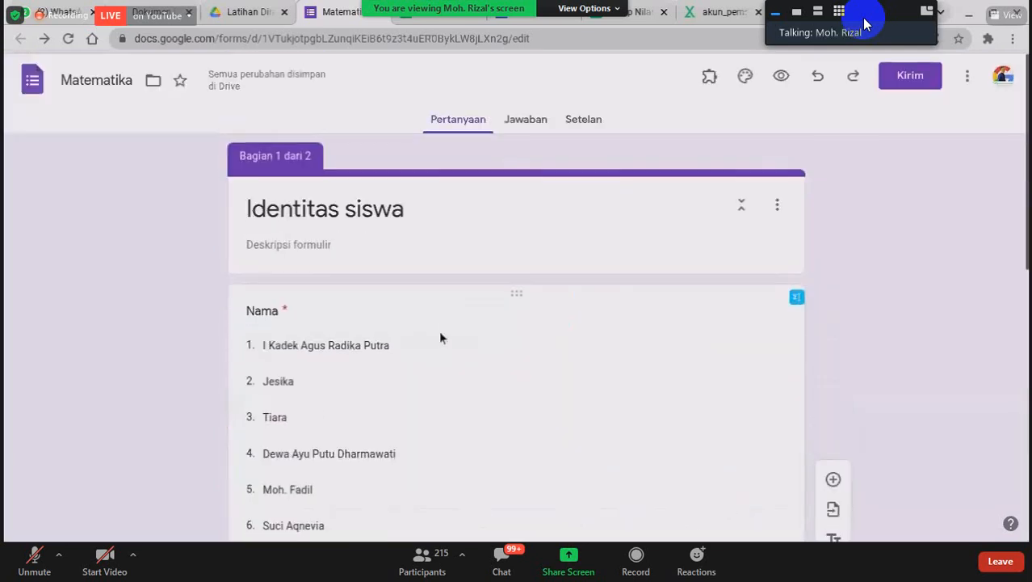
# Step: Add a new section after the TOKEN section of the Matematika form
pyautogui.scroll(-7, 439, 333)
pyautogui.scroll(7, 495, 393)
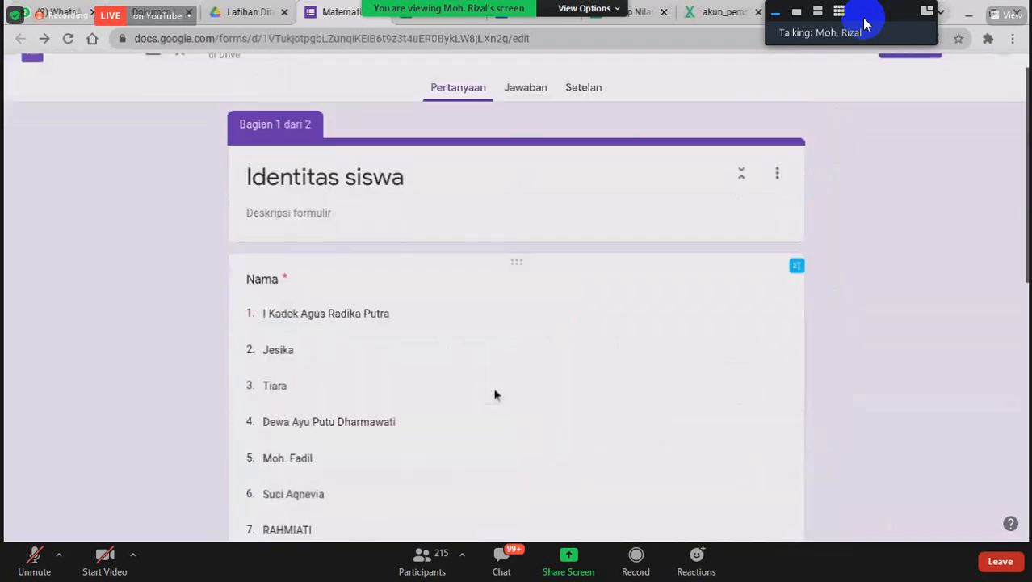
pyautogui.scroll(-7, 496, 394)
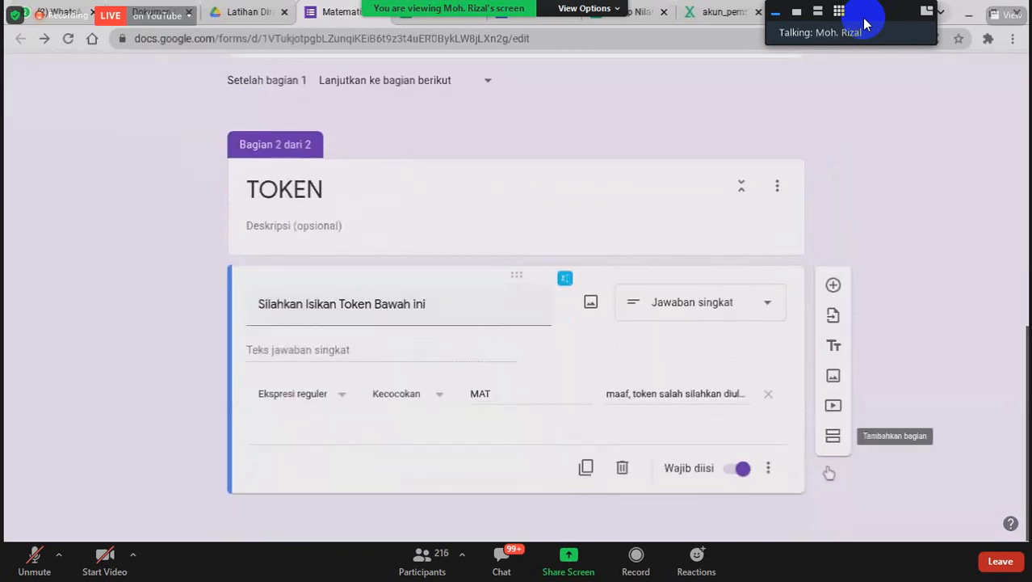
pyautogui.click(833, 436)
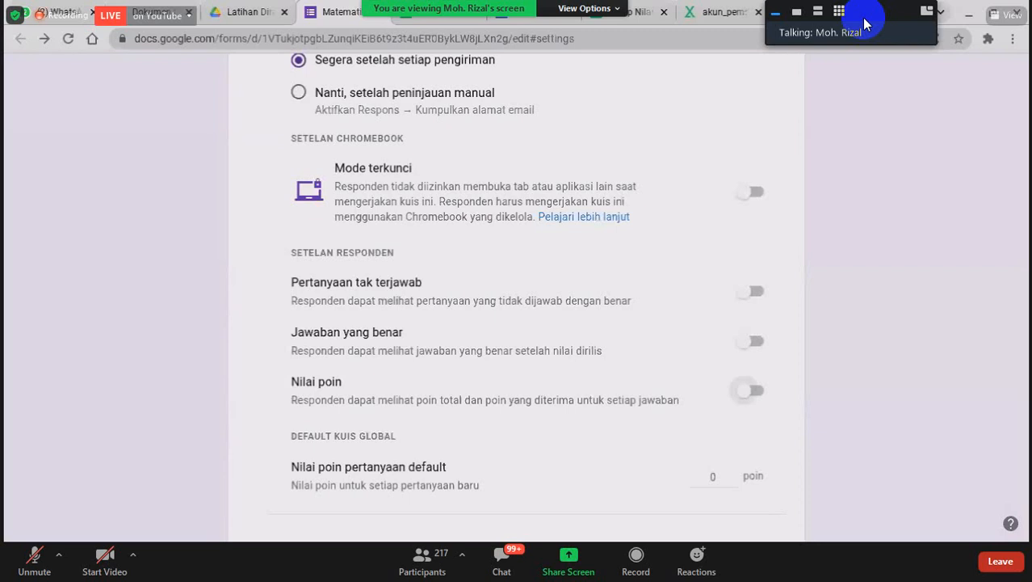
# Step: Turn off the response restriction to users of Kementerian Pendidikan dan Kebudayaan Indonesia (SMP) in the form's Jawaban settings
pyautogui.scroll(-3, 744, 425)
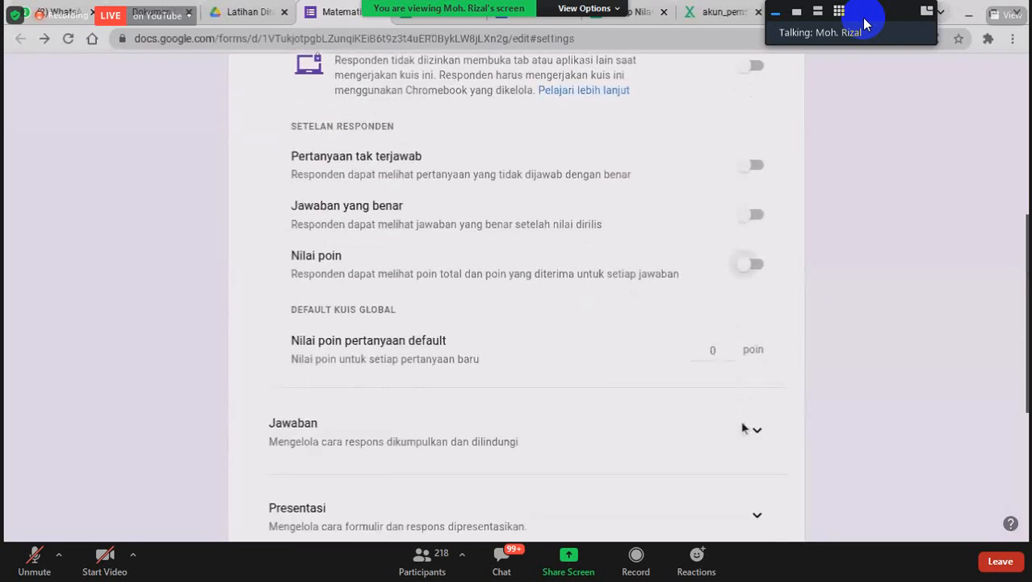
pyautogui.scroll(-1, 743, 428)
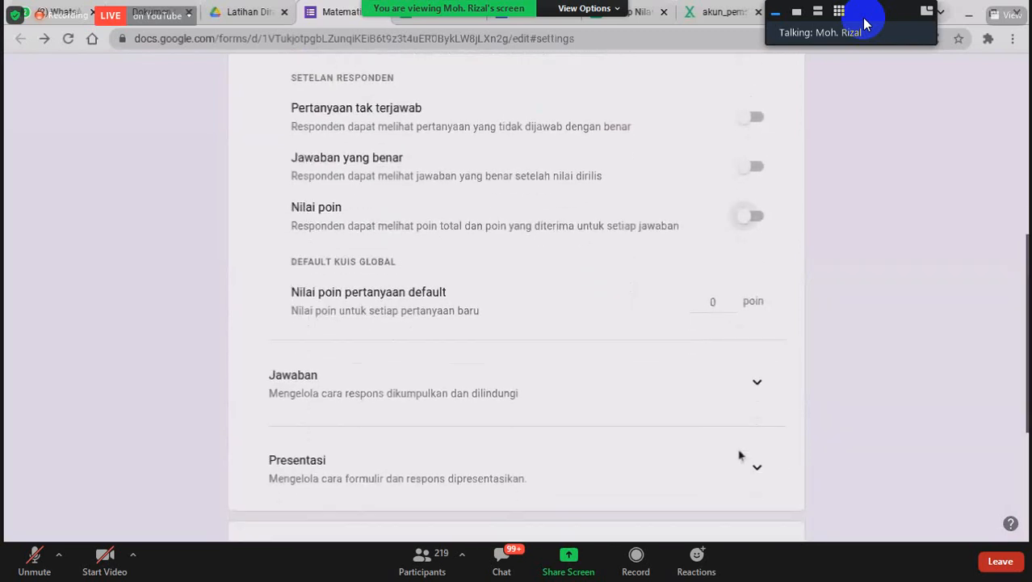
pyautogui.scroll(-1, 739, 452)
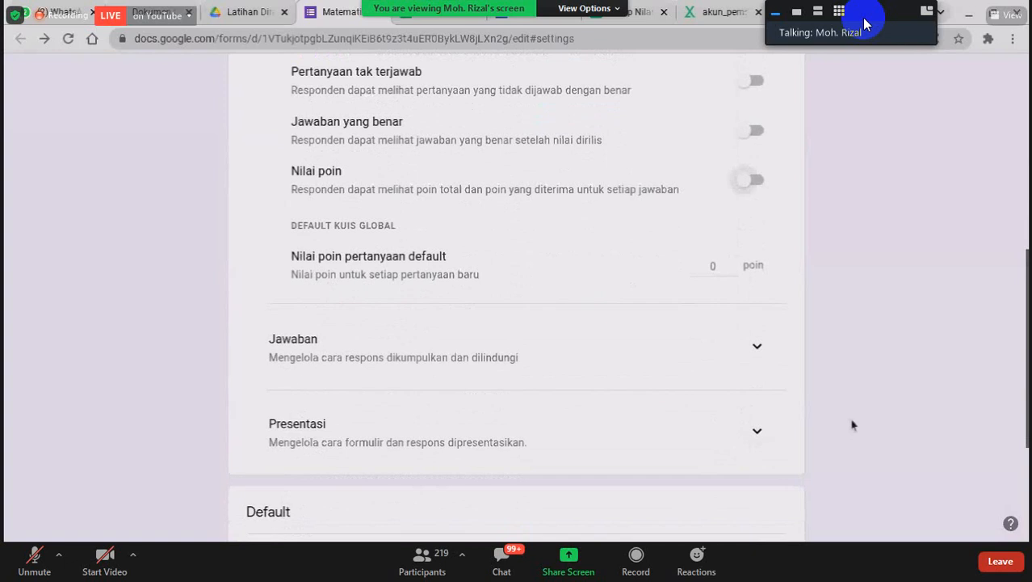
pyautogui.scroll(-2, 777, 417)
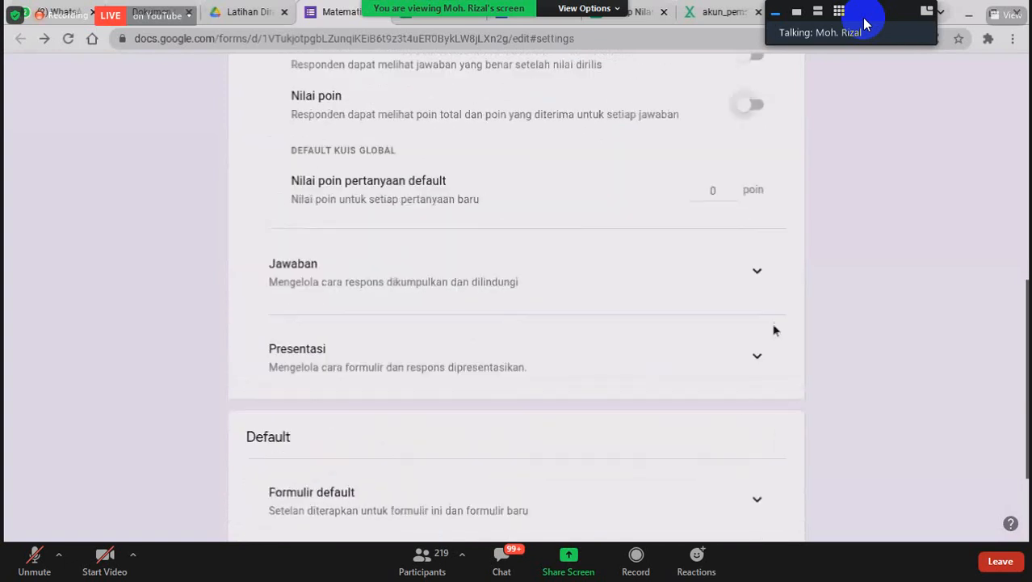
pyautogui.click(751, 301)
pyautogui.scroll(-3, 636, 376)
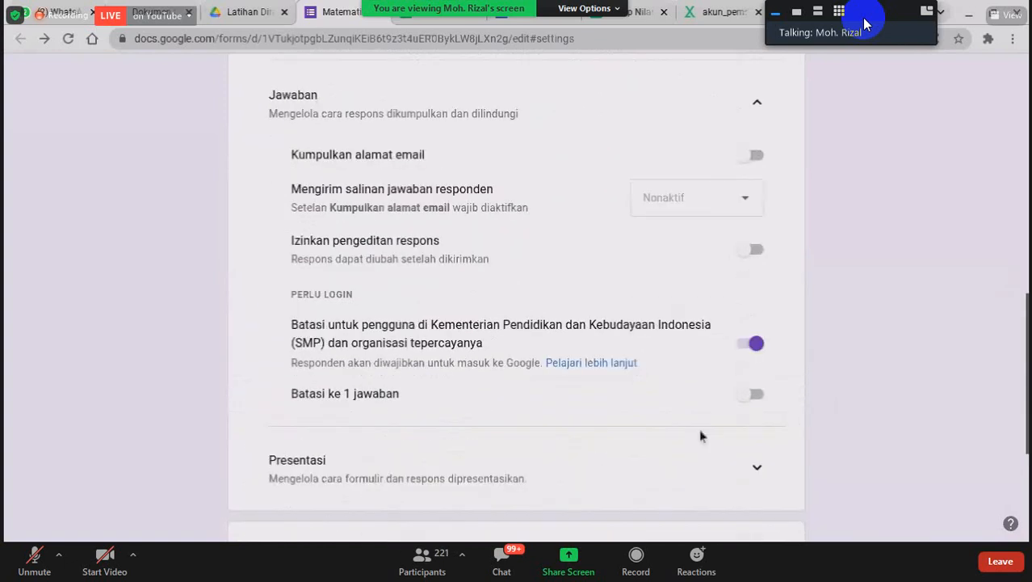
pyautogui.click(751, 366)
pyautogui.scroll(-1, 754, 375)
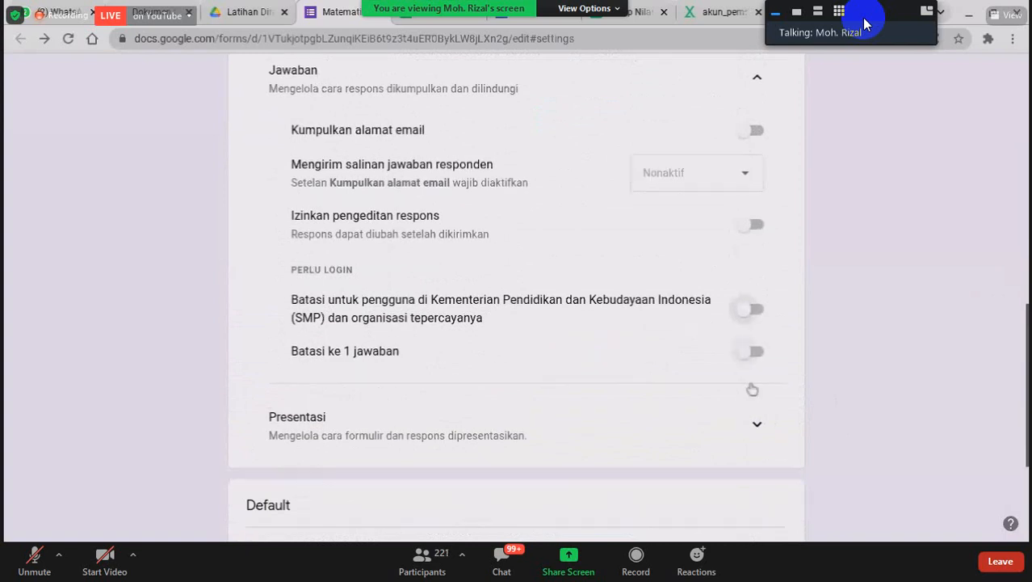
# Step: Set the form's confirmation message in the Presentasi settings to "Terimakasih sudah mengerjakan" and save it
pyautogui.scroll(-3, 757, 392)
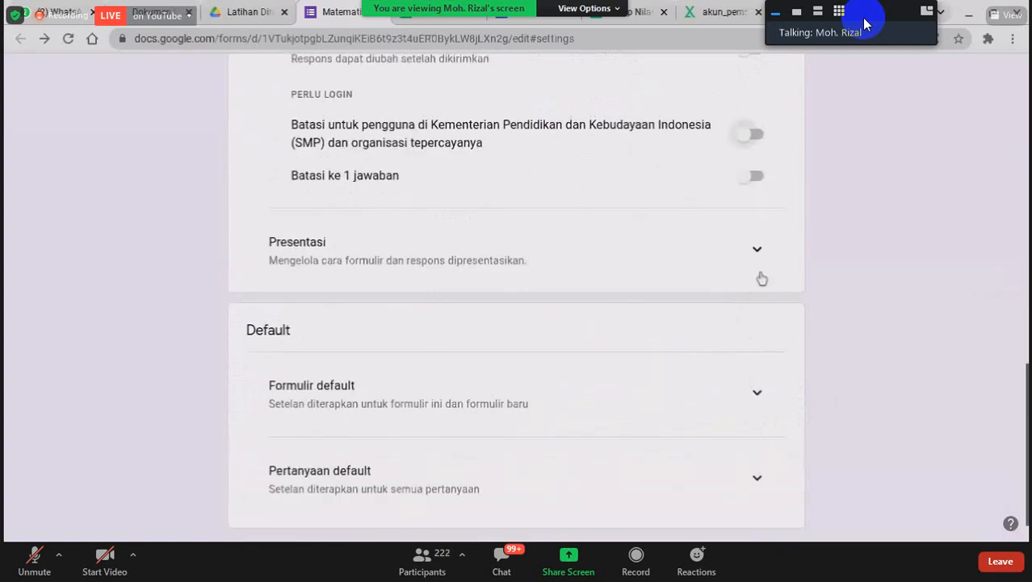
pyautogui.click(762, 279)
pyautogui.scroll(-3, 683, 369)
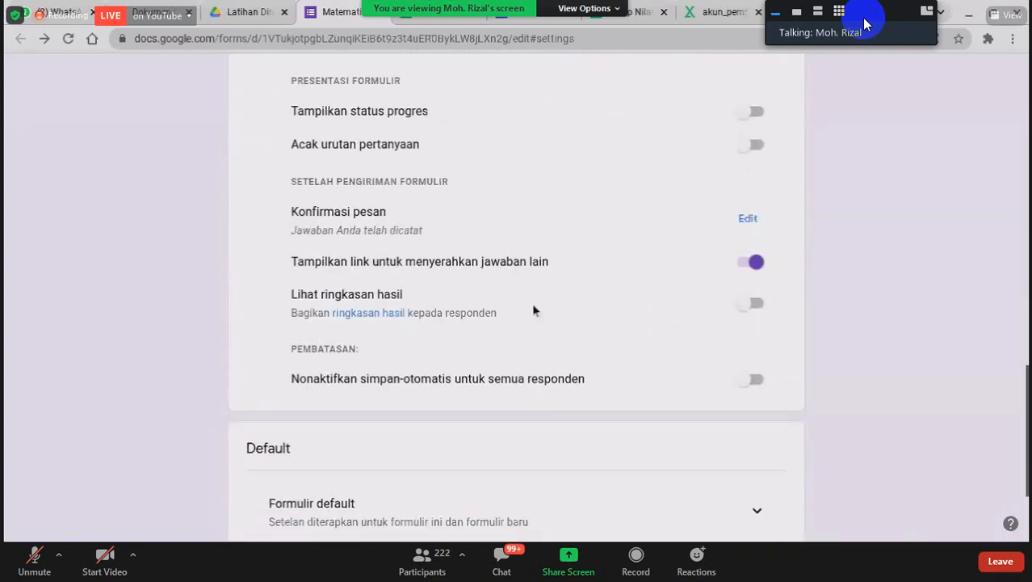
pyautogui.click(746, 219)
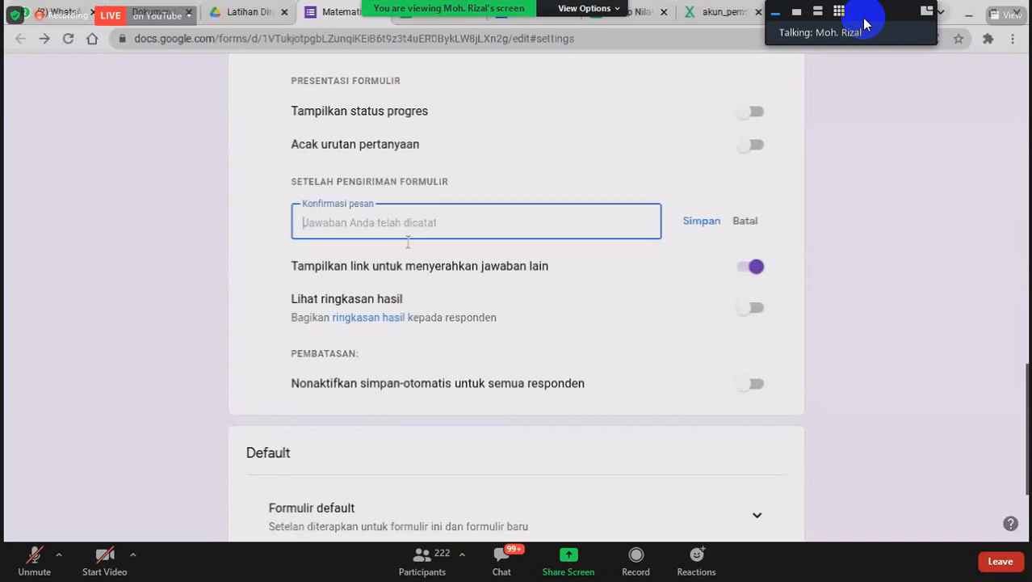
pyautogui.write('Terimakasi')
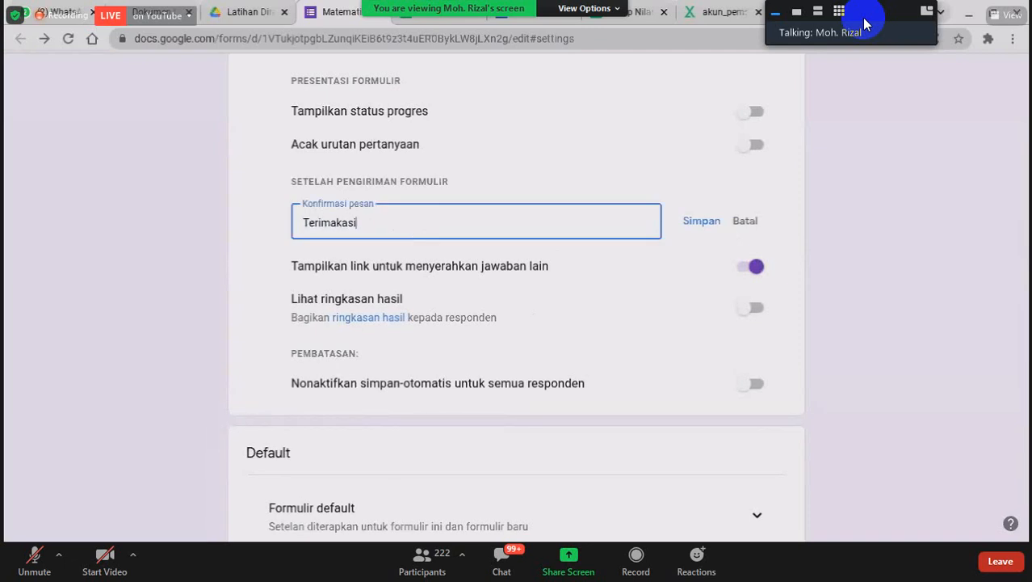
pyautogui.write('h sudah mengerjaka')
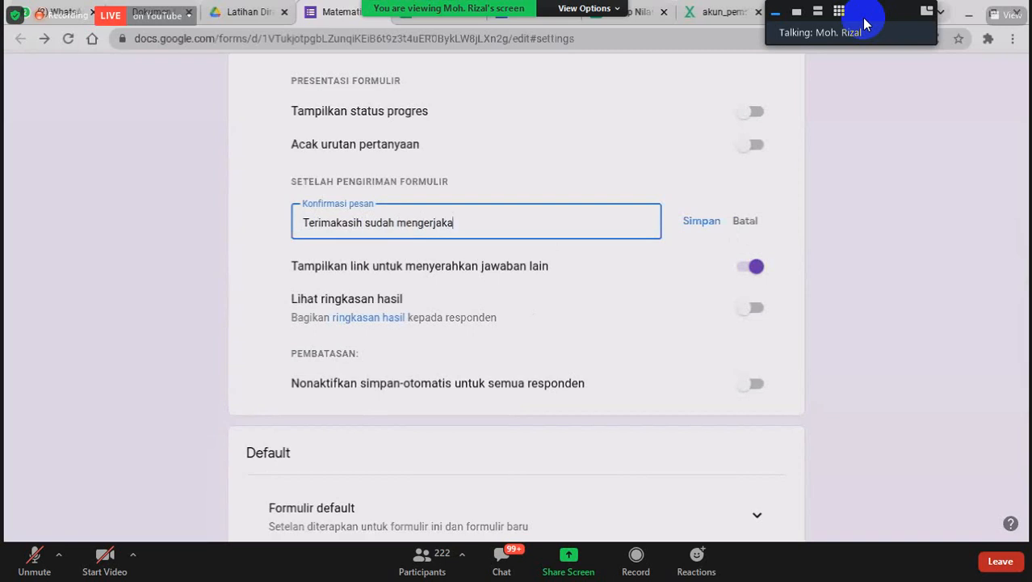
pyautogui.write('n jangan lip')
pyautogui.press('BackSpace')
pyautogui.press('BackSpace')
pyautogui.press('BackSpace')
pyautogui.press('BackSpace')
pyautogui.press('BackSpace')
pyautogui.press('BackSpace')
pyautogui.press('BackSpace')
pyautogui.press('BackSpace')
pyautogui.press('BackSpace')
pyautogui.press('BackSpace')
pyautogui.click(722, 230)
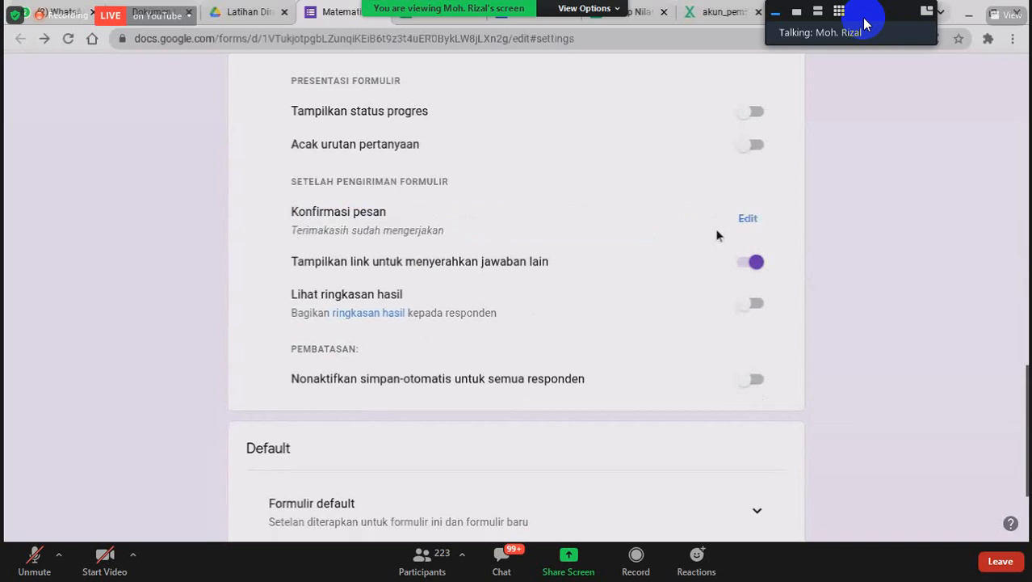
# Step: Review the form settings and open the respondent preview of the Matematika form
pyautogui.scroll(-2, 698, 438)
pyautogui.scroll(4, 702, 438)
pyautogui.scroll(2, 657, 463)
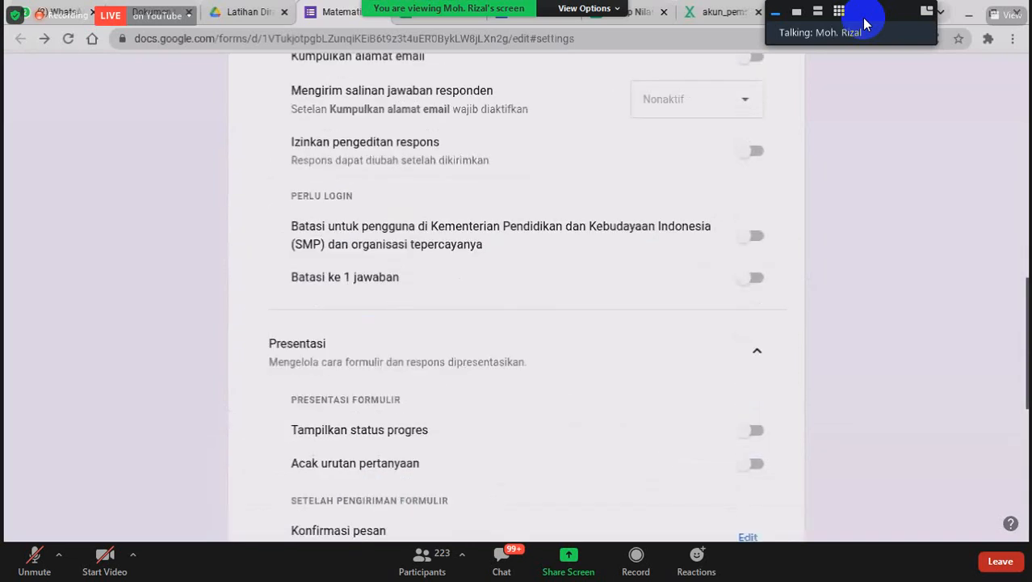
pyautogui.scroll(10, 691, 503)
pyautogui.scroll(-2, 707, 498)
pyautogui.scroll(2, 691, 503)
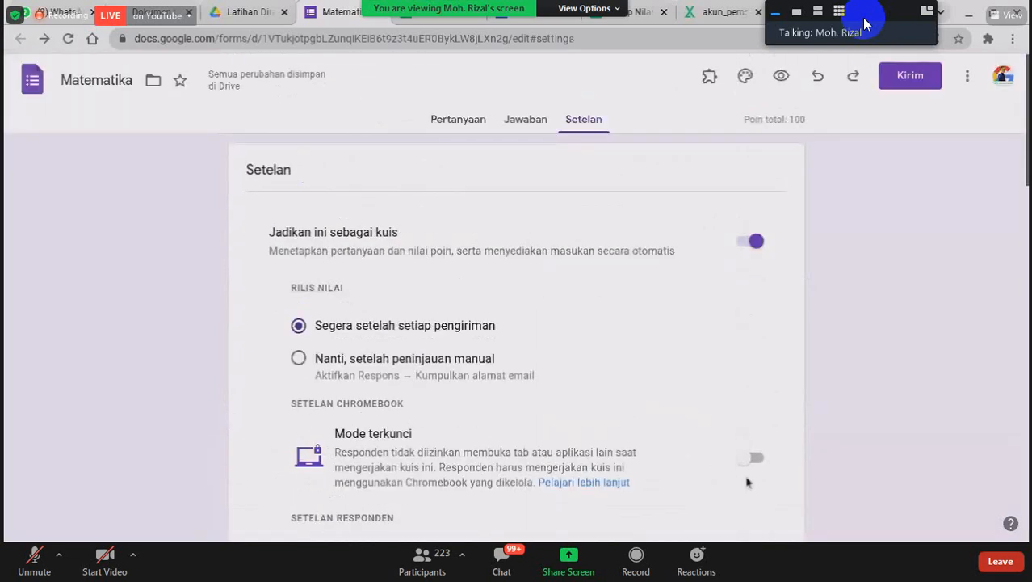
pyautogui.click(787, 92)
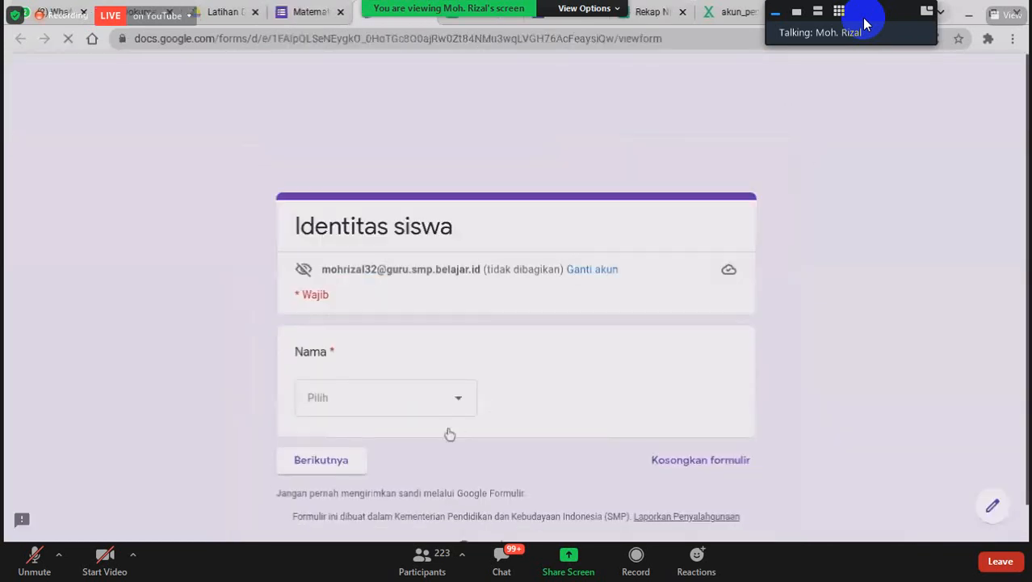
# Step: Choose a student's name for Nama in the preview and continue to the TOKEN section's answer field
pyautogui.scroll(-1, 426, 396)
pyautogui.click(416, 365)
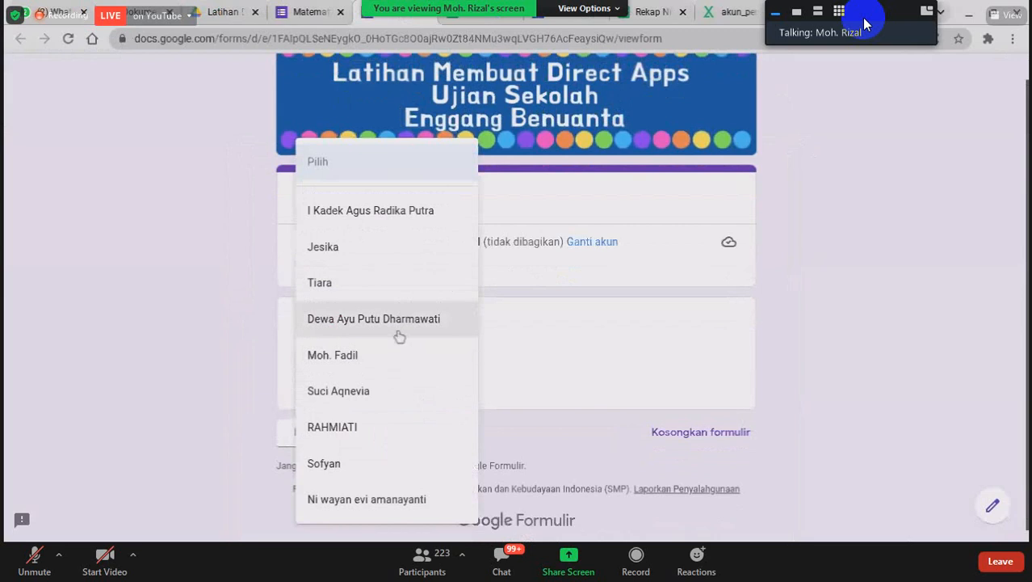
pyautogui.click(406, 373)
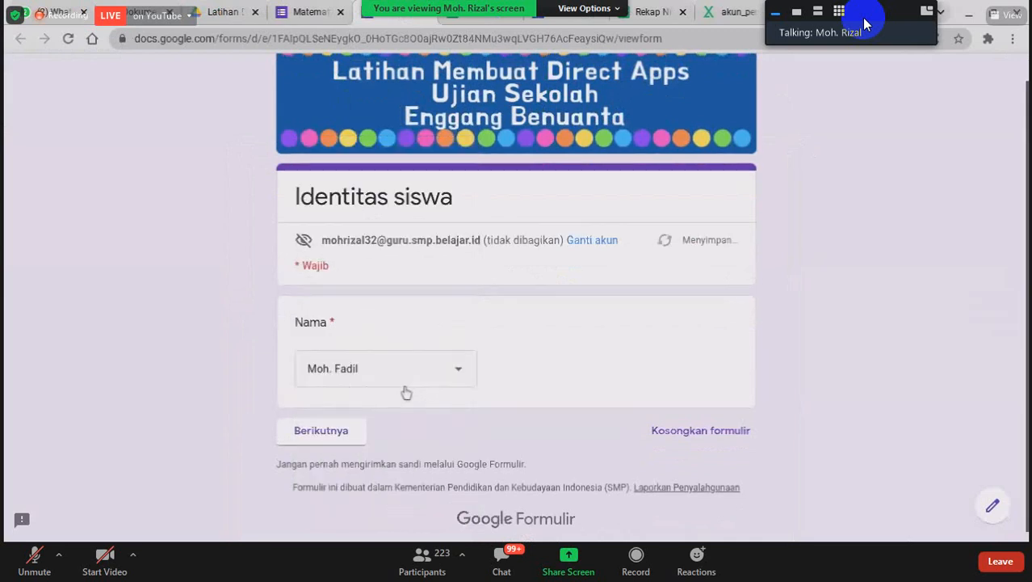
pyautogui.click(321, 421)
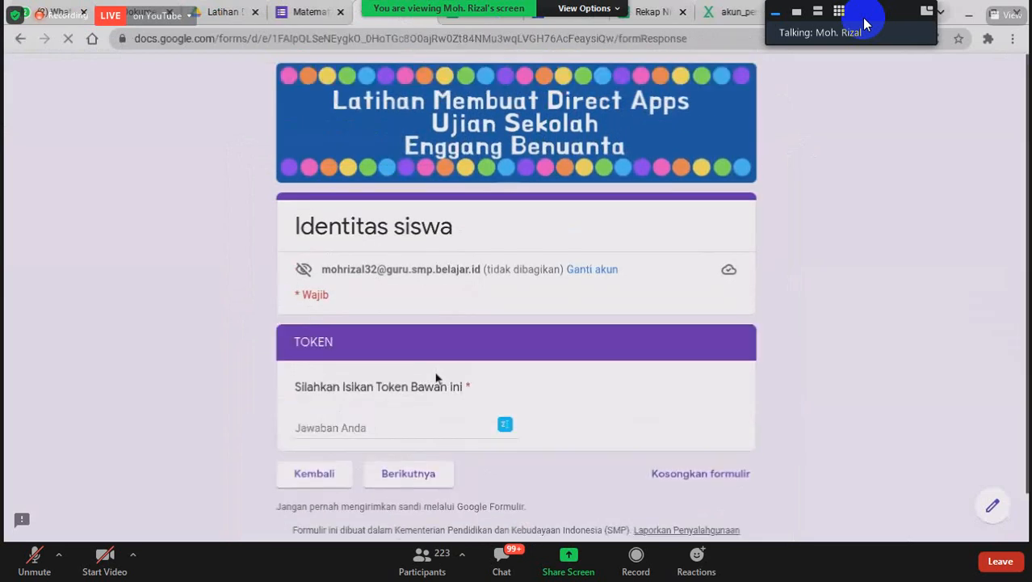
pyautogui.scroll(-1, 437, 377)
pyautogui.click(365, 388)
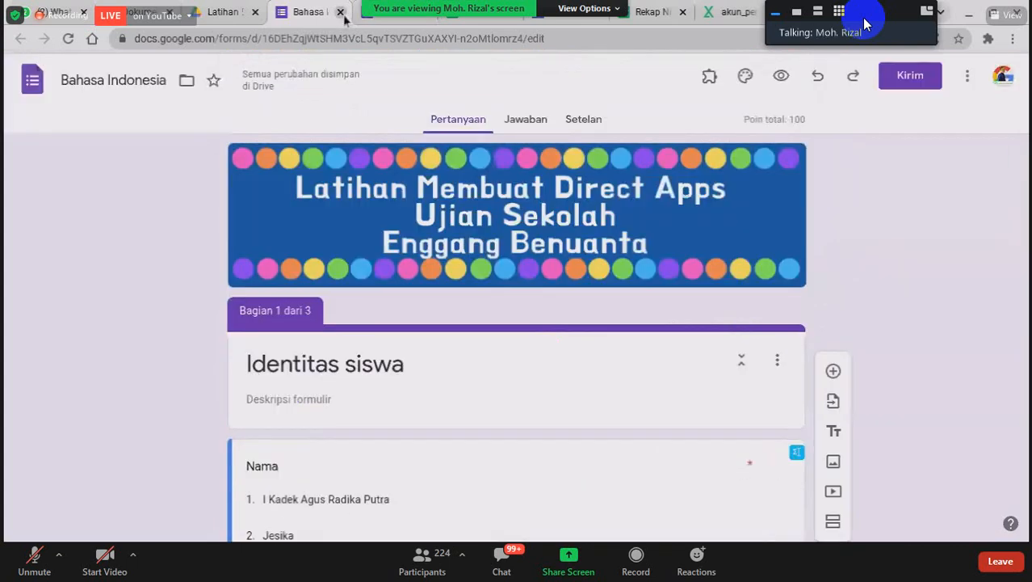
# Step: Close the Bahasa Indonesia form and show the responses of the Matematika form
pyautogui.click(340, 12)
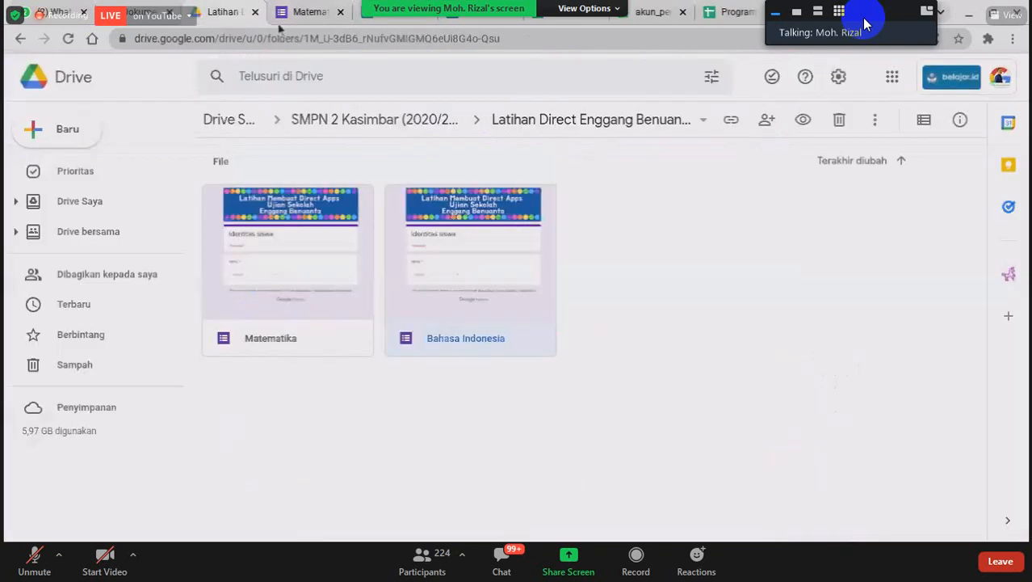
pyautogui.click(540, 420)
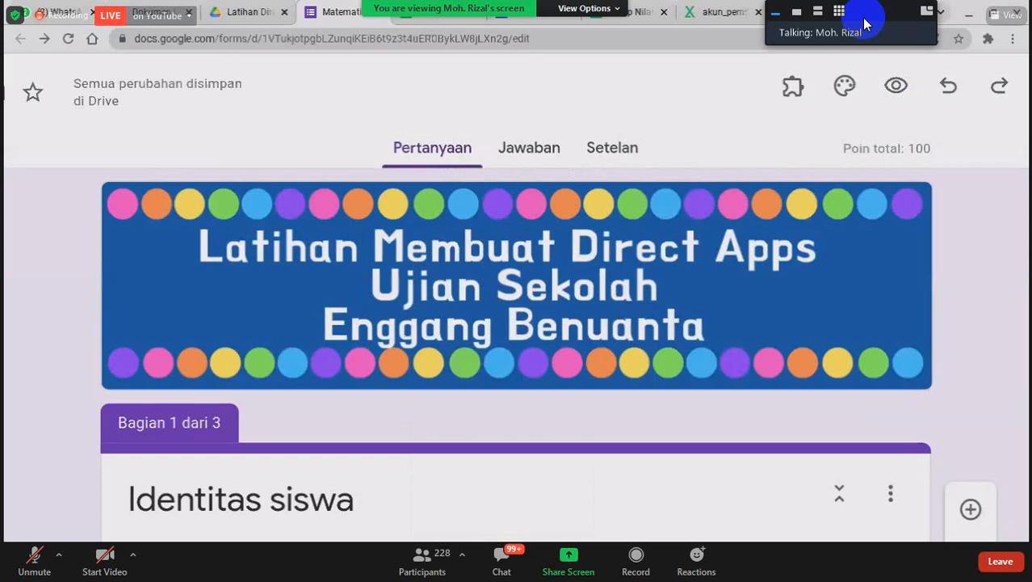
pyautogui.click(545, 164)
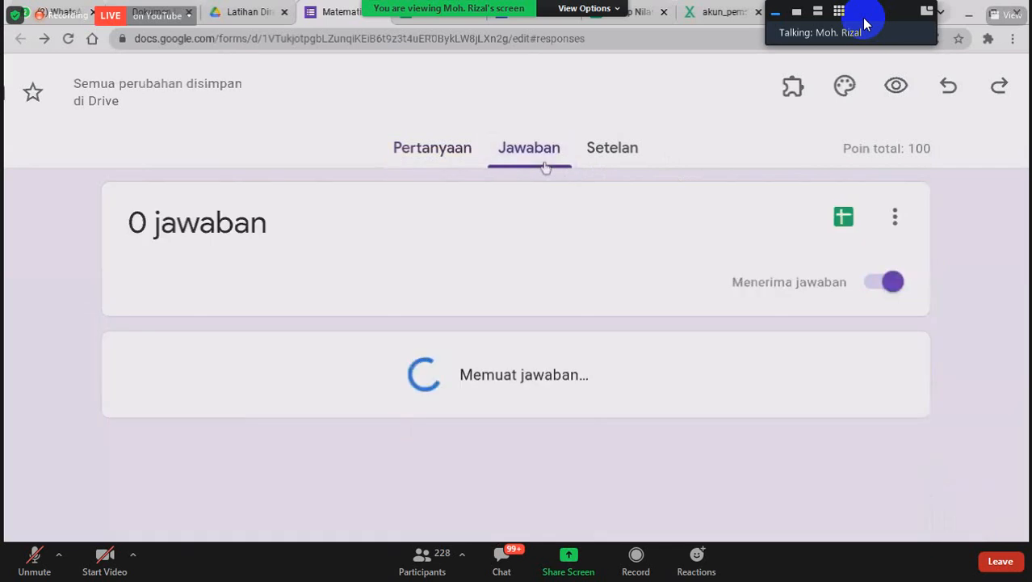
pyautogui.scroll(-1, 676, 203)
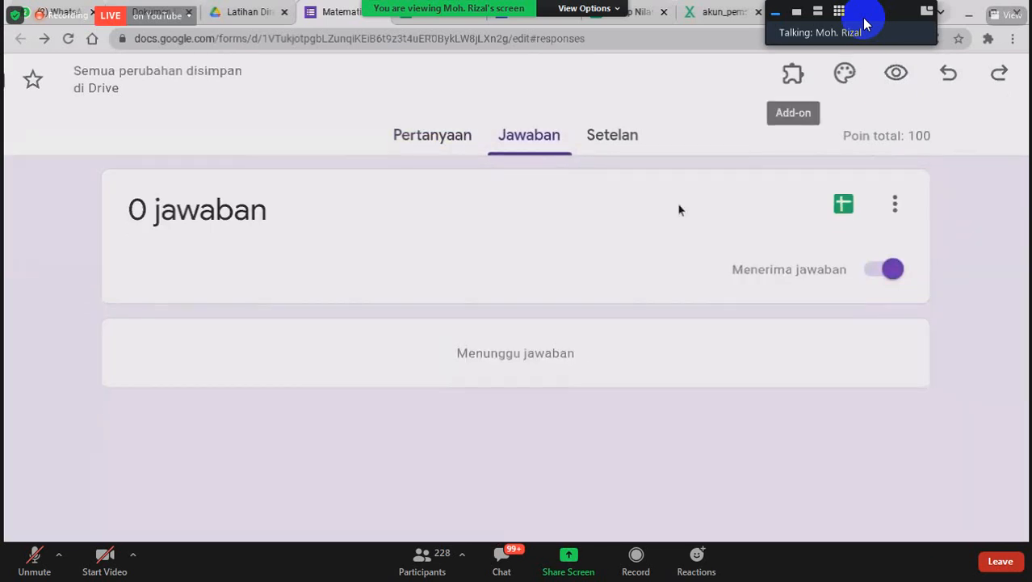
pyautogui.scroll(1, 751, 238)
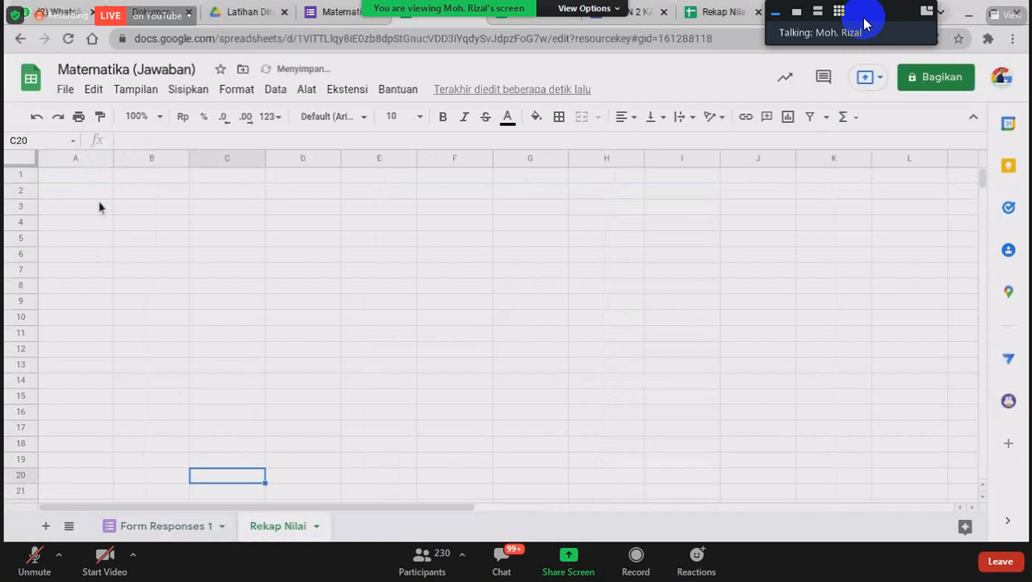
# Step: Select cell A1 of the Rekap Nilai sheet and select the student names under full_name in the student accounts CSV
pyautogui.hotkey('ctrl', 'Home')
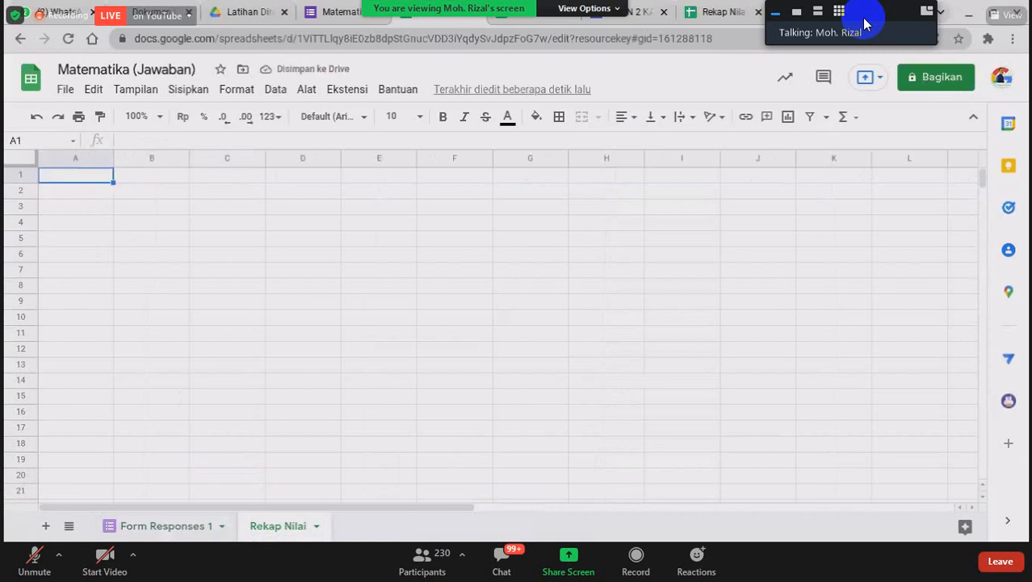
pyautogui.click(810, 12)
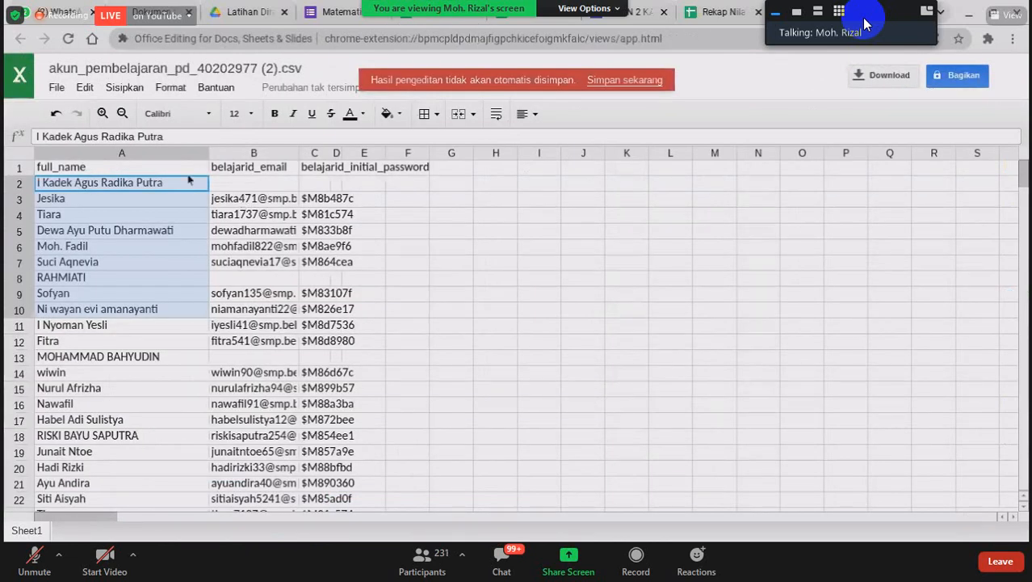
pyautogui.moveTo(157, 186); pyautogui.dragTo(137, 327)
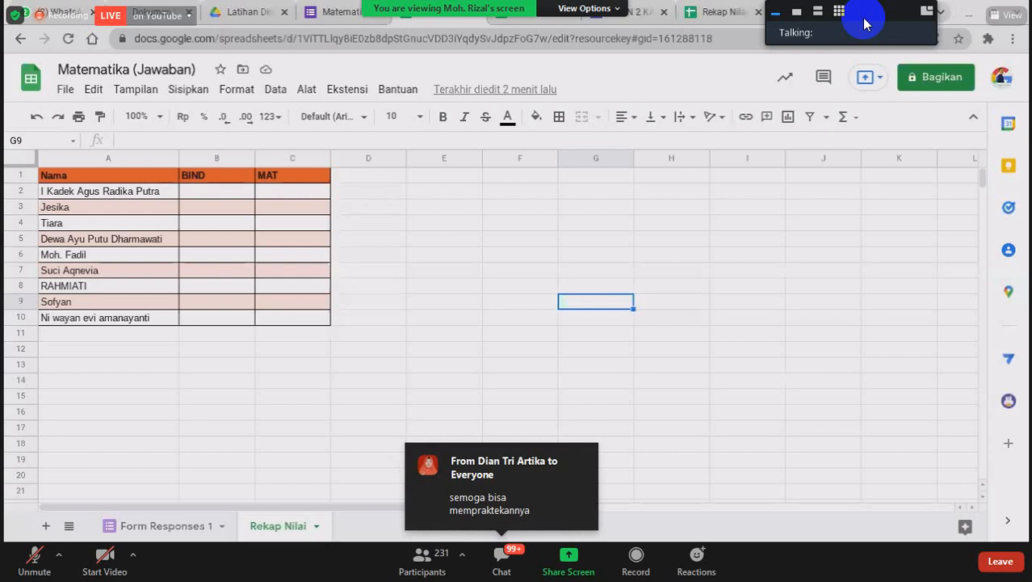
# Step: Examine the Nama, BIND and MAT table in Rekap Nilai and return to the Matematika form's responses
pyautogui.click(201, 302)
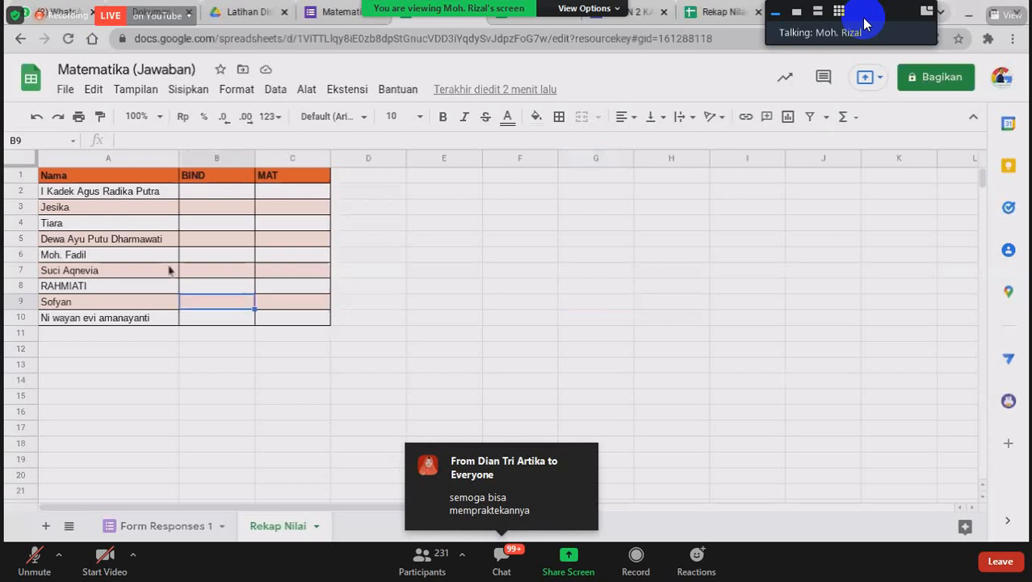
pyautogui.moveTo(107, 176); pyautogui.dragTo(283, 318)
pyautogui.click(277, 334)
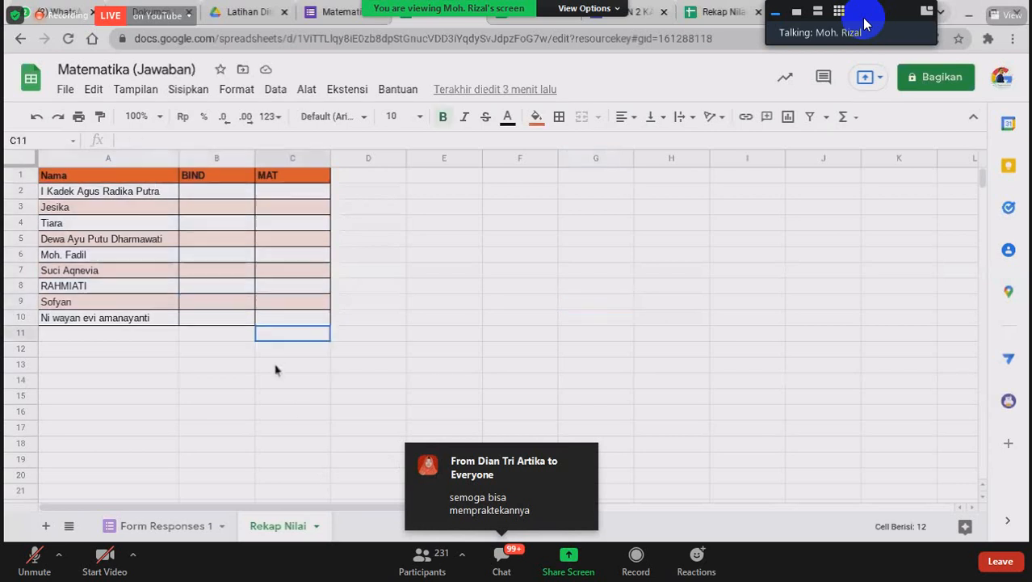
pyautogui.moveTo(78, 174); pyautogui.dragTo(285, 320)
pyautogui.click(288, 348)
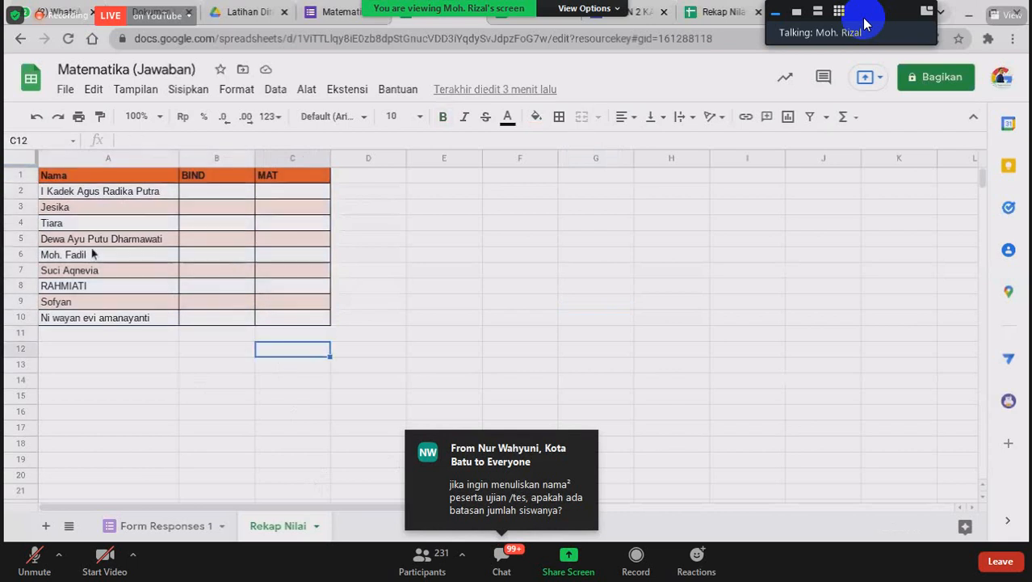
pyautogui.moveTo(78, 194); pyautogui.dragTo(103, 285)
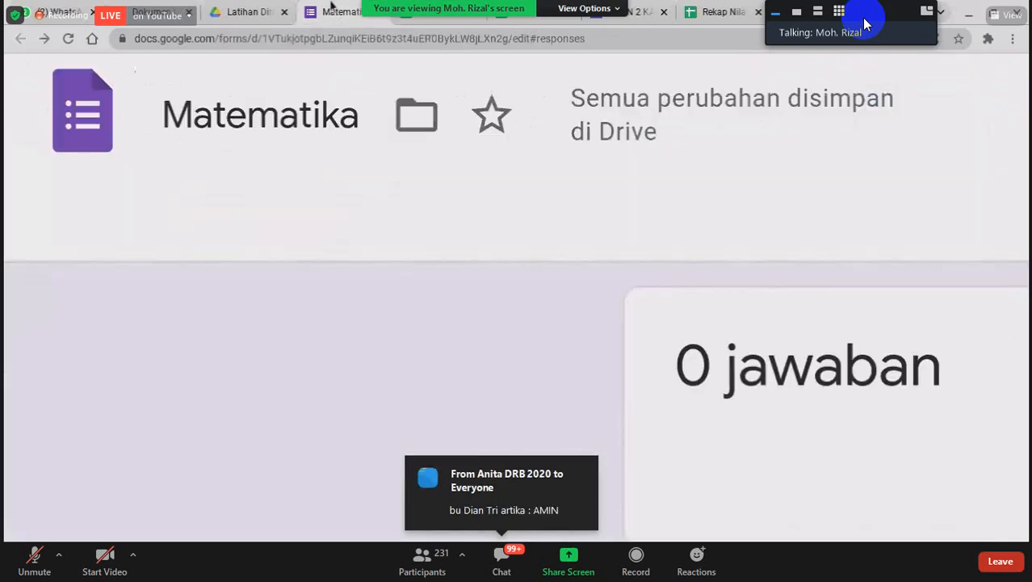
pyautogui.click(299, 6)
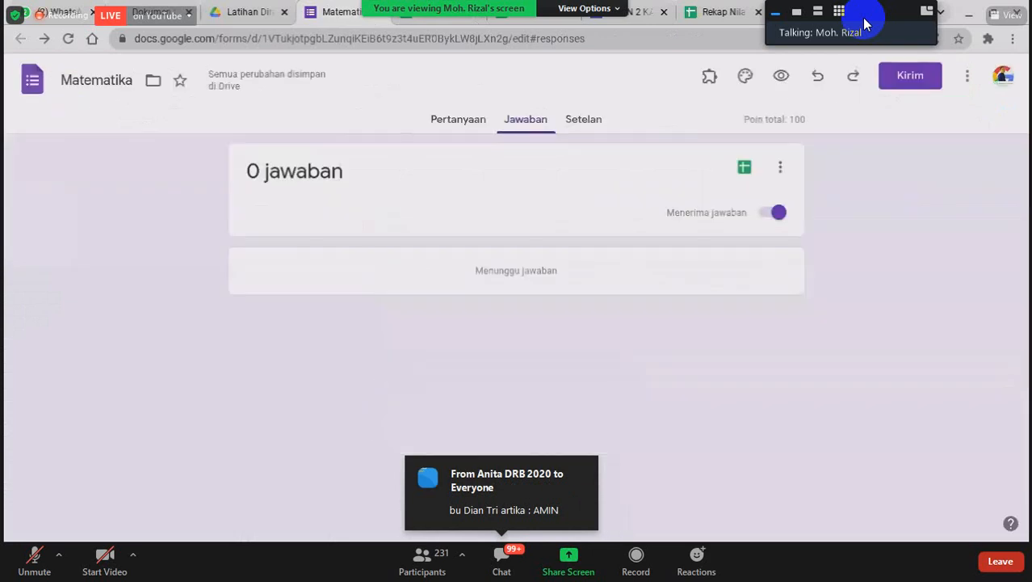
# Step: Examine the student name options of the Nama question in the Matematika form's Identitas siswa section
pyautogui.click(428, 130)
pyautogui.scroll(-3, 415, 328)
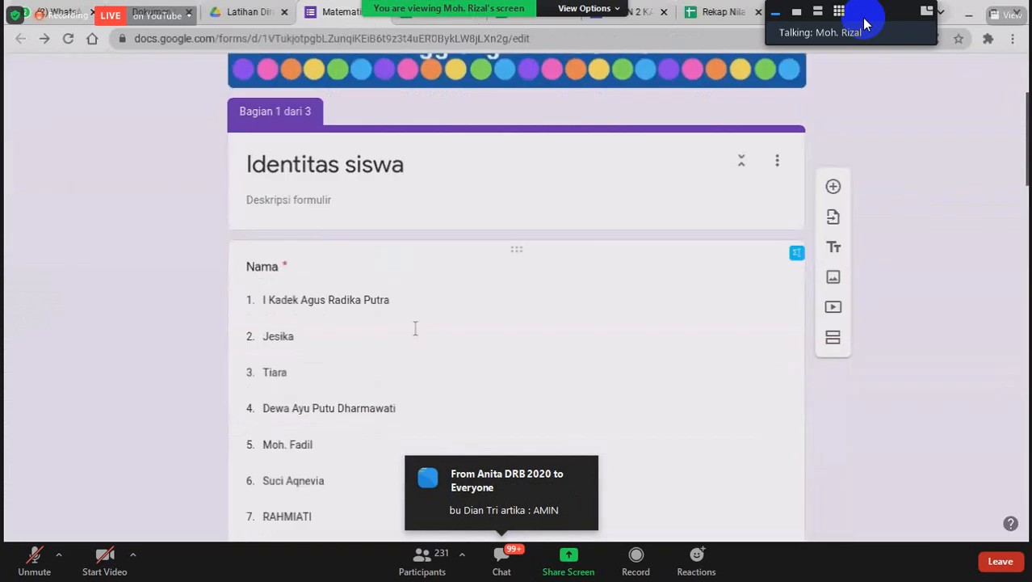
pyautogui.scroll(-3, 415, 328)
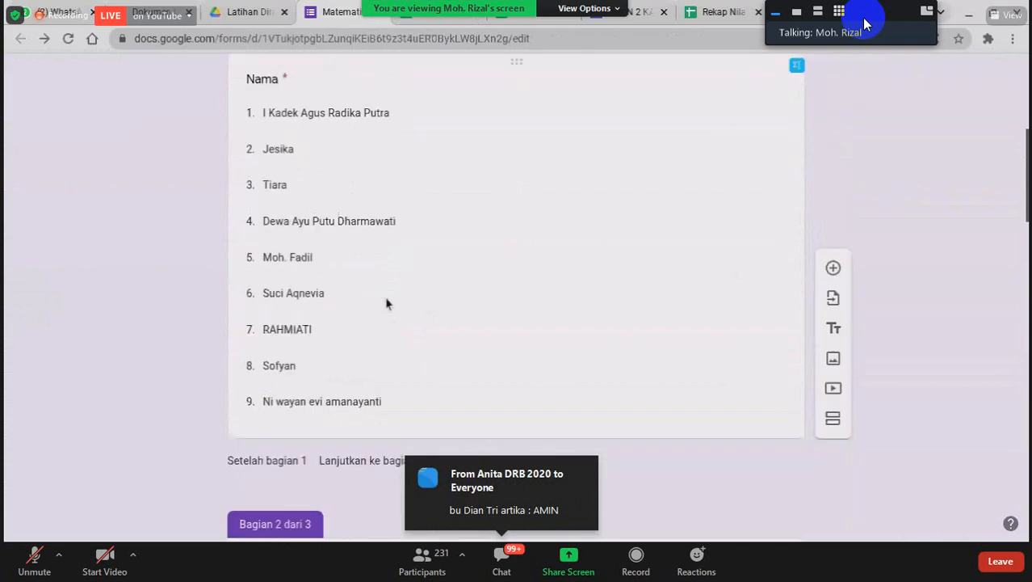
pyautogui.click(399, 293)
pyautogui.scroll(1, 449, 286)
pyautogui.scroll(-1, 514, 337)
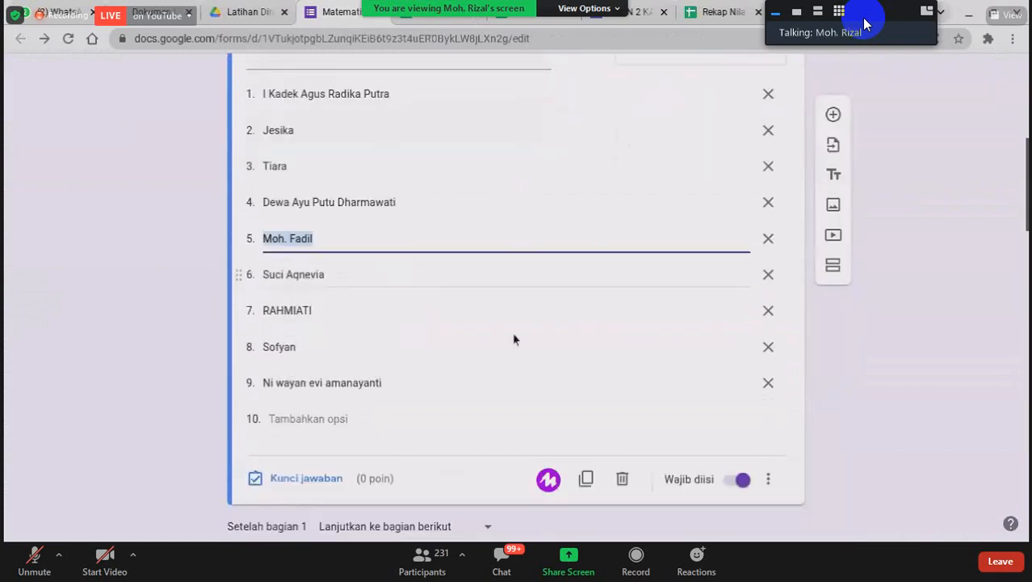
pyautogui.scroll(-2, 514, 339)
pyautogui.scroll(7, 714, 335)
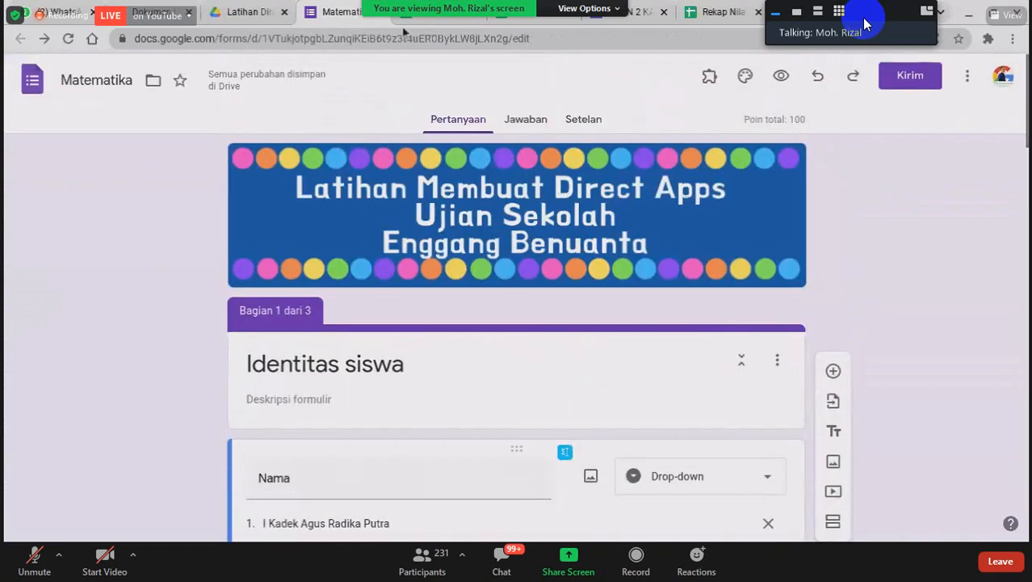
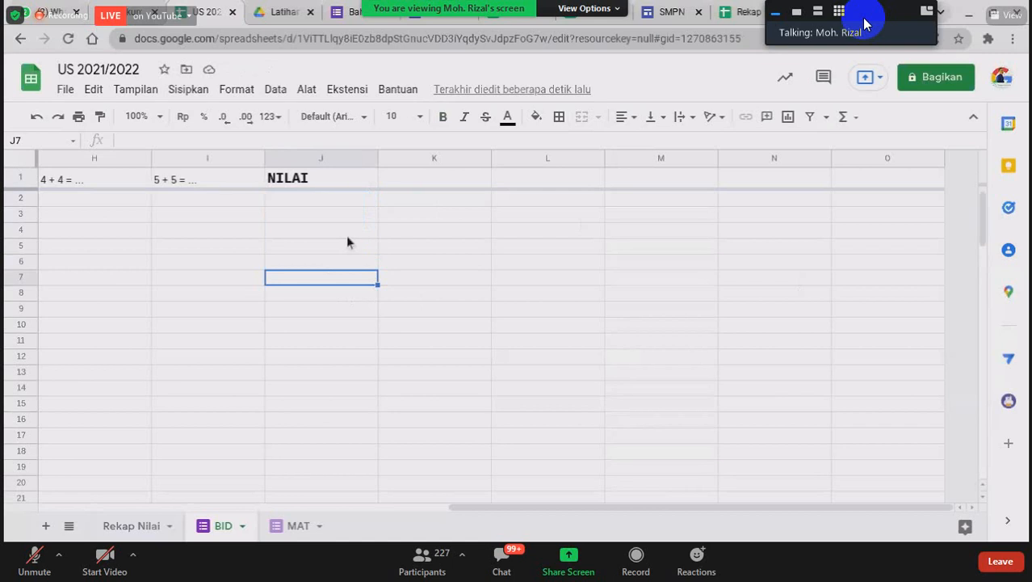
# Step: Copy the NILAI array formula from cell J1 of the BID sheet into cell J1 of the MAT sheet
pyautogui.click(333, 202)
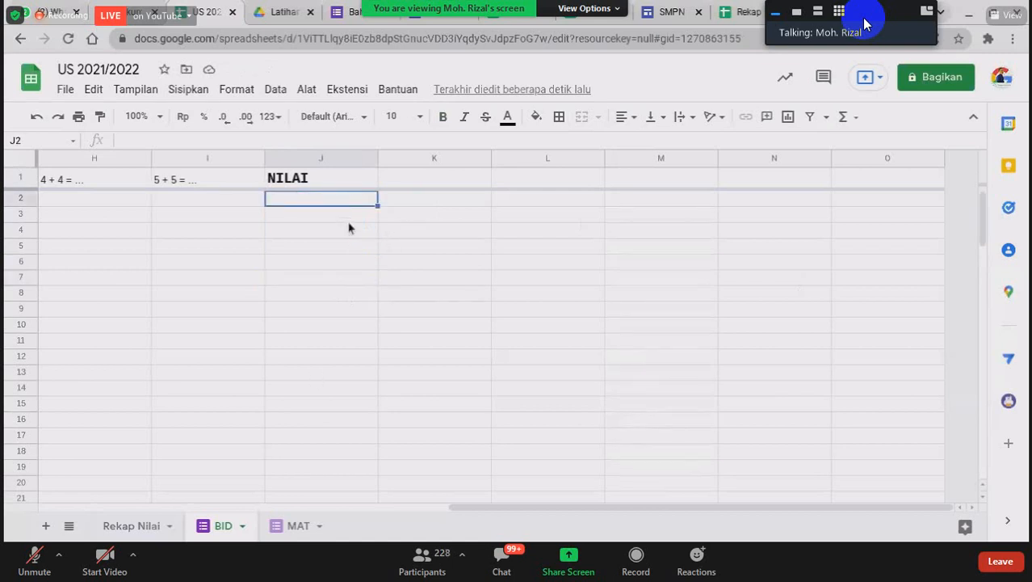
pyautogui.press('Up')
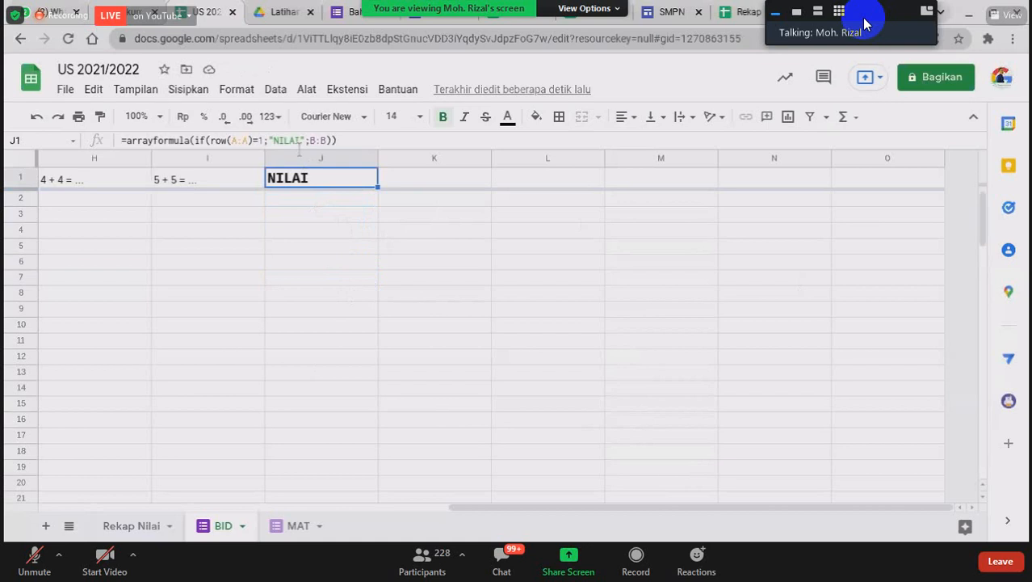
pyautogui.click(299, 143)
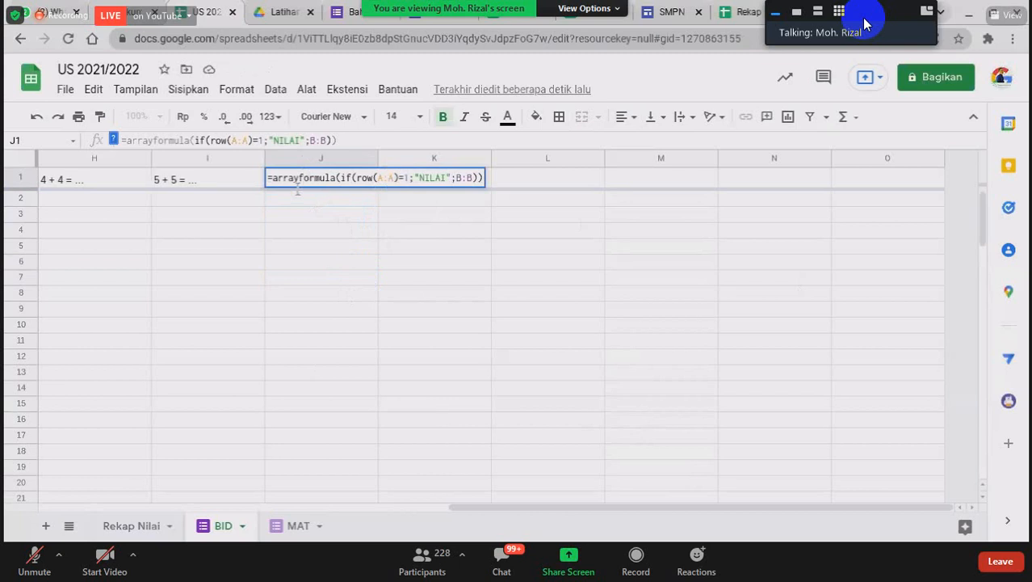
pyautogui.tripleClick(299, 141)
pyautogui.hotkey('ctrl', 'c')
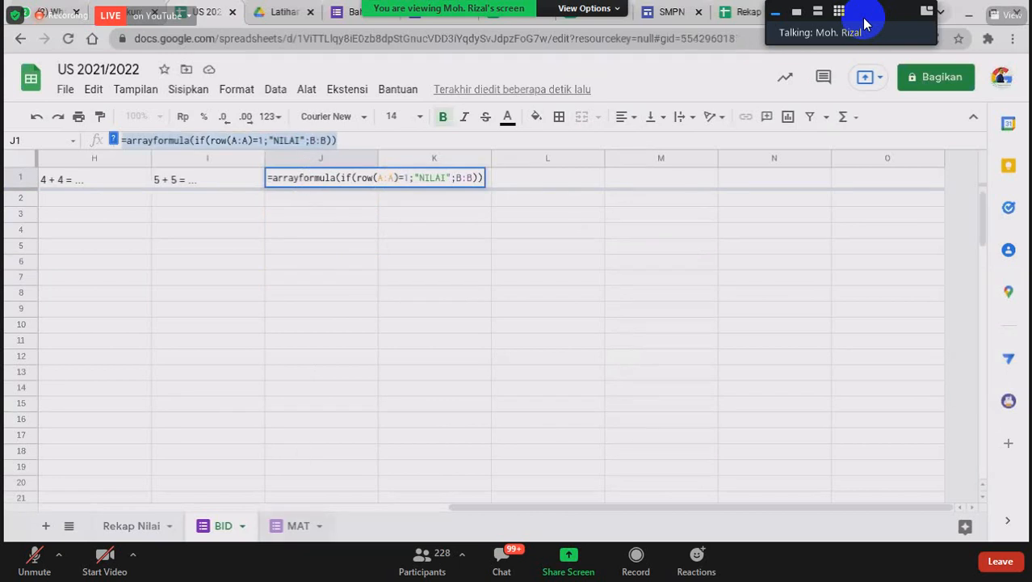
pyautogui.click(298, 526)
pyautogui.hscroll(8, 270, 271)
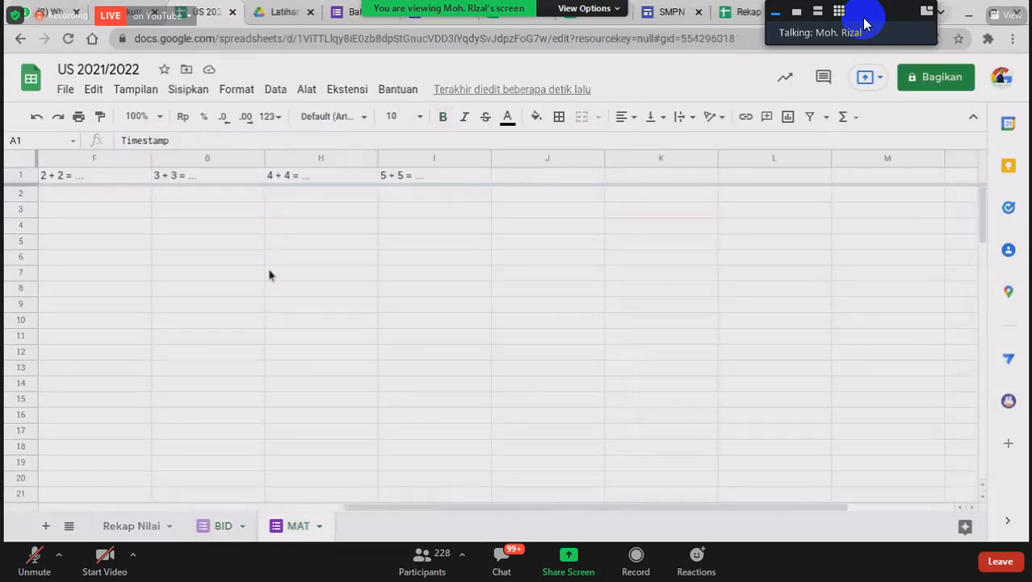
pyautogui.click(293, 180)
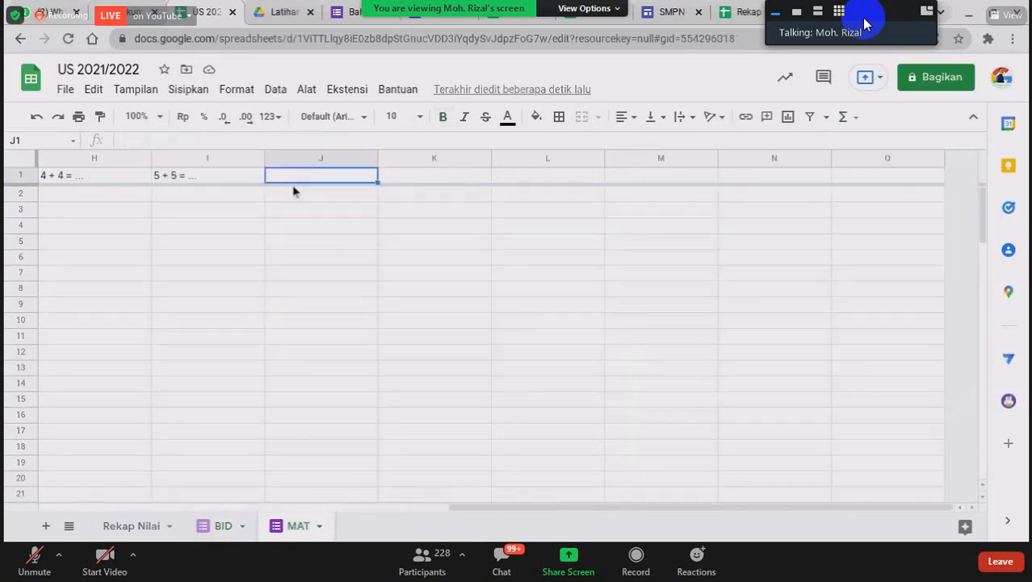
pyautogui.hotkey('ctrl', 'v')
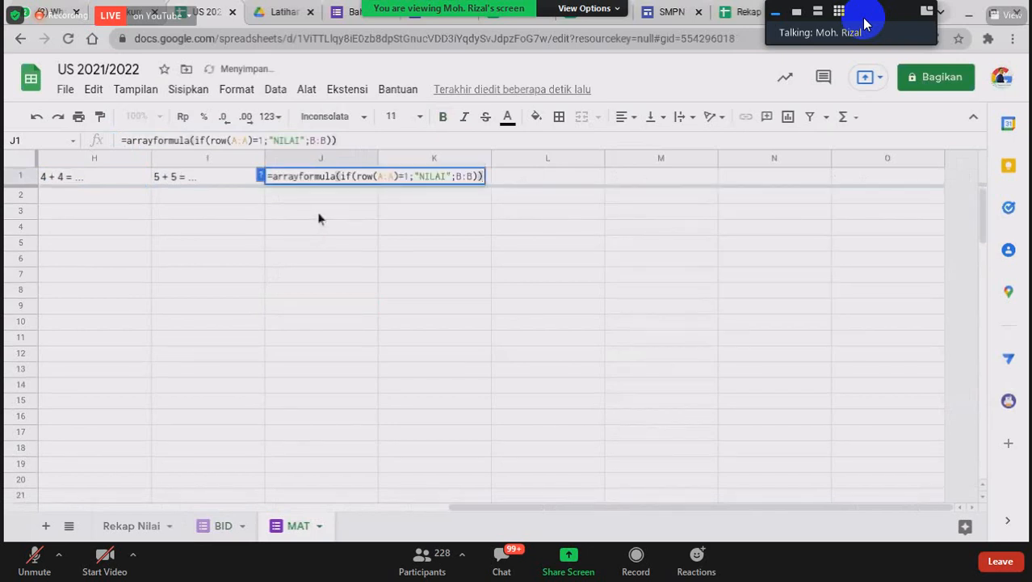
pyautogui.press('Return')
# Step: Compare the NILAI header formula in cell J1 of the BID and MAT sheets
pyautogui.click(223, 526)
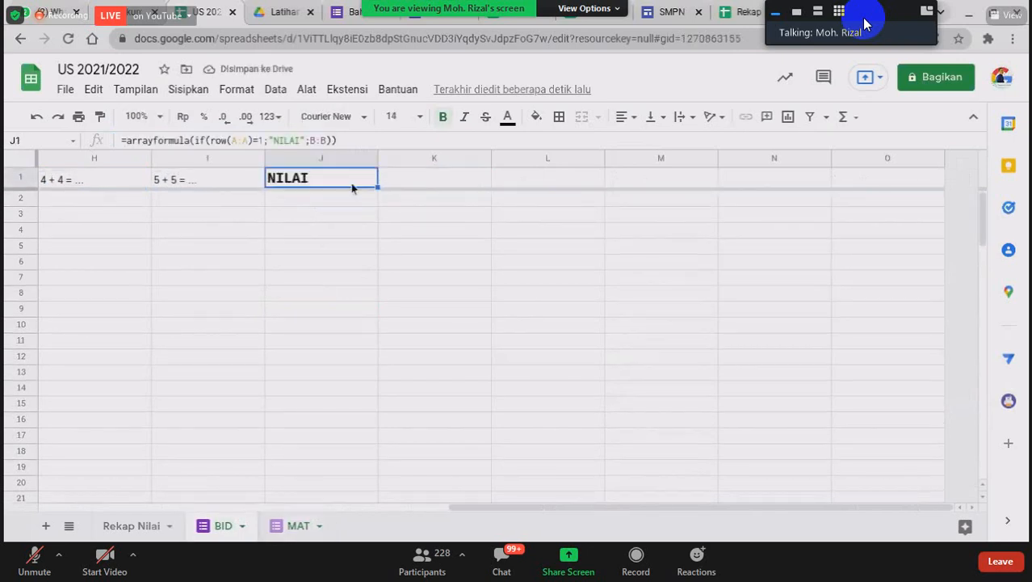
pyautogui.click(298, 525)
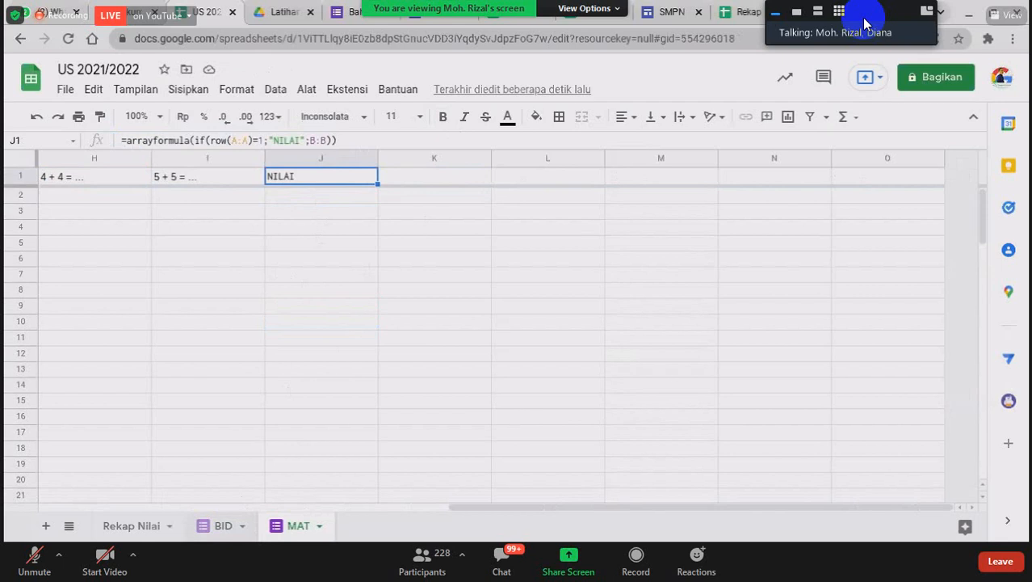
pyautogui.click(222, 526)
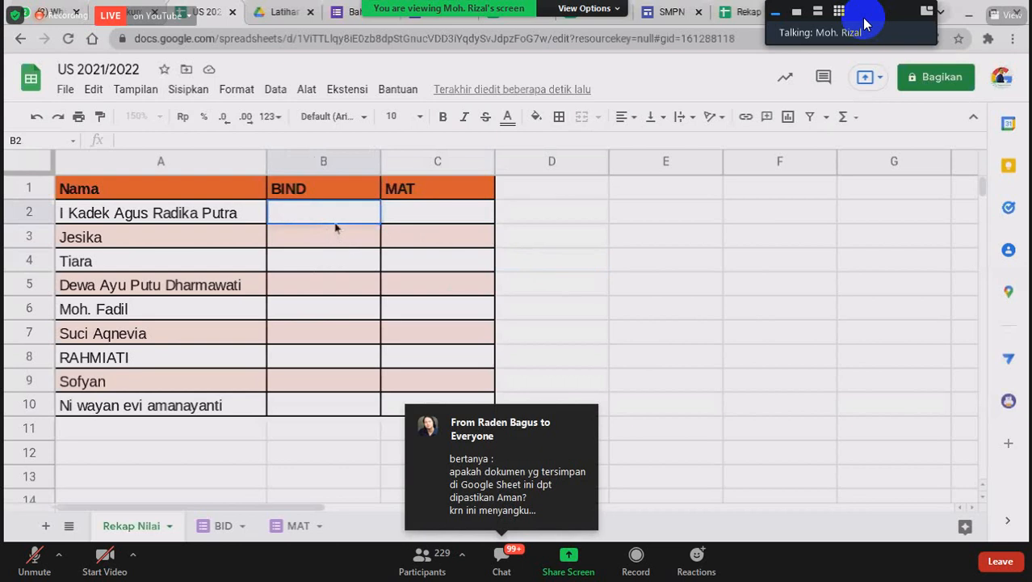
# Step: Enter =IFERROR(VLOOKUP($A2;BIND!E:AV;44;0);"-") in cell B2 of Rekap Nilai and point out its $A2 lookup reference
pyautogui.write('=IFERROR(VLOOKUP($A2;BIND!E:AV;44;0);"-")')
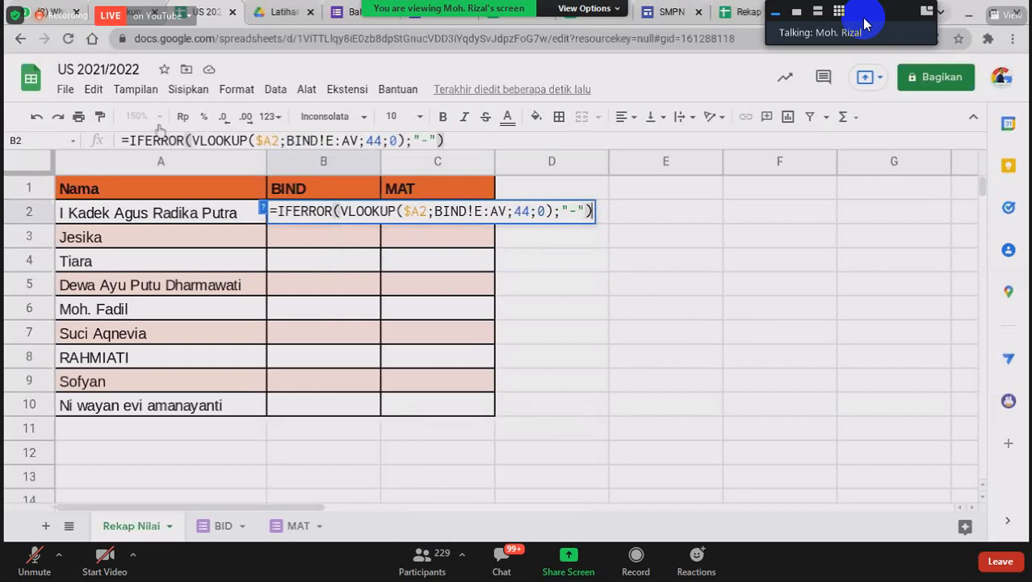
pyautogui.click(449, 217)
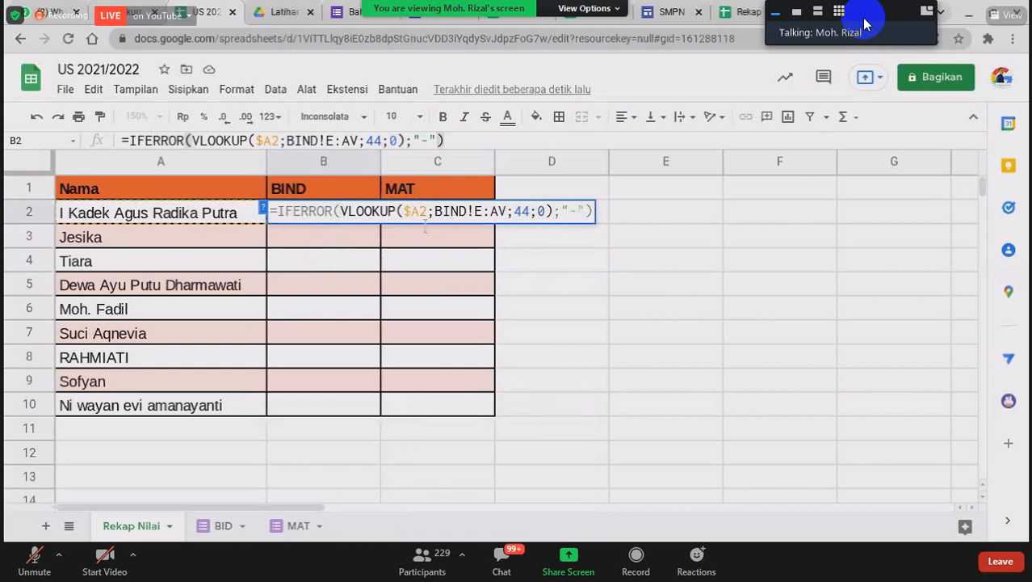
pyautogui.click(420, 218)
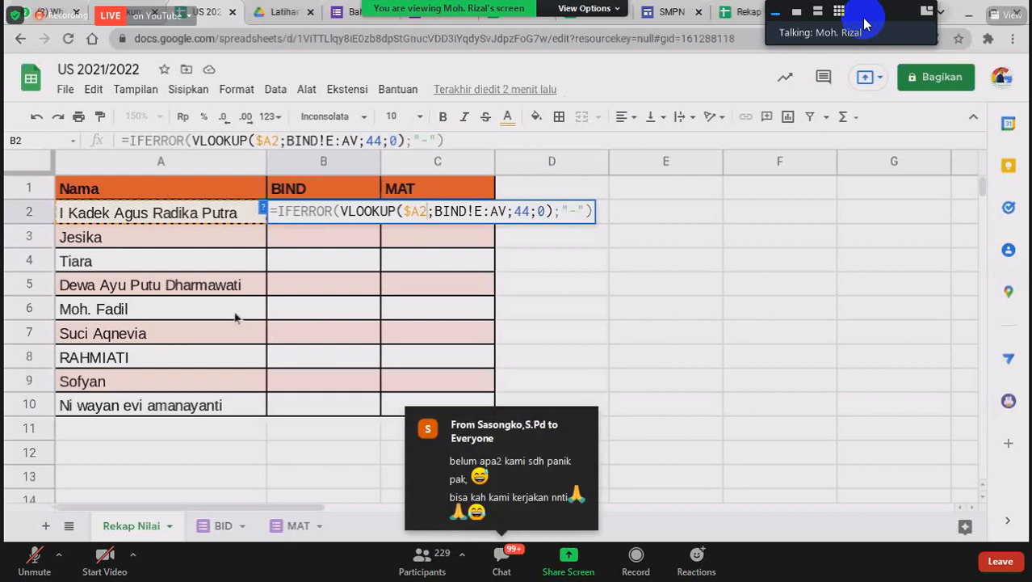
pyautogui.moveTo(400, 220); pyautogui.dragTo(423, 227)
pyautogui.click(423, 226)
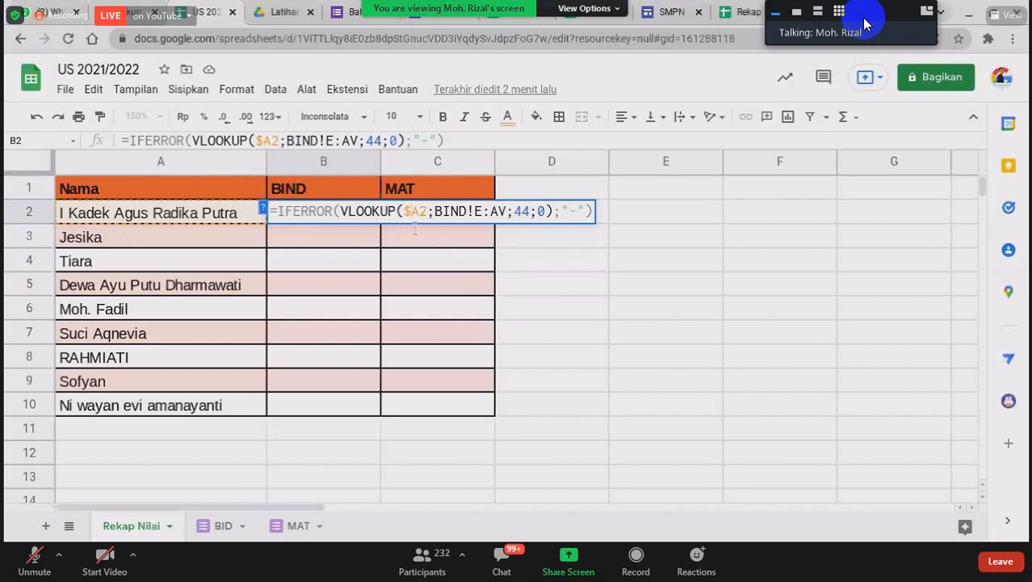
# Step: Change the sheet name in the B2 lookup formula to BID and commit the formula
pyautogui.moveTo(434, 229); pyautogui.dragTo(465, 230)
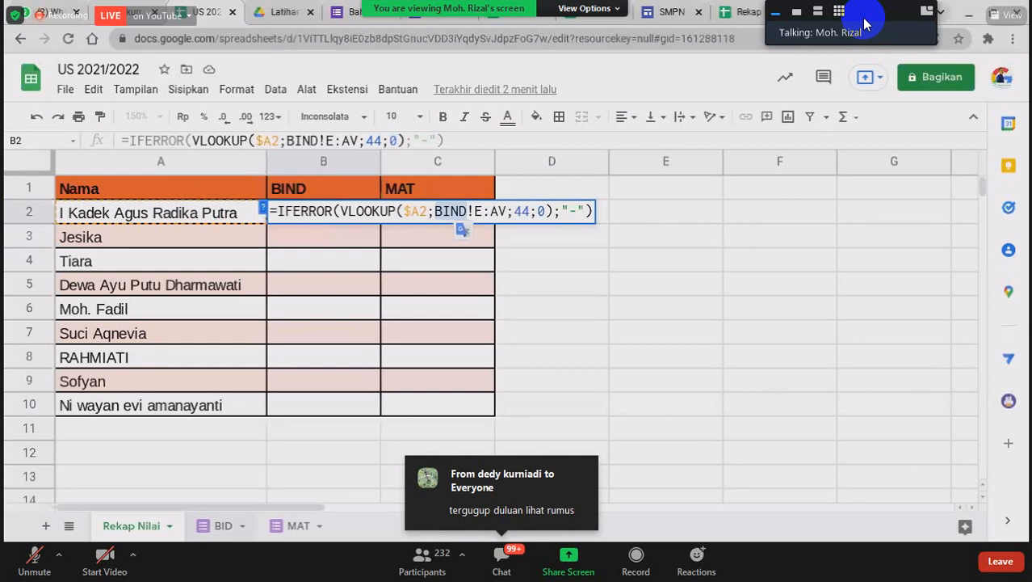
pyautogui.write('BID')
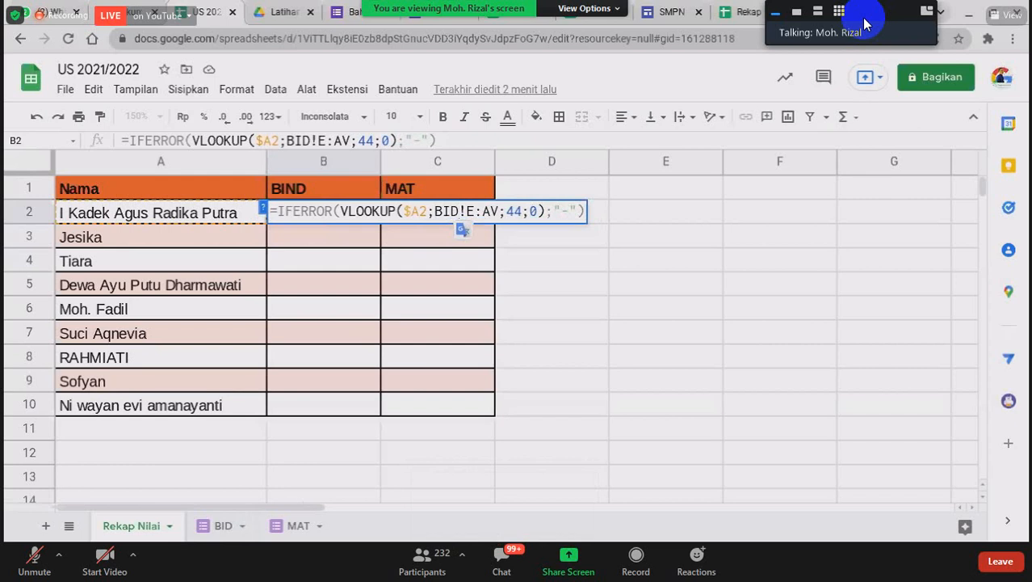
pyautogui.press('Return')
pyautogui.press('Up')
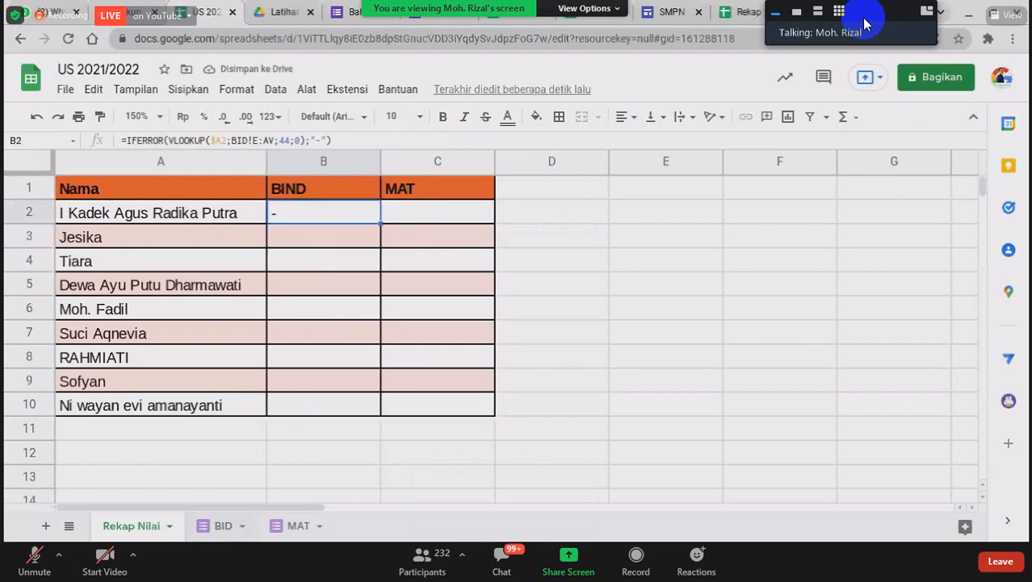
# Step: Highlight the E:AV range in the B2 lookup formula and show the first columns of the BID sheet
pyautogui.doubleClick(320, 221)
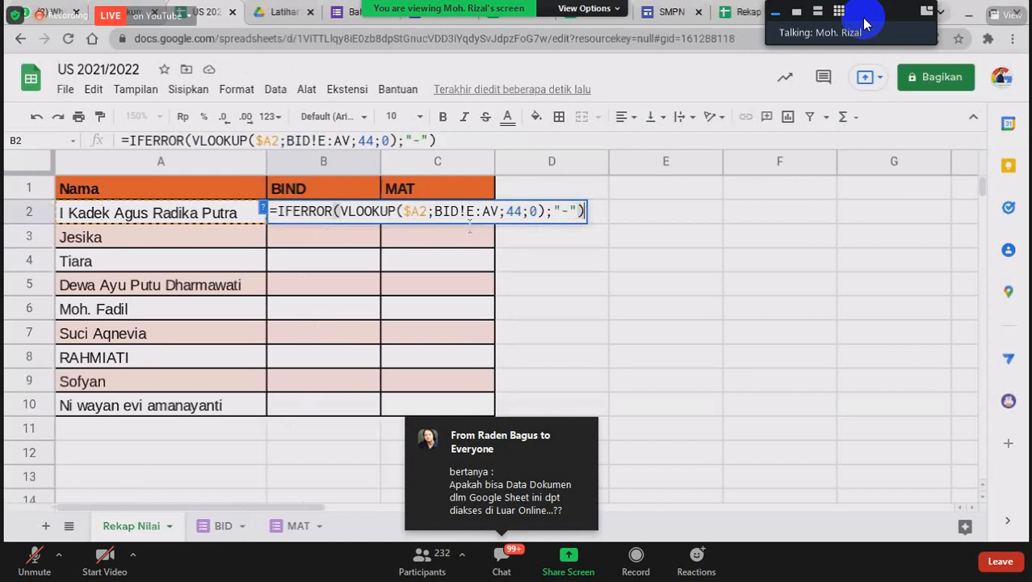
pyautogui.moveTo(467, 226); pyautogui.dragTo(496, 227)
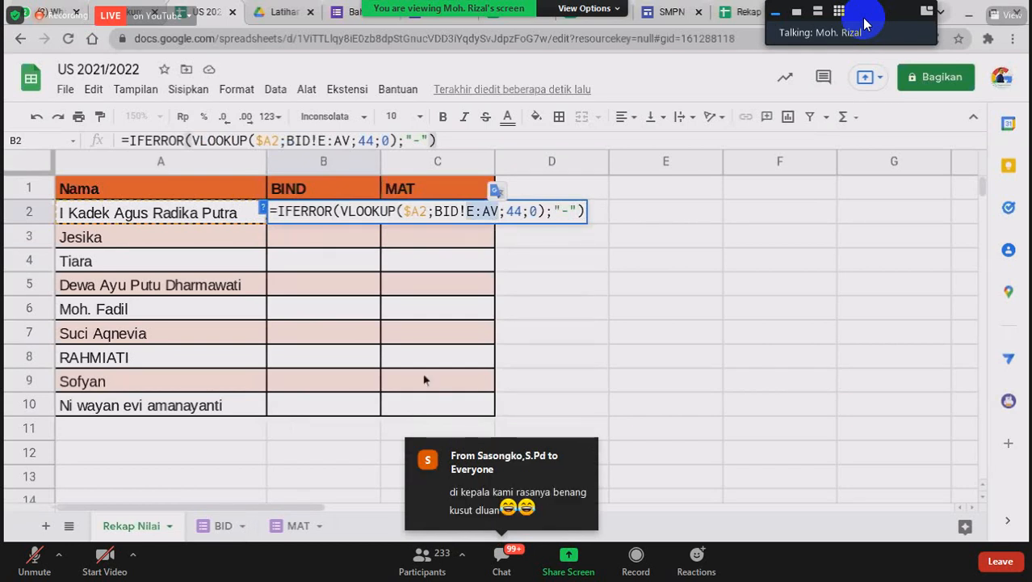
pyautogui.click(223, 525)
pyautogui.hscroll(-7, 248, 295)
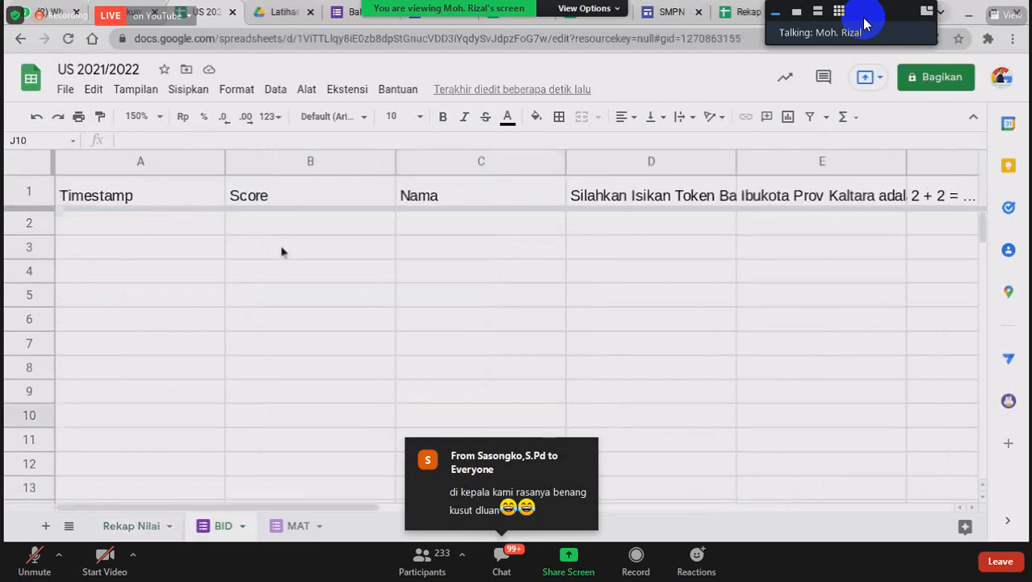
# Step: Examine row 2 of the BID sheet from the Nama column C through the NILAI column J
pyautogui.click(444, 232)
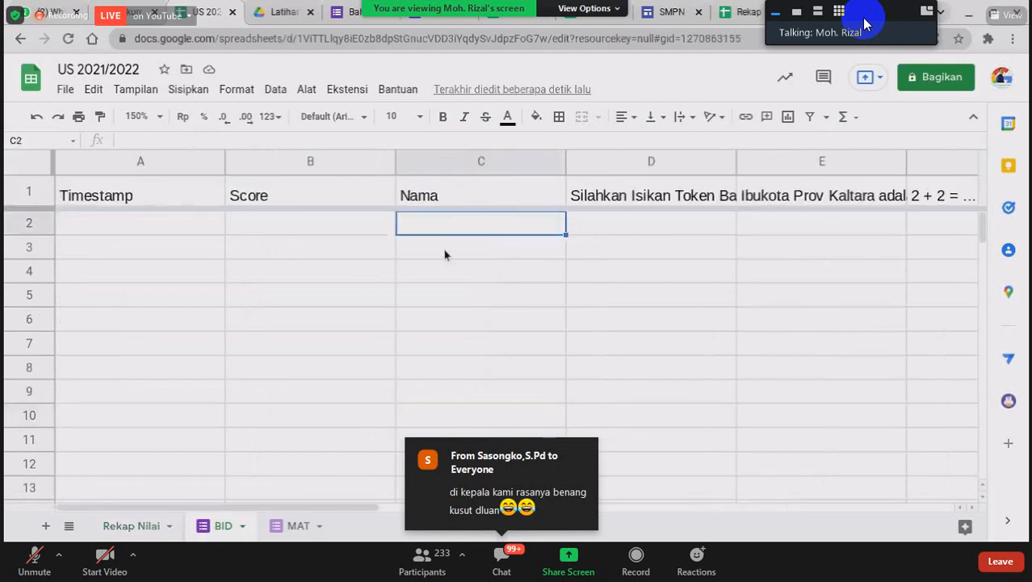
pyautogui.hscroll(2, 432, 256)
pyautogui.hscroll(-2, 341, 255)
pyautogui.moveTo(425, 234); pyautogui.dragTo(687, 244)
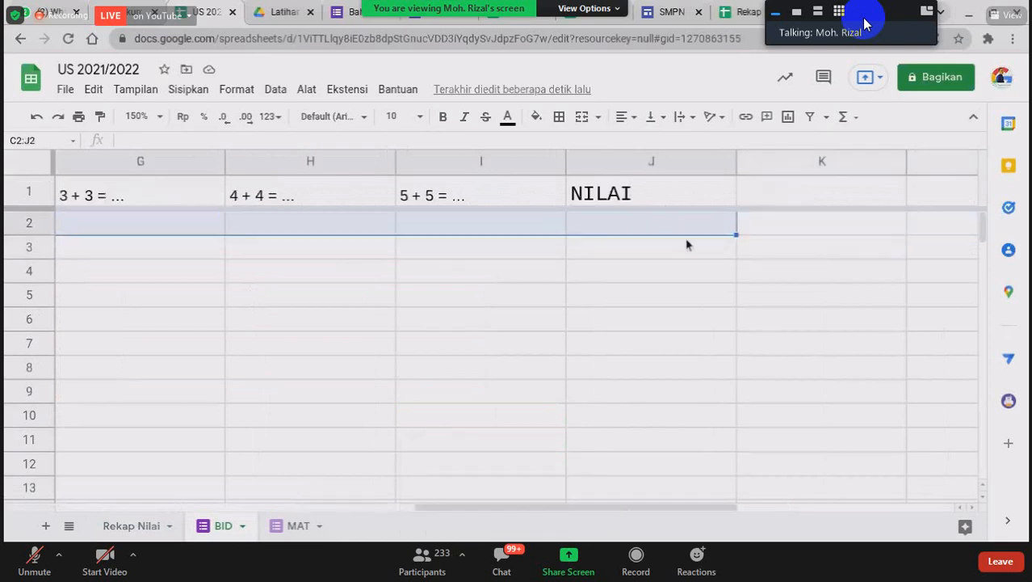
pyautogui.hscroll(-6, 647, 254)
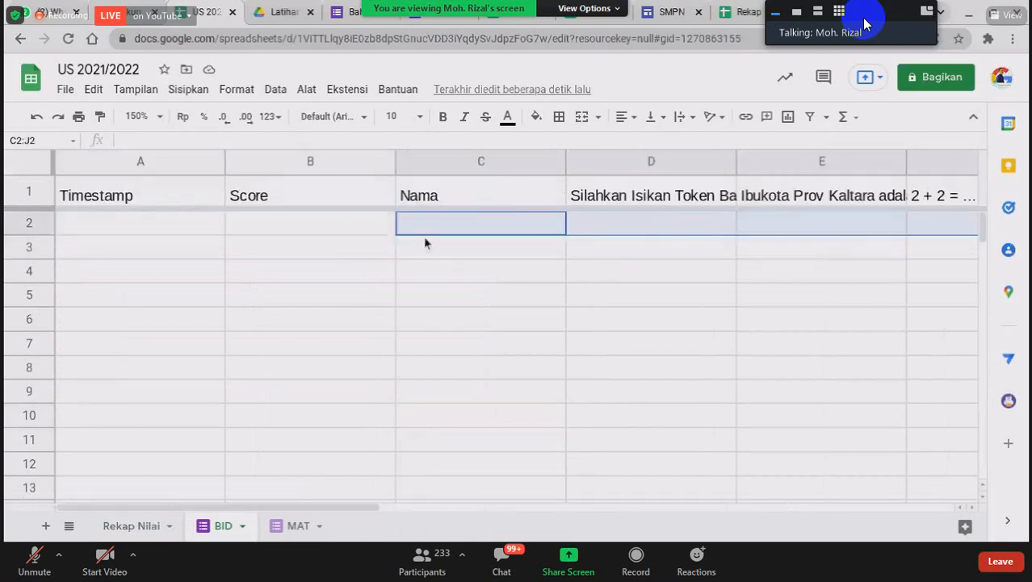
pyautogui.click(426, 233)
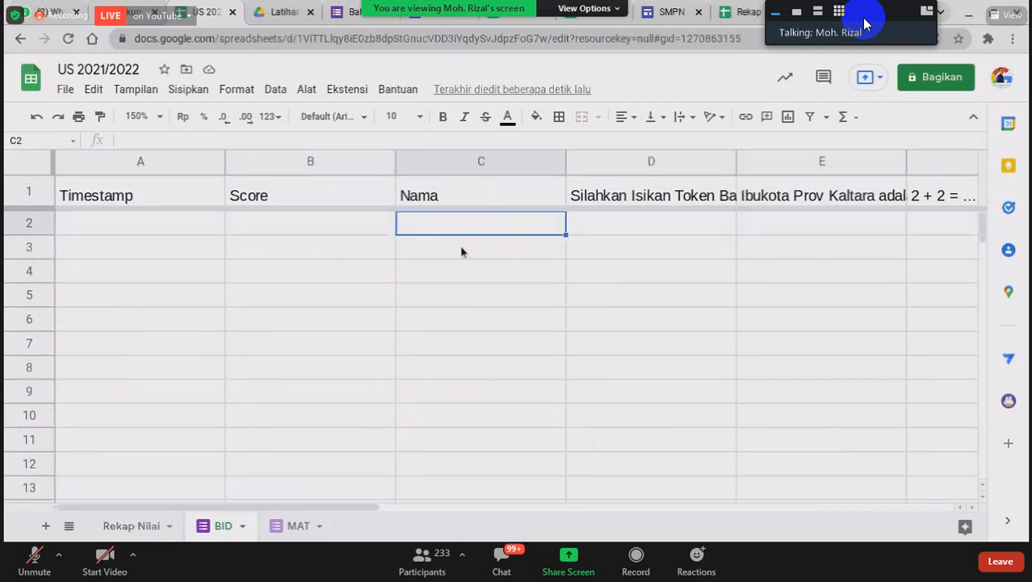
pyautogui.hscroll(7, 460, 251)
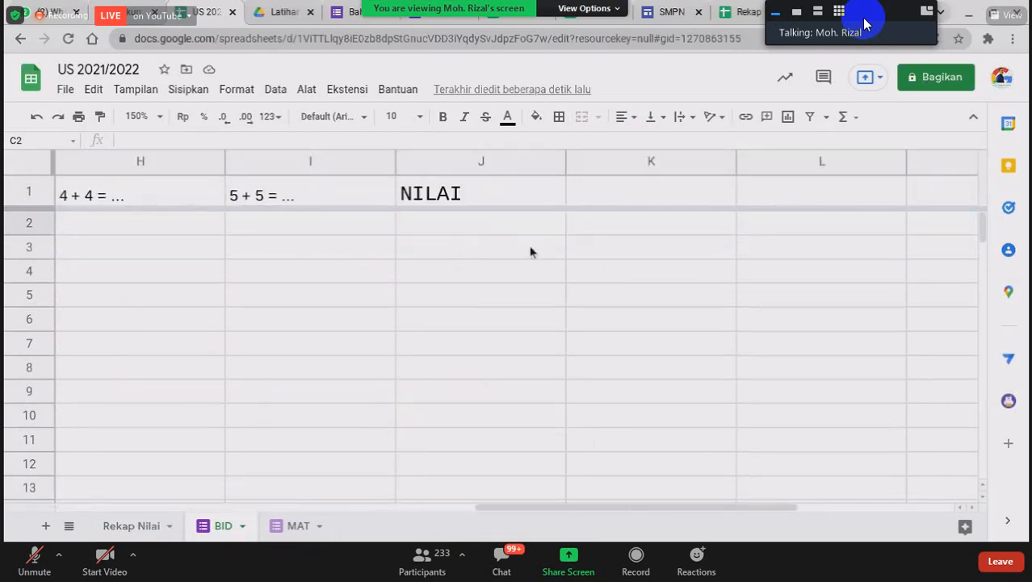
pyautogui.click(501, 232)
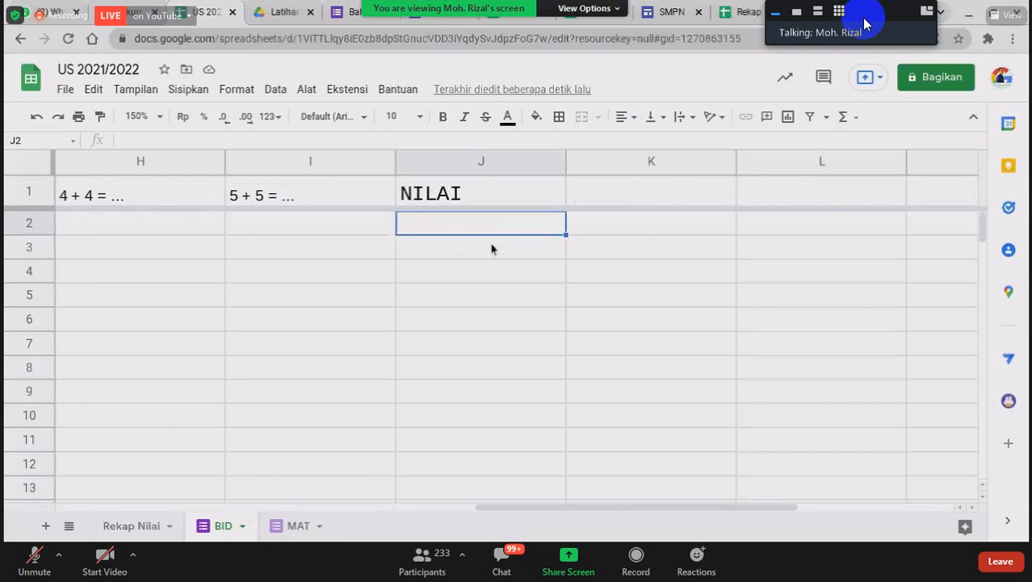
pyautogui.hscroll(-8, 491, 249)
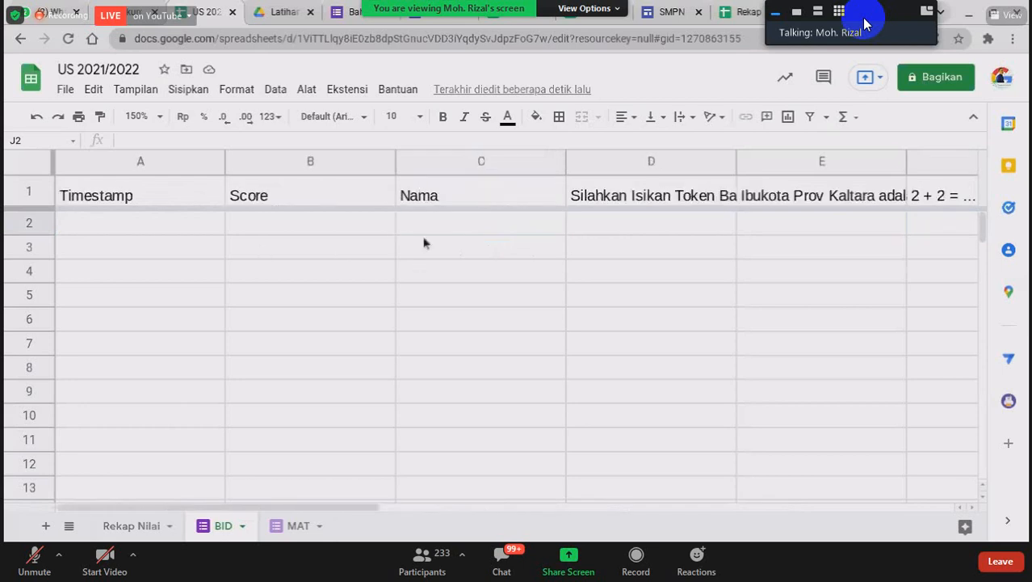
pyautogui.moveTo(424, 233); pyautogui.dragTo(786, 234)
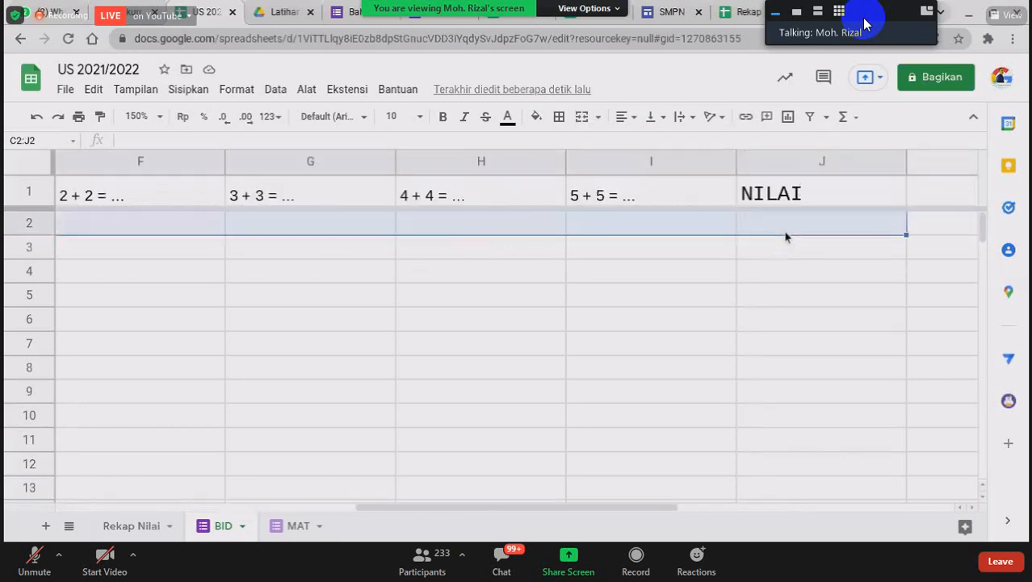
# Step: Select the whole columns C through J, from Nama to NILAI, in the BID sheet
pyautogui.click(671, 273)
pyautogui.hscroll(-5, 210, 282)
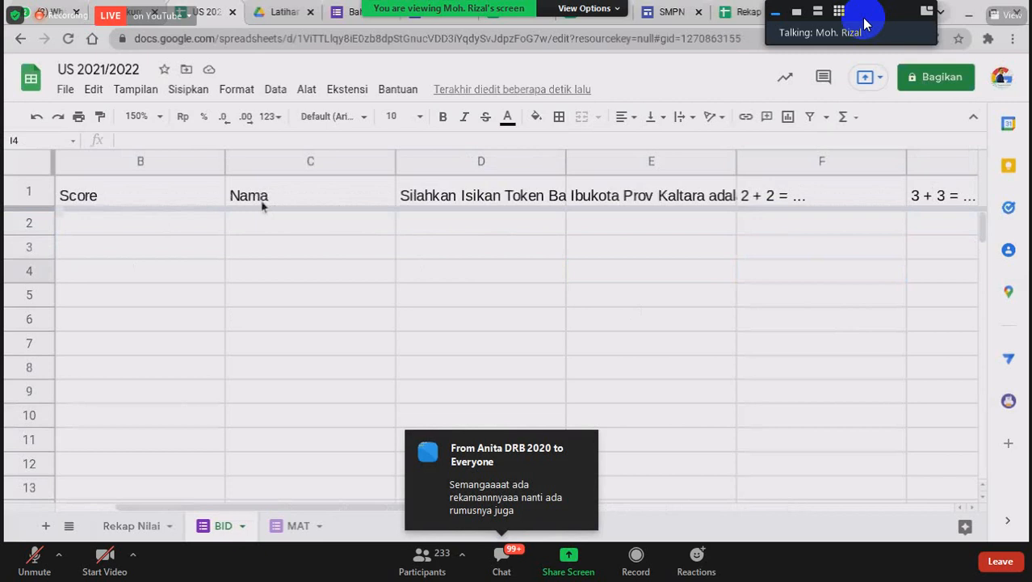
pyautogui.moveTo(349, 171); pyautogui.dragTo(789, 170)
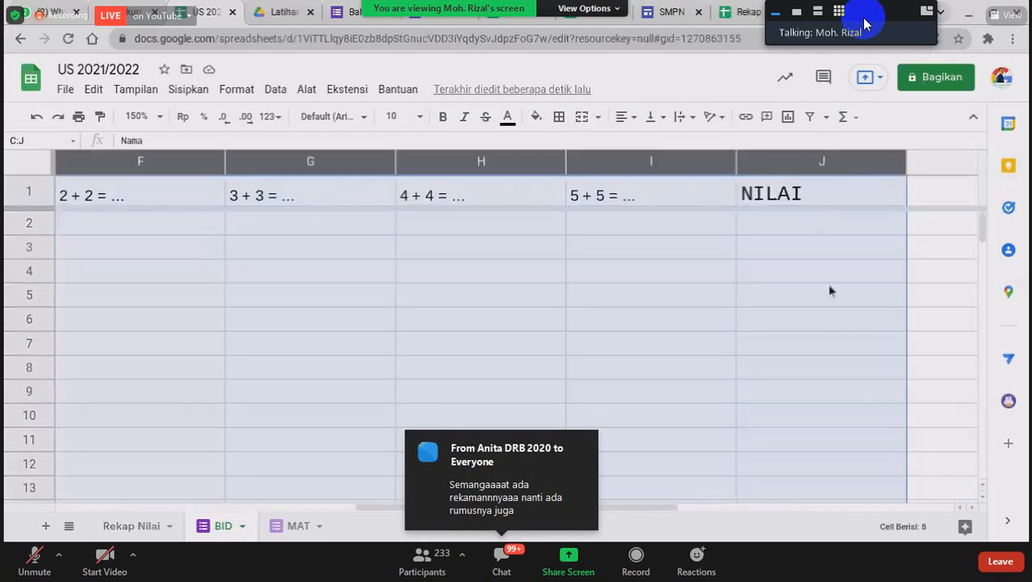
# Step: Change the lookup range in the Rekap Nilai B2 formula to columns C:J of the BID sheet
pyautogui.click(777, 226)
pyautogui.hscroll(-8, 459, 284)
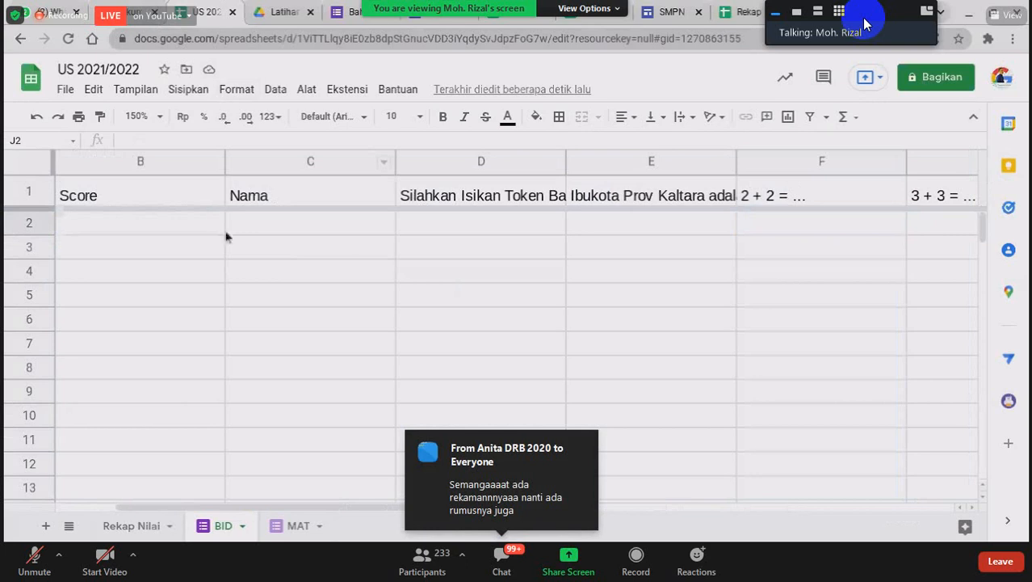
pyautogui.click(132, 525)
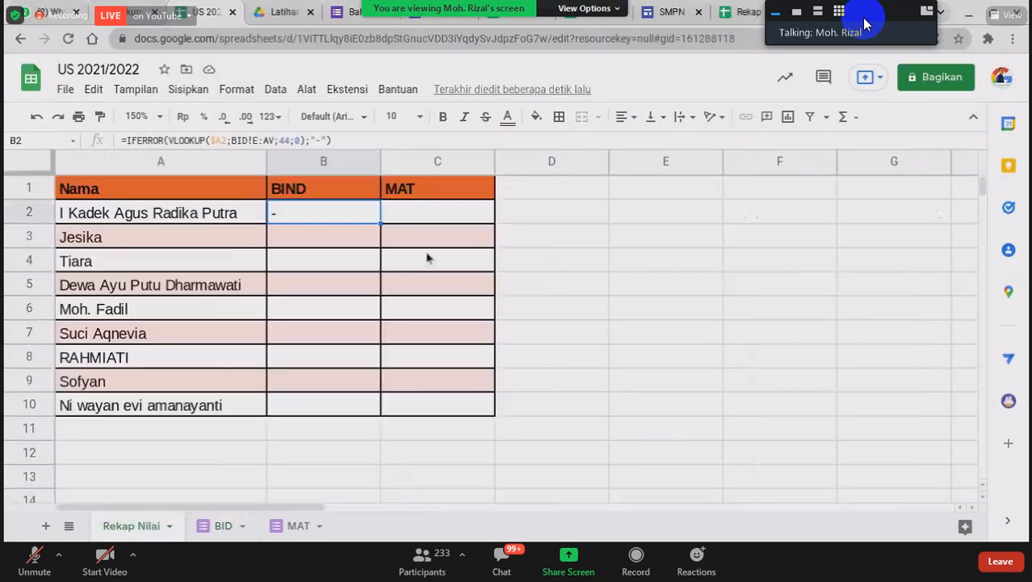
pyautogui.doubleClick(310, 217)
pyautogui.moveTo(437, 229); pyautogui.dragTo(456, 228)
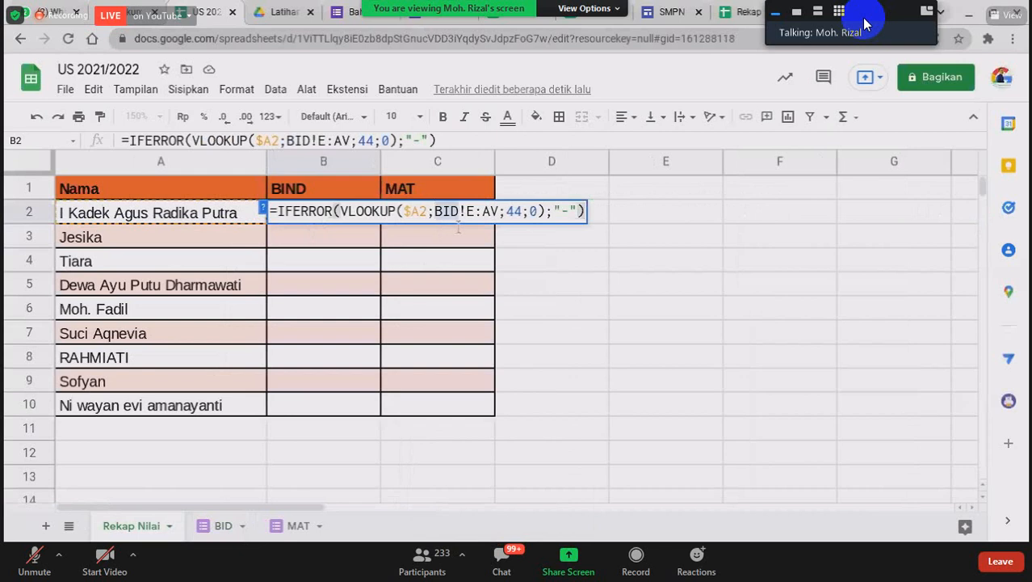
pyautogui.click(475, 213)
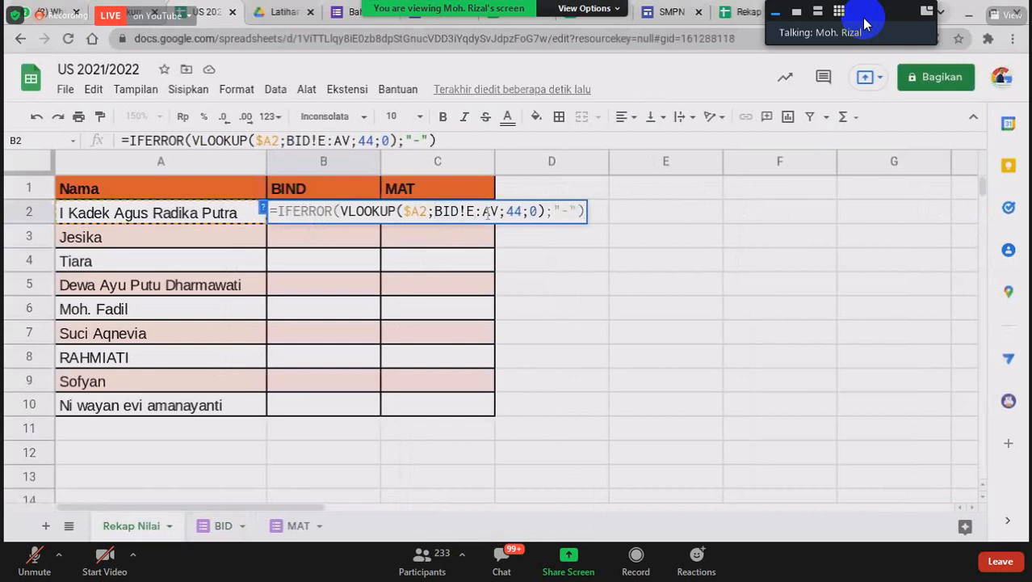
pyautogui.press('BackSpace')
pyautogui.write('C')
pyautogui.press('Right')
pyautogui.press('Right')
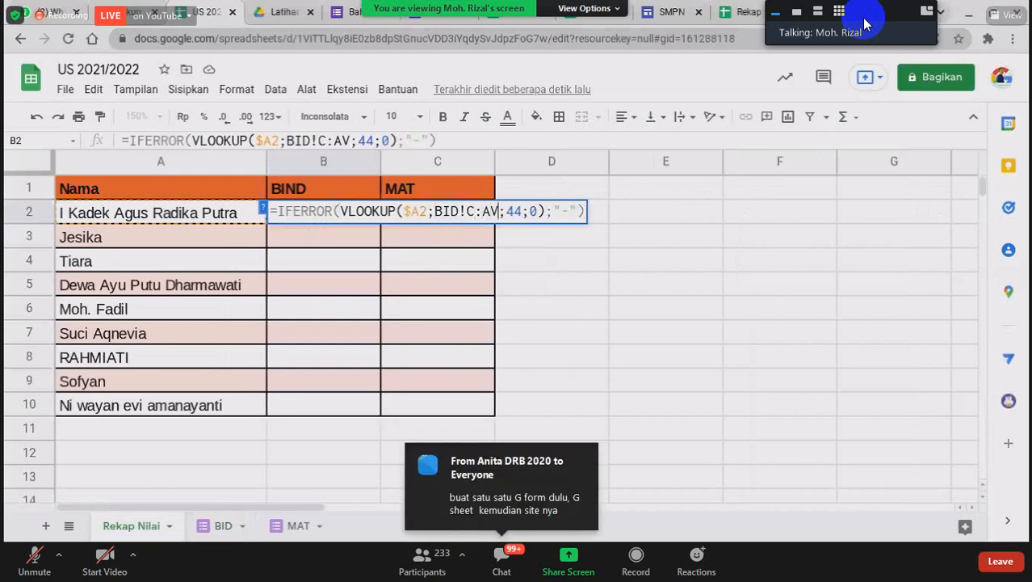
pyautogui.press('BackSpace')
pyautogui.press('BackSpace')
pyautogui.write('J')
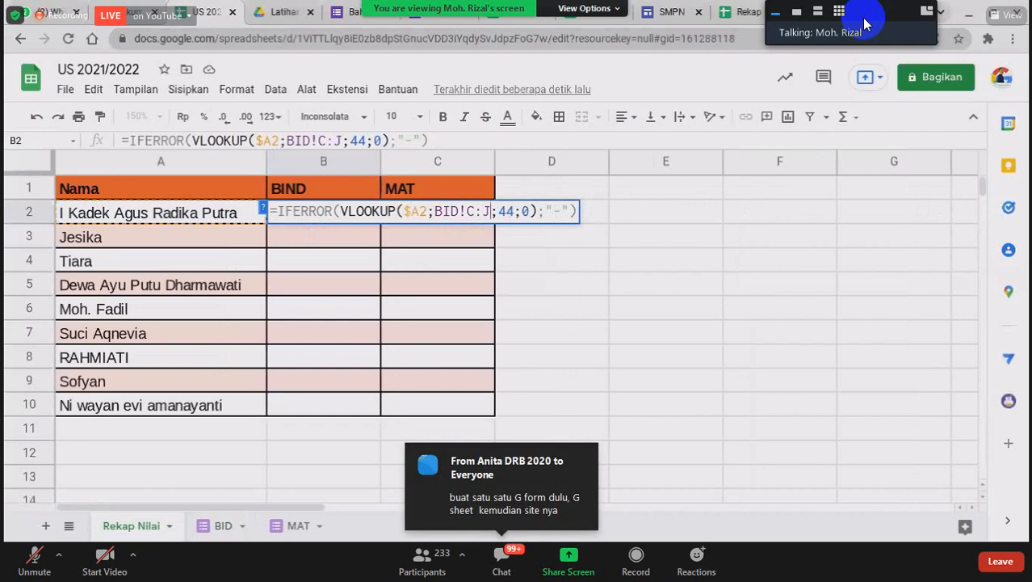
# Step: Set the column index in the B2 lookup formula to 8
pyautogui.click(505, 226)
pyautogui.press('BackSpace')
pyautogui.press('Delete')
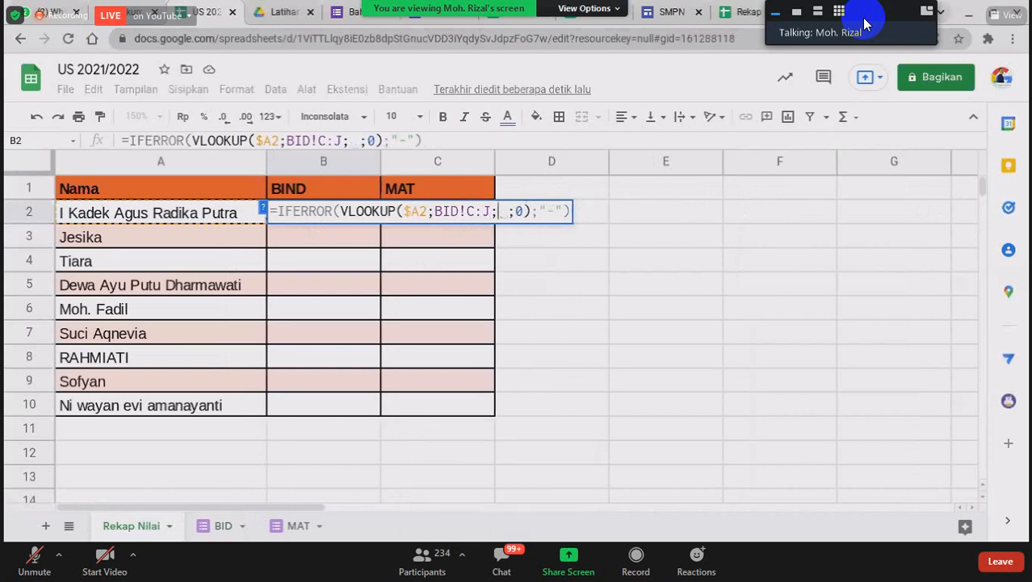
pyautogui.write('8')
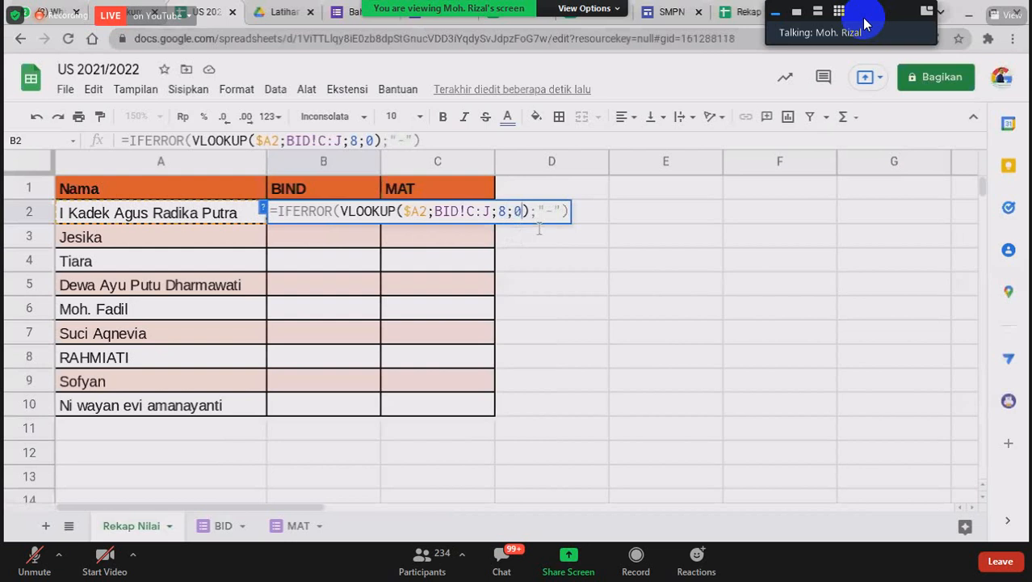
# Step: Highlight the "-" fallback, $A2, BID and the column index in the B2 formula, and commit the formula
pyautogui.moveTo(537, 212); pyautogui.dragTo(566, 213)
pyautogui.click(563, 217)
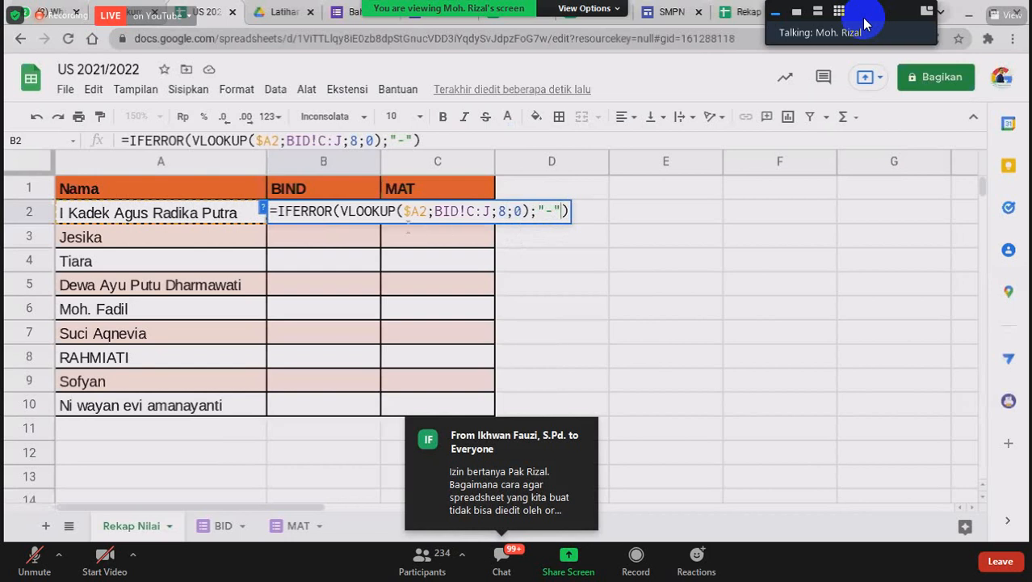
pyautogui.moveTo(404, 214); pyautogui.dragTo(427, 214)
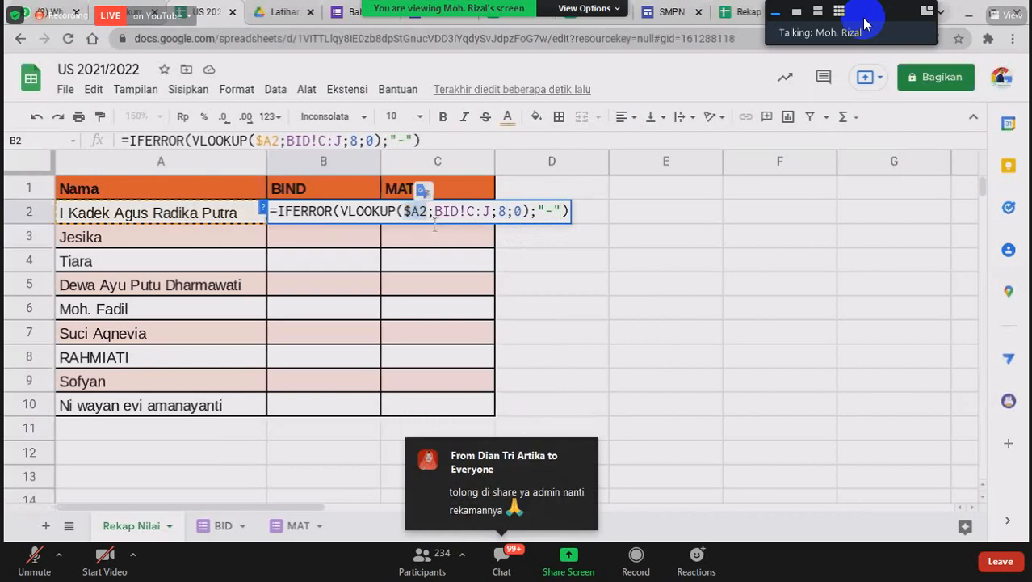
pyautogui.moveTo(435, 227); pyautogui.dragTo(458, 231)
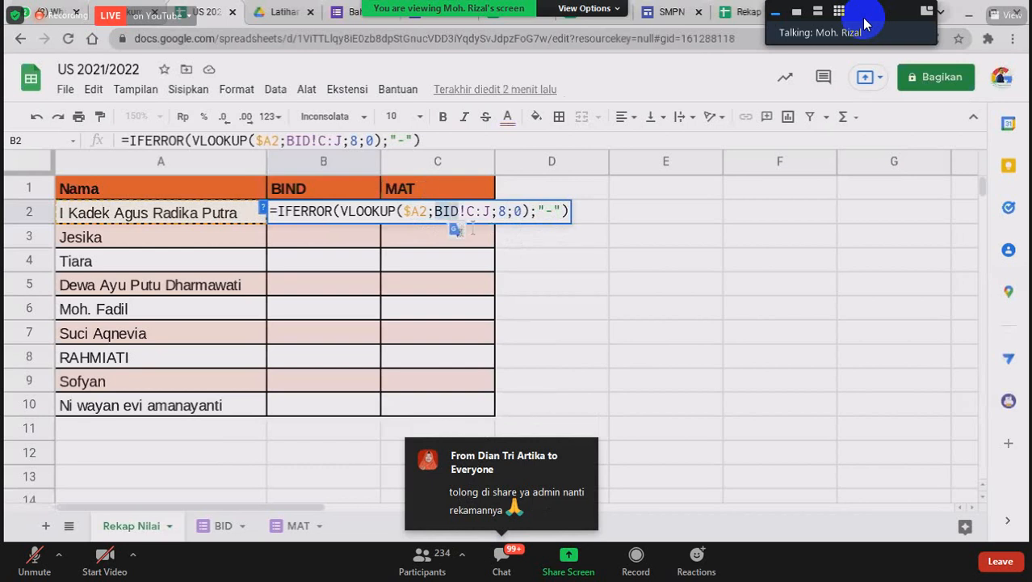
pyautogui.click(473, 229)
pyautogui.click(501, 227)
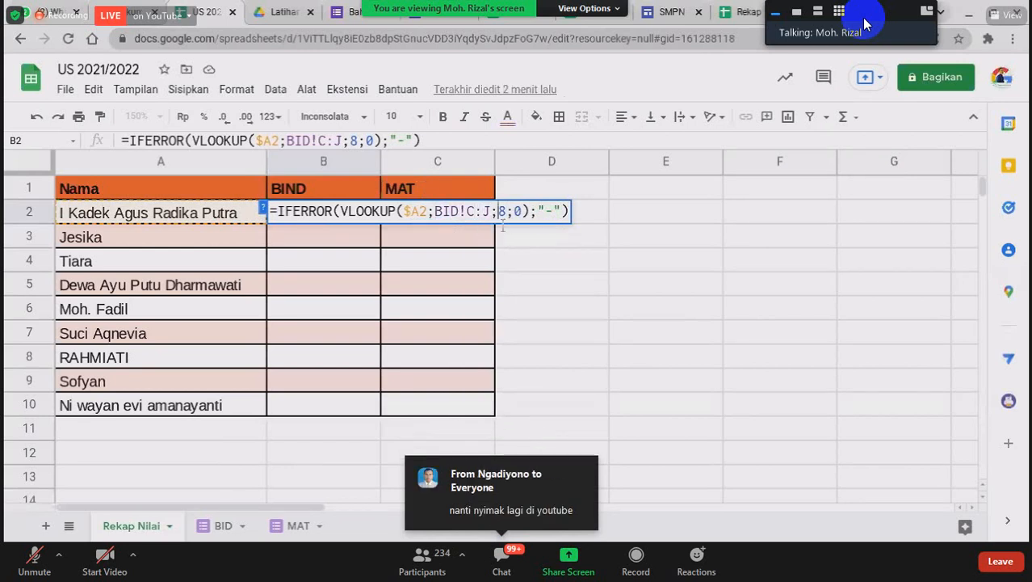
pyautogui.doubleClick(502, 227)
pyautogui.press('Return')
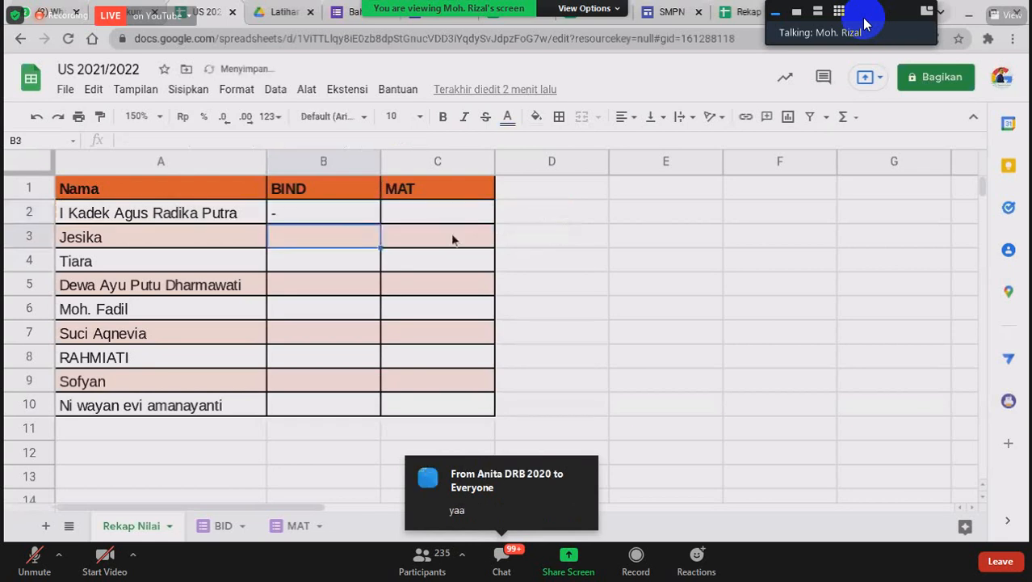
# Step: Fill the B2 lookup formula down the BIND column to B10
pyautogui.click(368, 221)
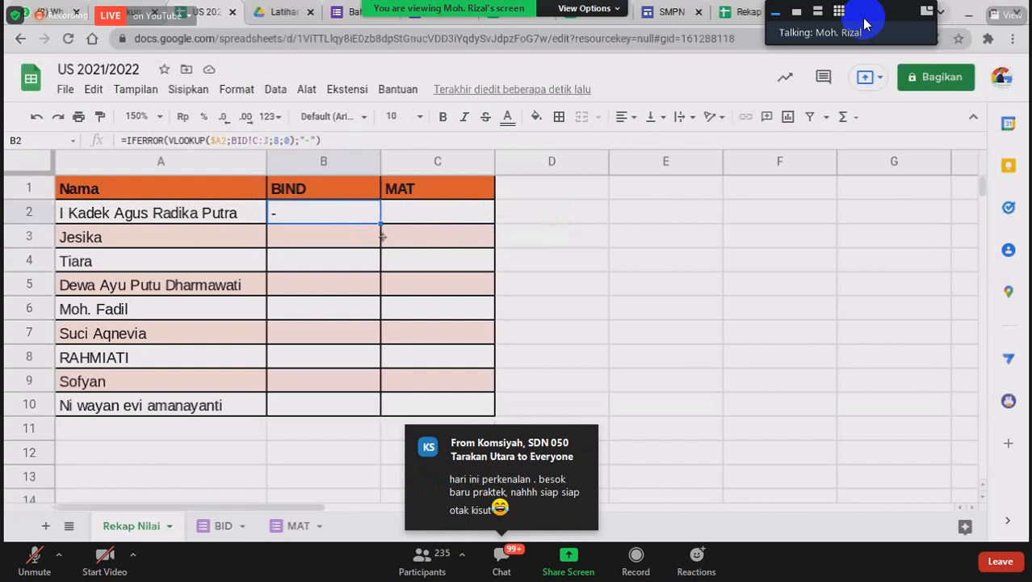
pyautogui.moveTo(381, 236); pyautogui.dragTo(378, 413)
pyautogui.click(346, 222)
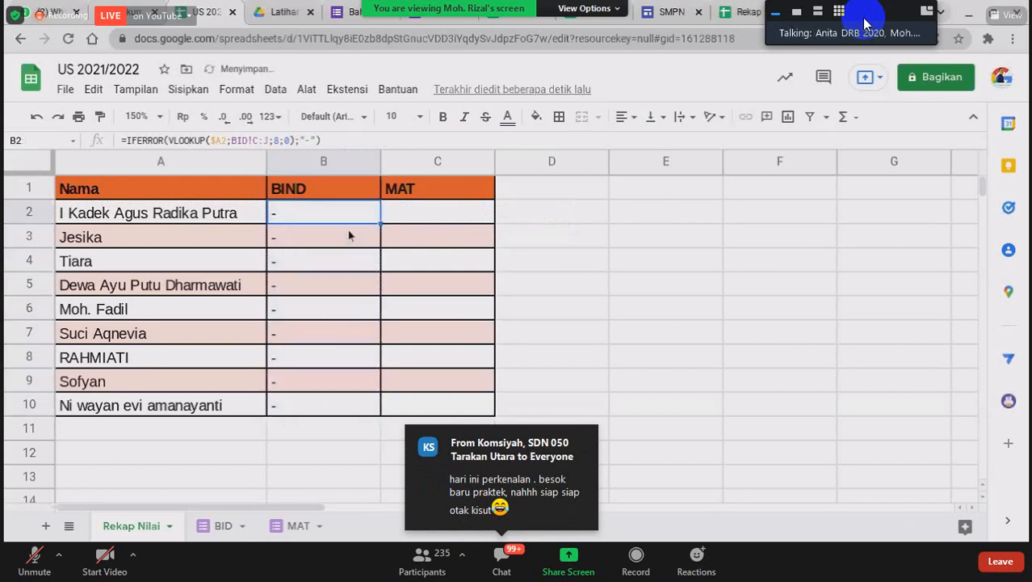
# Step: Copy the full formula text from B2 and paste it into C2 under MAT
pyautogui.doubleClick(347, 221)
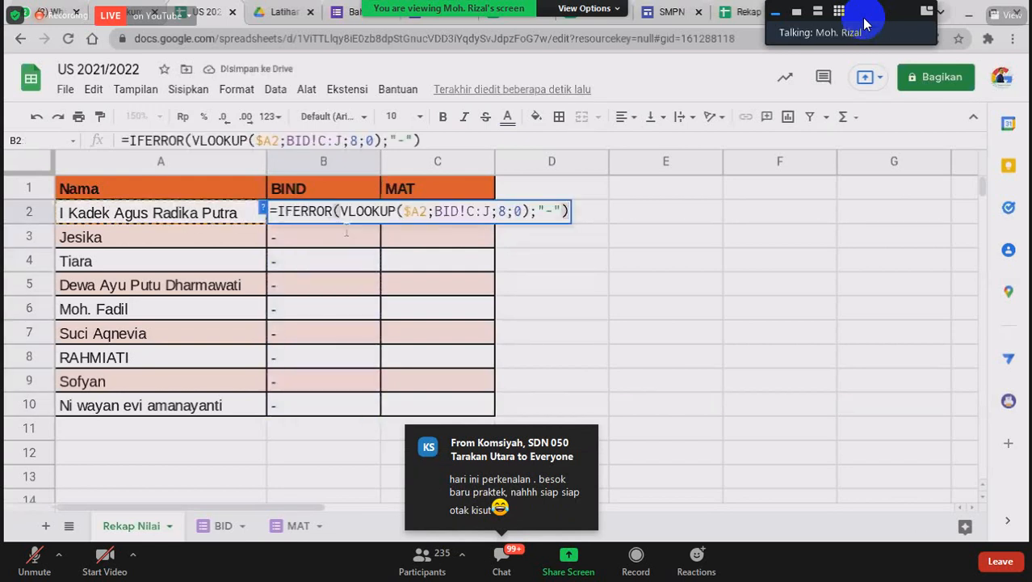
pyautogui.hotkey('ctrl', 'a')
pyautogui.hotkey('ctrl', 'c')
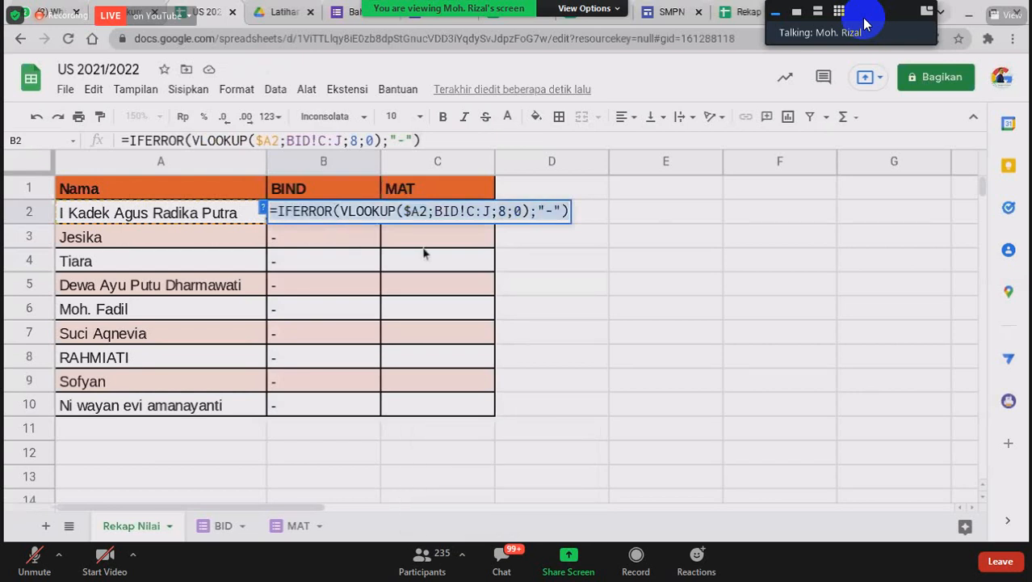
pyautogui.press('Return')
pyautogui.click(420, 217)
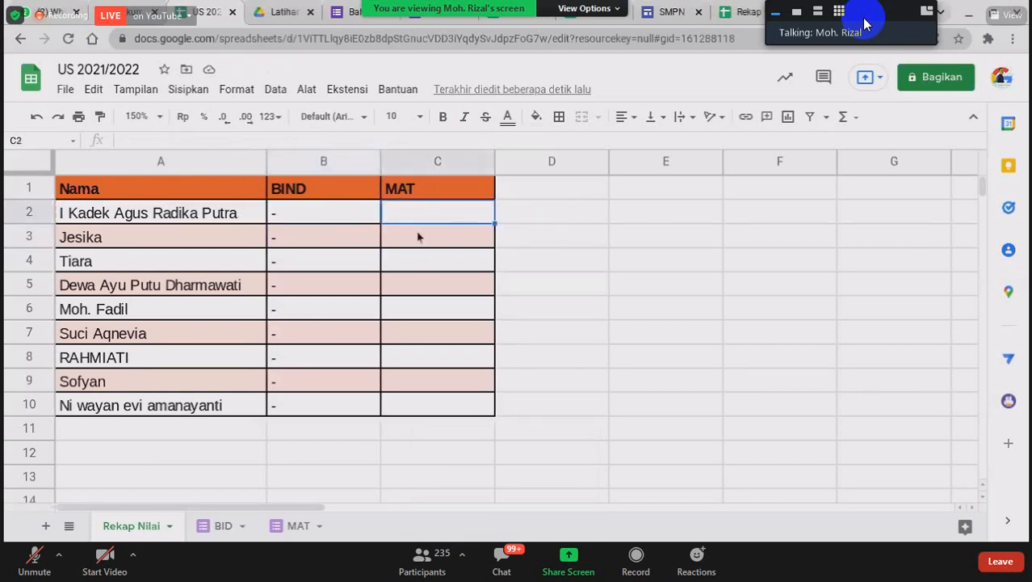
pyautogui.hotkey('ctrl', 'v')
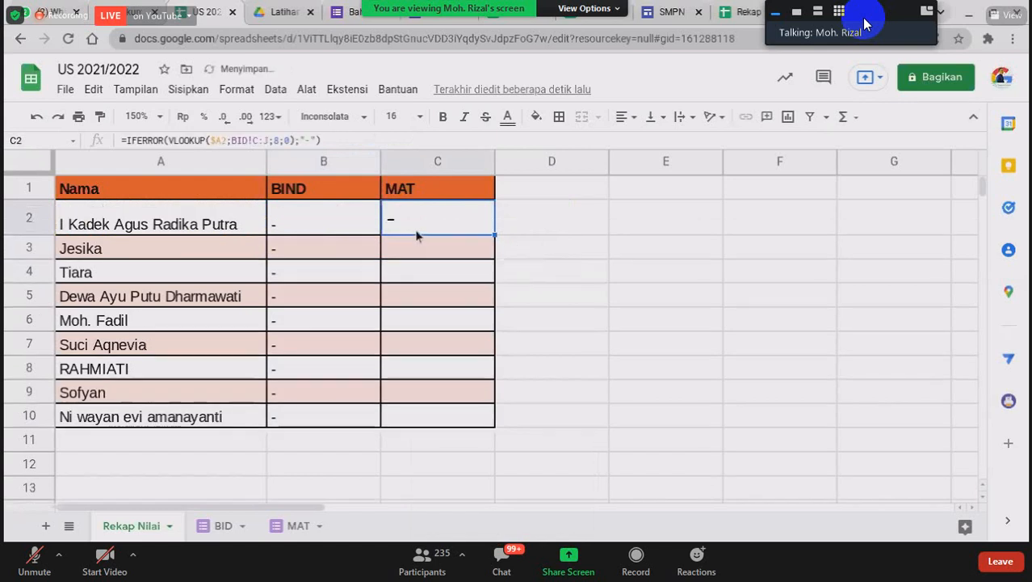
# Step: Change the sheet name in the C2 lookup formula to MAT and commit the formula
pyautogui.press('F2')
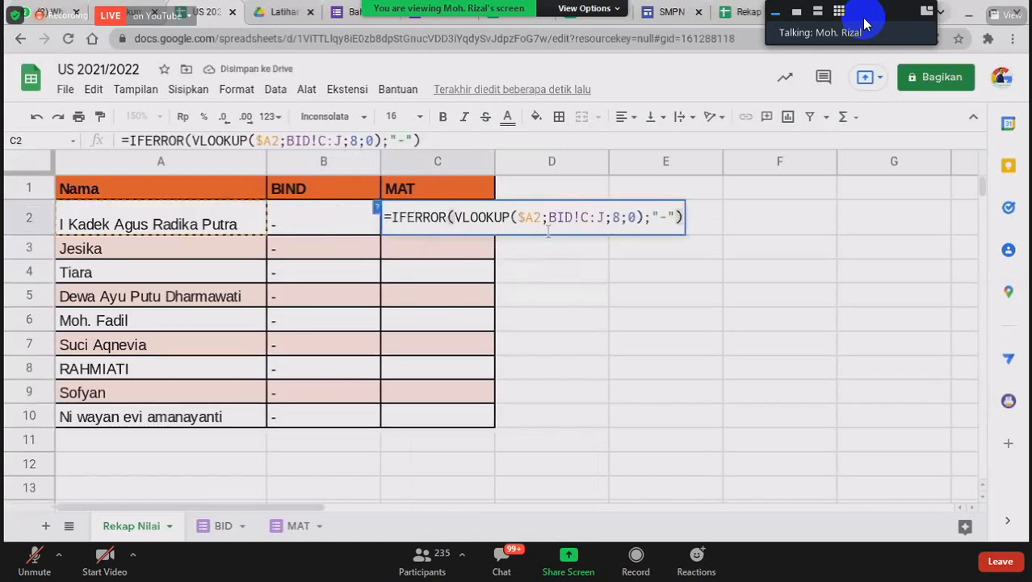
pyautogui.moveTo(548, 232); pyautogui.dragTo(570, 236)
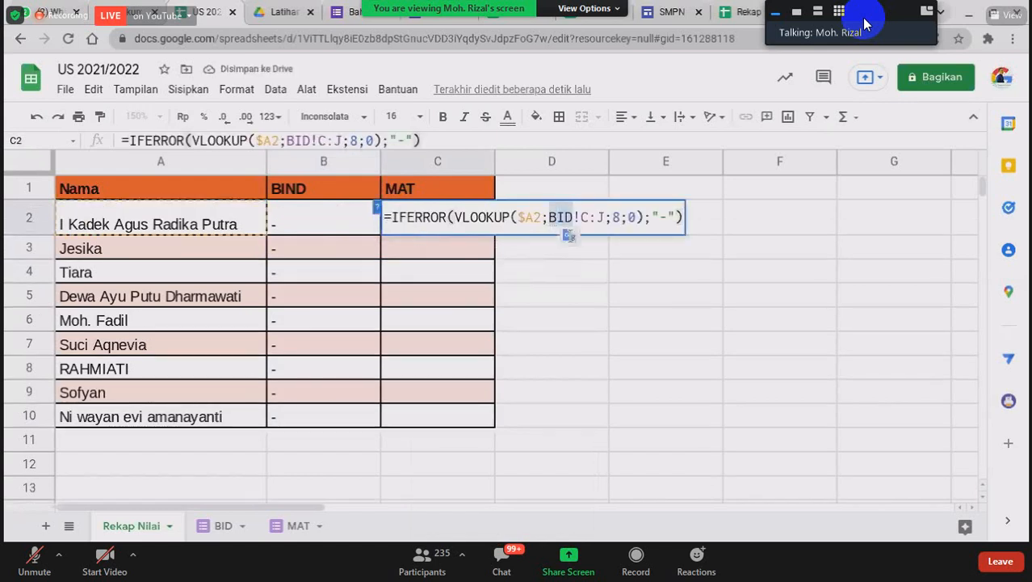
pyautogui.write('MAT')
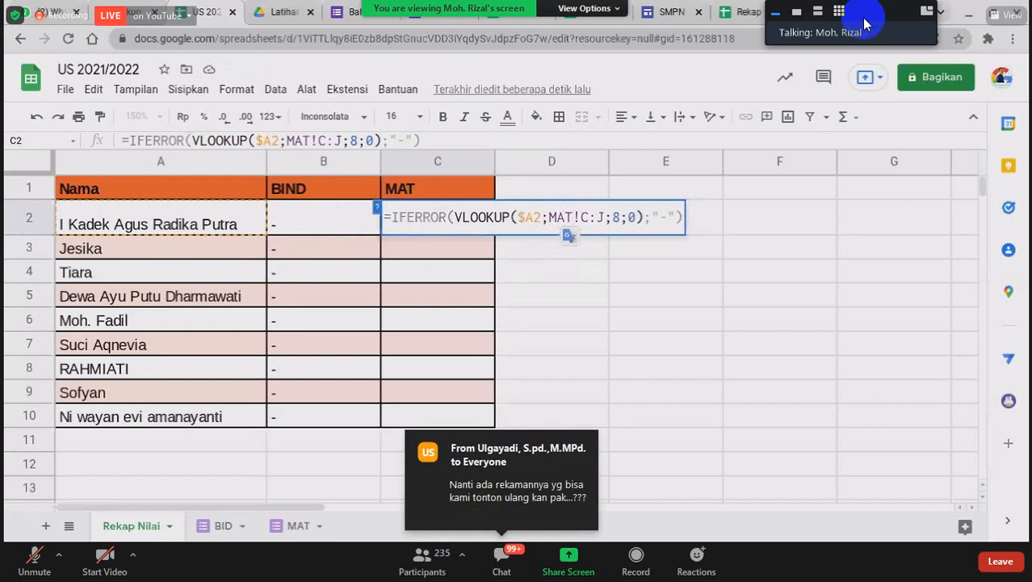
pyautogui.press('Return')
# Step: Apply all borders to the whole score table A1:C10
pyautogui.click(348, 232)
pyautogui.press('Right')
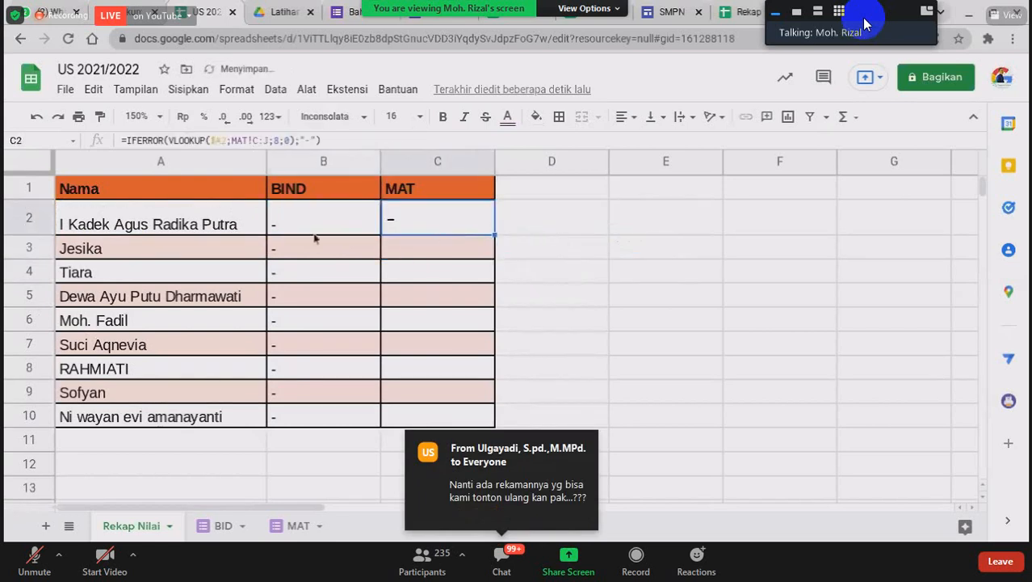
pyautogui.moveTo(312, 233); pyautogui.dragTo(404, 230)
pyautogui.click(427, 280)
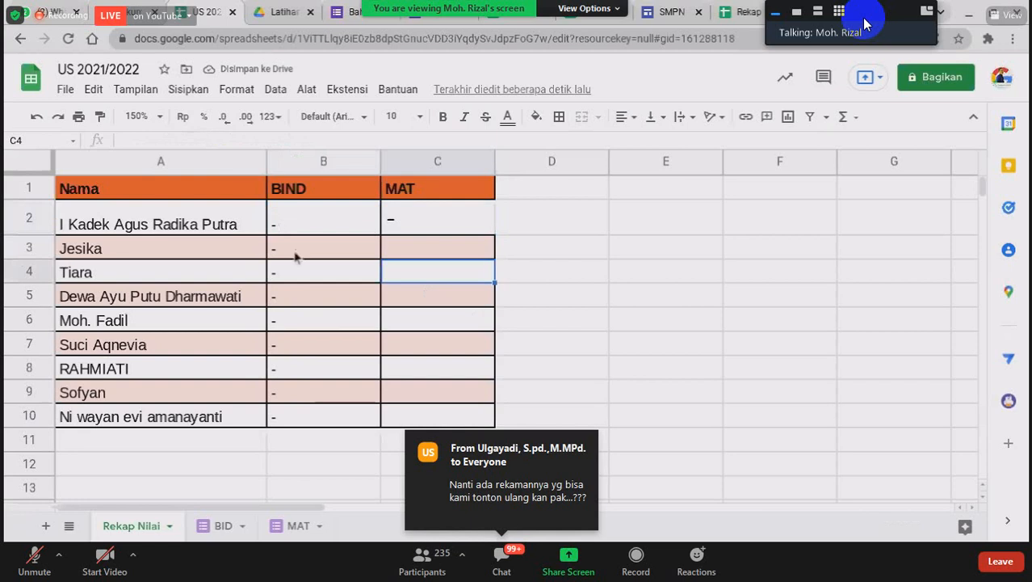
pyautogui.click(311, 228)
pyautogui.hotkey('ctrl', 'a')
pyautogui.click(558, 116)
pyautogui.click(566, 169)
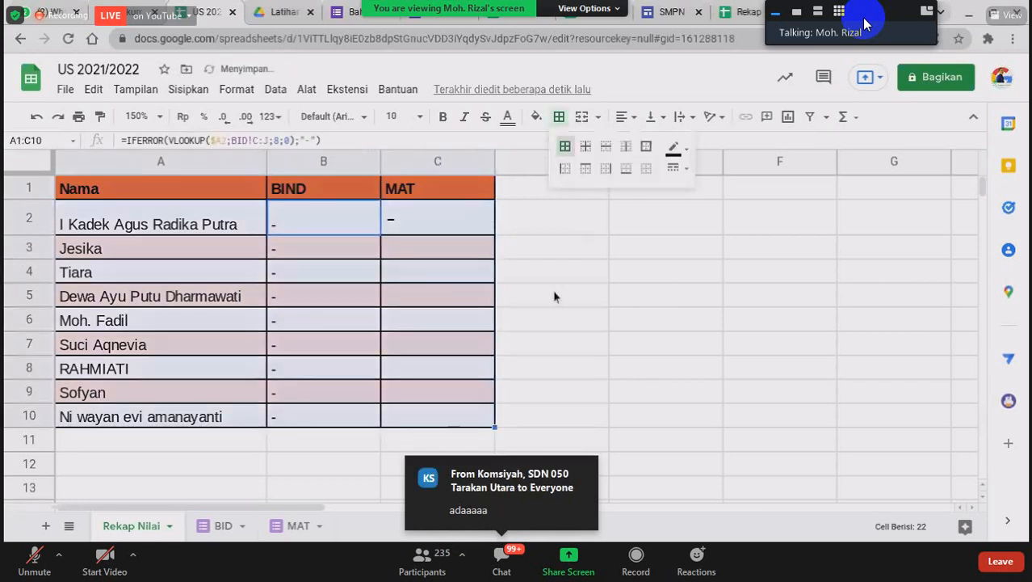
pyautogui.click(536, 280)
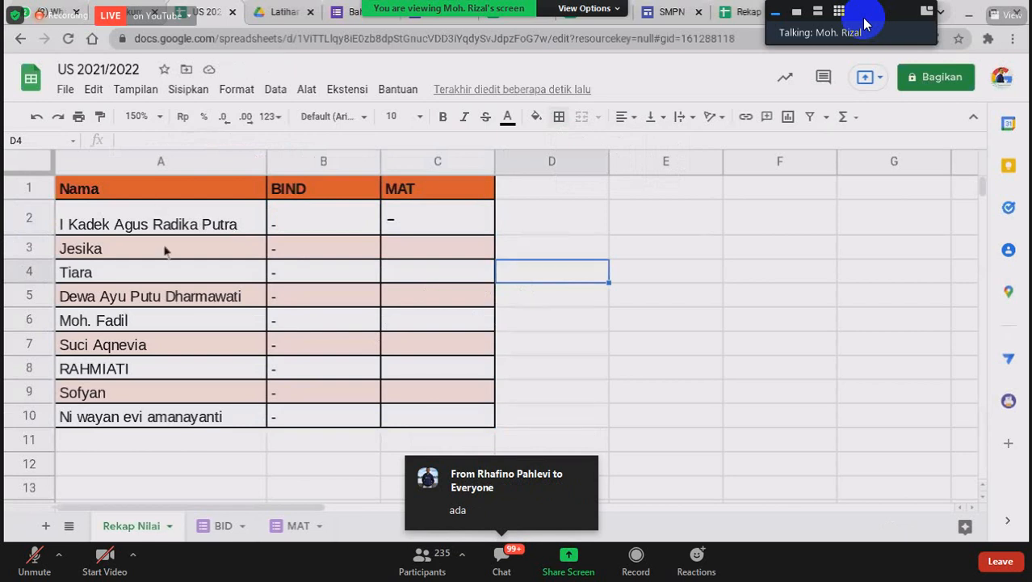
pyautogui.click(161, 225)
pyautogui.click(164, 250)
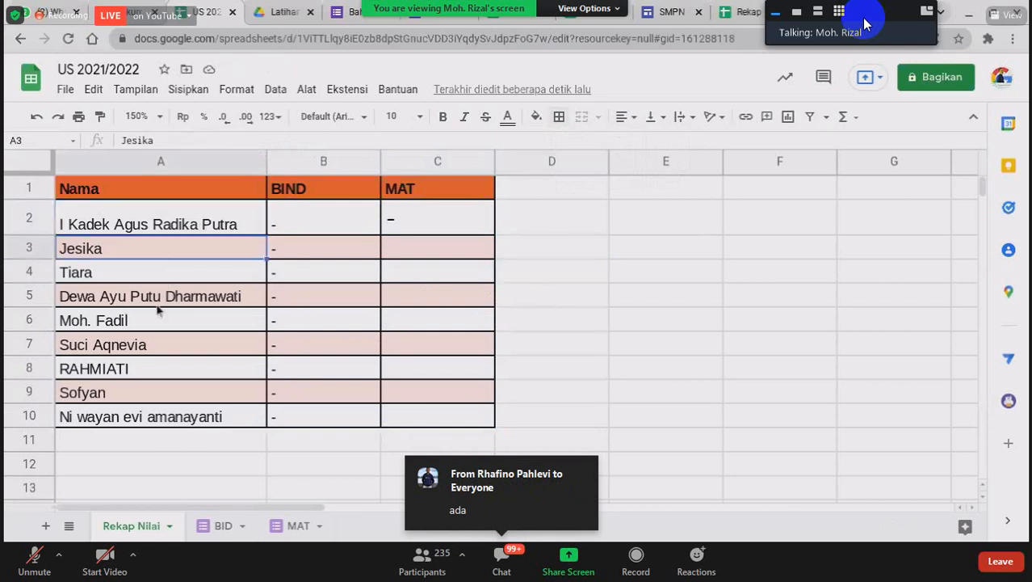
pyautogui.click(517, 231)
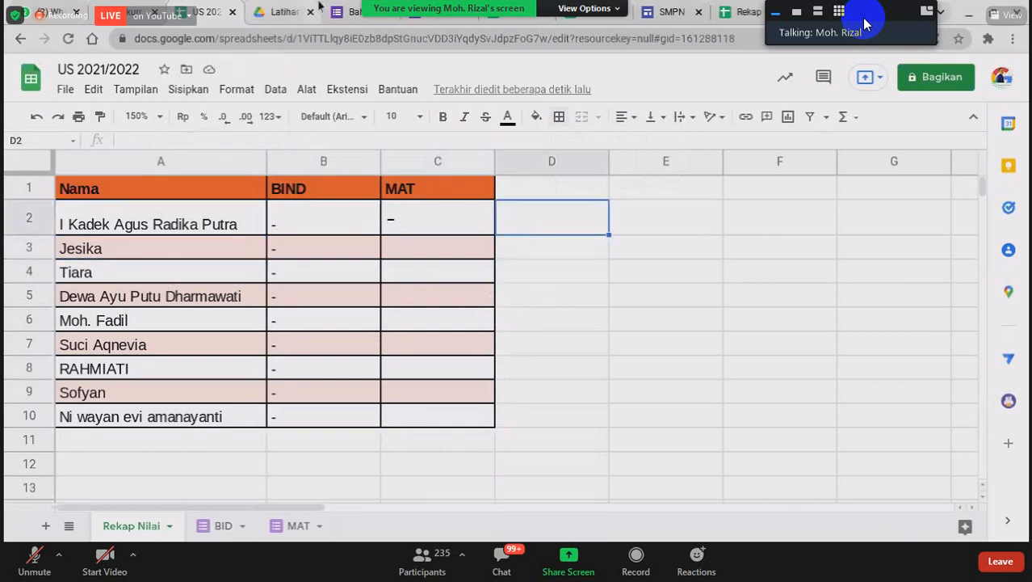
# Step: Generate the shortened share link for the Bahasa Indonesia form and close the send dialog
pyautogui.click(353, 13)
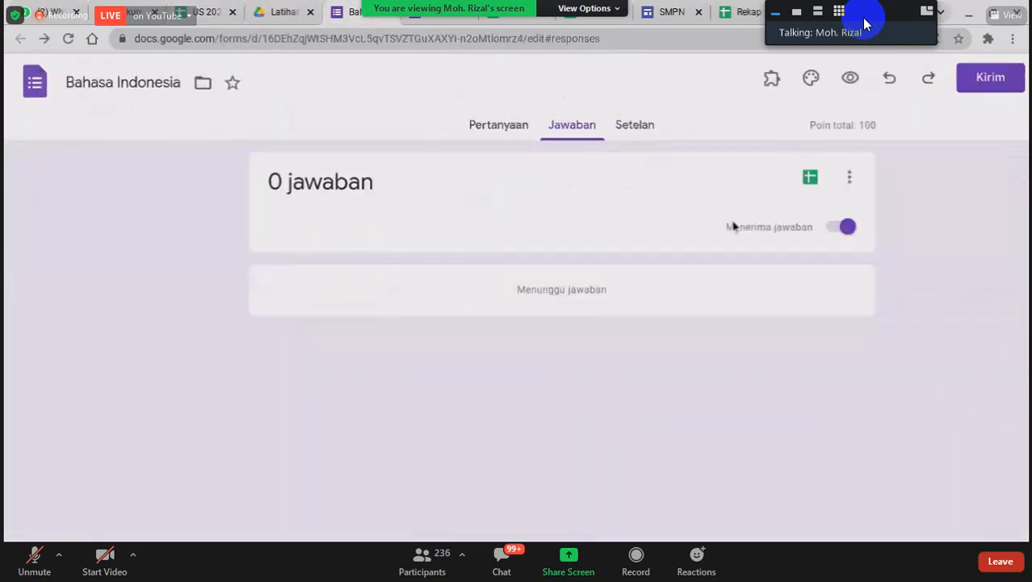
pyautogui.click(897, 77)
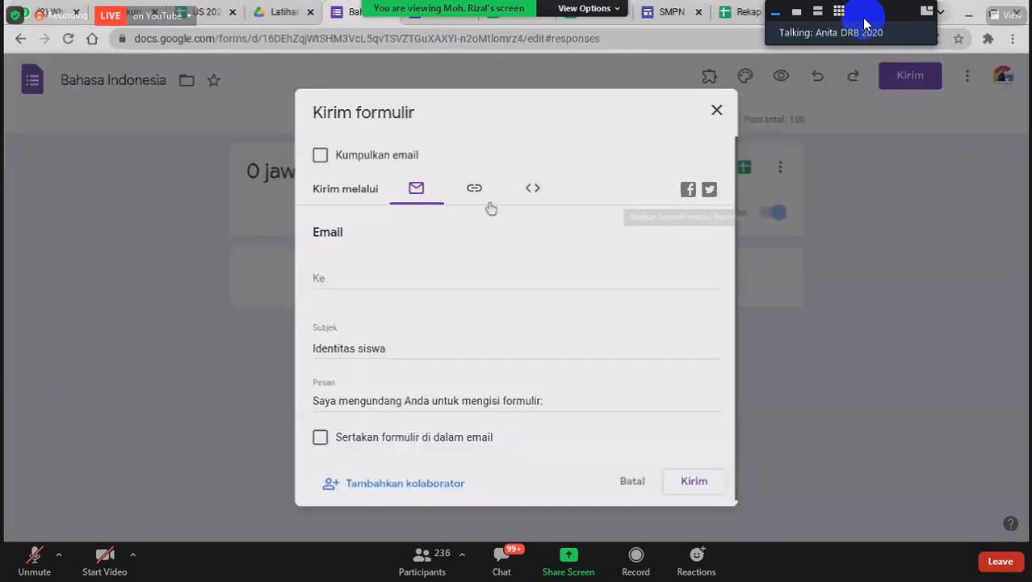
pyautogui.click(485, 198)
pyautogui.click(347, 294)
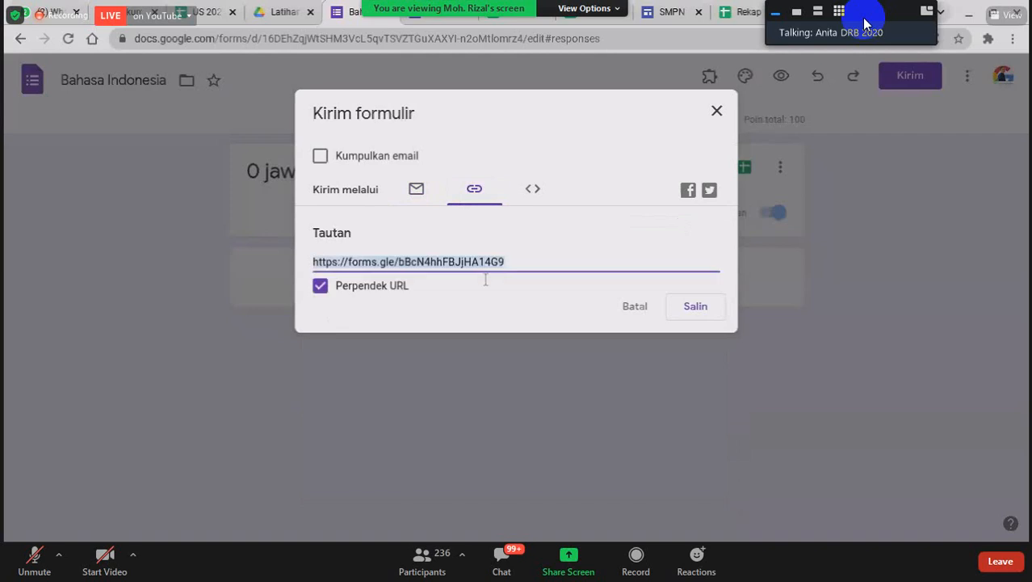
pyautogui.click(632, 315)
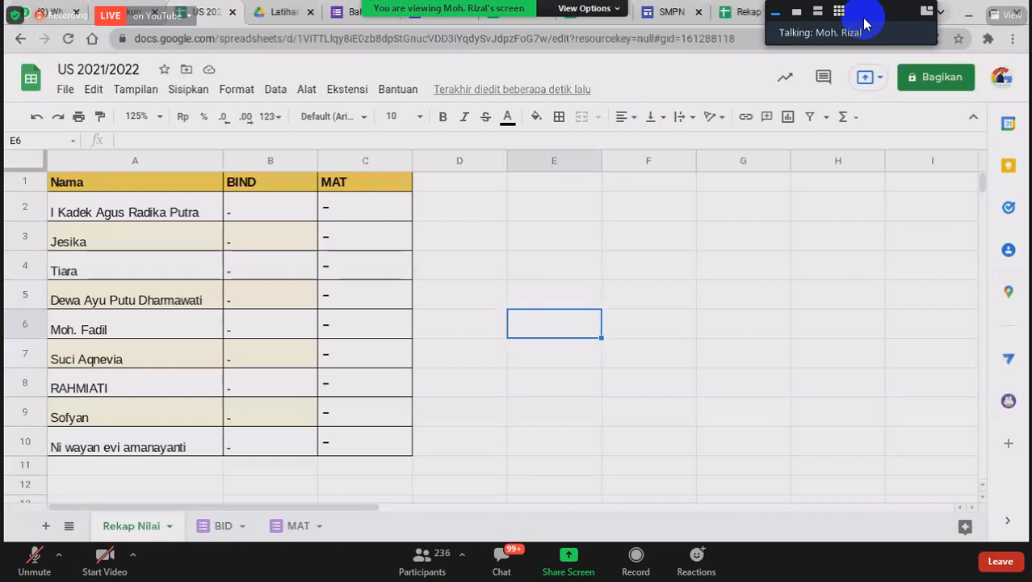
pyautogui.click(454, 386)
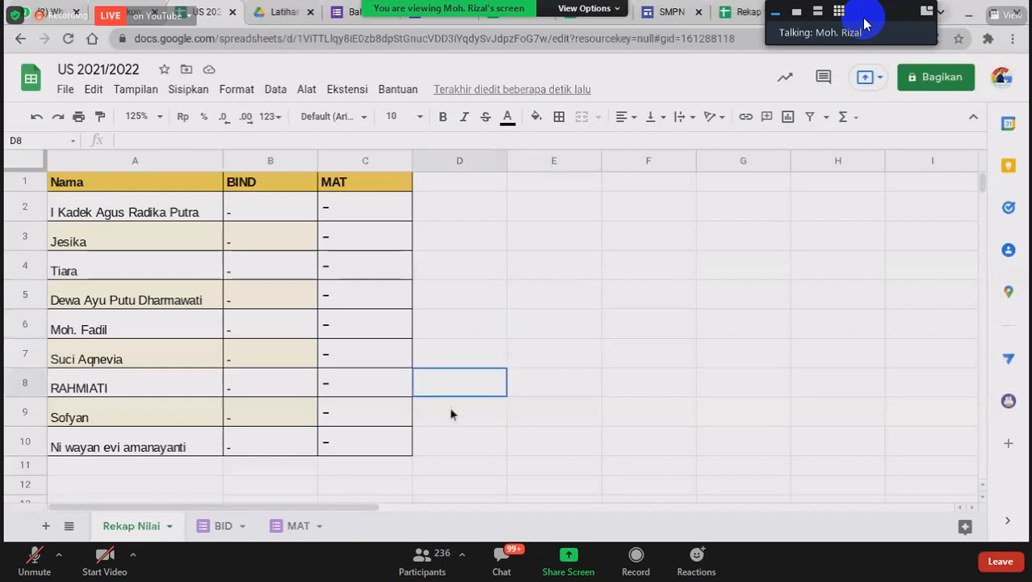
pyautogui.click(443, 357)
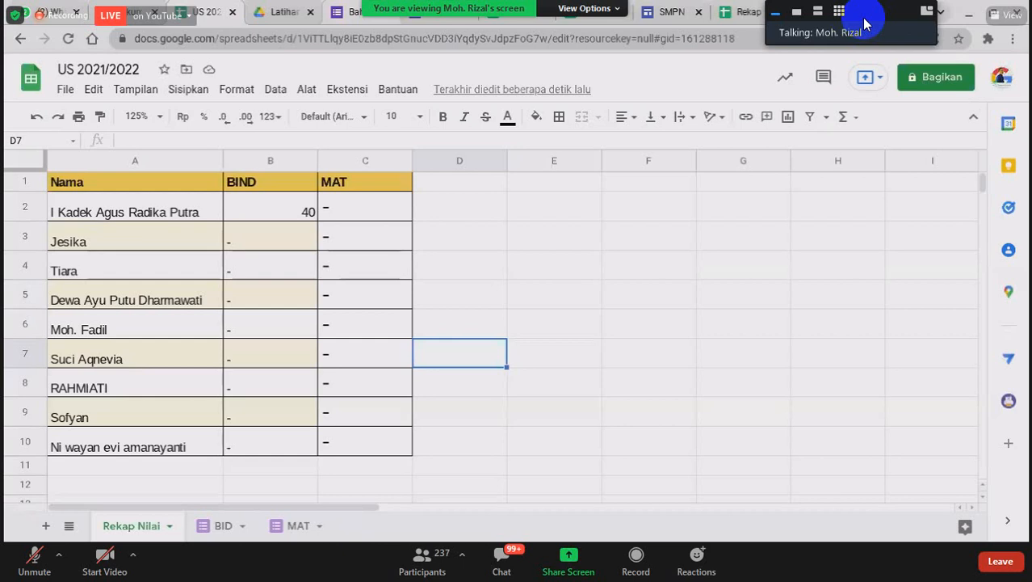
pyautogui.click(631, 335)
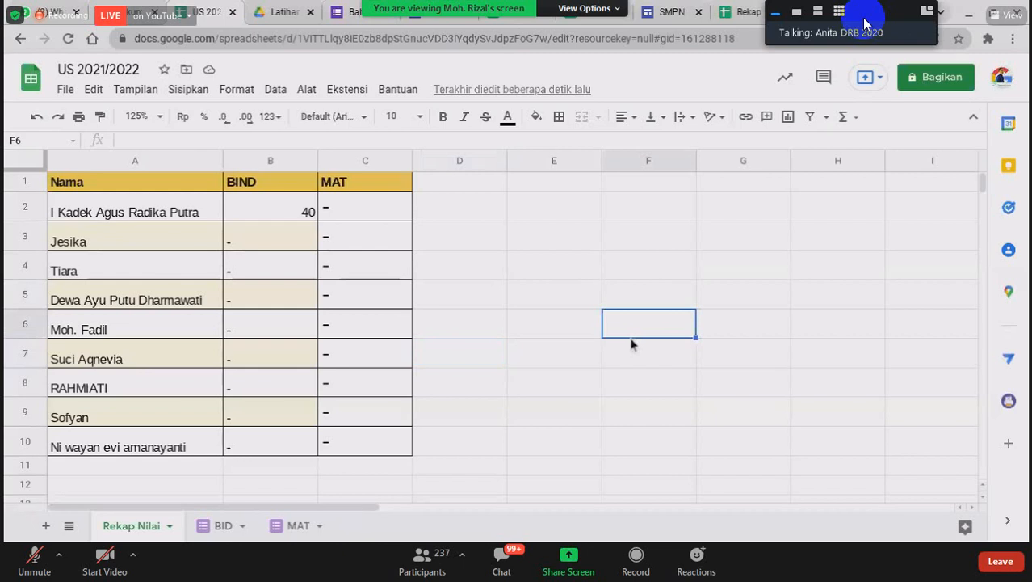
pyautogui.click(554, 294)
pyautogui.moveTo(460, 265); pyautogui.dragTo(674, 312)
pyautogui.click(674, 323)
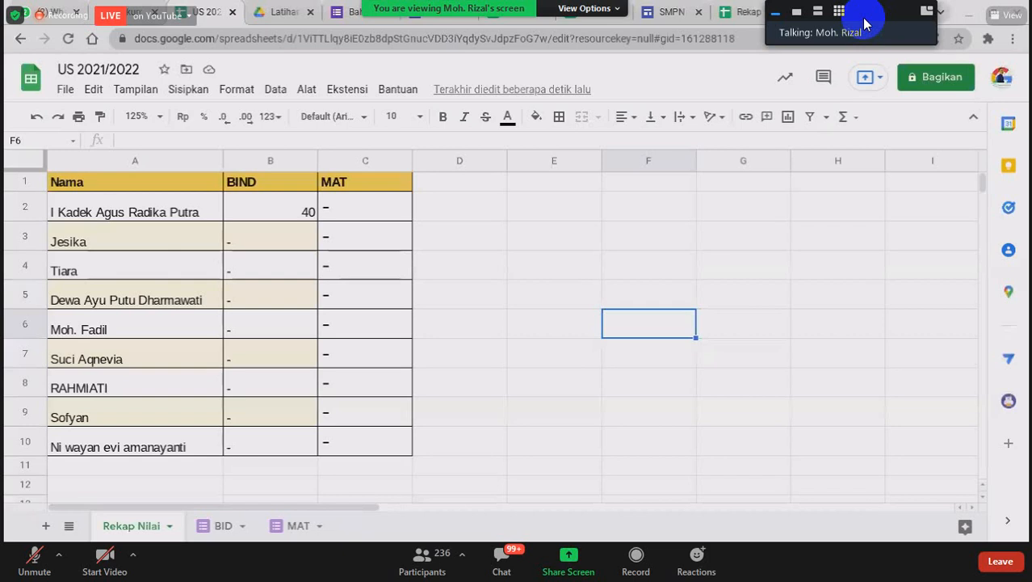
pyautogui.click(500, 301)
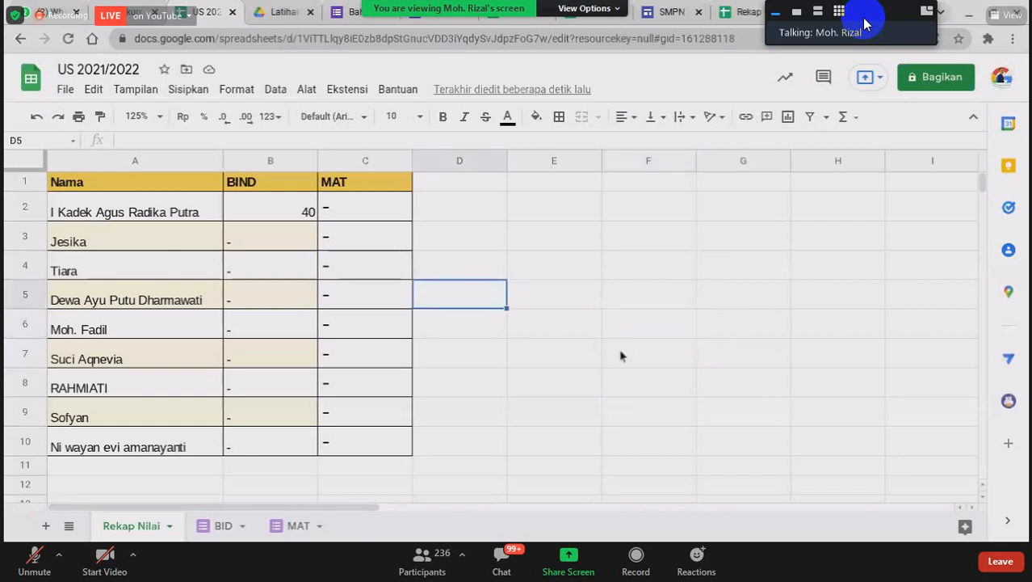
pyautogui.click(486, 273)
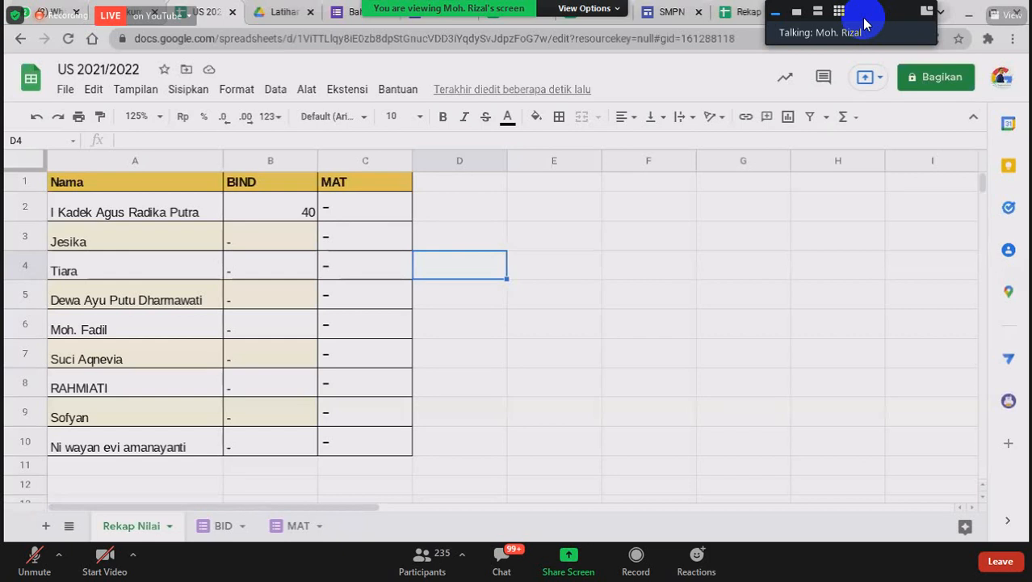
pyautogui.click(515, 393)
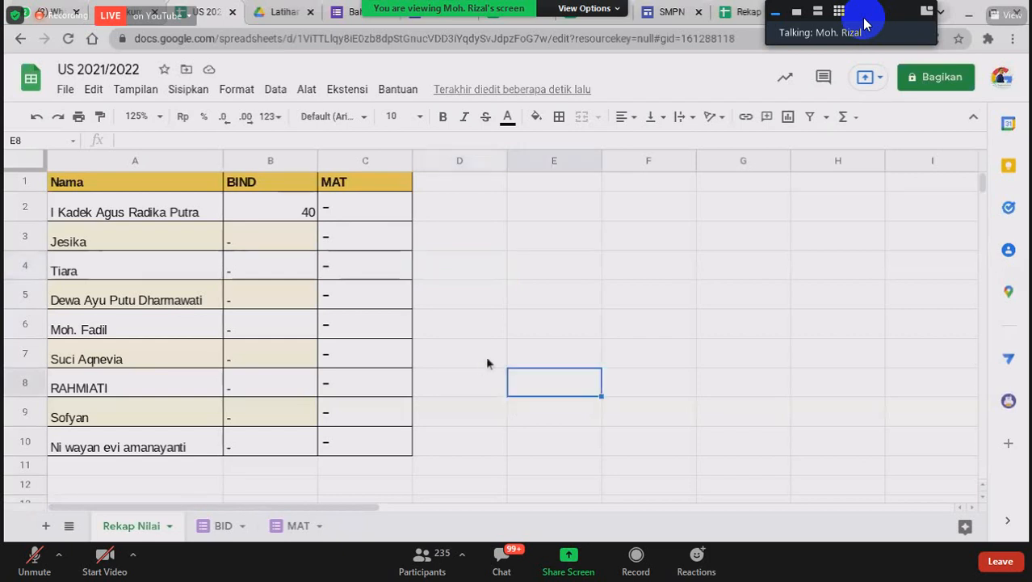
# Step: Switch to the Latihan Direct Enggang Benuanta folder in Drive and open the Matematika form
pyautogui.click(251, 7)
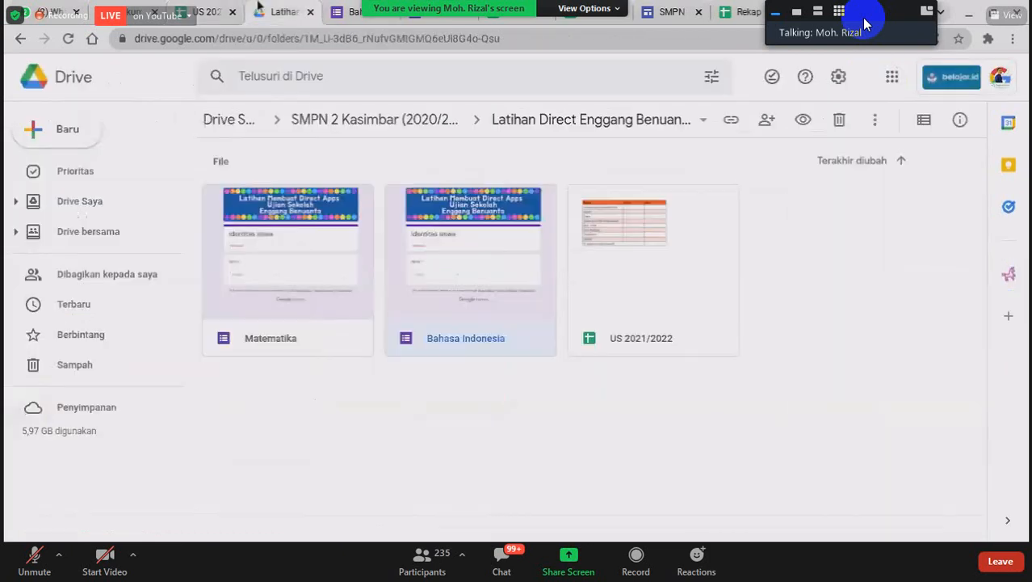
pyautogui.doubleClick(306, 302)
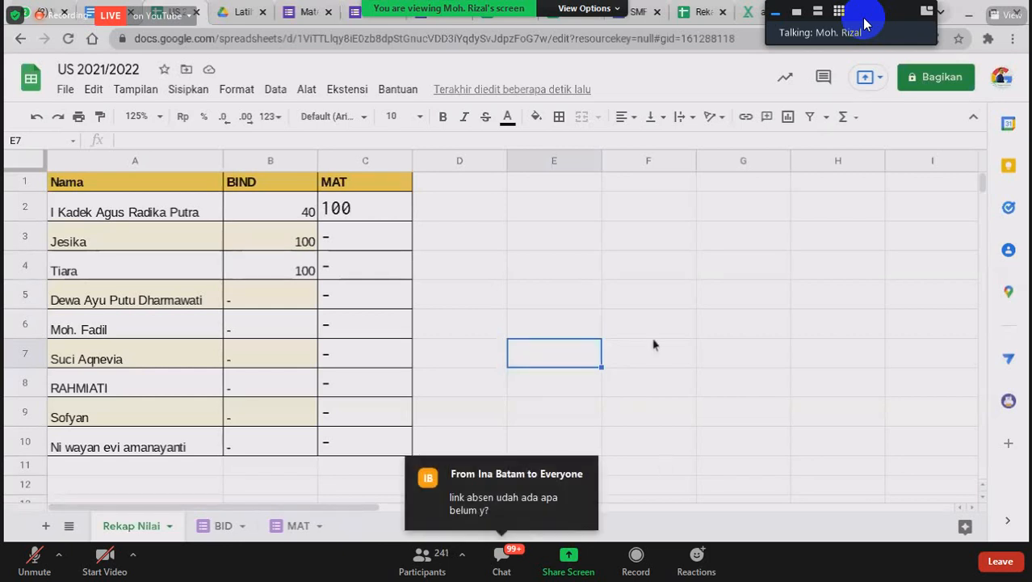
pyautogui.click(634, 303)
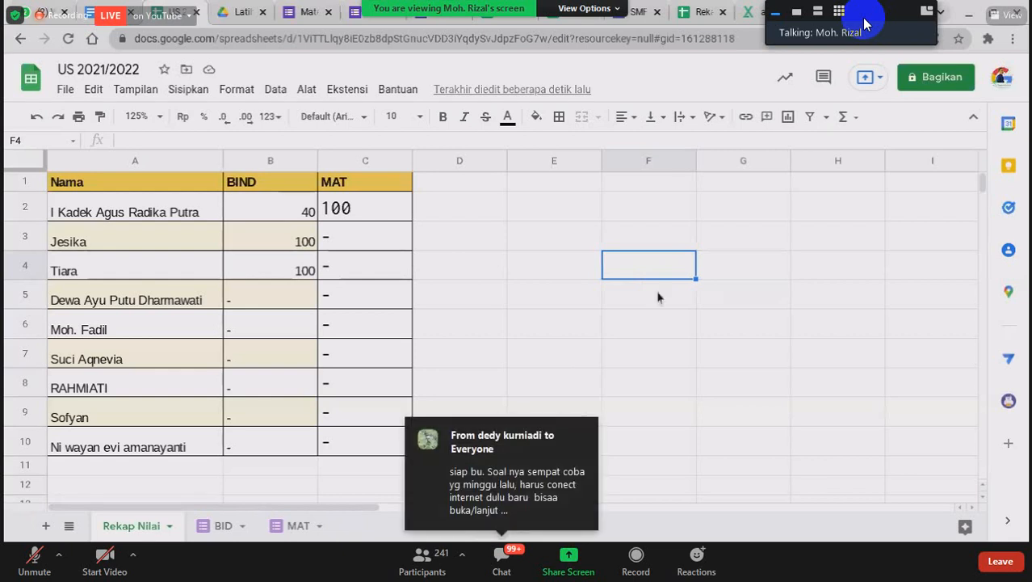
pyautogui.press('Right')
pyautogui.press('Left')
pyautogui.press('Right')
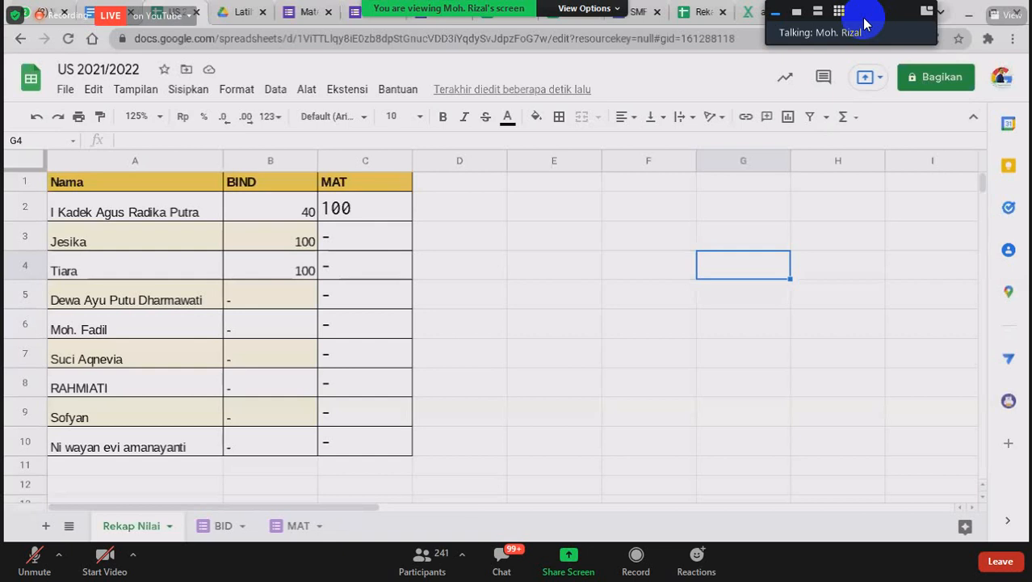
pyautogui.click(646, 270)
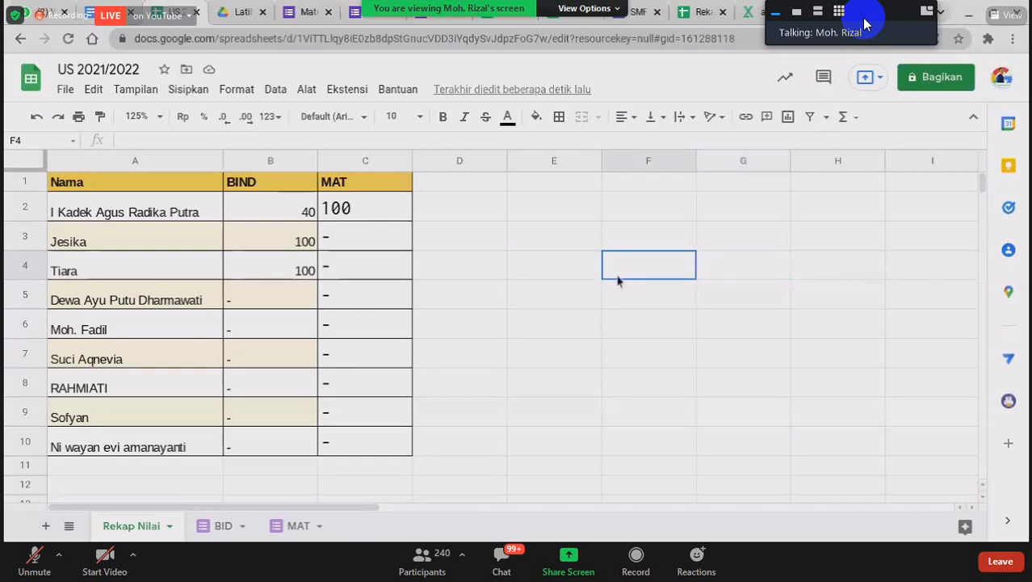
pyautogui.click(731, 276)
pyautogui.click(569, 276)
pyautogui.click(653, 276)
pyautogui.click(743, 276)
pyautogui.click(550, 277)
pyautogui.click(648, 276)
pyautogui.click(714, 276)
pyautogui.moveTo(552, 304); pyautogui.dragTo(716, 308)
pyautogui.click(661, 339)
pyautogui.click(740, 348)
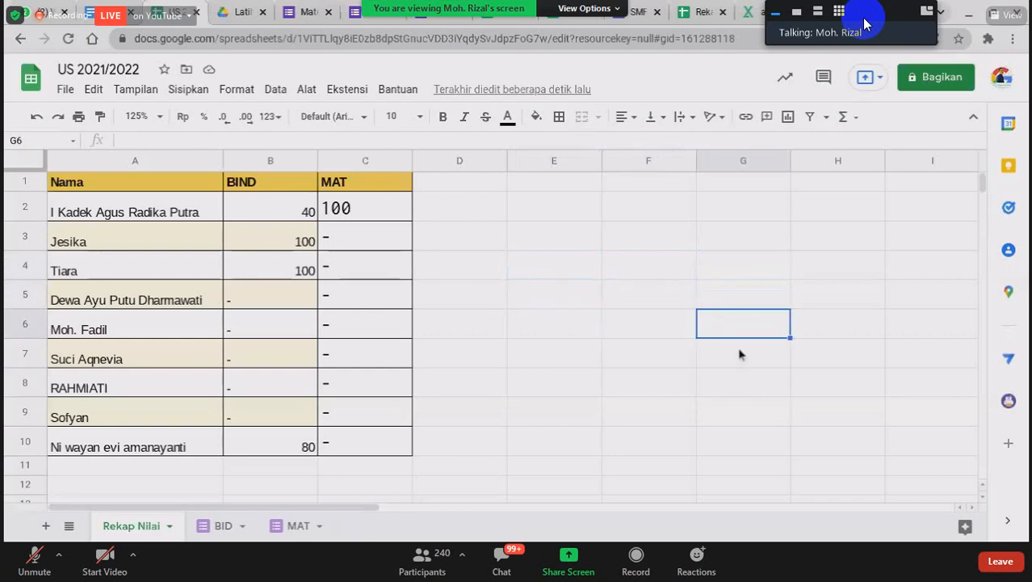
pyautogui.moveTo(740, 347)
pyautogui.mouseDown()
pyautogui.moveTo(578, 296)
pyautogui.moveTo(583, 279)
pyautogui.moveTo(752, 350)
pyautogui.mouseUp()
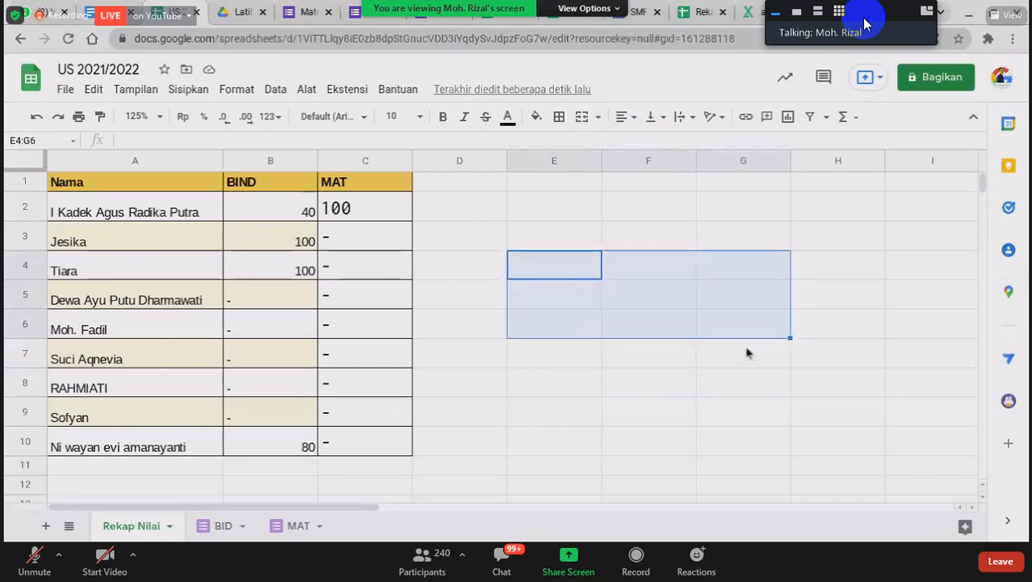
pyautogui.click(742, 330)
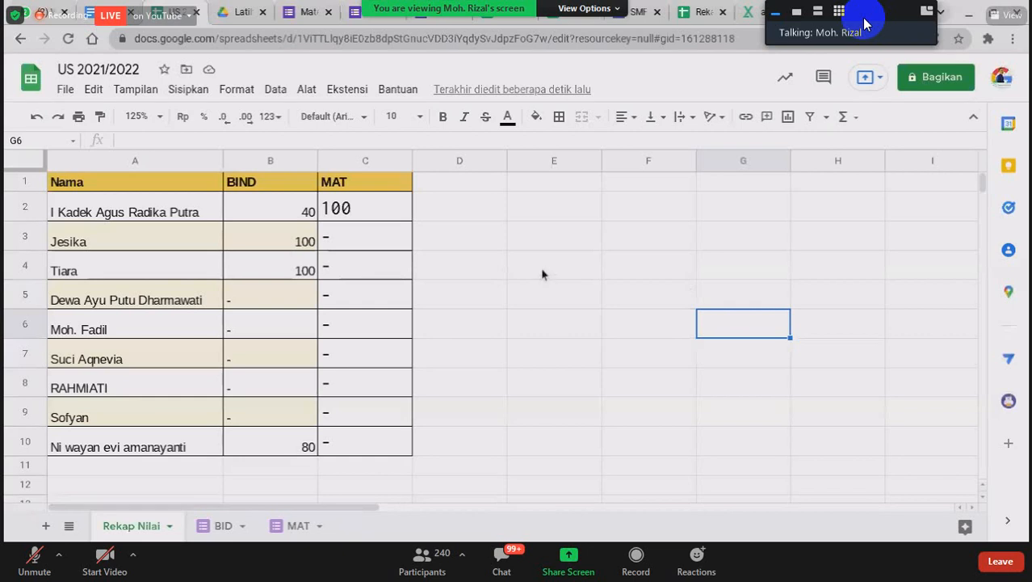
pyautogui.moveTo(544, 273); pyautogui.dragTo(721, 305)
pyautogui.click(546, 242)
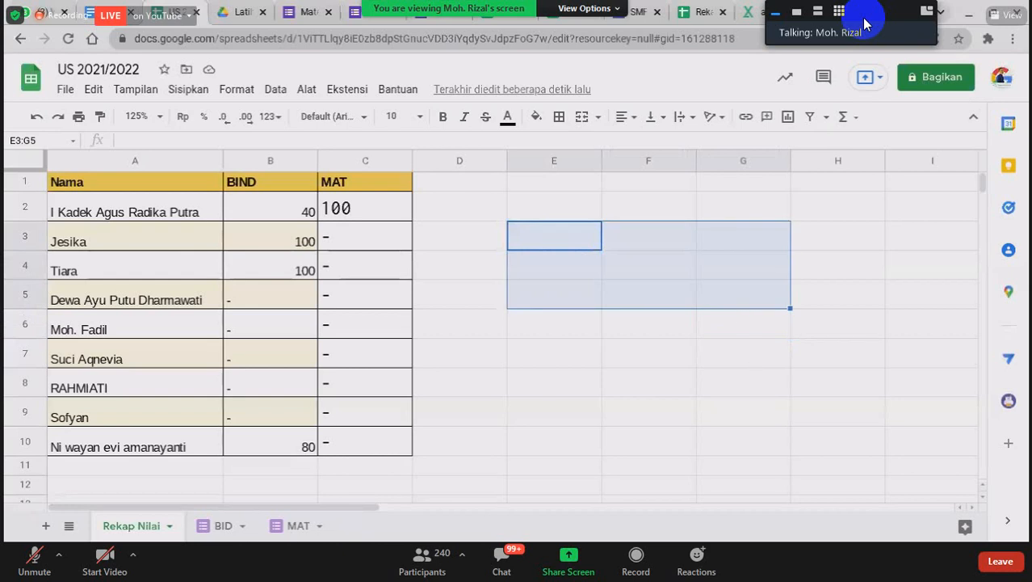
pyautogui.click(751, 325)
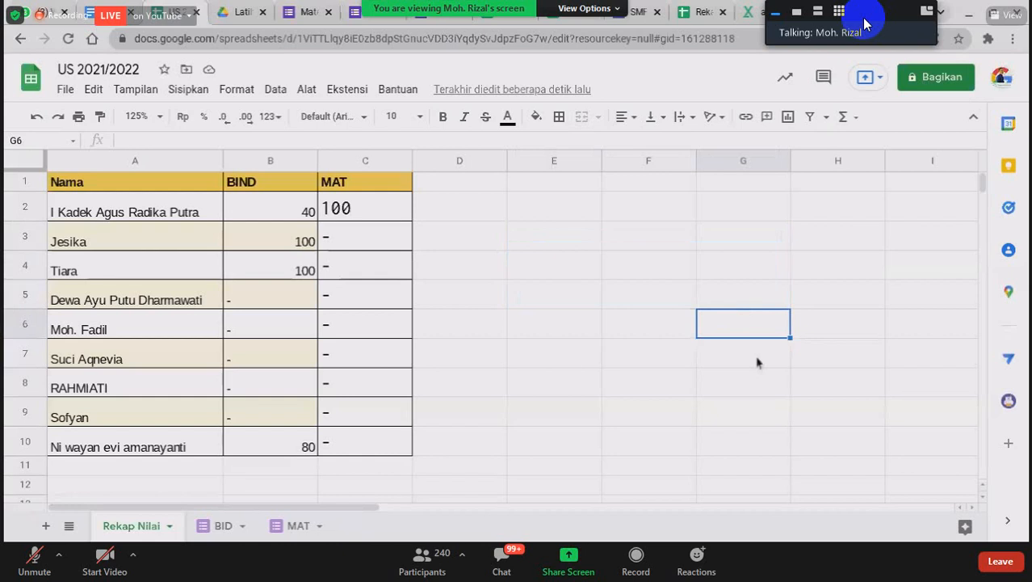
pyautogui.click(630, 304)
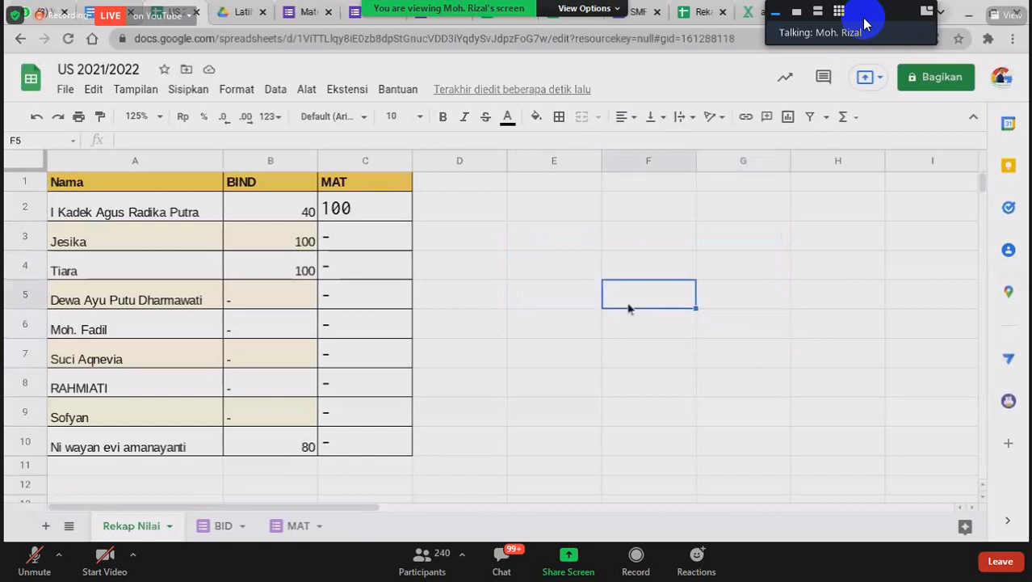
pyautogui.click(586, 272)
pyautogui.moveTo(653, 282); pyautogui.dragTo(718, 304)
pyautogui.click(692, 327)
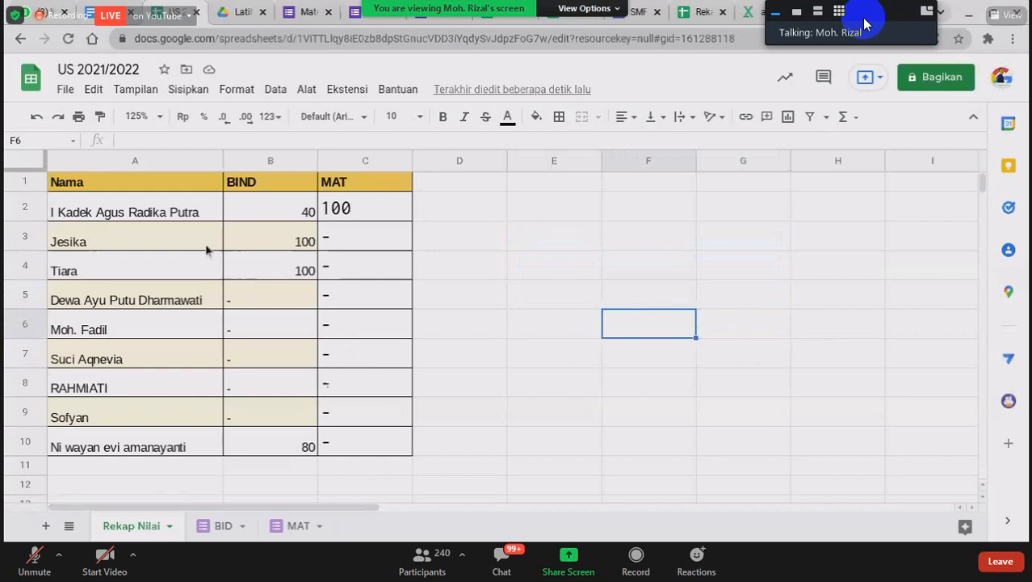
pyautogui.moveTo(133, 184); pyautogui.dragTo(271, 299)
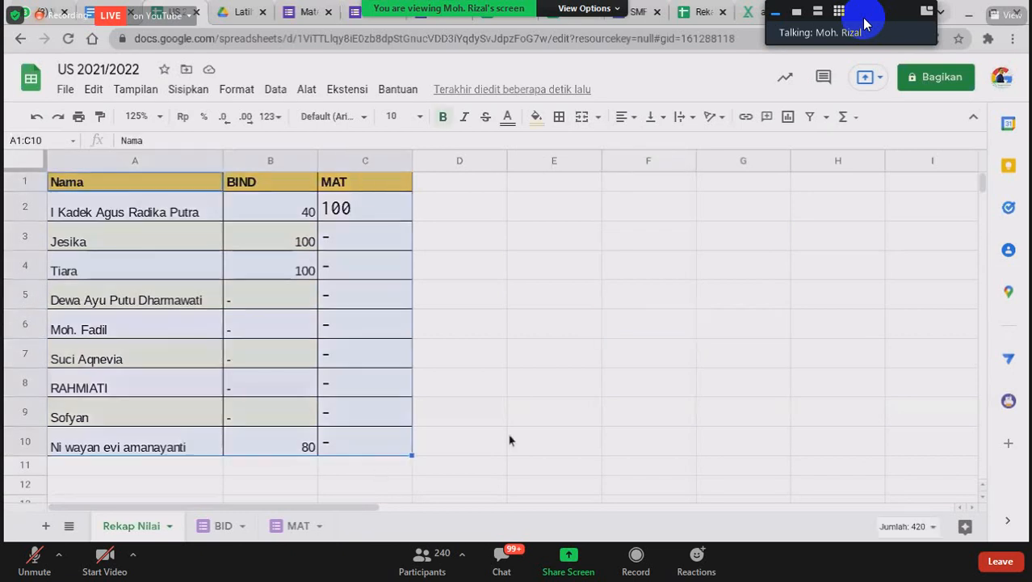
pyautogui.click(555, 362)
pyautogui.scroll(-1, 352, 259)
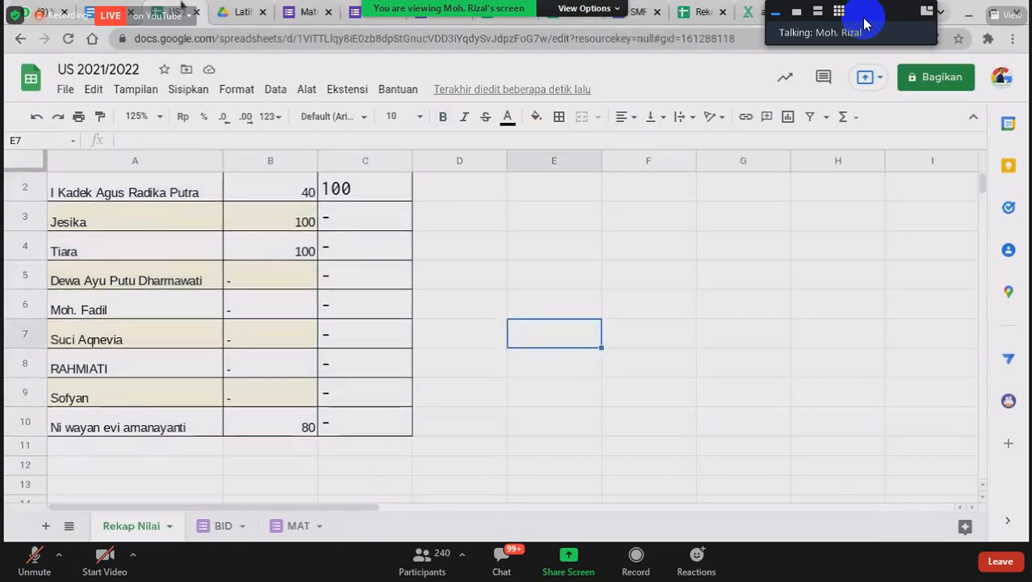
# Step: Look through the formula notes document and the open Google Sites editor
pyautogui.click(99, 13)
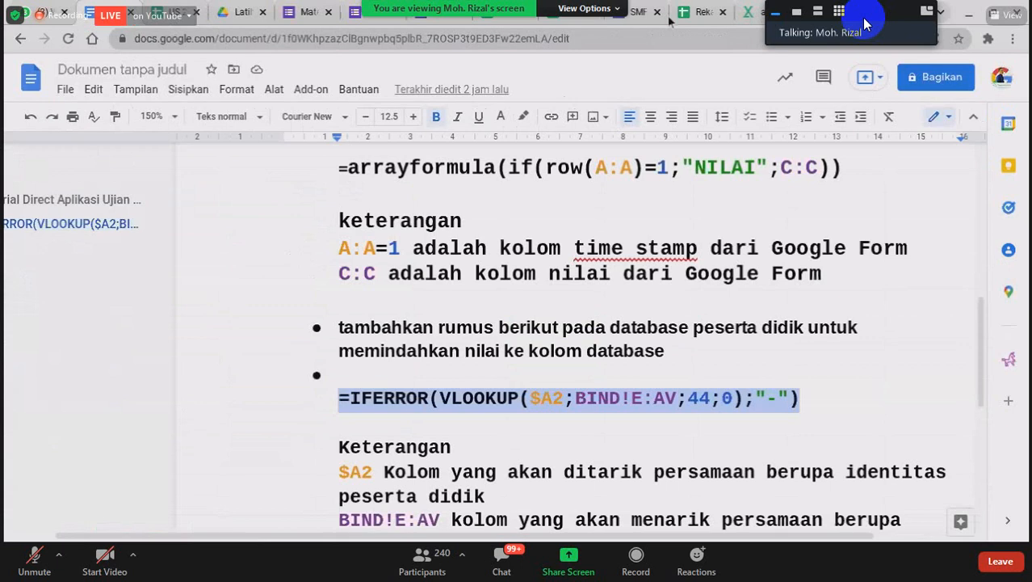
pyautogui.click(308, 13)
pyautogui.click(572, 15)
pyautogui.click(637, 12)
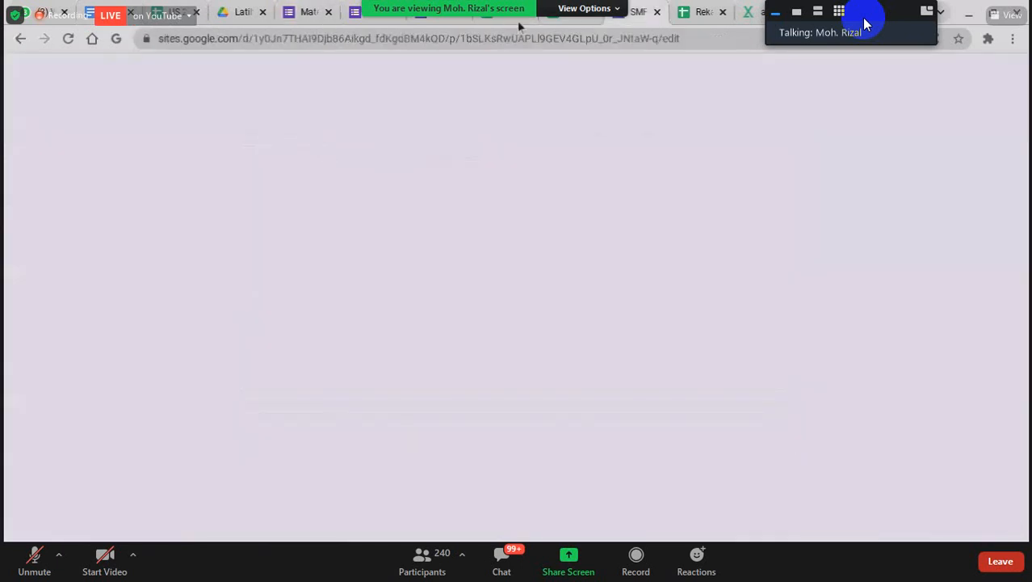
# Step: Return to the US 2021/2022 spreadsheet, review the Rekap Nilai score table, and close the spreadsheet
pyautogui.click(174, 13)
pyautogui.scroll(1, 250, 297)
pyautogui.scroll(-2, 362, 346)
pyautogui.scroll(2, 362, 348)
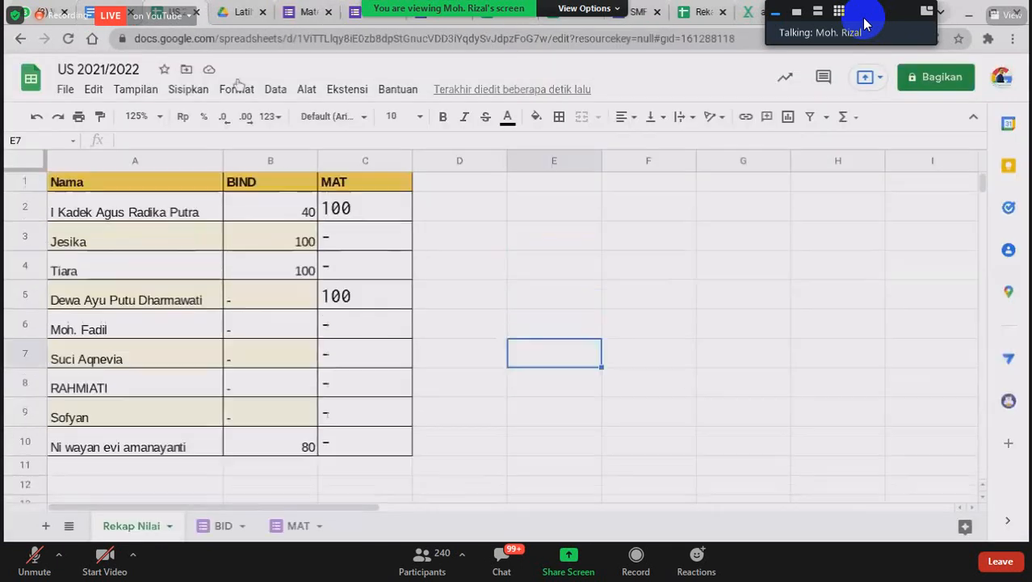
pyautogui.click(197, 13)
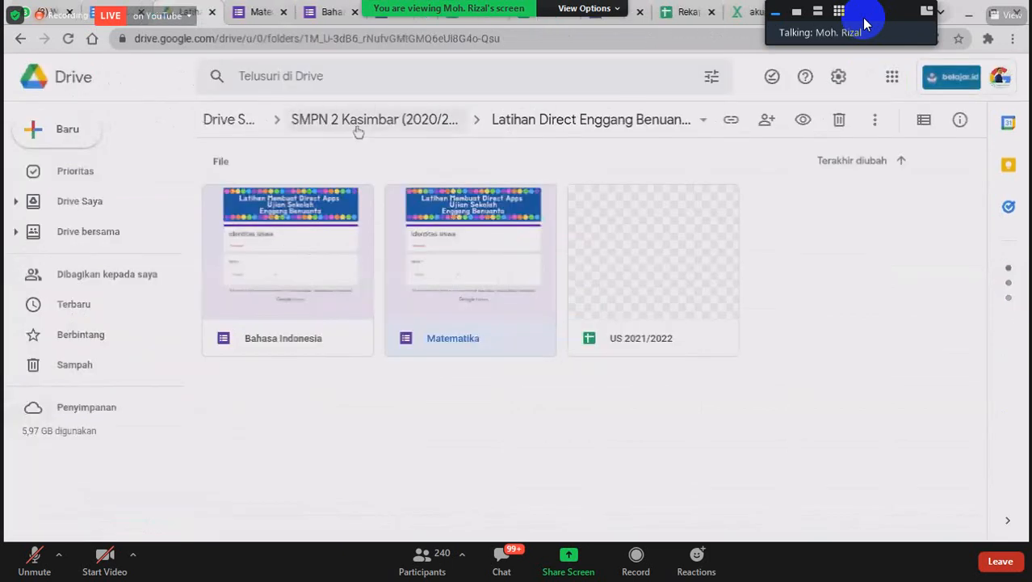
# Step: Find the Dashboard Ujian Sekolah site editor among the open pages and go to the Google Sites home page
pyautogui.hotkey('ctrl', 'Tab')
pyautogui.hotkey('ctrl', 'Tab')
pyautogui.hotkey('ctrl', 'Tab')
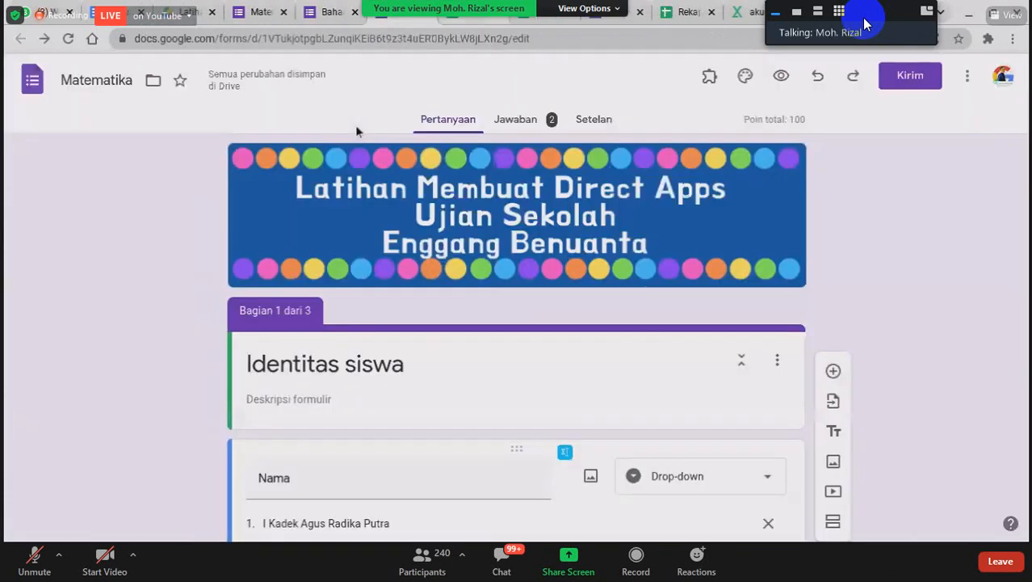
pyautogui.hotkey('ctrl', 'Tab')
pyautogui.hotkey('ctrl', 'Tab')
pyautogui.hotkey('ctrl', 'Tab')
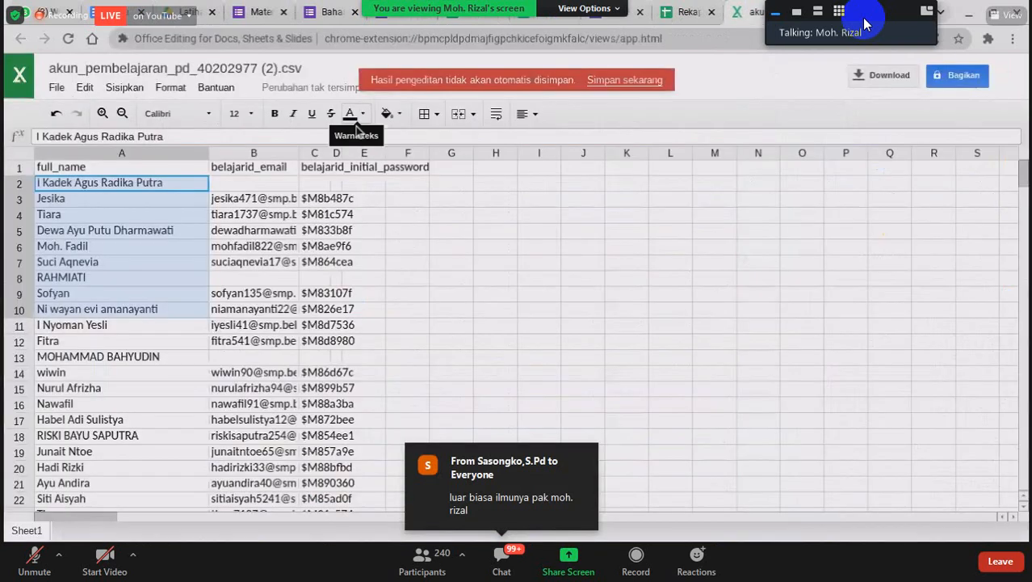
pyautogui.hotkey('ctrl', 'Tab')
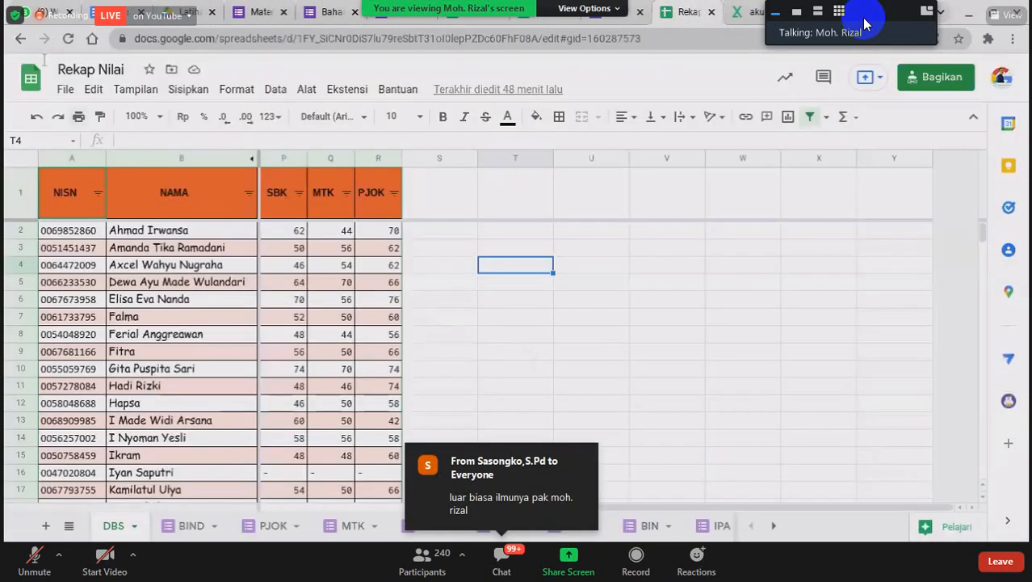
pyautogui.hotkey('ctrl', 'shift', 'Tab')
pyautogui.hotkey('ctrl', 'Tab')
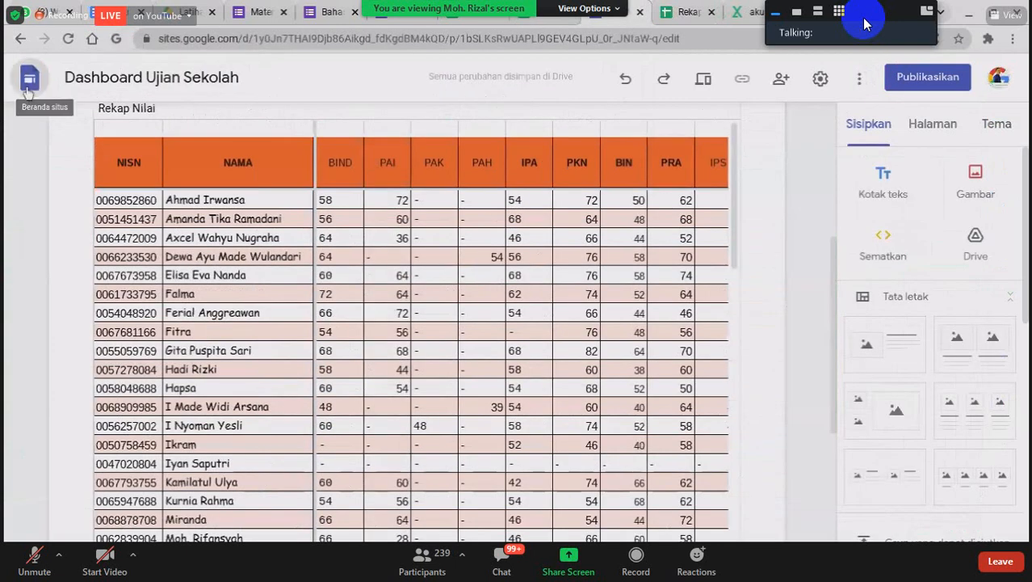
pyautogui.click(31, 90)
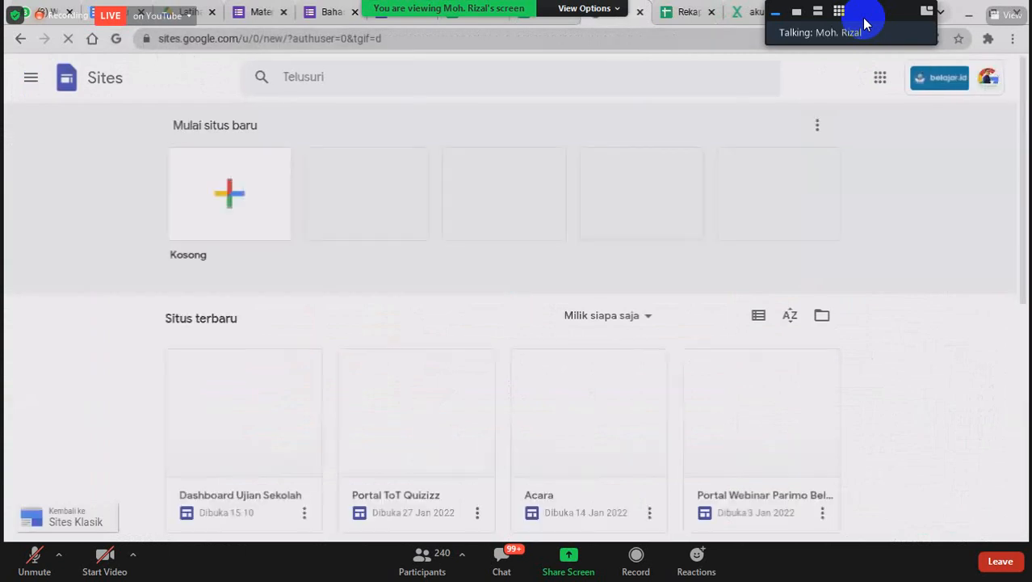
# Step: Open Google Sites from the Google apps list in a new browser tab and look over the recent sites
pyautogui.click(875, 13)
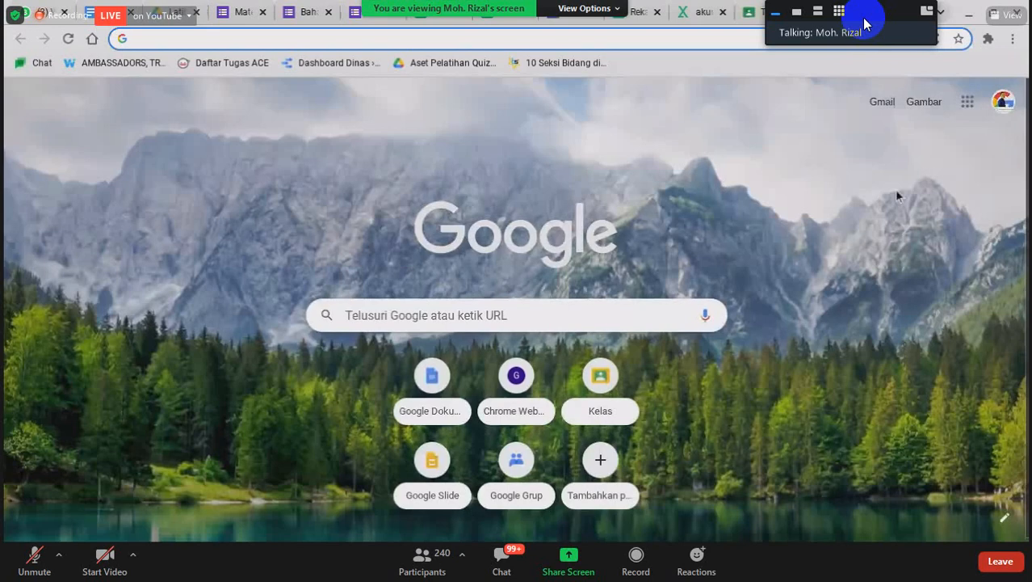
pyautogui.click(963, 110)
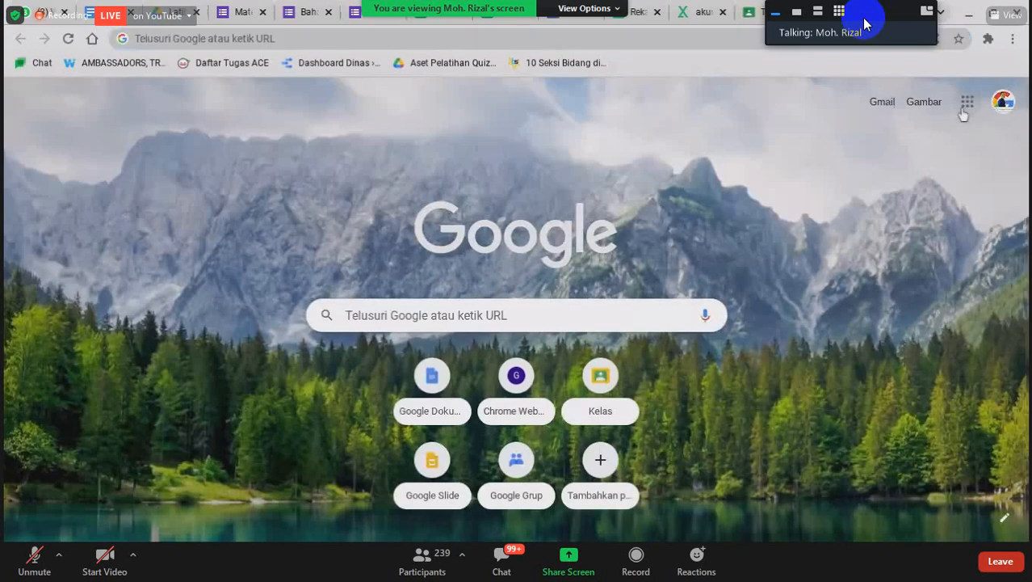
pyautogui.click(966, 105)
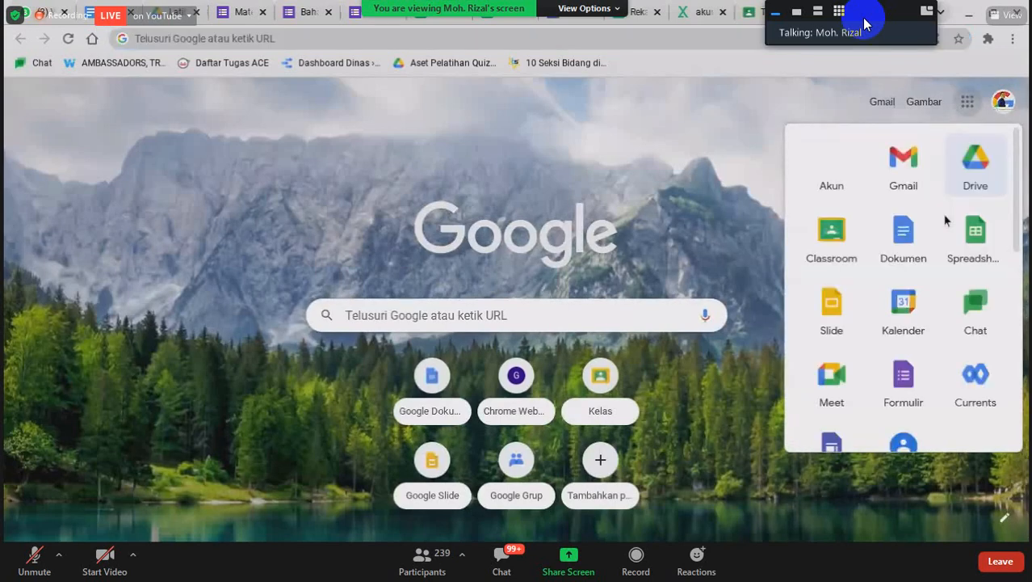
pyautogui.scroll(-3, 937, 299)
pyautogui.scroll(3, 935, 309)
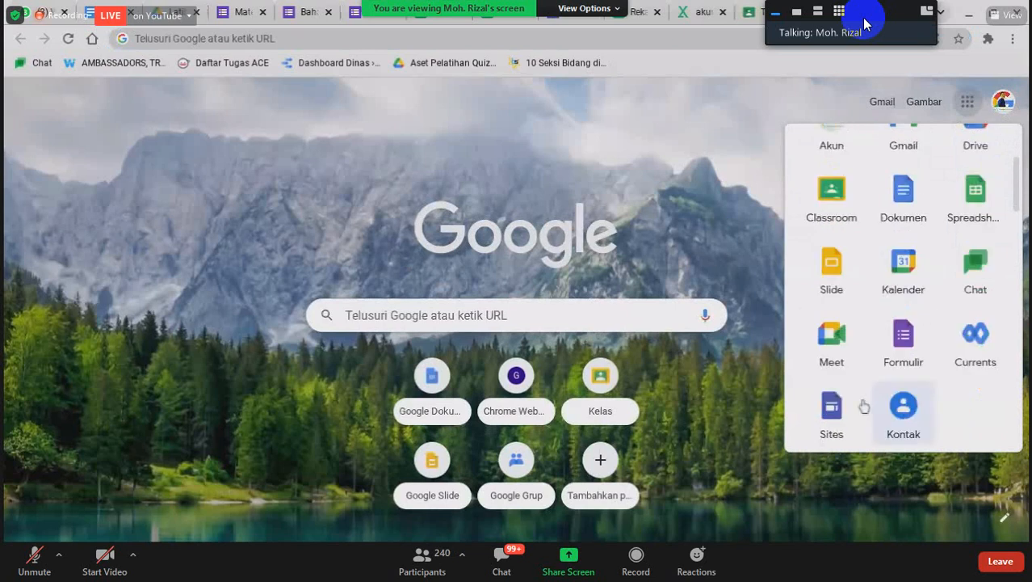
pyautogui.scroll(-5, 865, 404)
pyautogui.scroll(3, 831, 323)
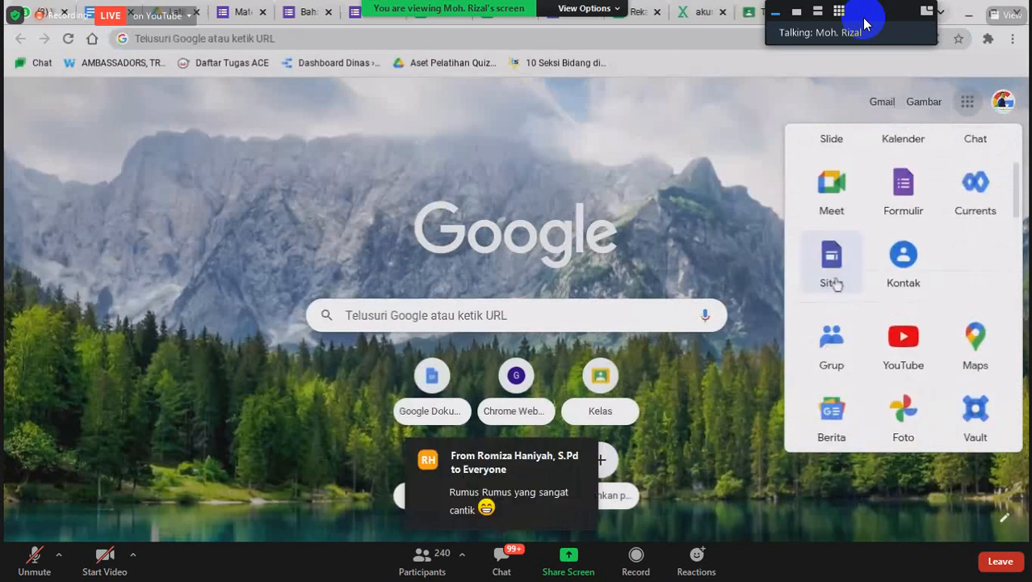
pyautogui.click(834, 281)
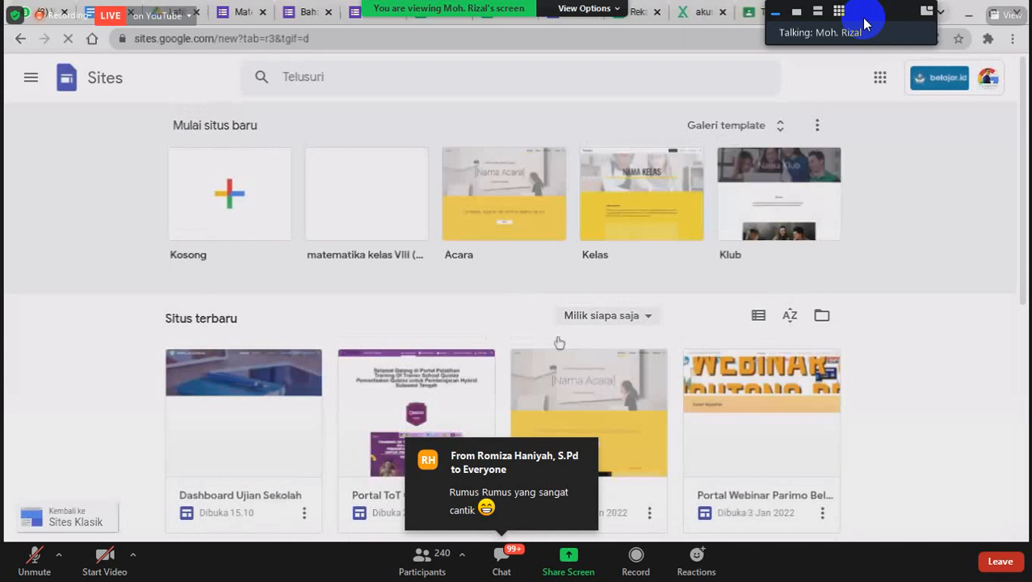
pyautogui.scroll(-1, 551, 345)
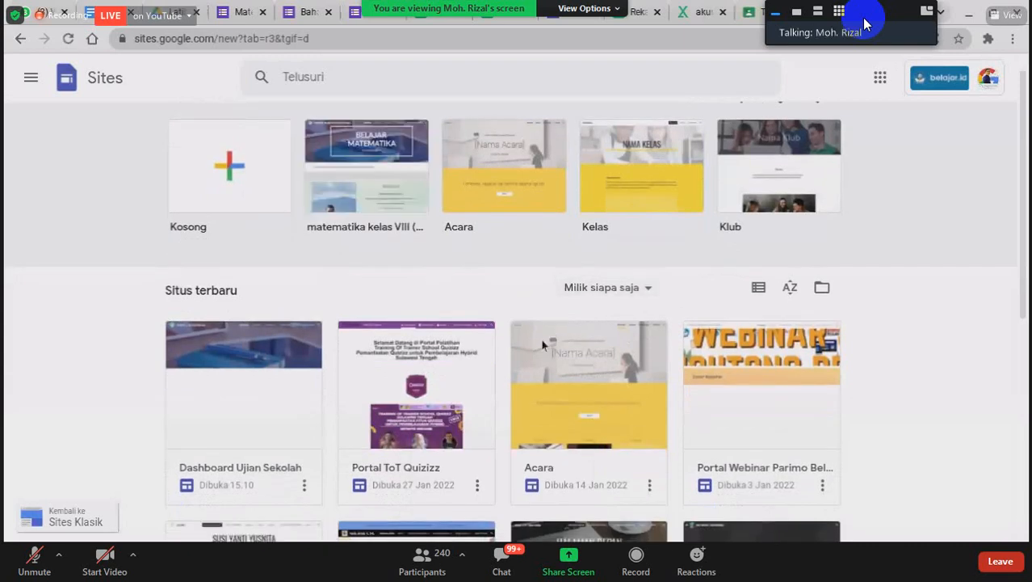
pyautogui.scroll(1, 542, 345)
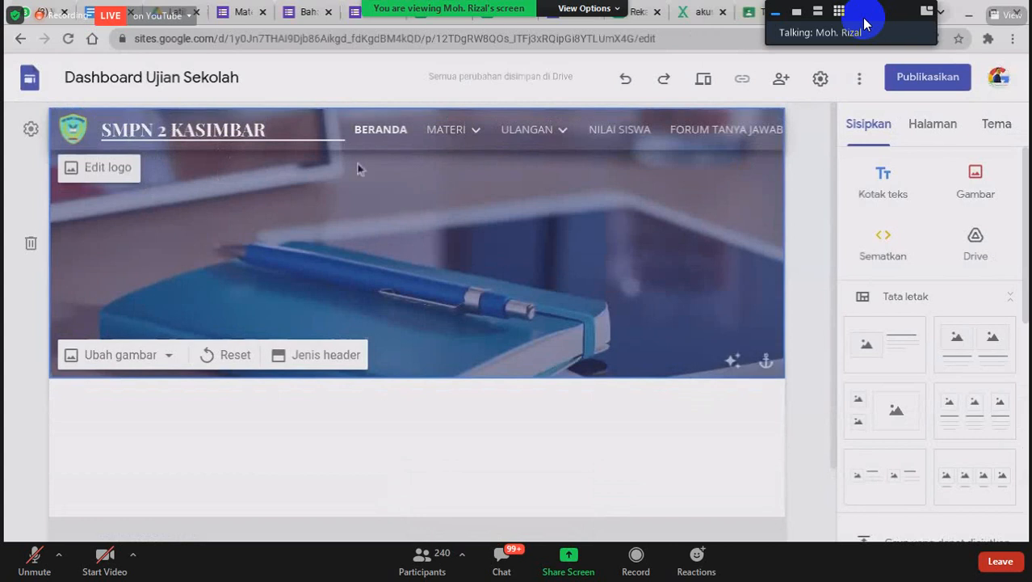
# Step: Review the logo and favicon options in the site's Brand image settings, close them, and look over the home page header
pyautogui.click(71, 166)
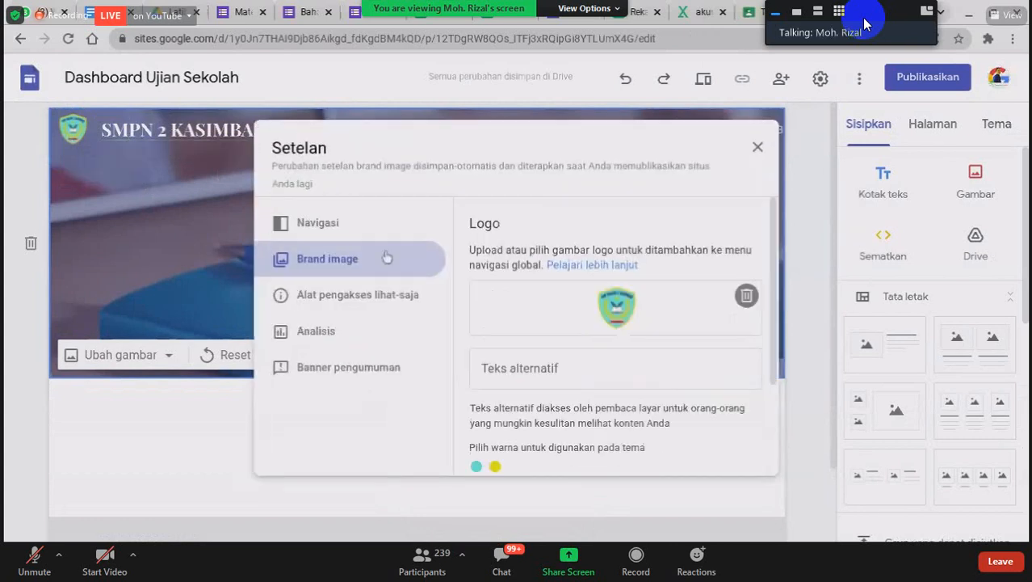
pyautogui.scroll(-3, 494, 395)
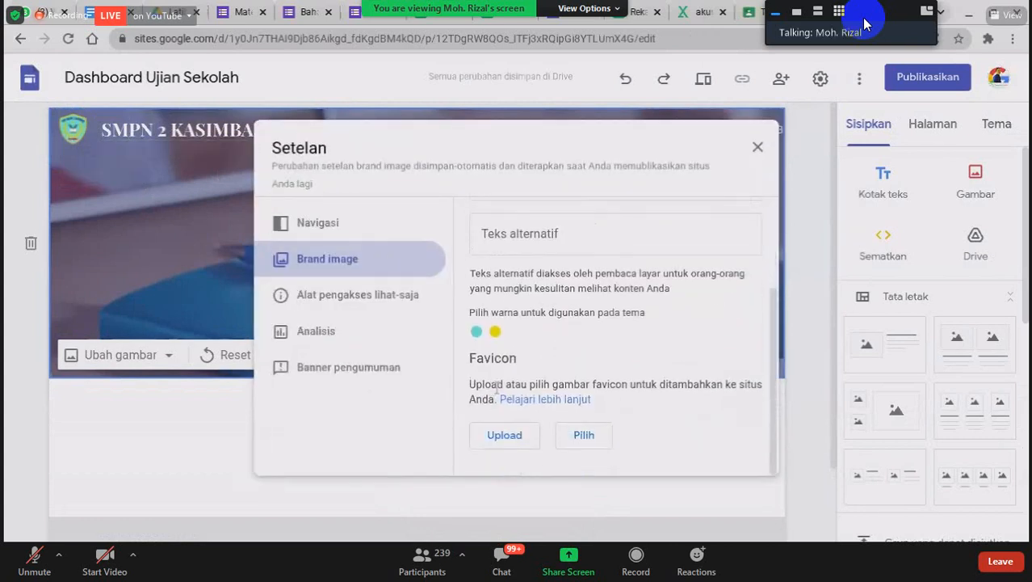
pyautogui.click(758, 148)
pyautogui.scroll(-1, 583, 272)
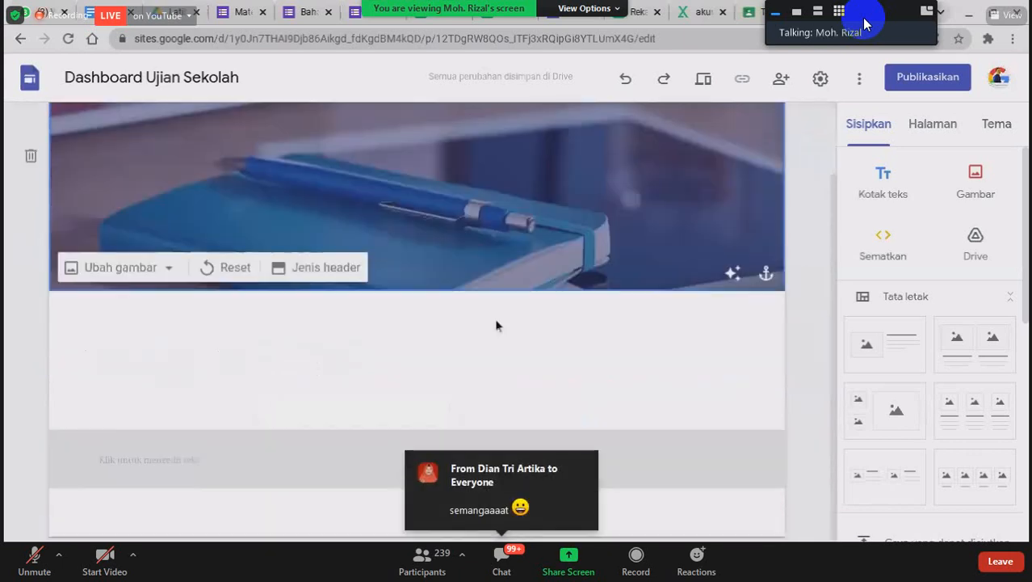
pyautogui.scroll(1, 496, 325)
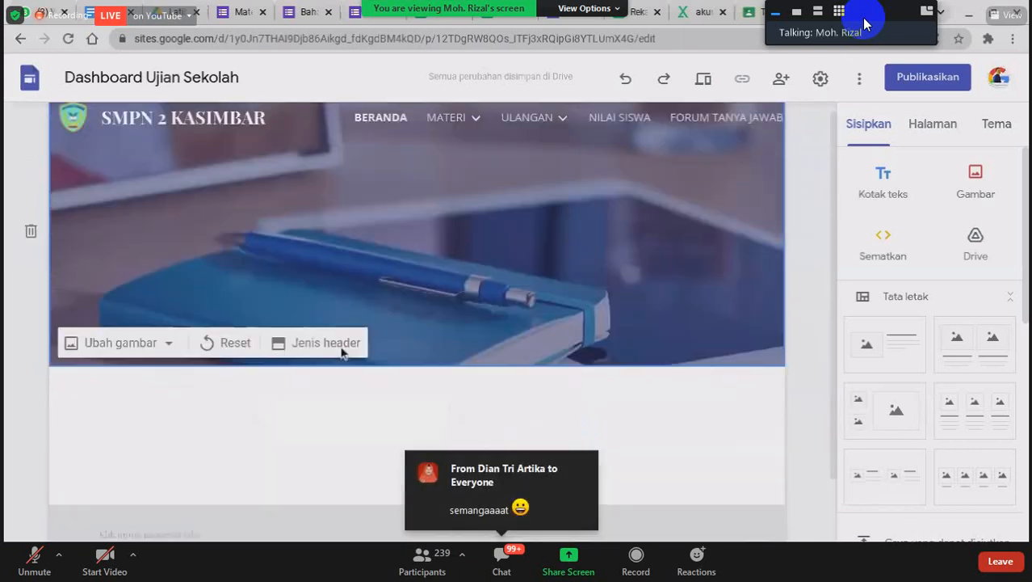
pyautogui.scroll(-1, 341, 351)
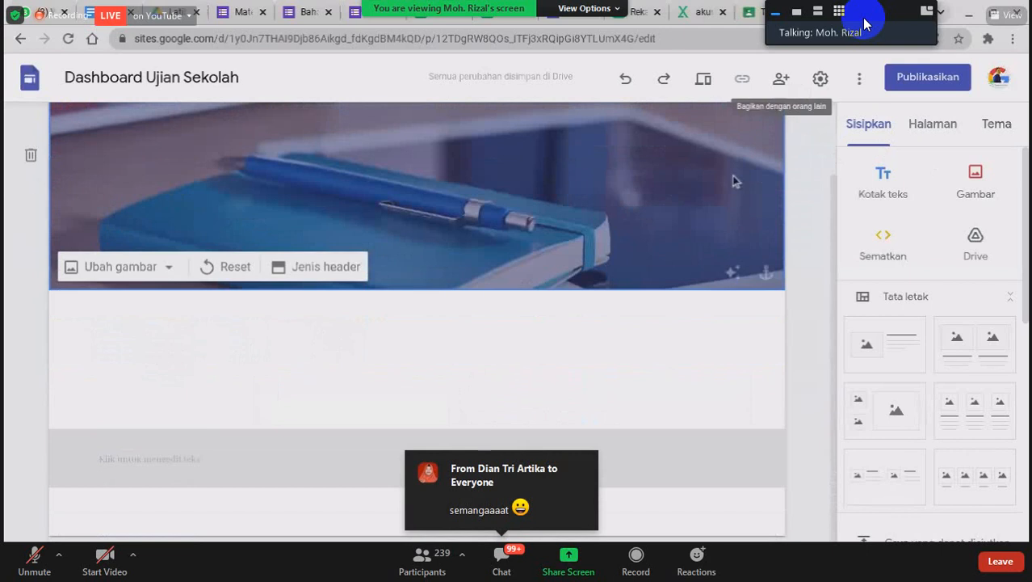
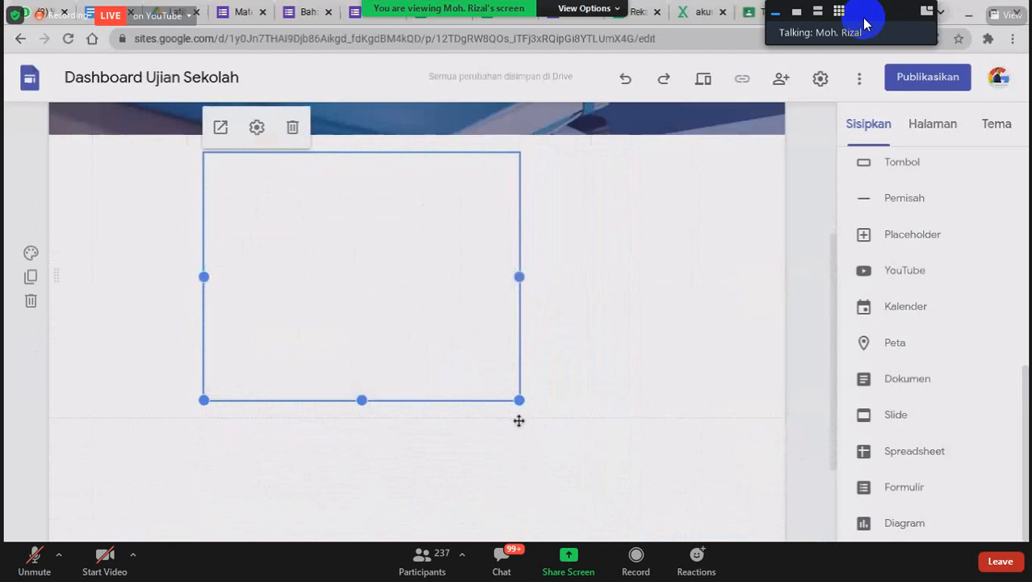
# Step: Widen the embedded frame below the home page header and open the sharing settings of the US 2021/2022 spreadsheet
pyautogui.moveTo(523, 432); pyautogui.dragTo(576, 428)
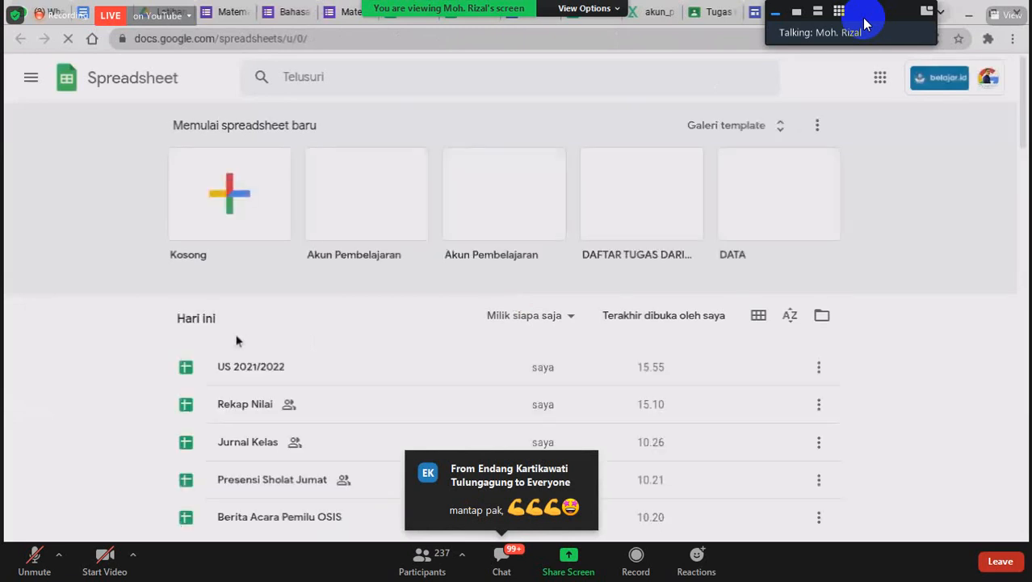
pyautogui.click(242, 369)
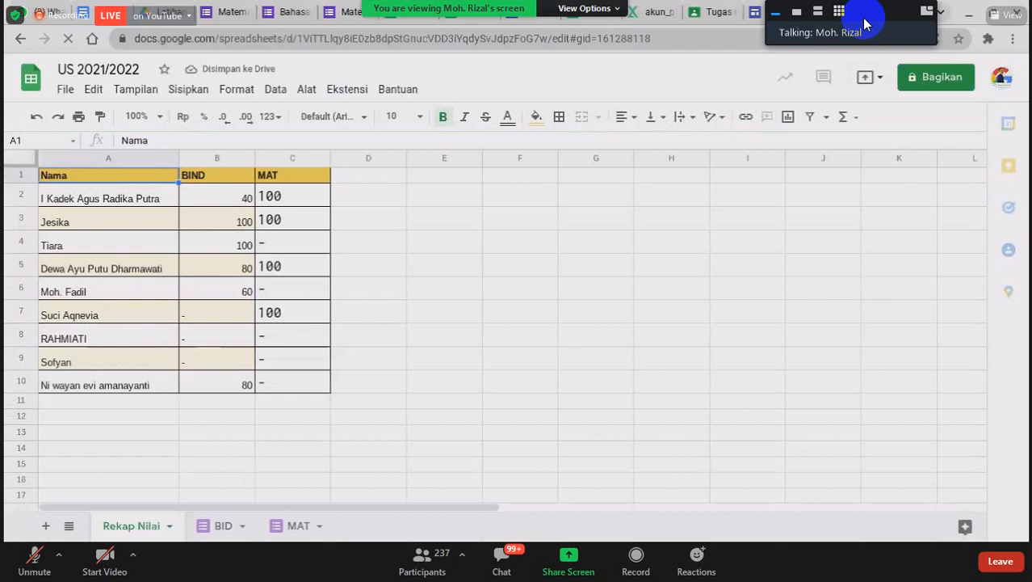
pyautogui.click(941, 77)
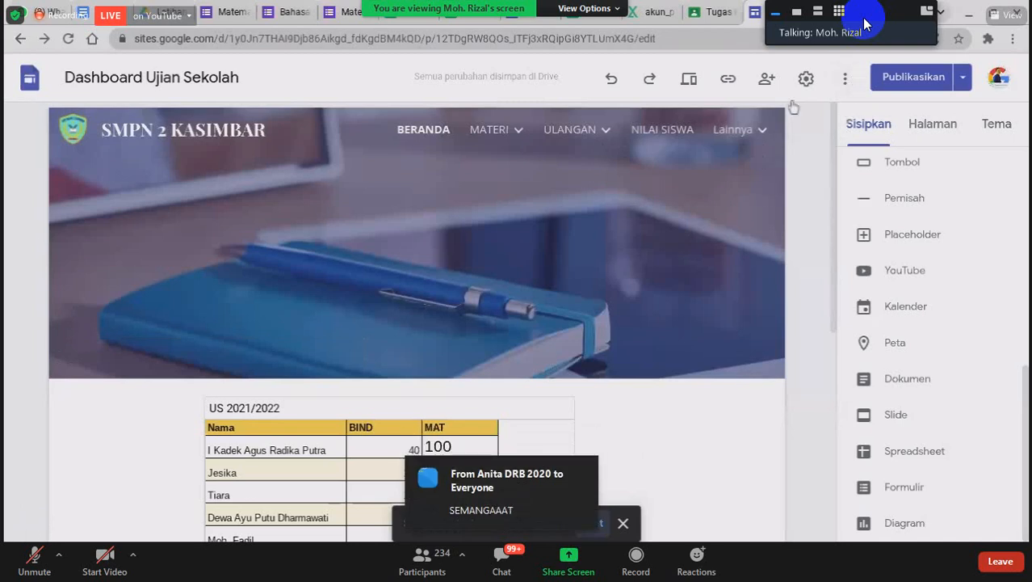
# Step: Open the published version of the Dashboard Ujian Sekolah site and select its web address
pyautogui.click(962, 78)
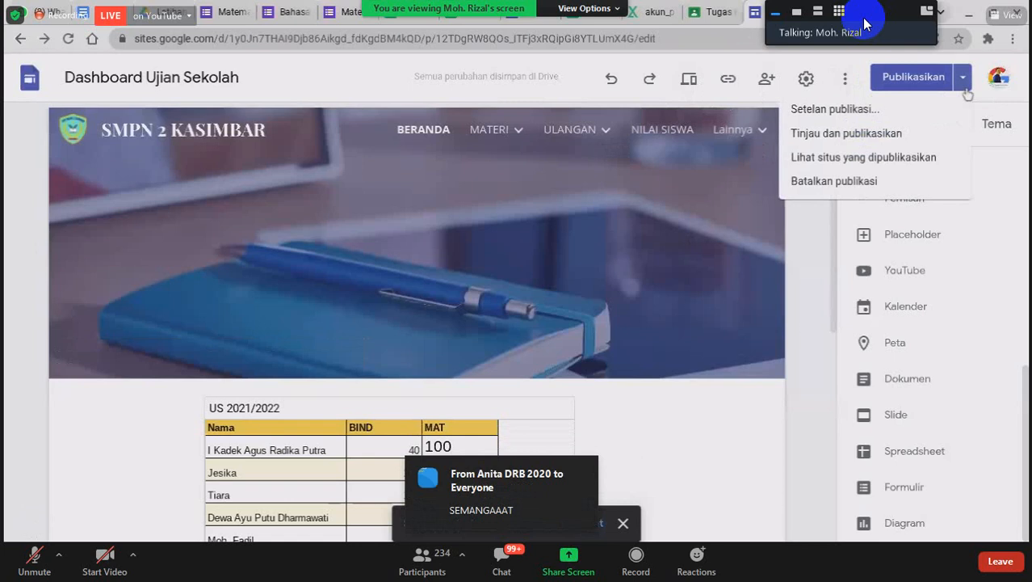
pyautogui.click(800, 247)
pyautogui.scroll(1, 1028, 153)
pyautogui.scroll(3, 1028, 154)
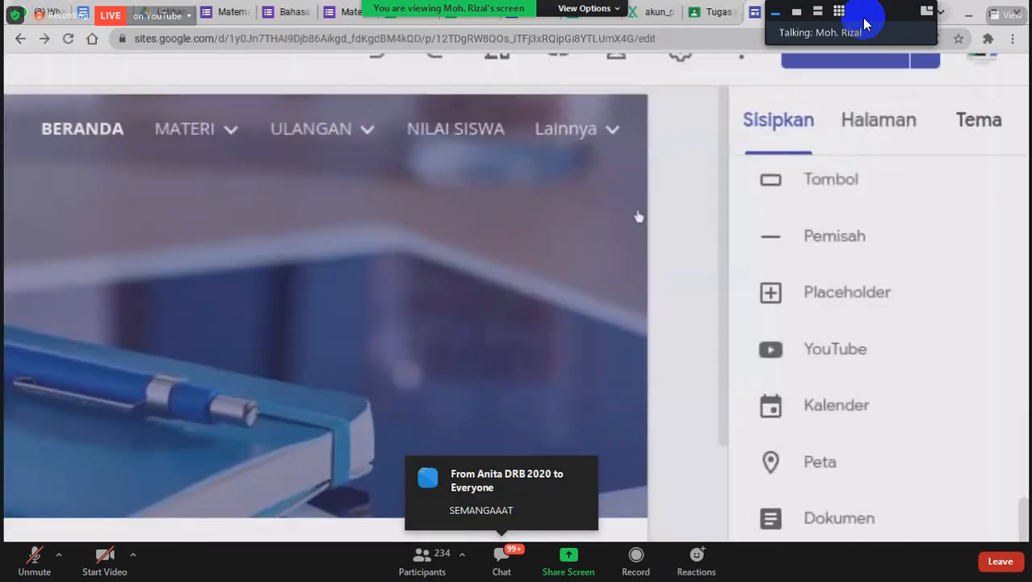
pyautogui.scroll(1, 641, 216)
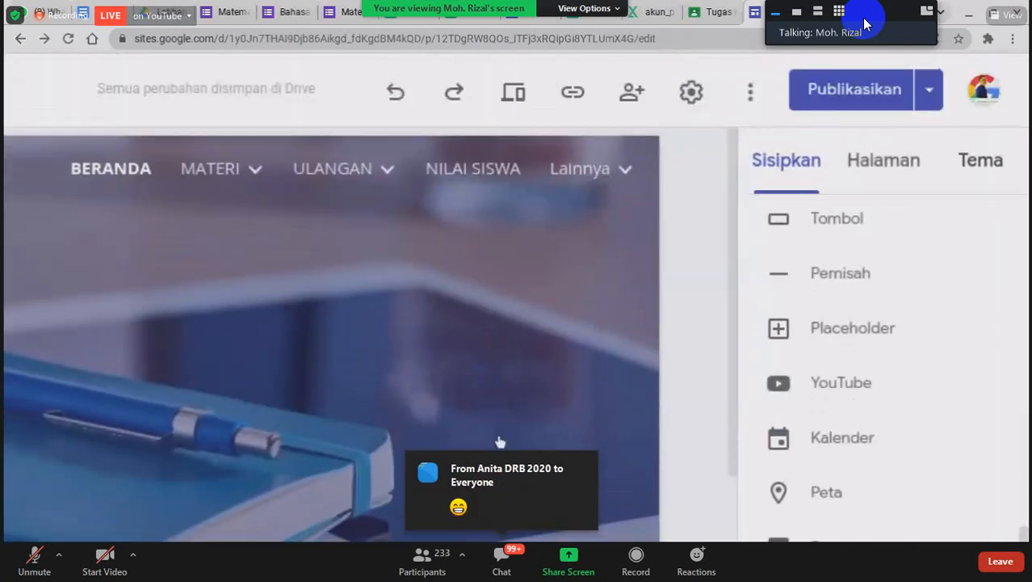
pyautogui.click(930, 97)
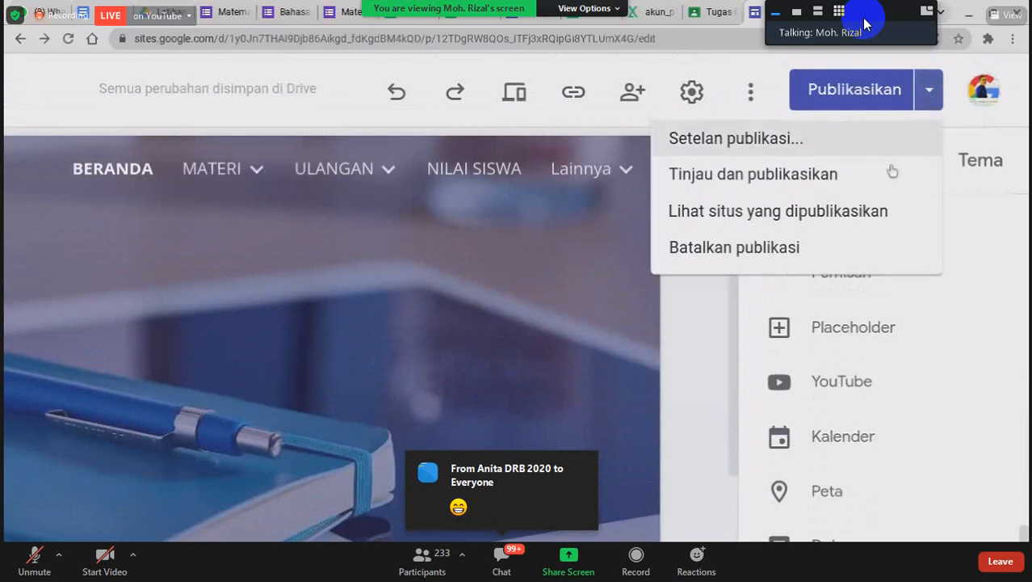
pyautogui.click(854, 230)
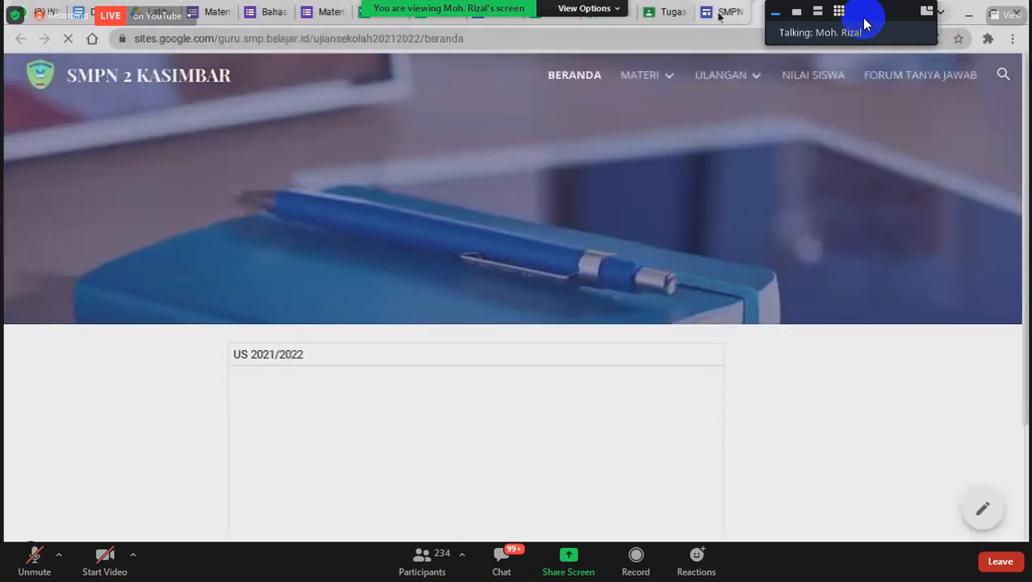
pyautogui.click(658, 37)
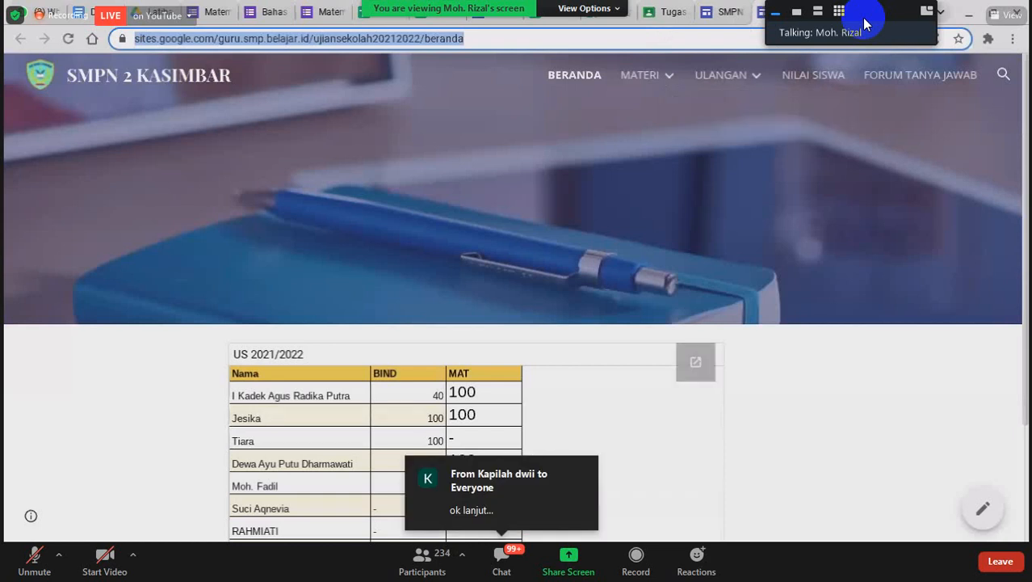
# Step: Switch to the Zoom meeting chat, select and copy all of its messages, and minimize the chat window
pyautogui.click(864, 25)
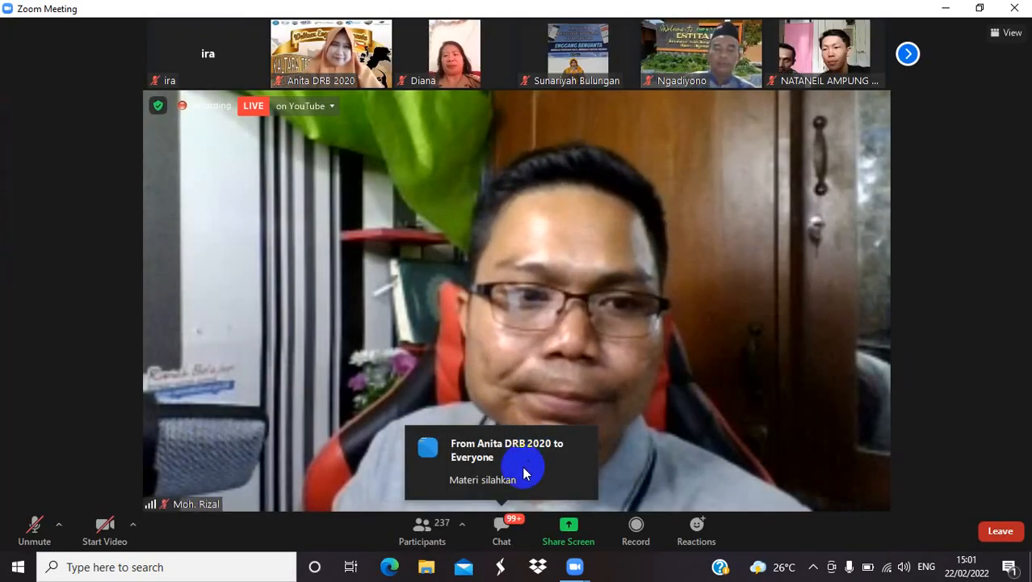
pyautogui.click(501, 529)
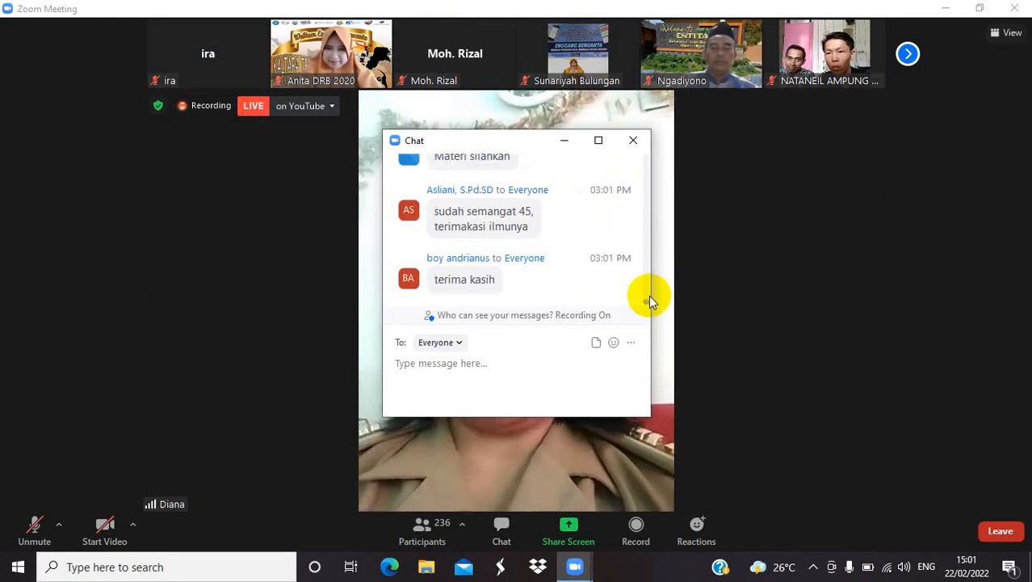
pyautogui.click(652, 246)
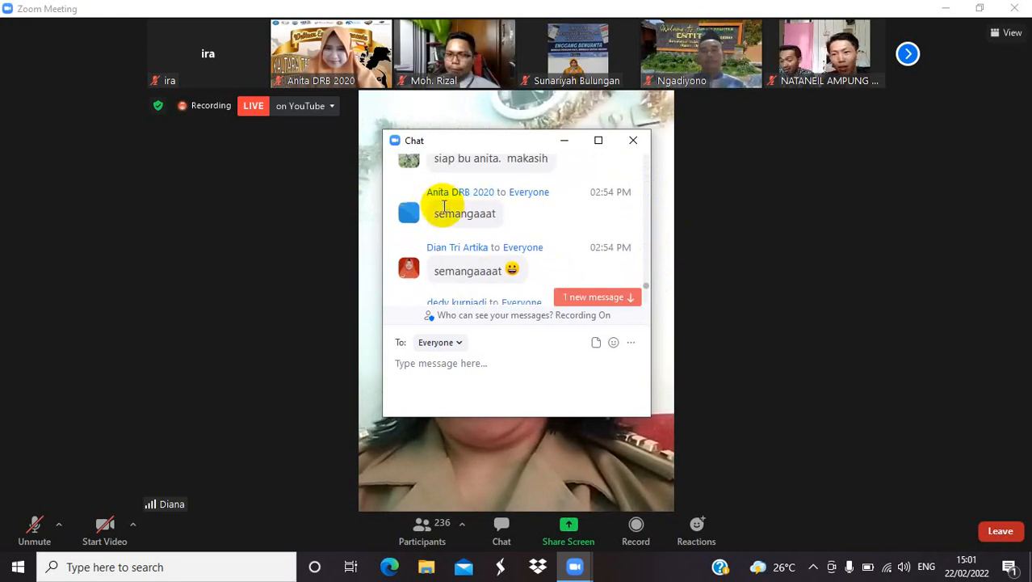
pyautogui.moveTo(443, 206); pyautogui.dragTo(581, 384)
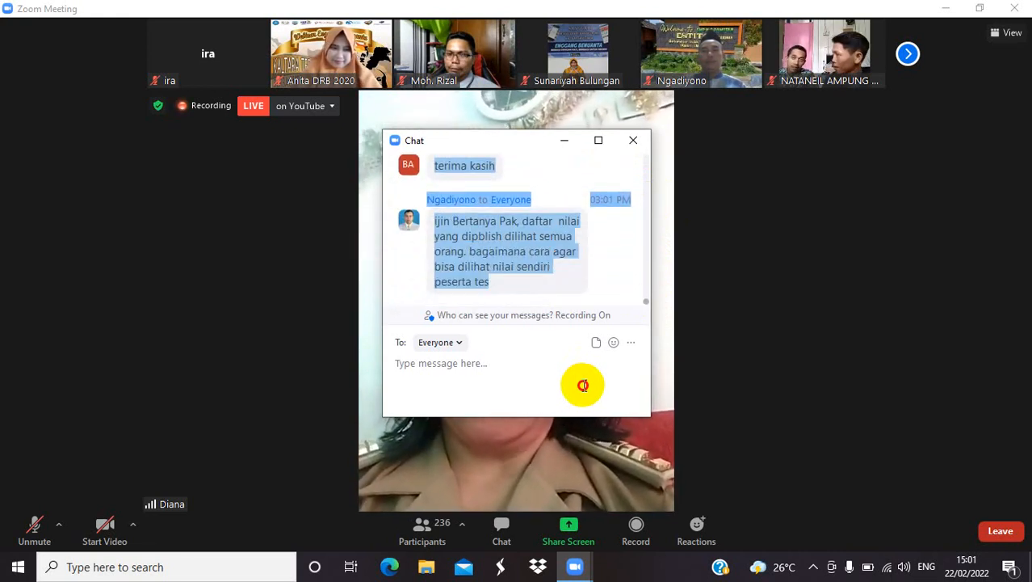
pyautogui.rightClick(524, 243)
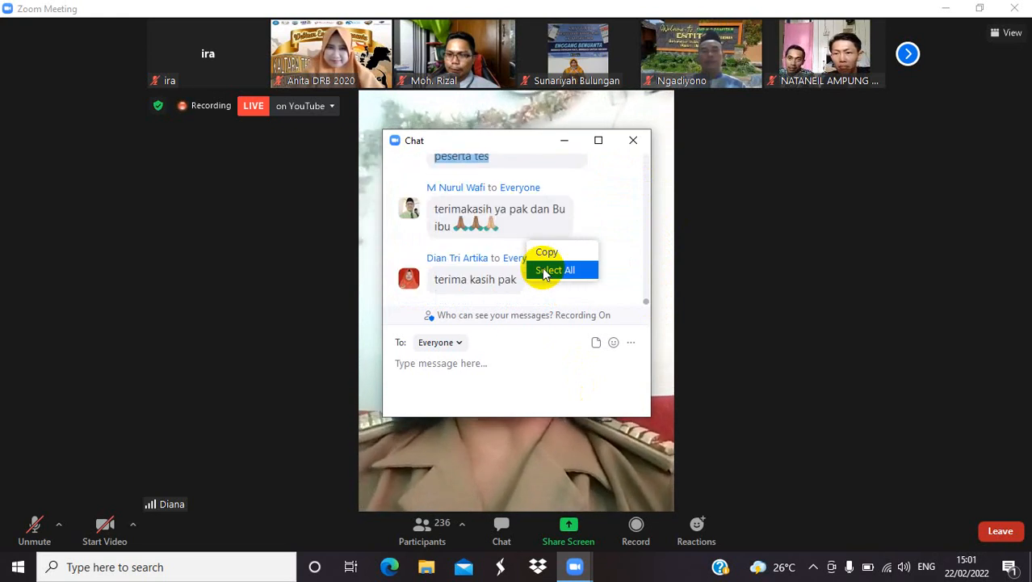
pyautogui.click(545, 271)
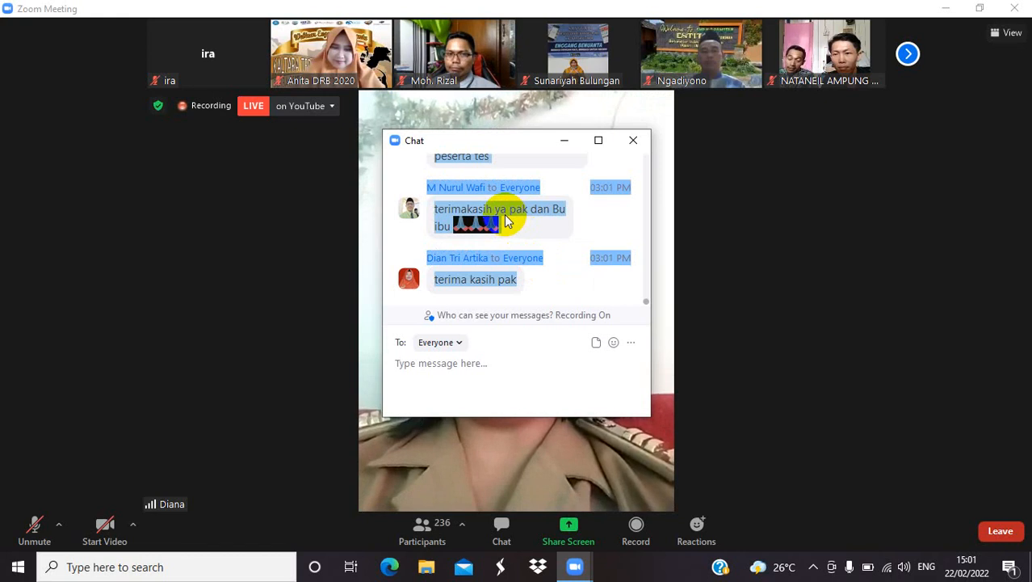
pyautogui.rightClick(505, 220)
pyautogui.click(521, 232)
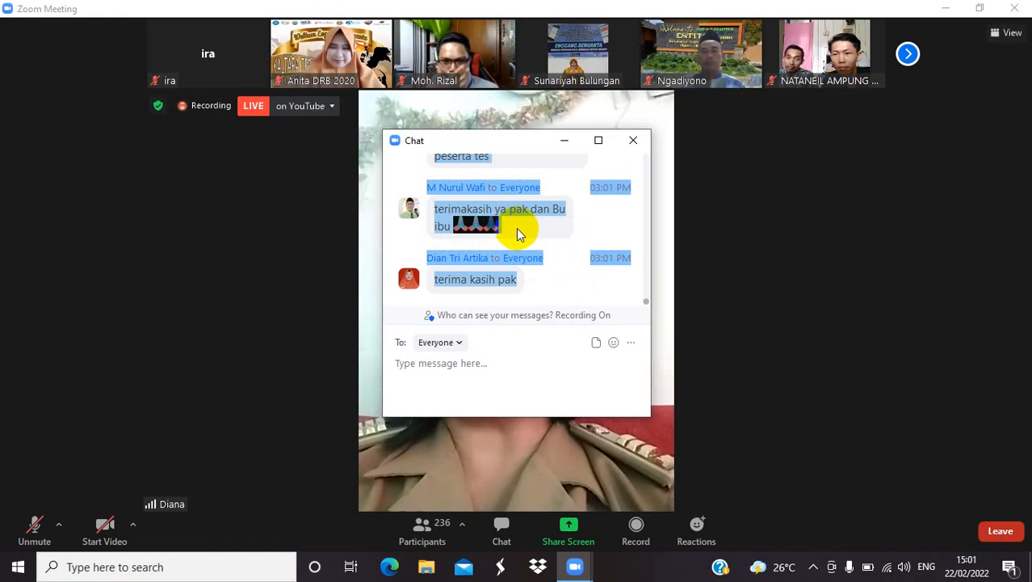
pyautogui.click(561, 142)
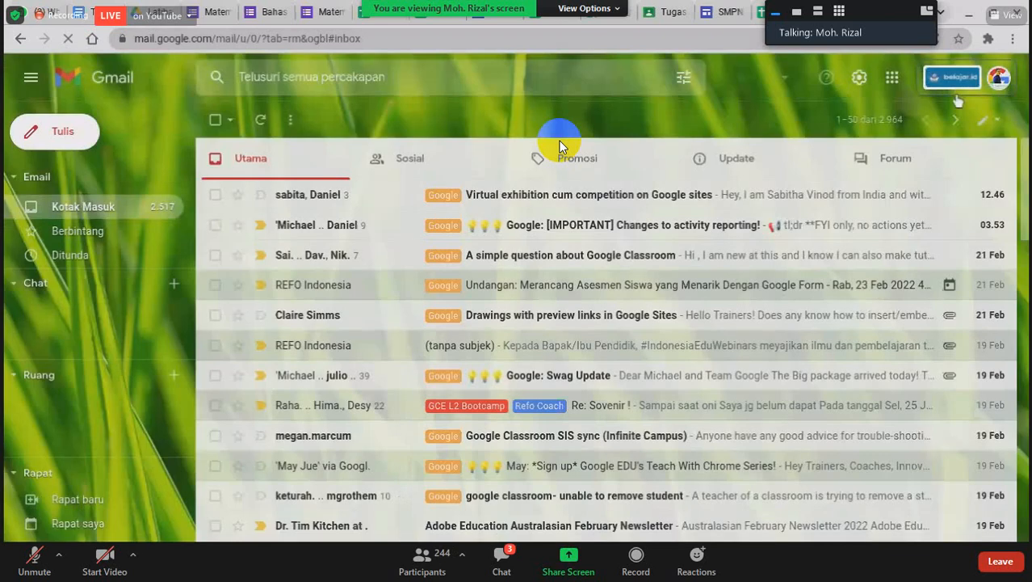
# Step: Switch to the other Gmail account, find the noreply email containing the grade report, and open its attached Lapor PDF
pyautogui.click(911, 325)
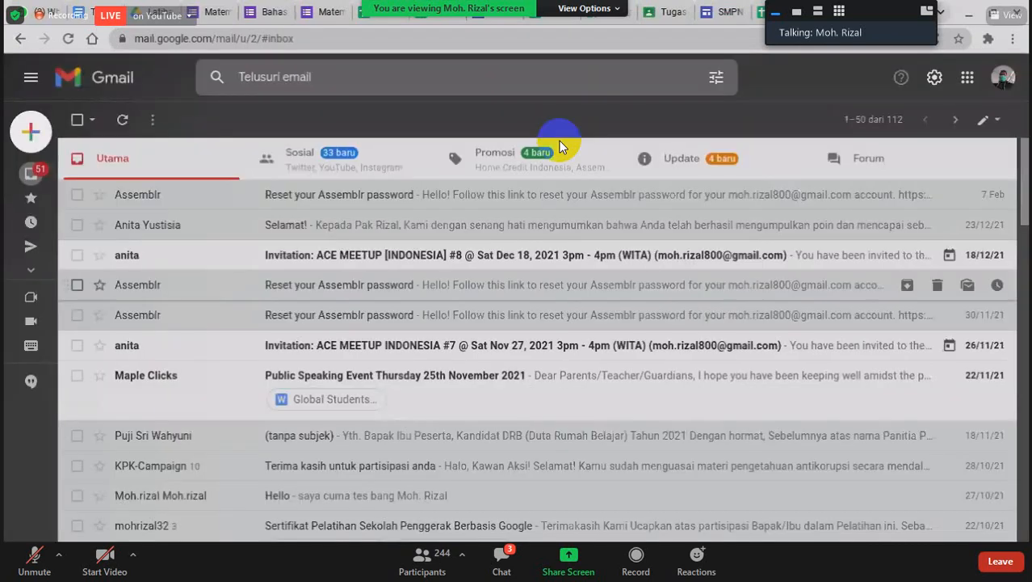
pyautogui.scroll(-3, 563, 148)
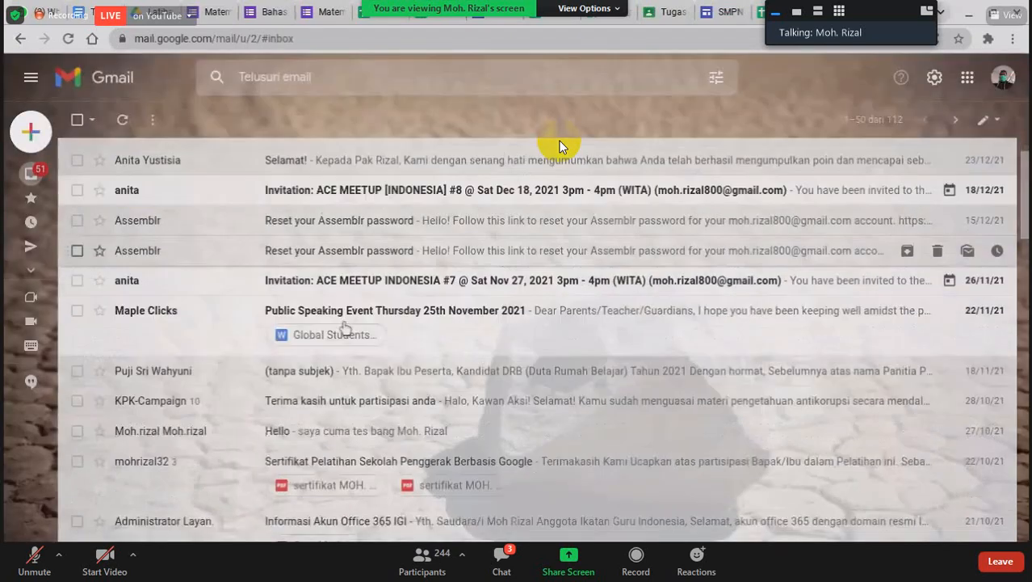
pyautogui.scroll(-1, 563, 148)
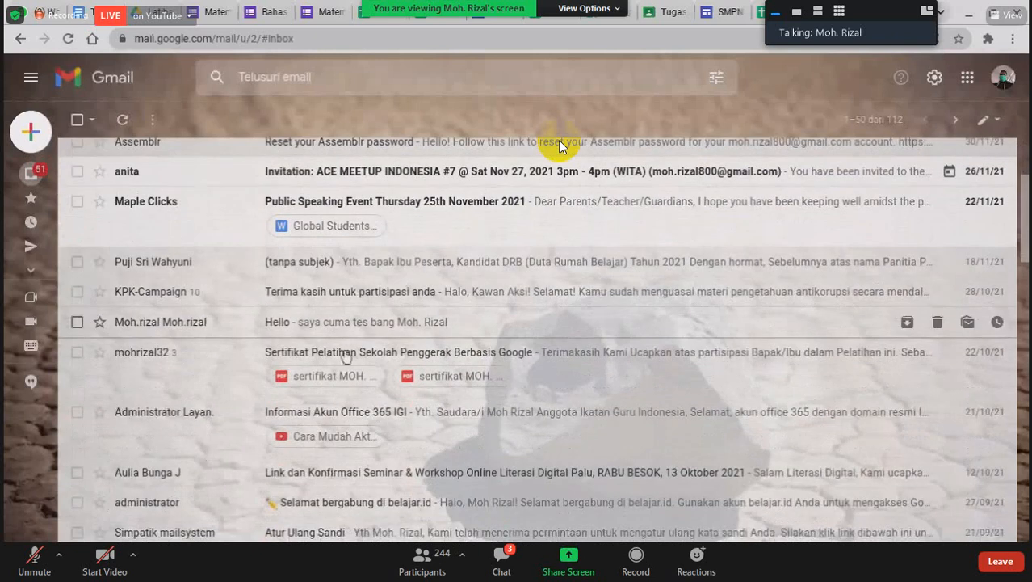
pyautogui.scroll(-5, 563, 146)
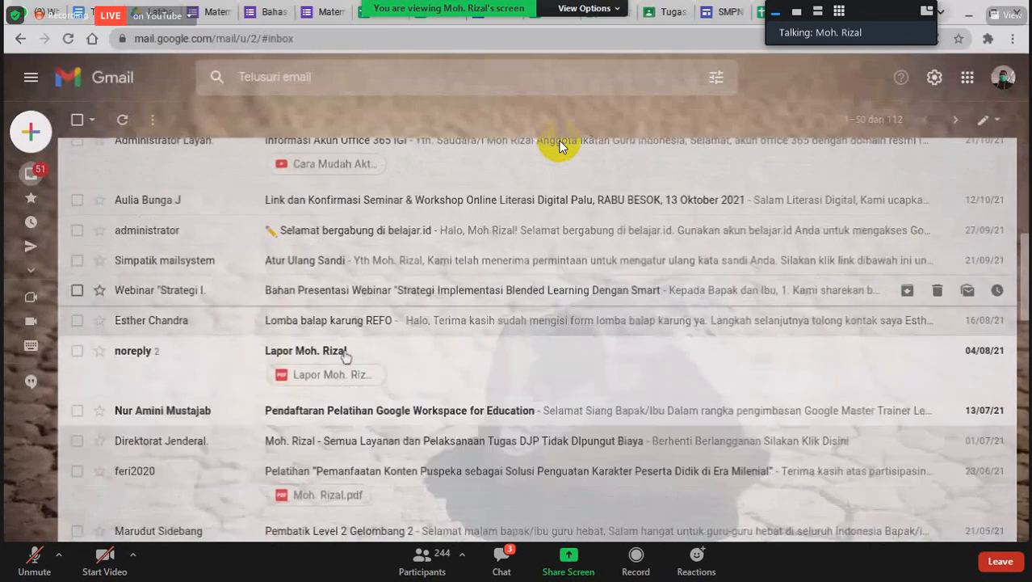
pyautogui.scroll(-1, 563, 146)
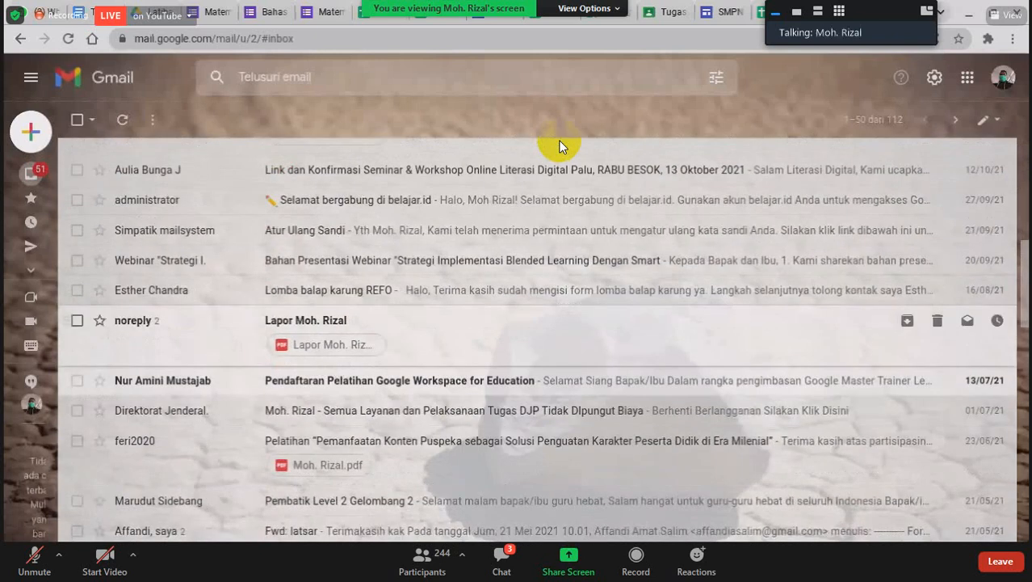
pyautogui.scroll(1, 563, 146)
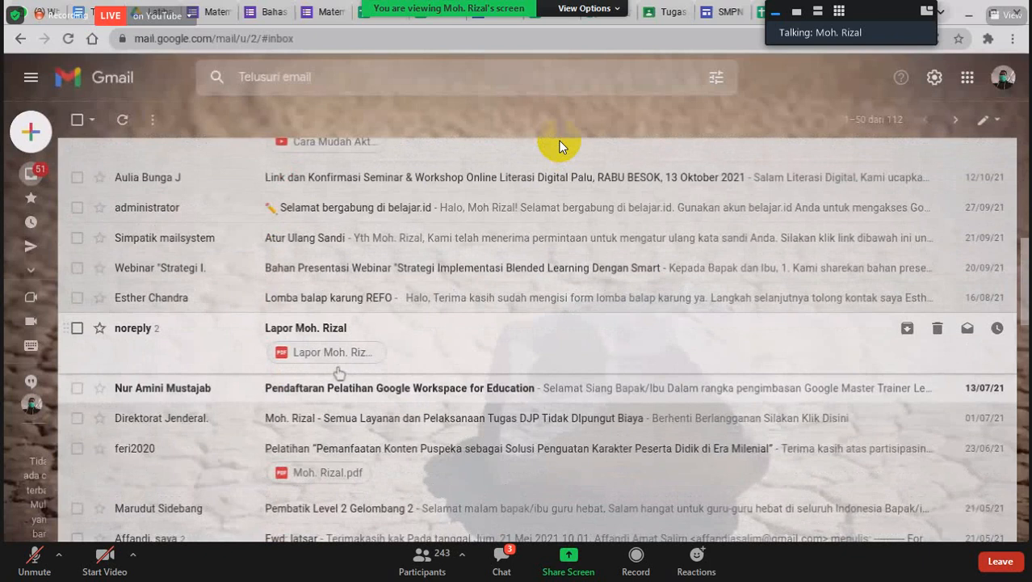
pyautogui.click(356, 354)
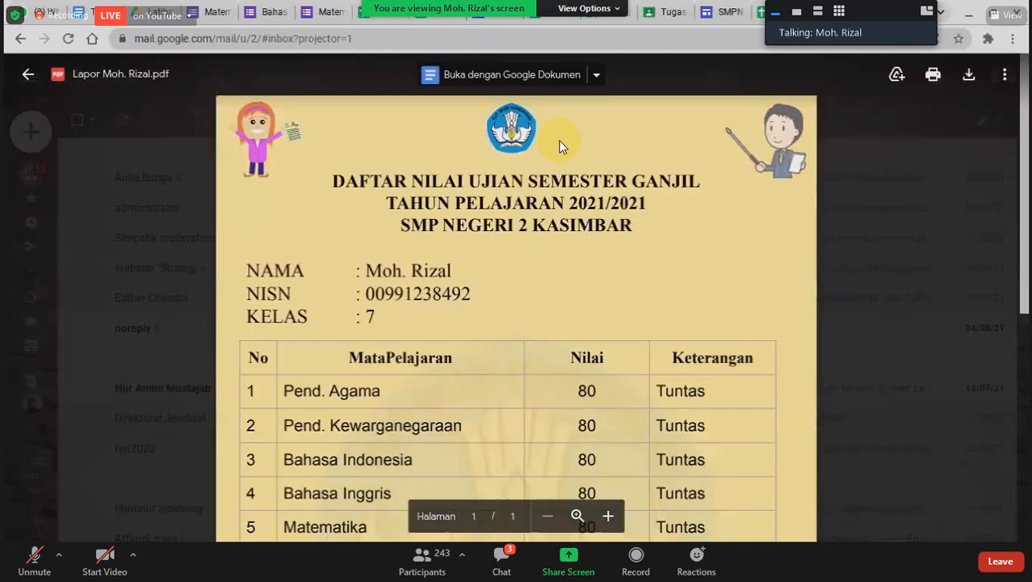
# Step: Read through the semester grade report PDF, examining the student details, subject score table and principal's signature
pyautogui.scroll(-2, 563, 146)
pyautogui.scroll(2, 524, 263)
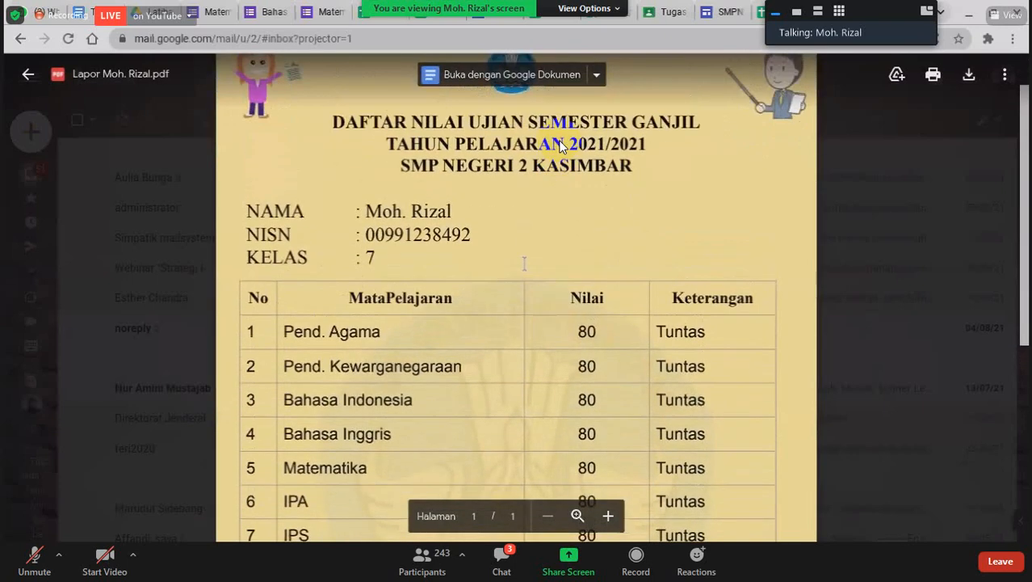
pyautogui.scroll(-2, 525, 263)
pyautogui.scroll(-5, 563, 146)
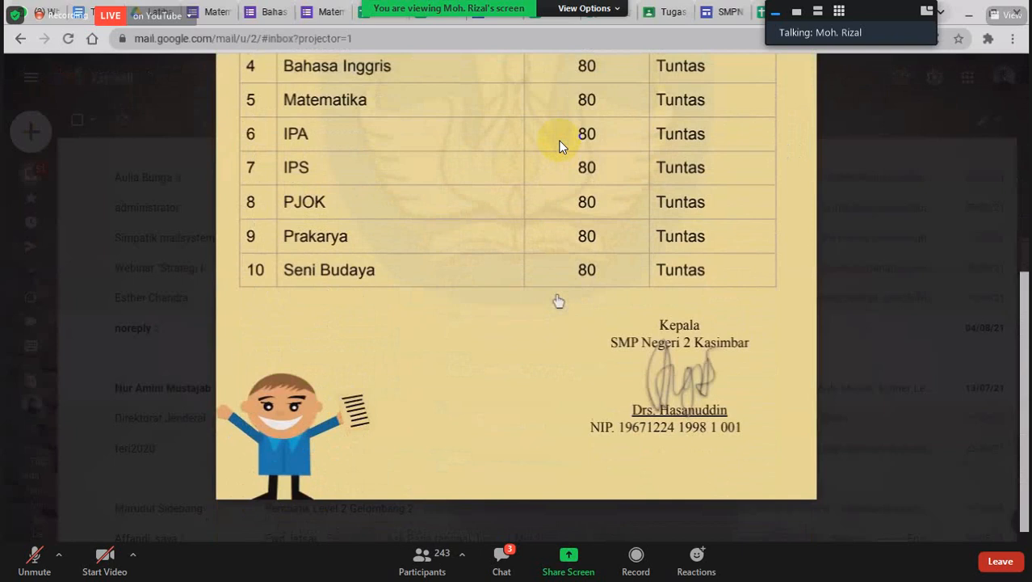
pyautogui.scroll(4, 563, 146)
pyautogui.scroll(4, 563, 147)
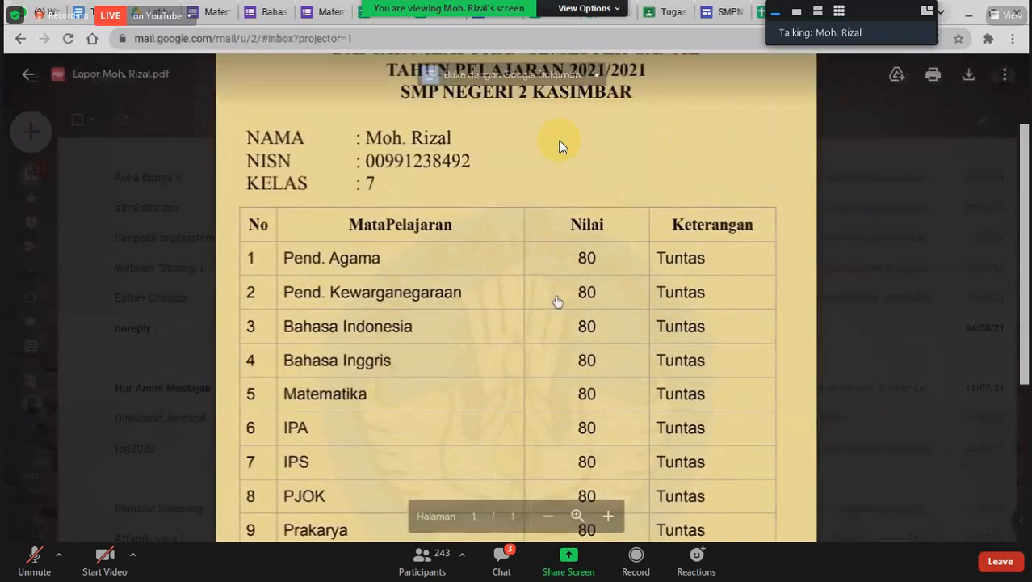
pyautogui.scroll(-3, 563, 146)
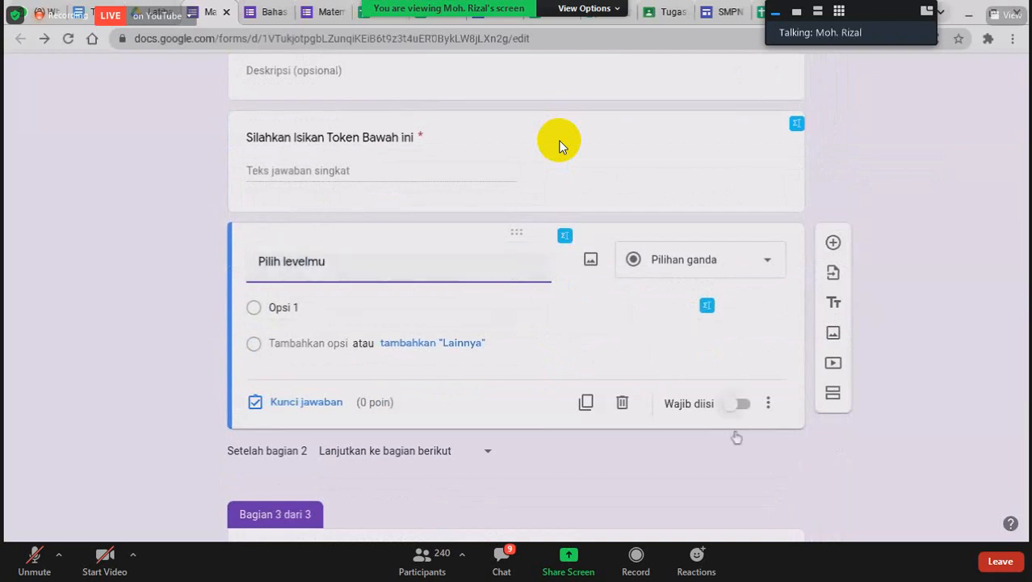
# Step: Make the "Pilih levelmu" question required and give it the options Beginner, Medium and Expert
pyautogui.click(740, 404)
pyautogui.click(372, 309)
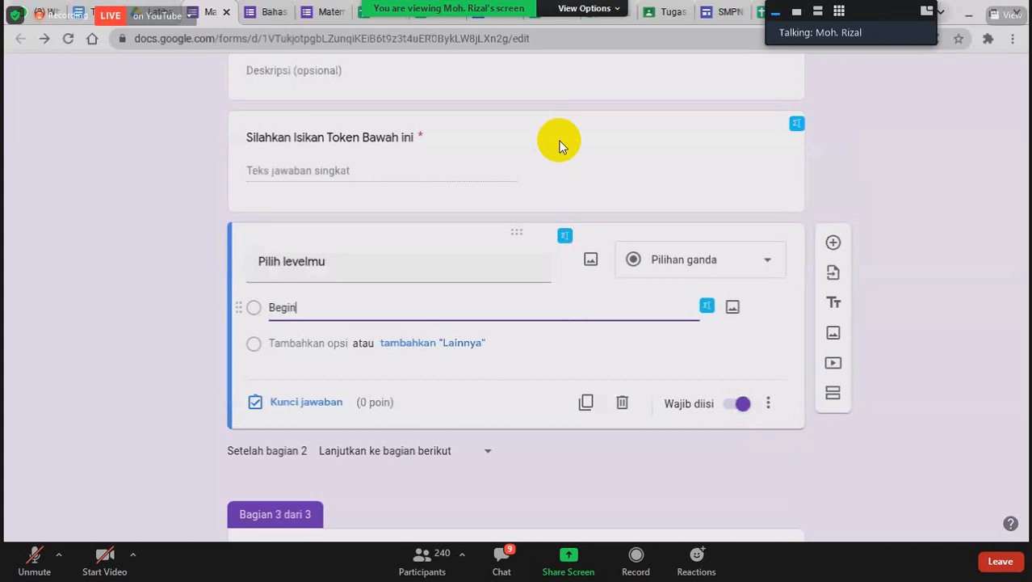
pyautogui.press('Return')
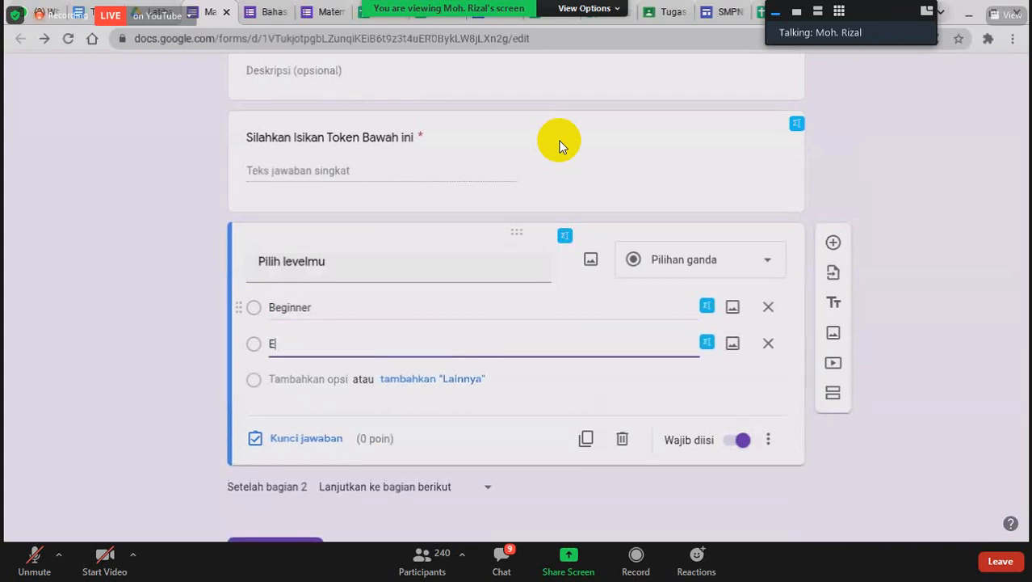
pyautogui.press('Return')
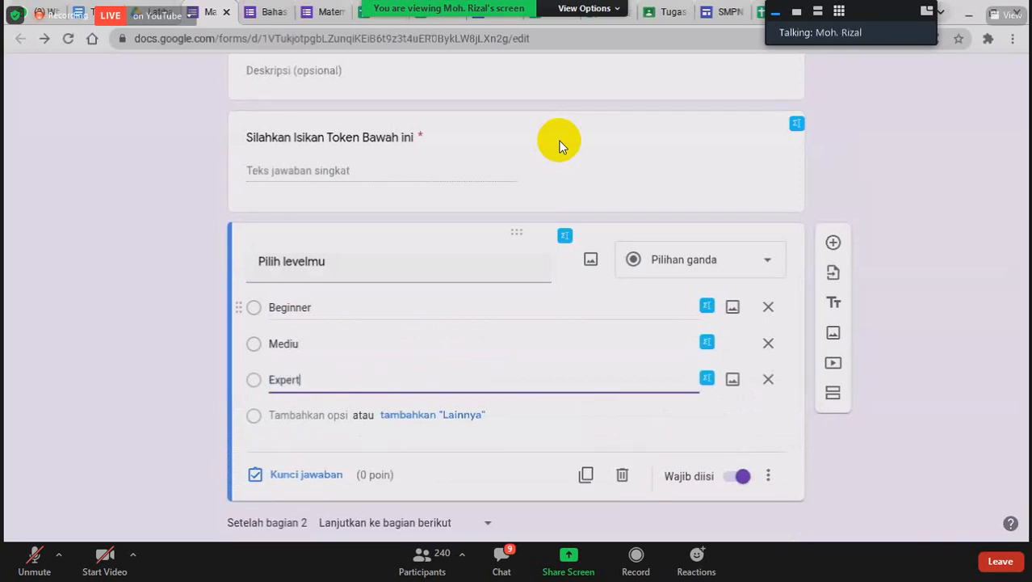
pyautogui.doubleClick(339, 341)
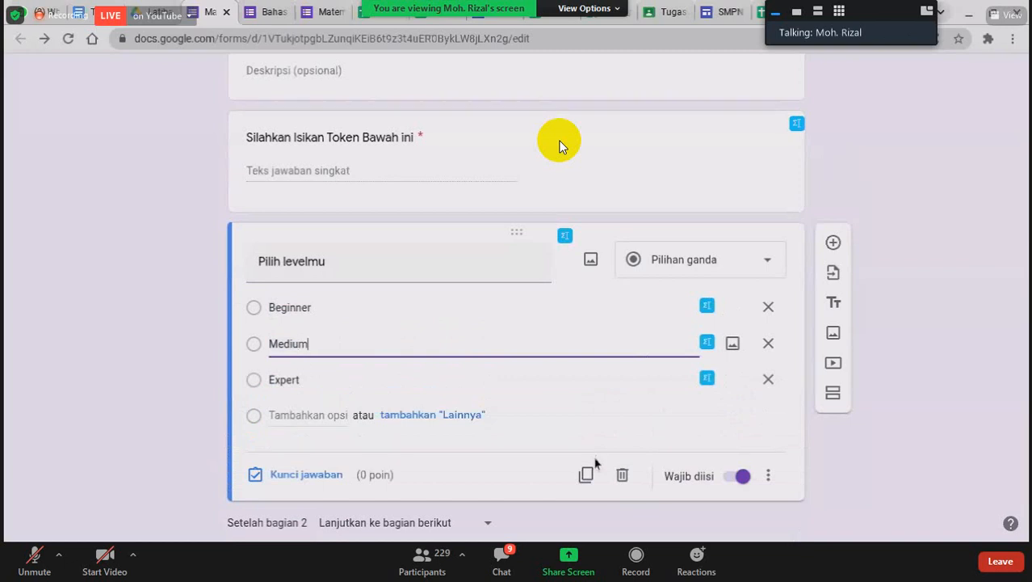
# Step: Rename the third section, titled Soal, as "Expert"
pyautogui.scroll(-2, 563, 146)
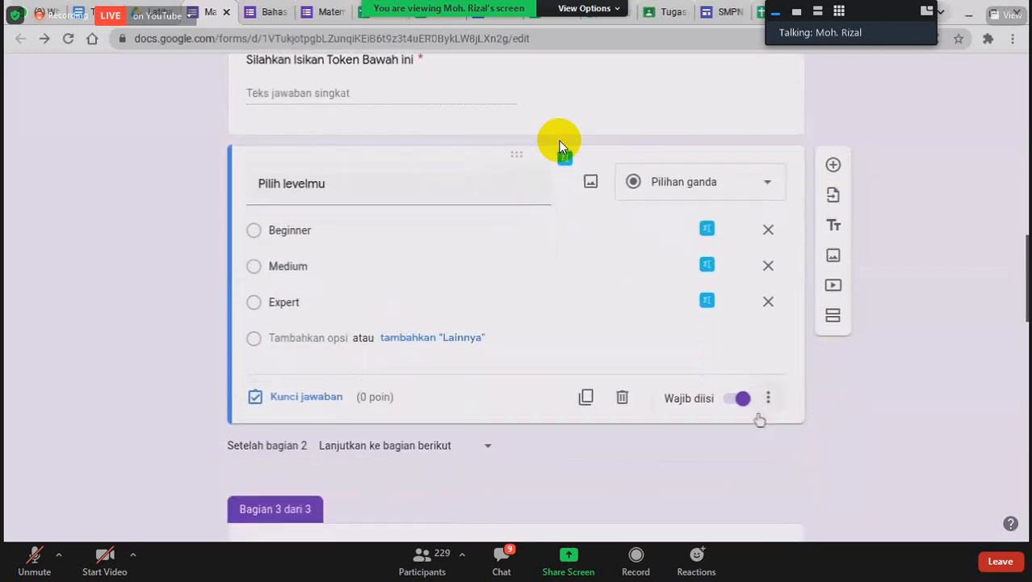
pyautogui.scroll(-3, 563, 145)
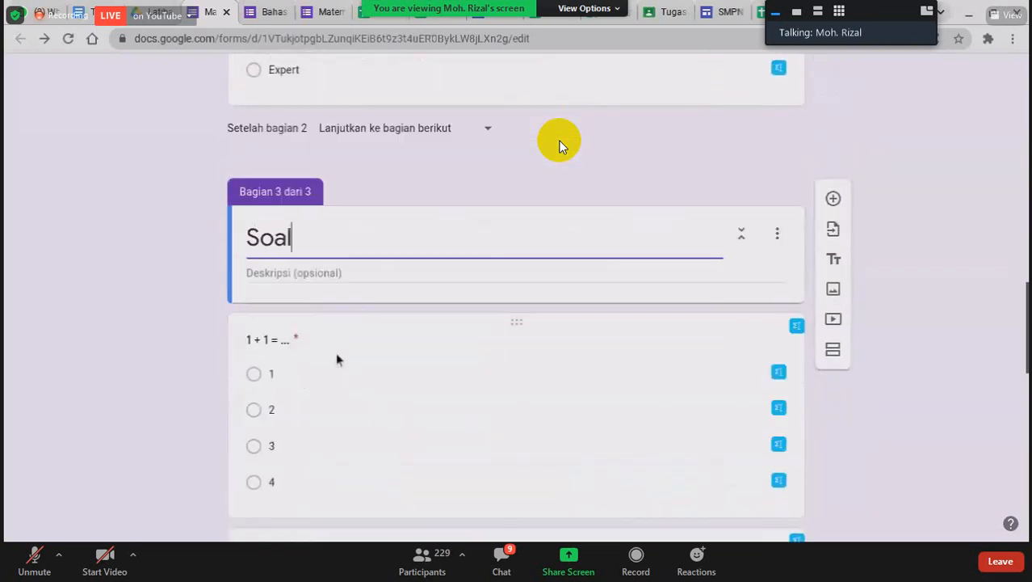
pyautogui.hotkey('ctrl', 'a')
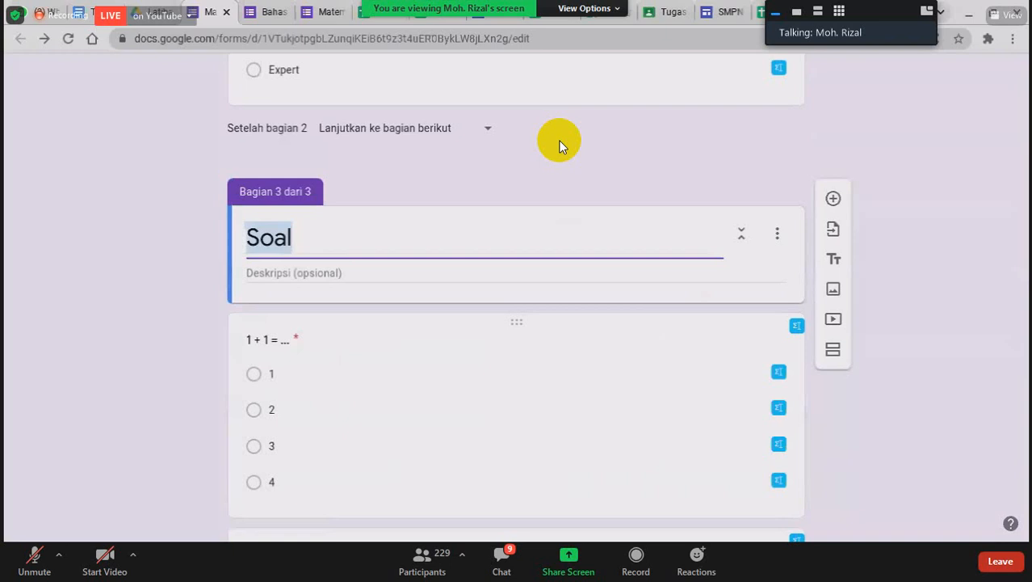
pyautogui.write('Expert')
# Step: Add a new section after the Expert heading and title it "Beginer"
pyautogui.scroll(-10, 563, 147)
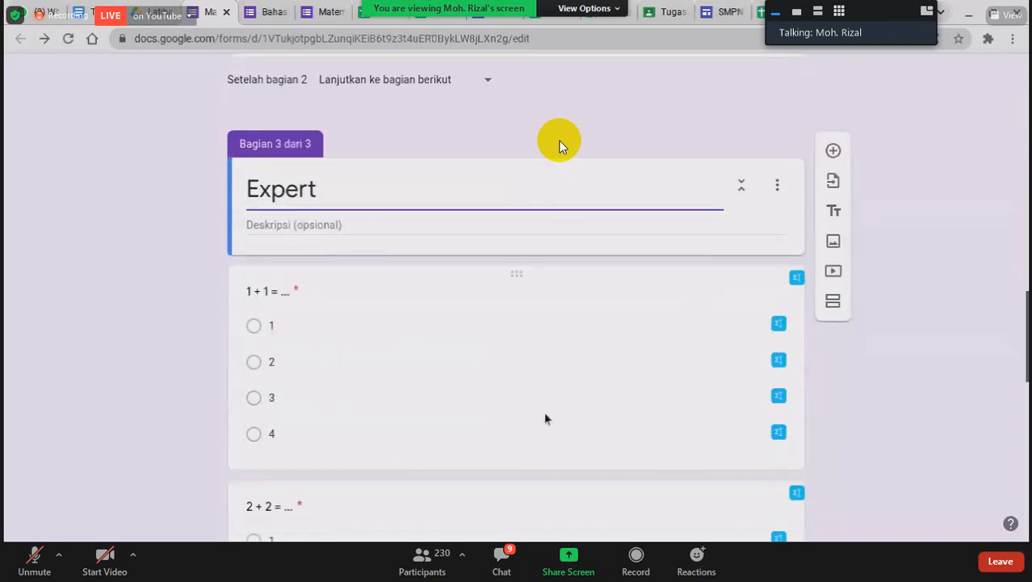
pyautogui.click(833, 315)
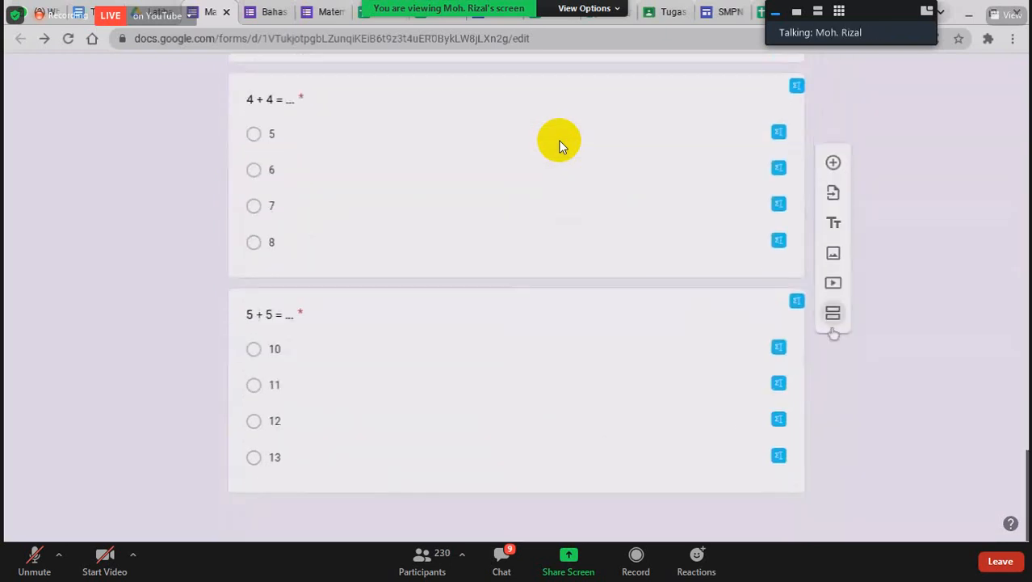
pyautogui.scroll(-3, 426, 394)
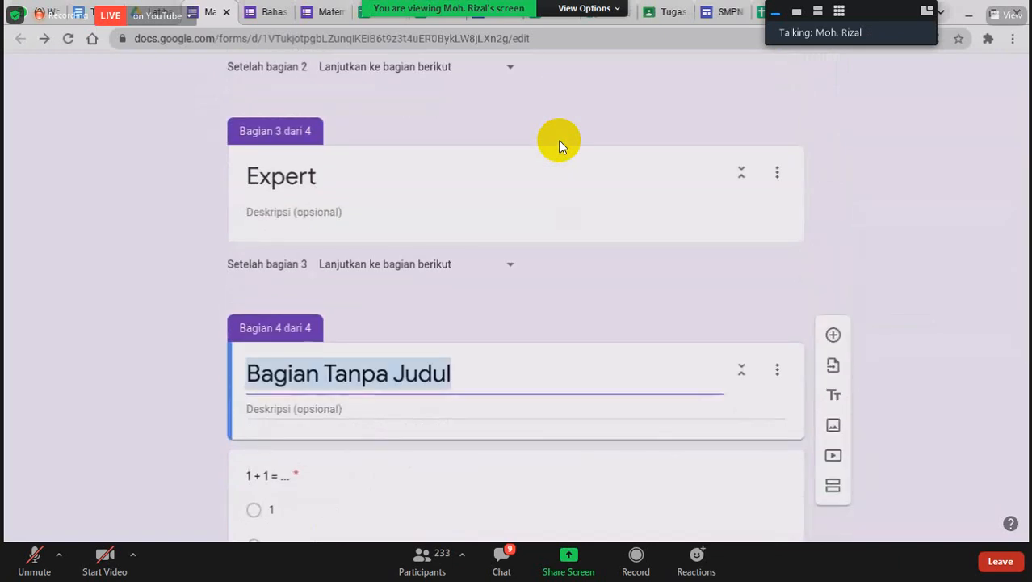
pyautogui.write('Beginn')
pyautogui.press('BackSpace')
pyautogui.write('er')
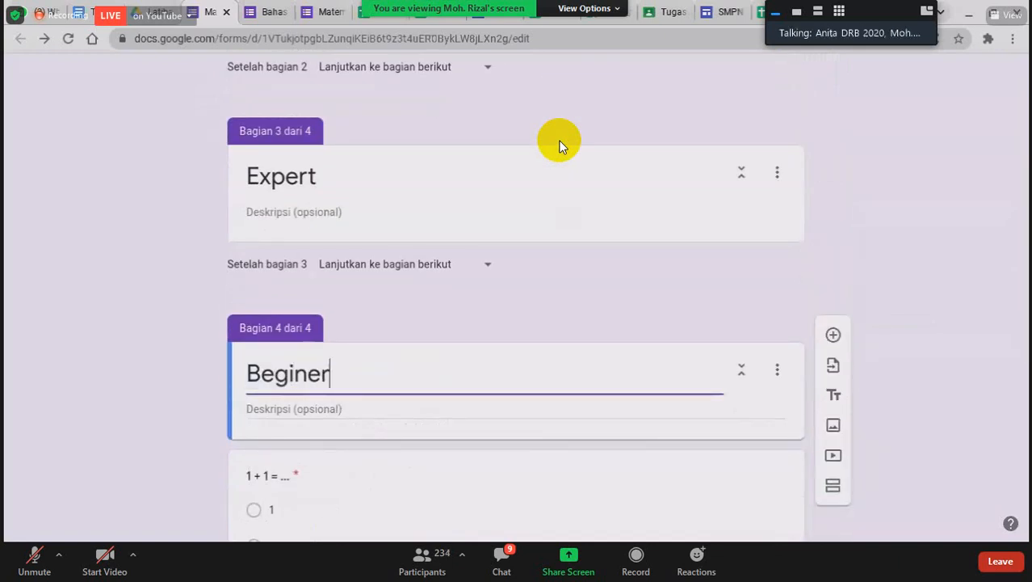
# Step: Insert another section between Expert and Beginer and title it "Medium"
pyautogui.click(698, 217)
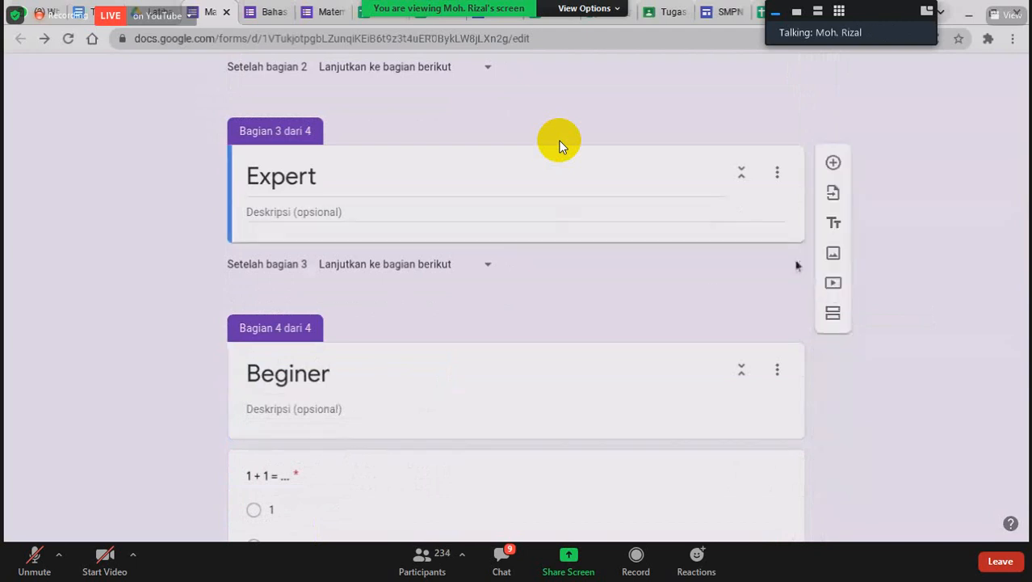
pyautogui.click(833, 312)
pyautogui.click(441, 372)
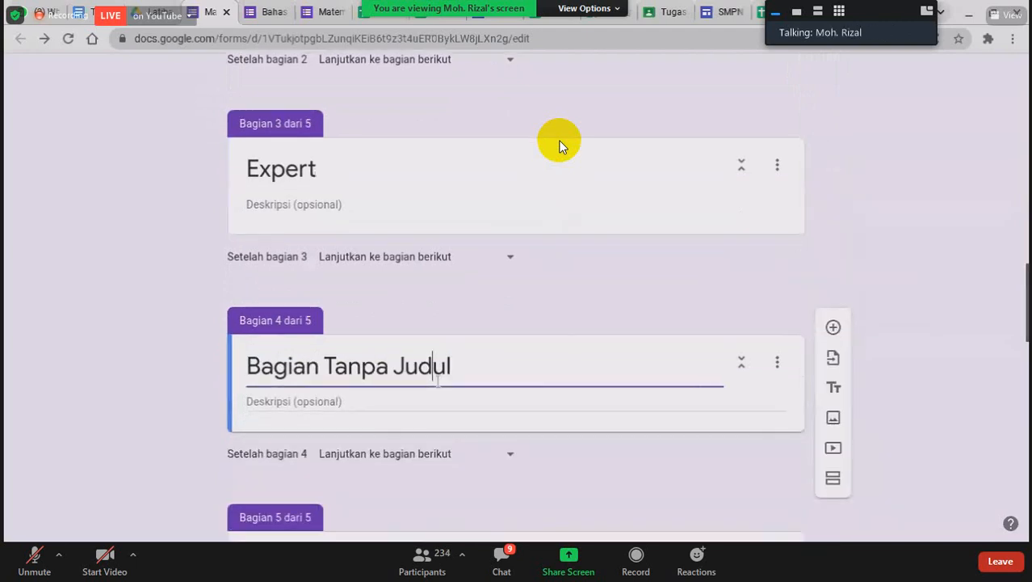
pyautogui.write('Medium')
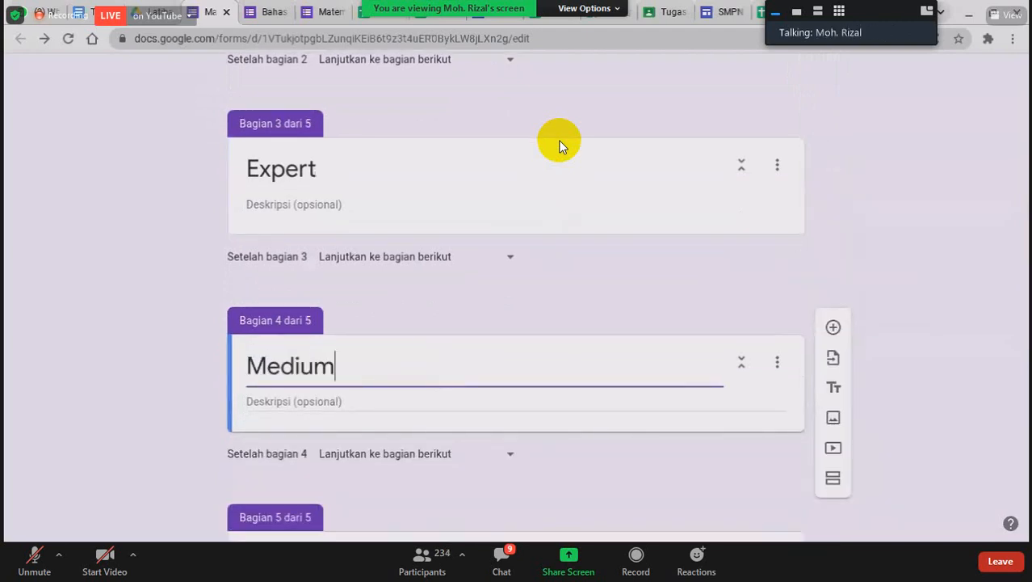
pyautogui.scroll(5, 563, 147)
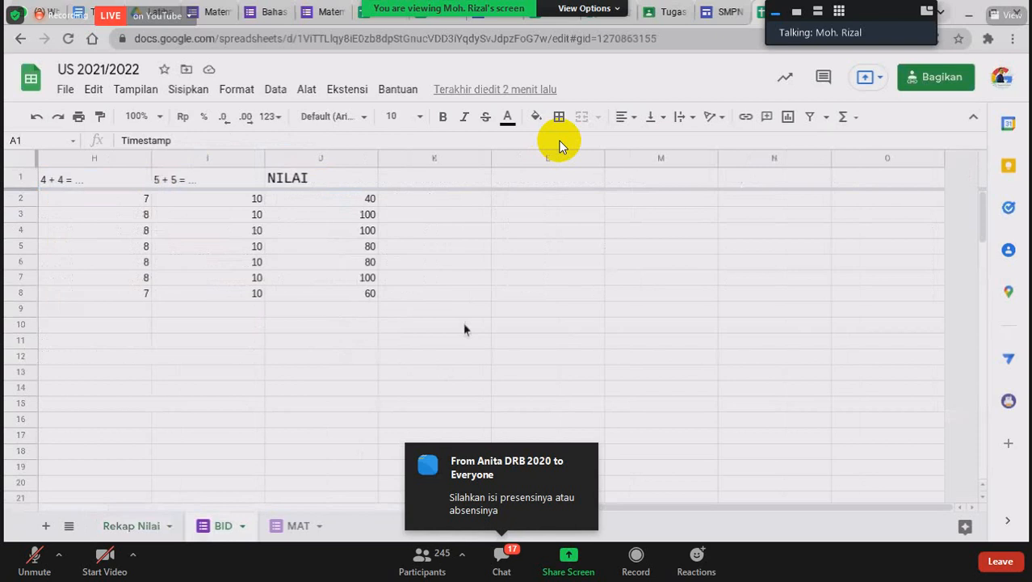
# Step: On the BID sheet, move the NILAI column data from J1:J8 to start at L1
pyautogui.hotkey('ctrl', 'shift', 'Down')
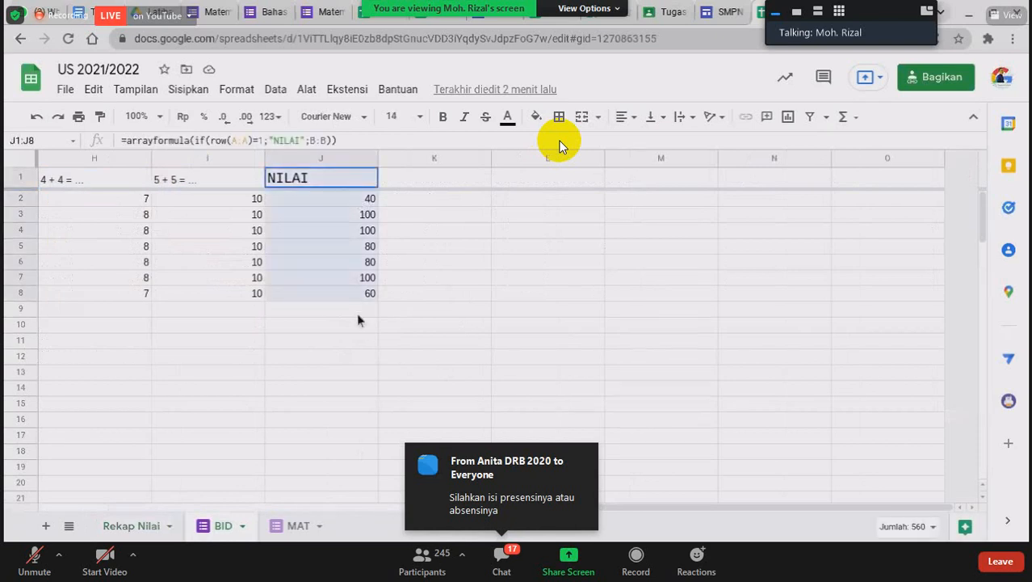
pyautogui.hotkey('ctrl', 'c')
pyautogui.click(544, 183)
pyautogui.hotkey('ctrl', 'v')
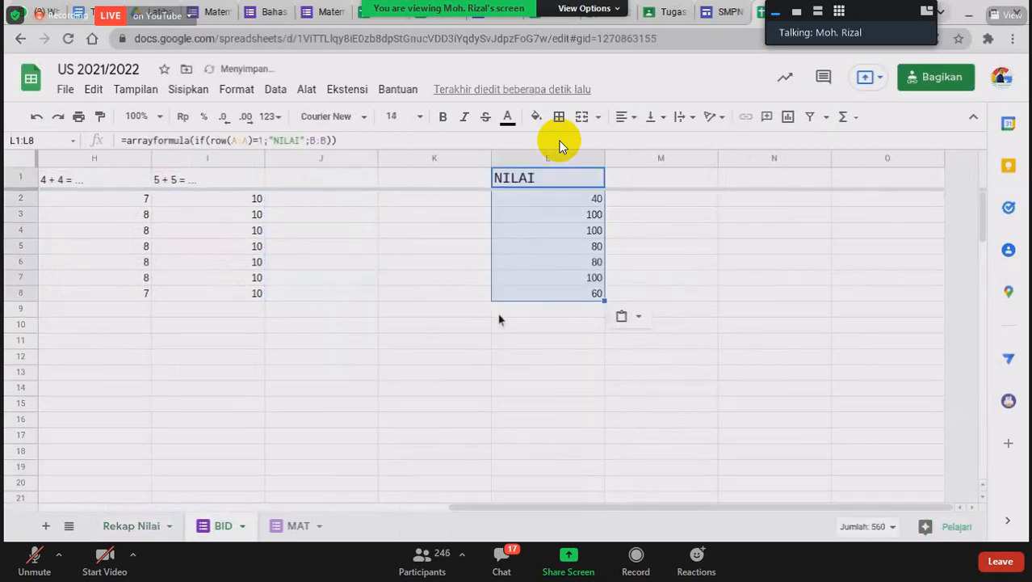
# Step: Review the Score and Nama columns at the start of the BID sheet
pyautogui.click(483, 320)
pyautogui.hscroll(-1, 405, 281)
pyautogui.hscroll(-6, 406, 280)
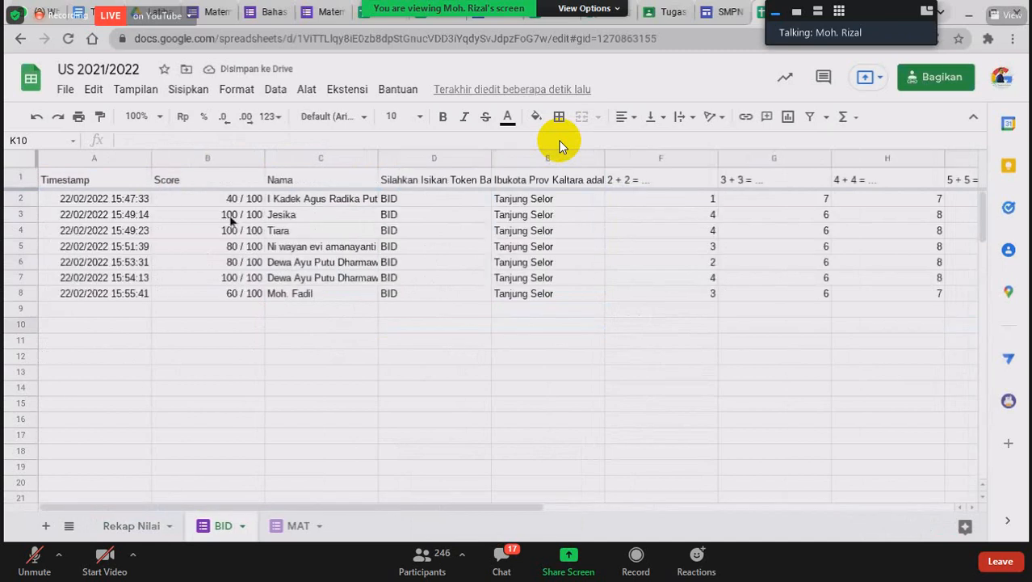
pyautogui.moveTo(223, 181); pyautogui.dragTo(226, 284)
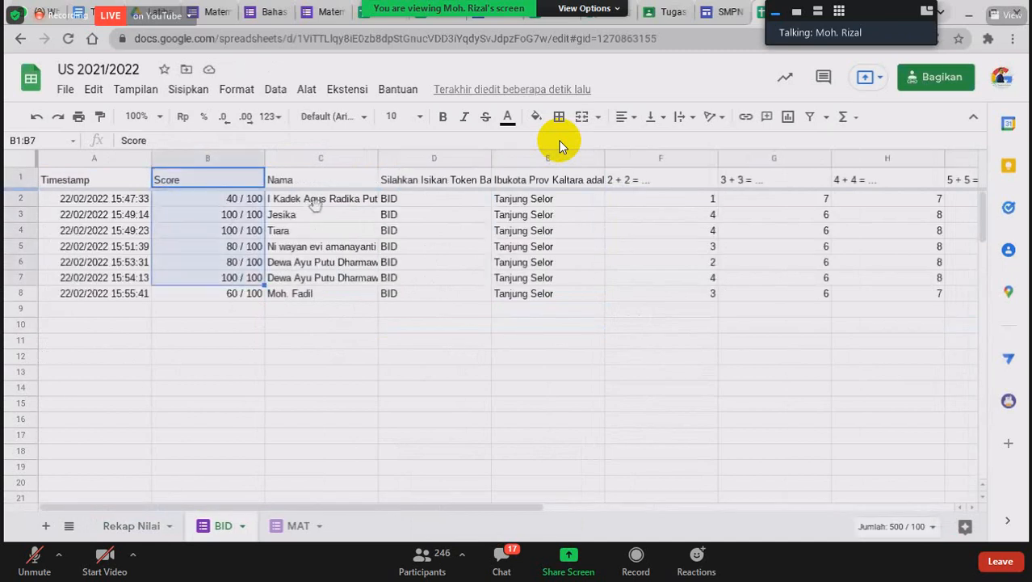
pyautogui.moveTo(315, 180)
pyautogui.mouseDown()
pyautogui.moveTo(311, 311)
pyautogui.moveTo(321, 176)
pyautogui.mouseUp()
pyautogui.hotkey('ctrl', 'space')
pyautogui.click(356, 247)
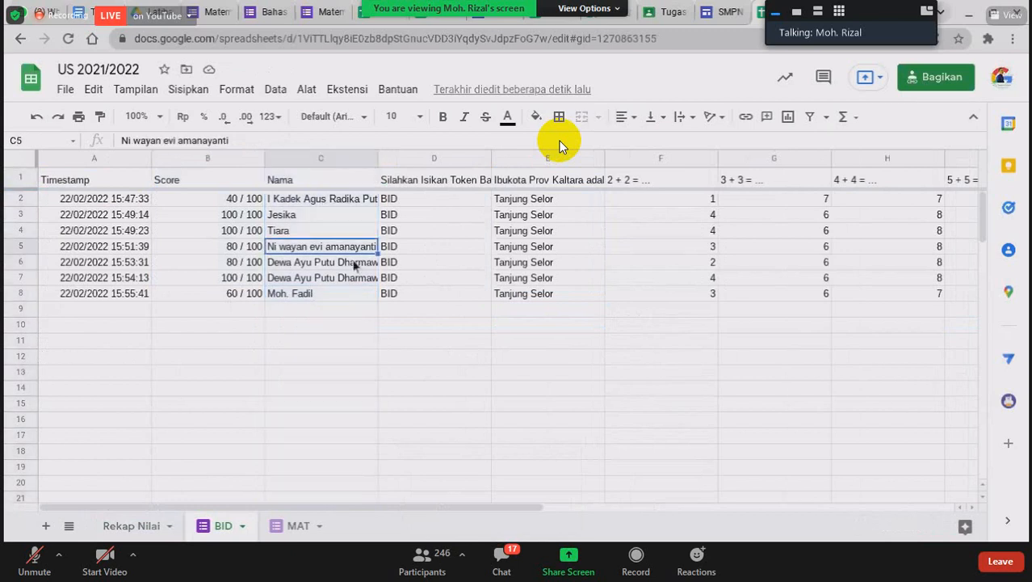
# Step: Check the lookup range on the BID sheet by selecting columns C through L, from Nama to NILAI
pyautogui.hscroll(2, 230, 246)
pyautogui.click(252, 159)
pyautogui.moveTo(253, 161)
pyautogui.mouseDown()
pyautogui.moveTo(1023, 197)
pyautogui.moveTo(561, 188)
pyautogui.mouseUp()
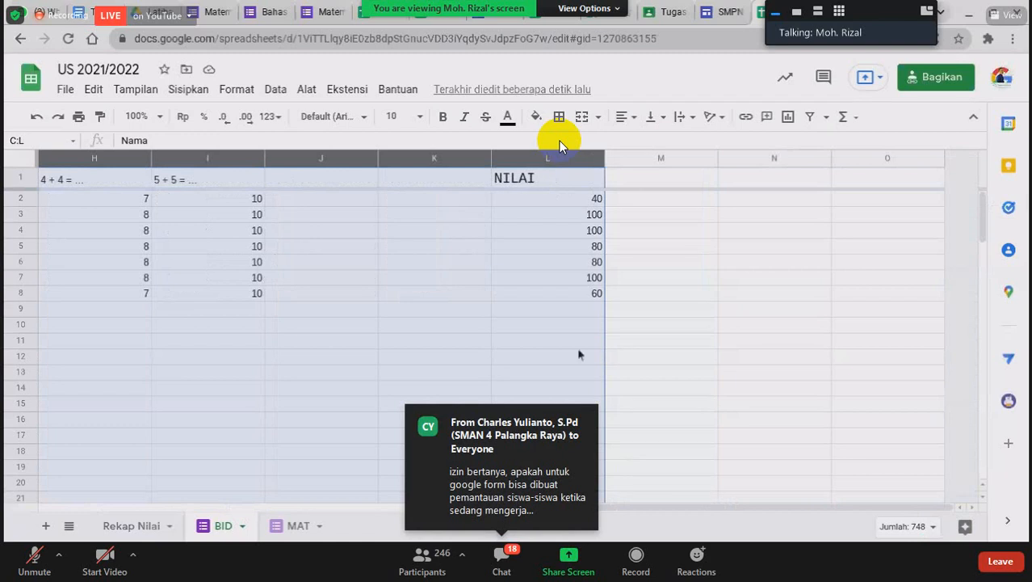
pyautogui.hscroll(-10, 579, 354)
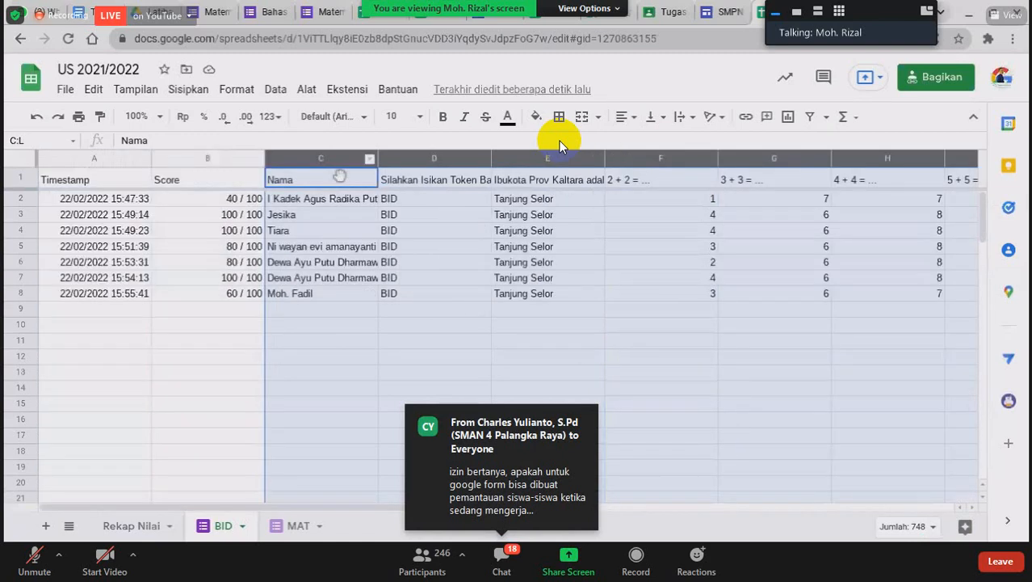
pyautogui.click(319, 214)
pyautogui.hscroll(2, 306, 198)
pyautogui.hscroll(1, 308, 202)
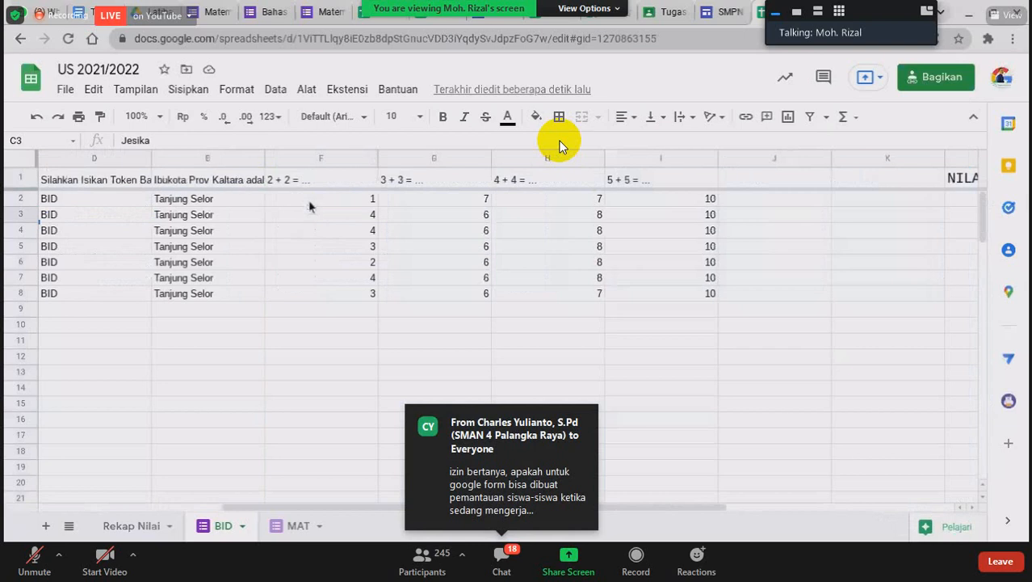
pyautogui.hscroll(-3, 267, 206)
pyautogui.click(307, 159)
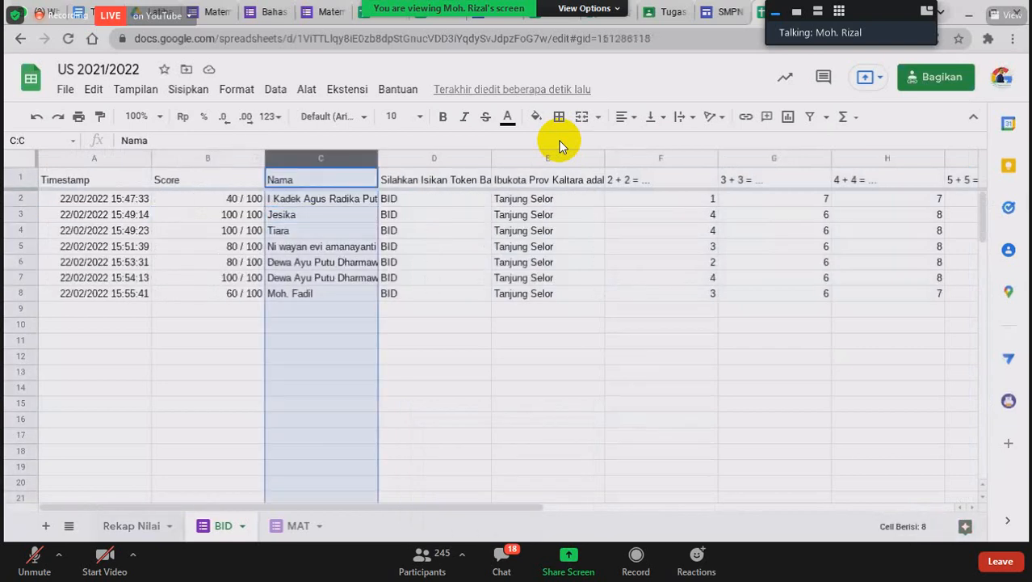
# Step: On the Rekap Nilai sheet, change the VLOOKUP in B2 to use range BID!C:L and column index 10
pyautogui.click(133, 526)
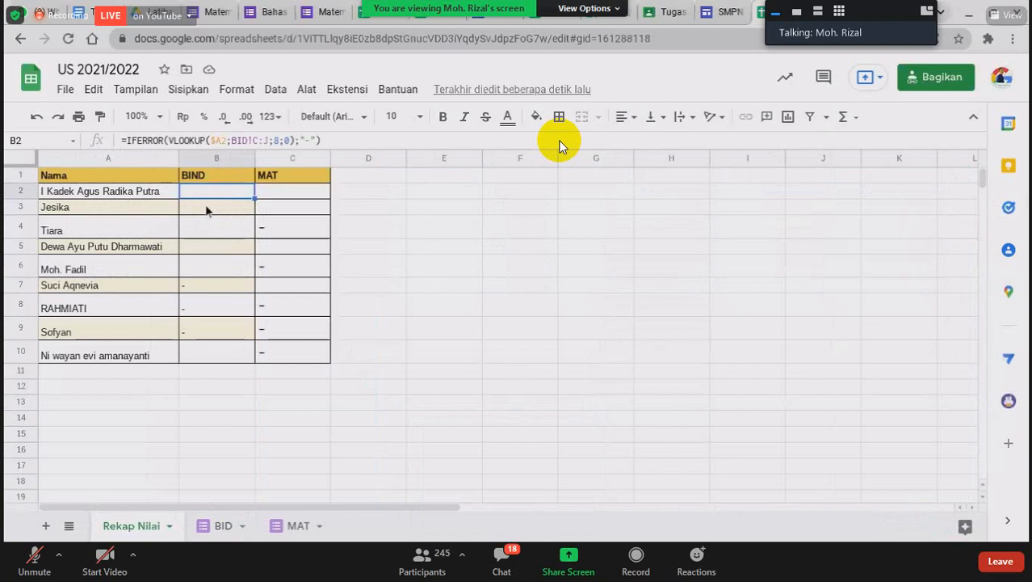
pyautogui.press('Return')
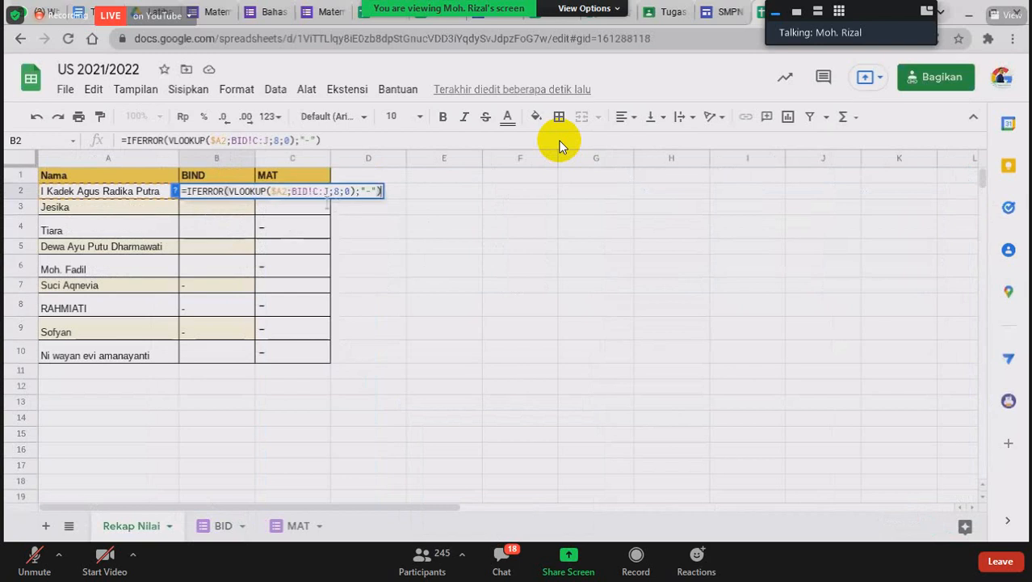
pyautogui.press('BackSpace')
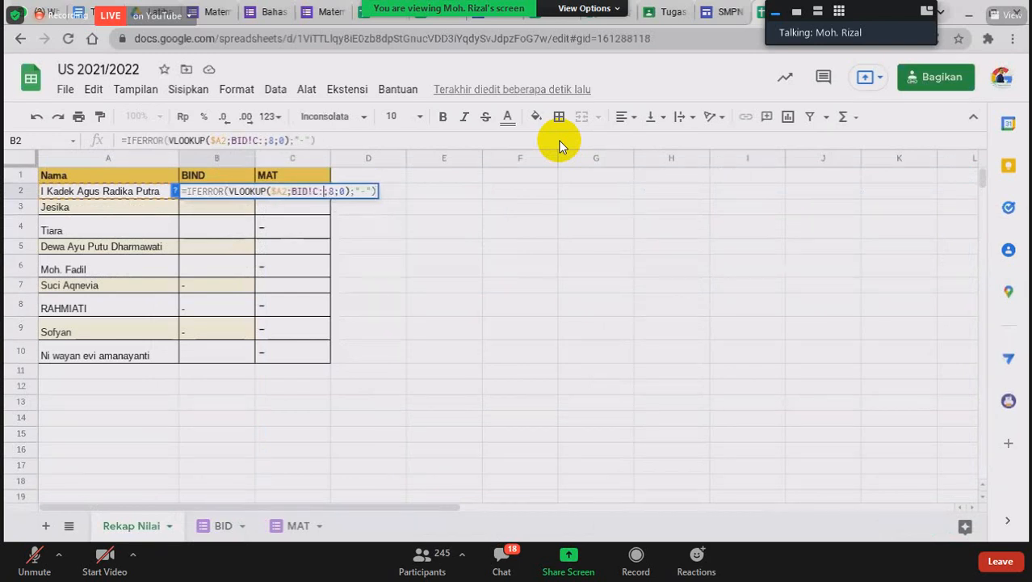
pyautogui.write('ZL')
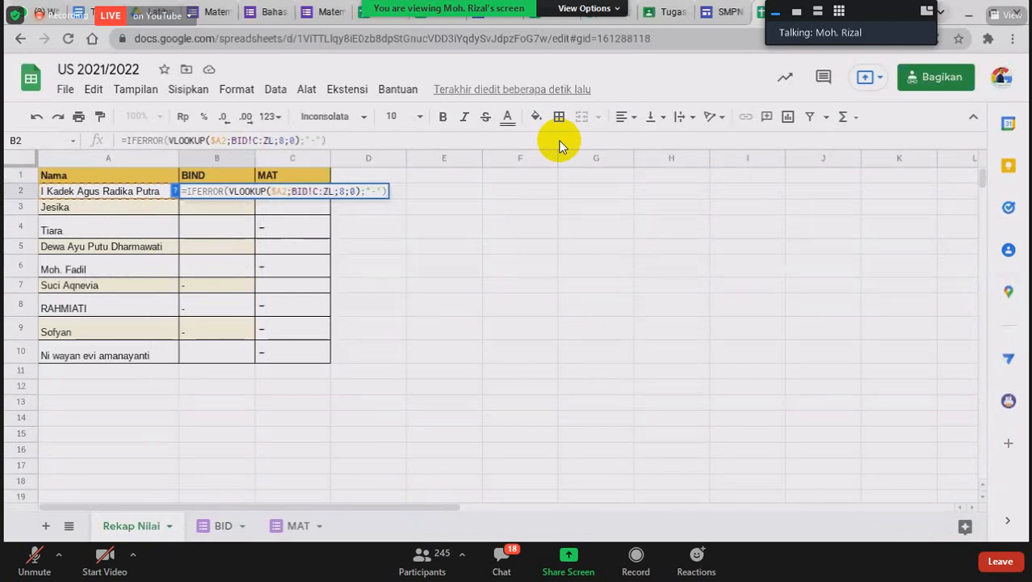
pyautogui.press('BackSpace')
pyautogui.press('BackSpace')
pyautogui.write('L')
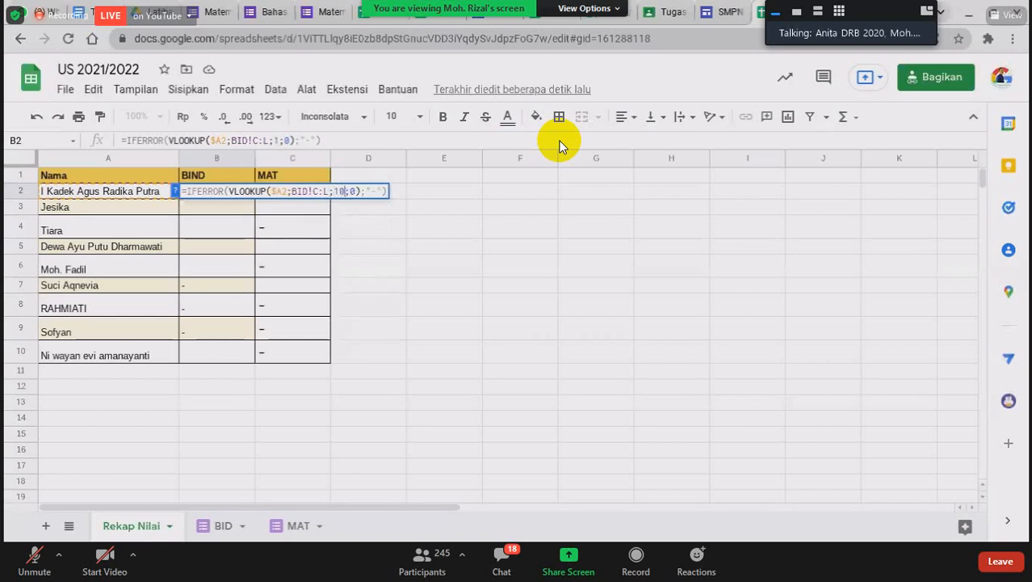
pyautogui.press('Return')
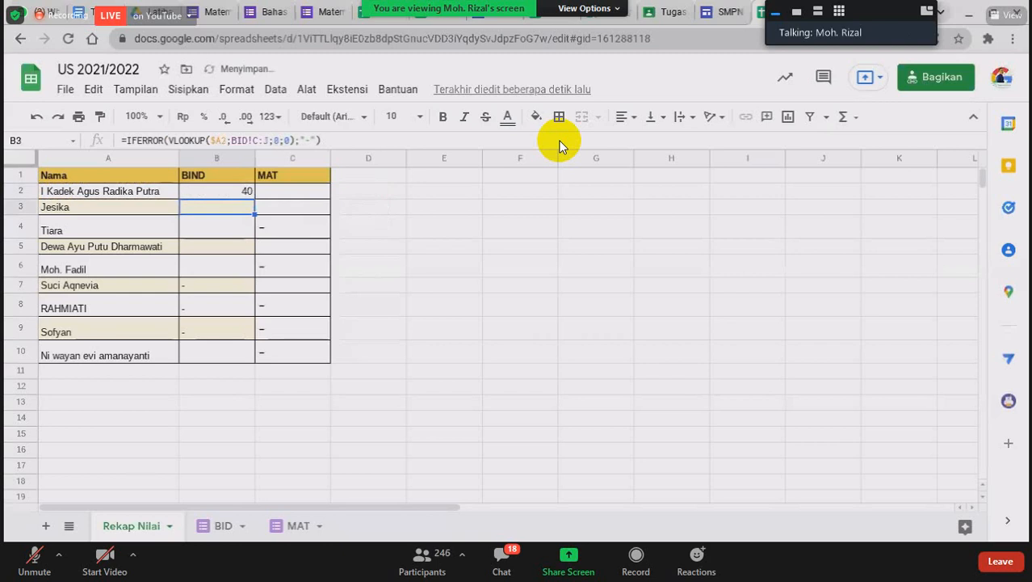
# Step: Fill the B2 formula down through B10 in the BIND column and check the formulas in several of its cells
pyautogui.press('Up')
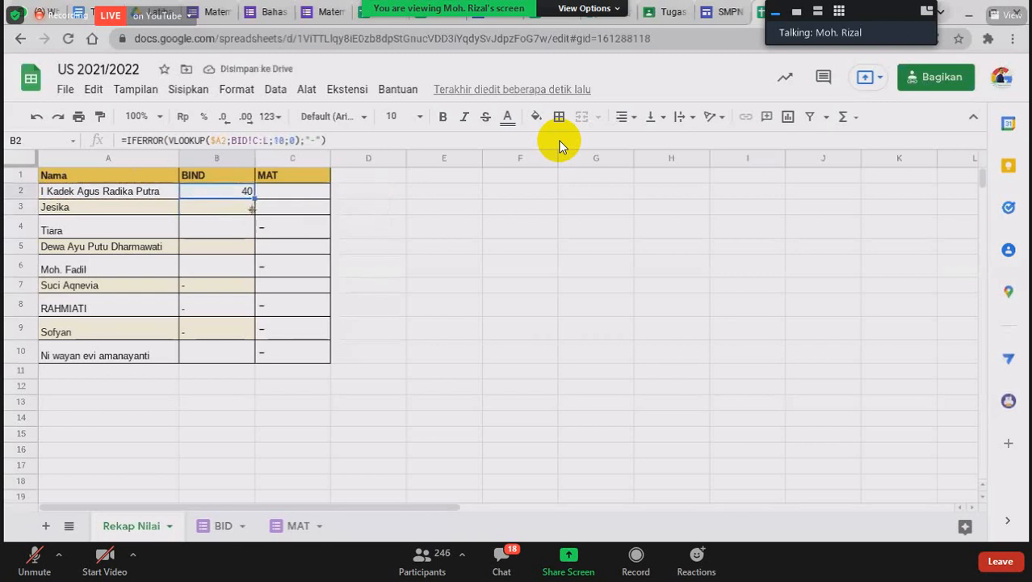
pyautogui.moveTo(251, 208); pyautogui.dragTo(260, 416)
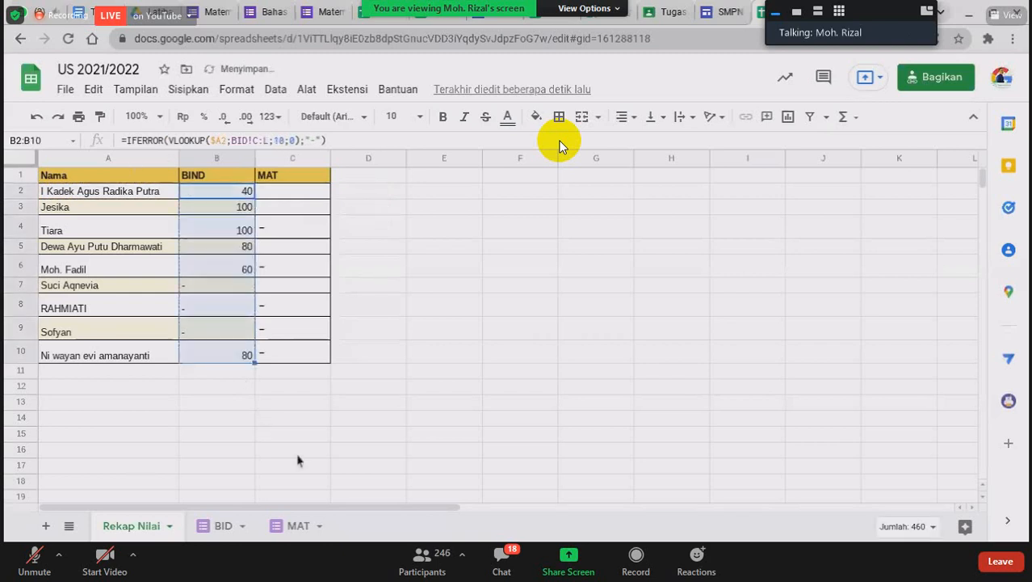
pyautogui.click(294, 417)
pyautogui.click(251, 270)
pyautogui.click(230, 195)
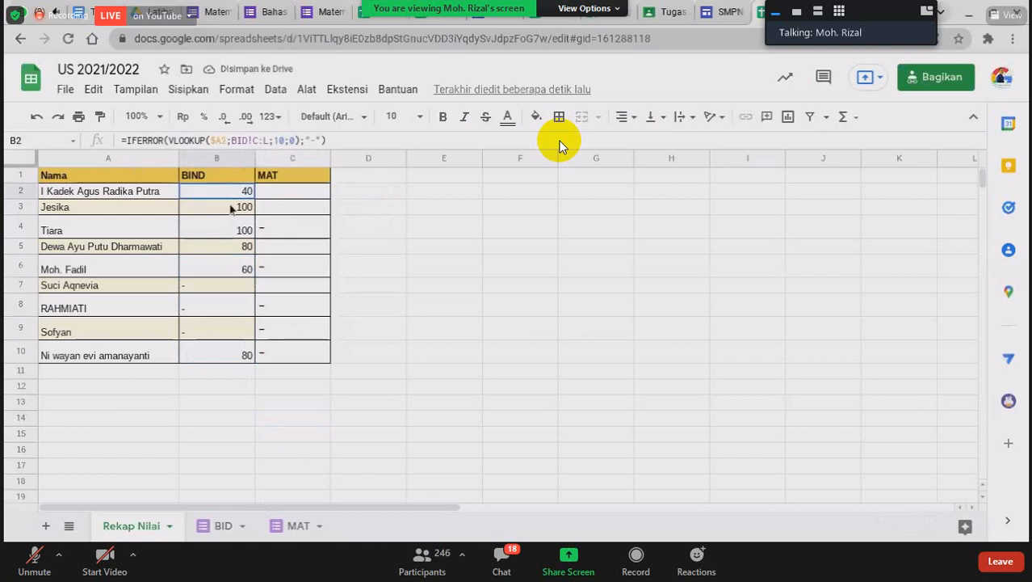
pyautogui.click(232, 210)
pyautogui.click(231, 238)
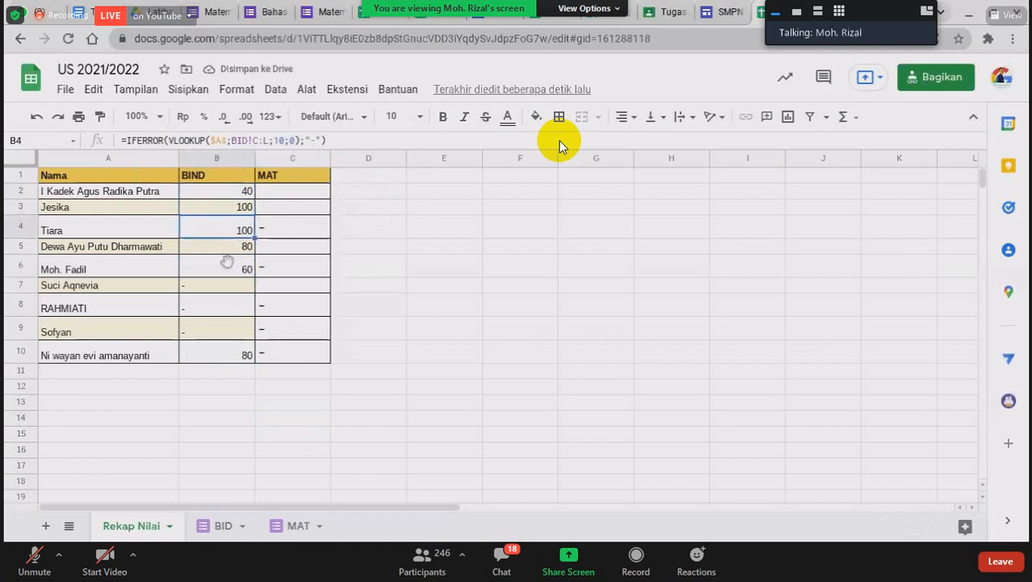